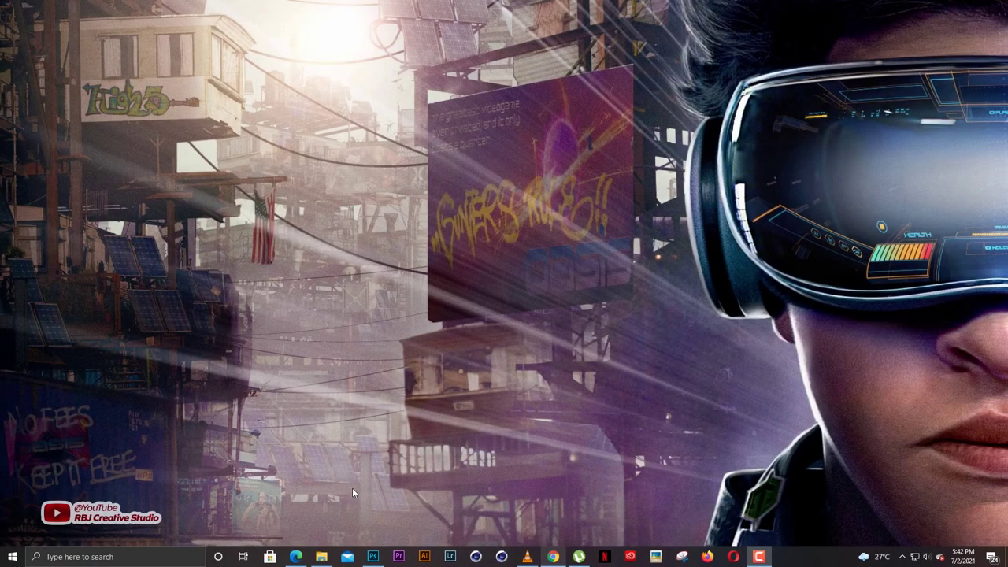
Drag vertical and horizontal guides through the canvas centre and zoom in slightly
left_click(373, 557)
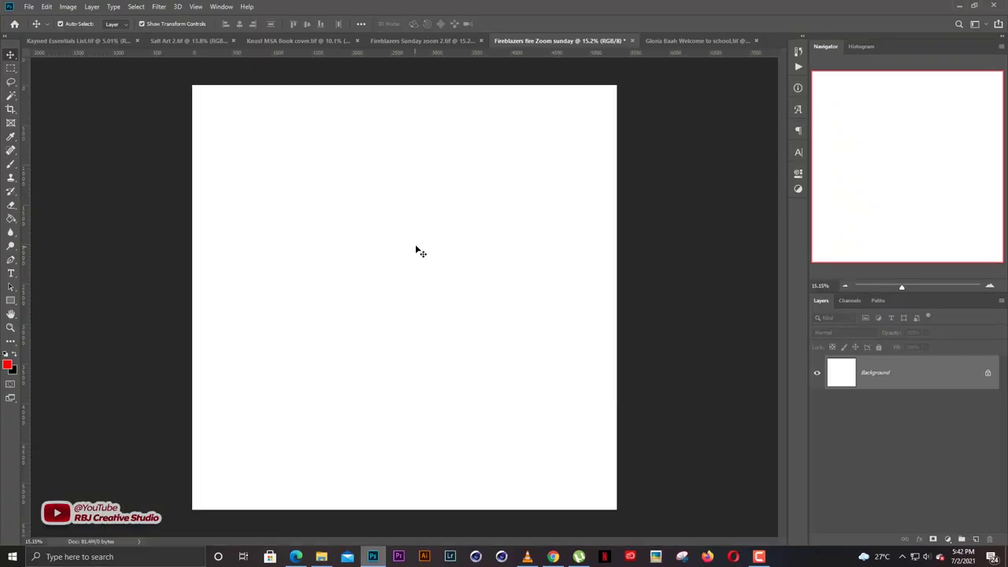
mouse_move(45, 256)
left_mouse_down()
mouse_move(420, 241)
mouse_move(396, 240)
mouse_move(404, 243)
left_mouse_up()
mouse_move(448, 52)
left_mouse_down()
mouse_move(446, 311)
mouse_move(448, 286)
mouse_move(449, 297)
left_mouse_up()
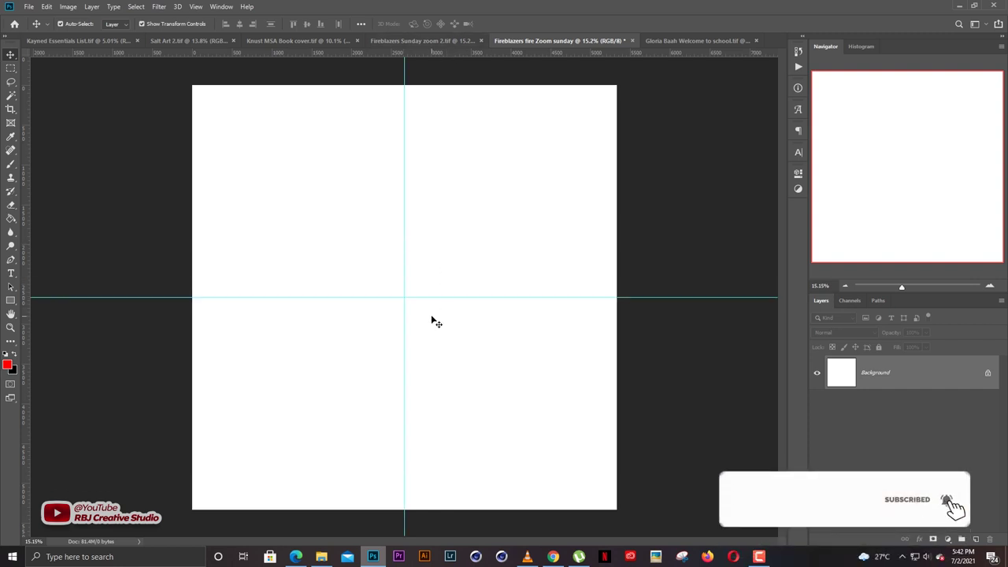
key("ctrl+plus")
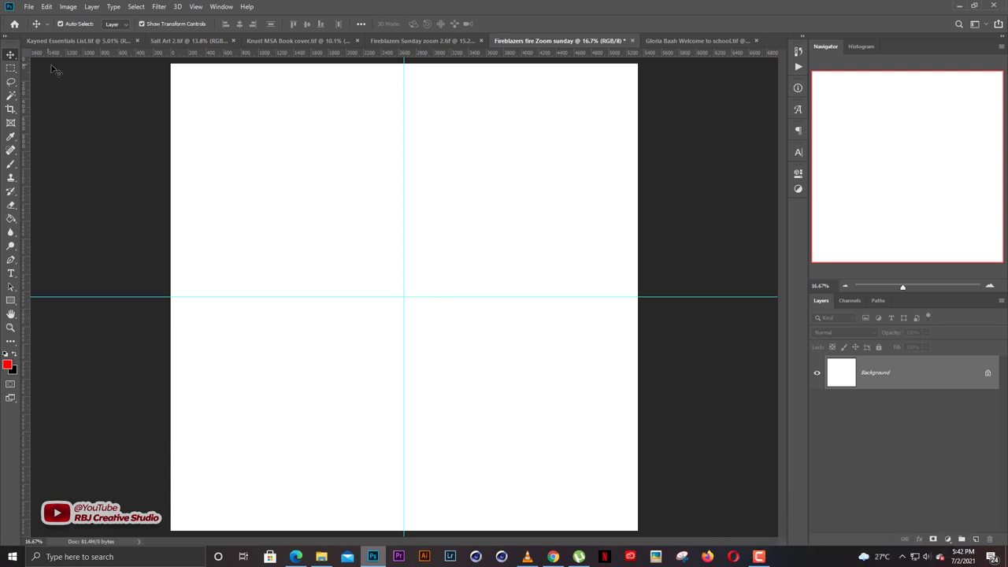
left_click(28, 7)
Place the parchment JPG as an embedded layer and scale it to the full canvas height
left_click(375, 256)
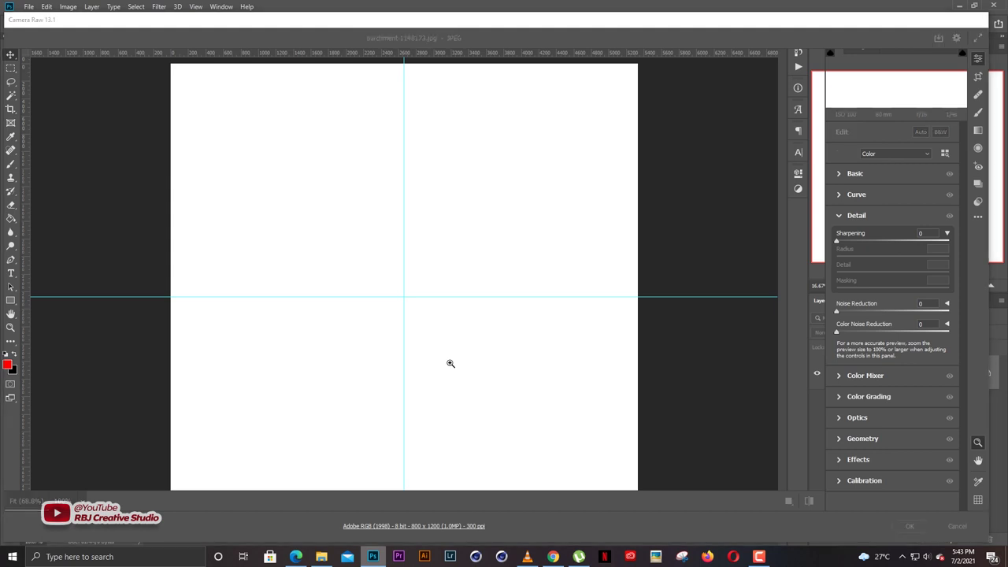
key("Return")
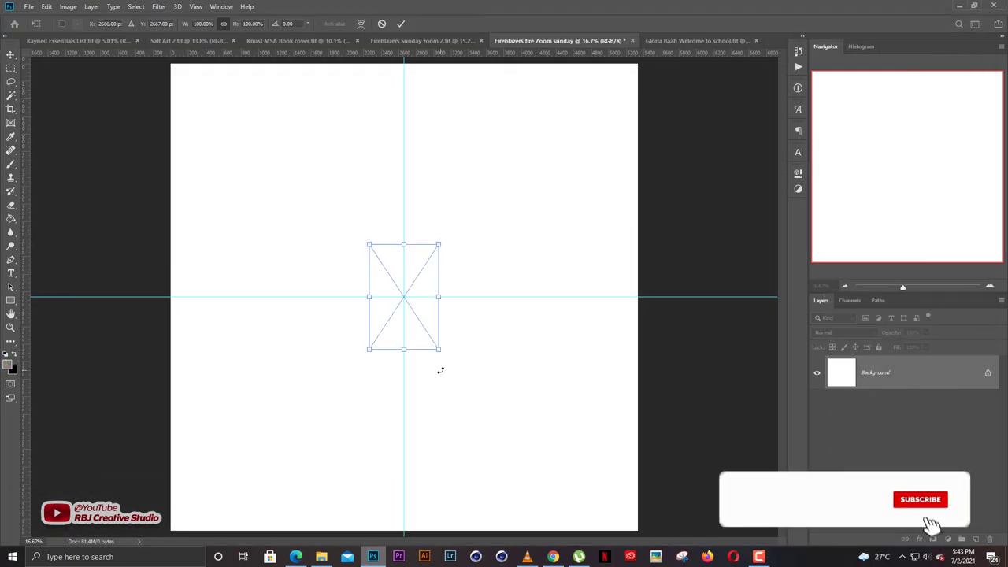
left_click_drag(425, 349, 425, 534)
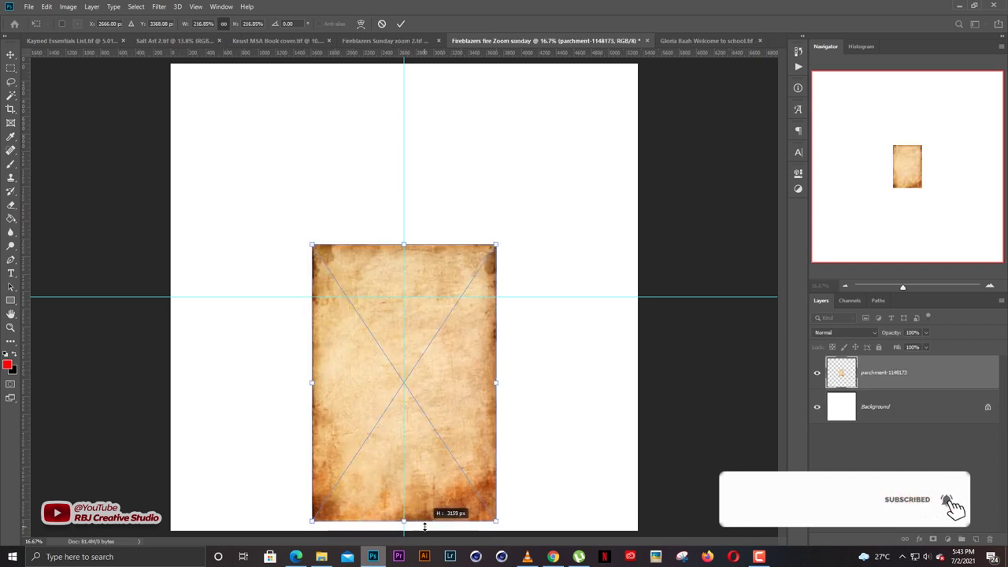
left_click_drag(404, 245, 405, 63)
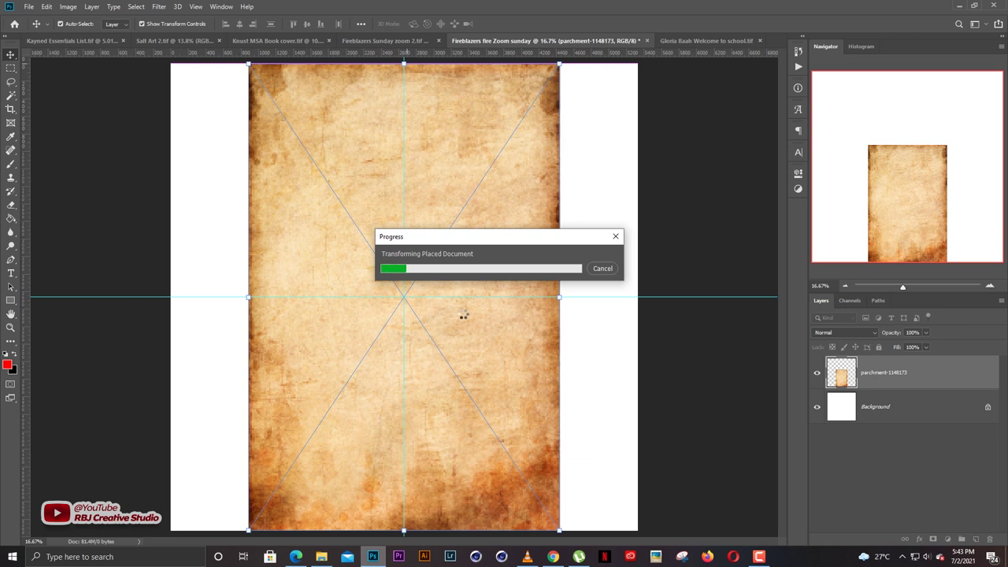
Check the browser's vintage background results, then return to the flyer document
left_click(554, 556)
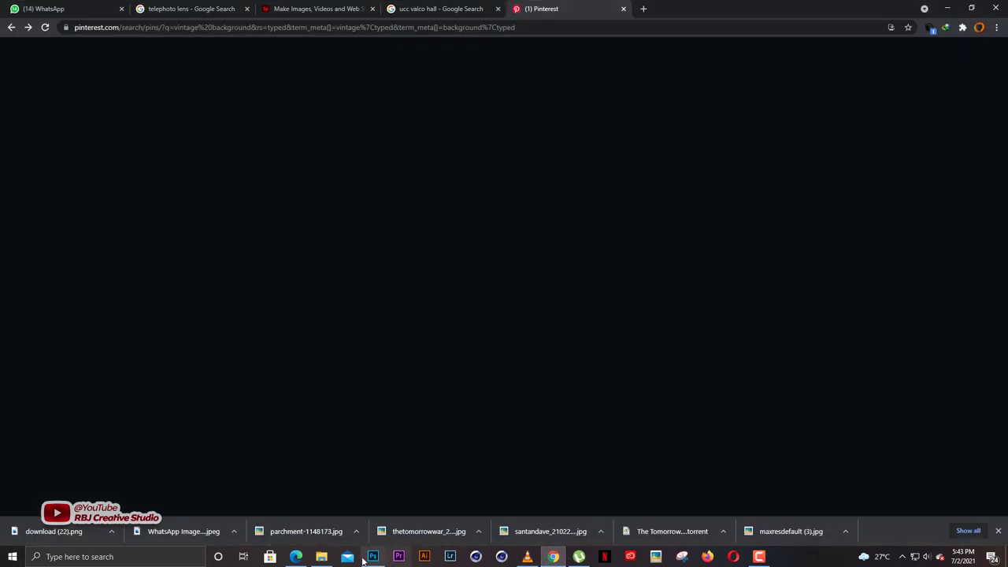
key("alt+Tab")
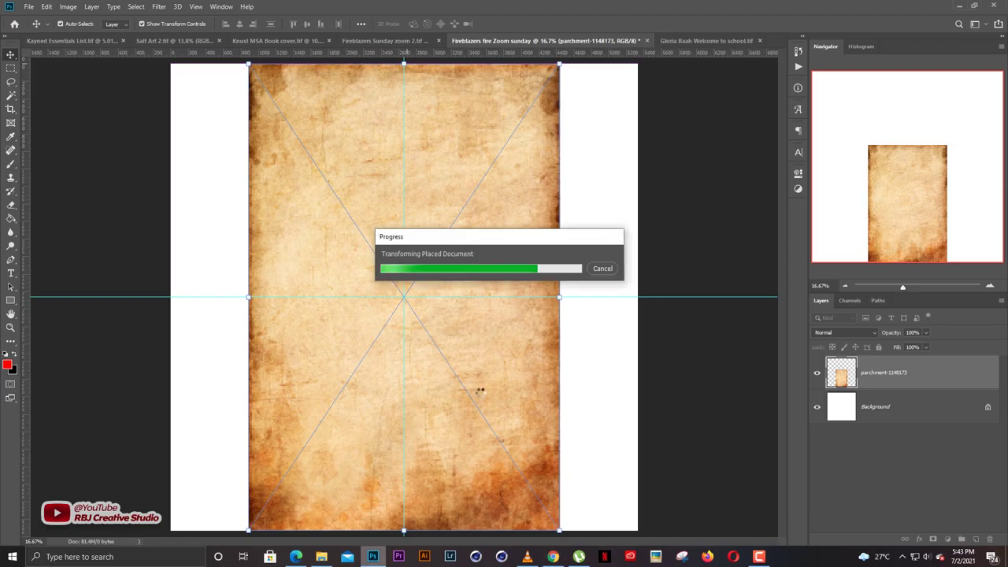
left_click(553, 557)
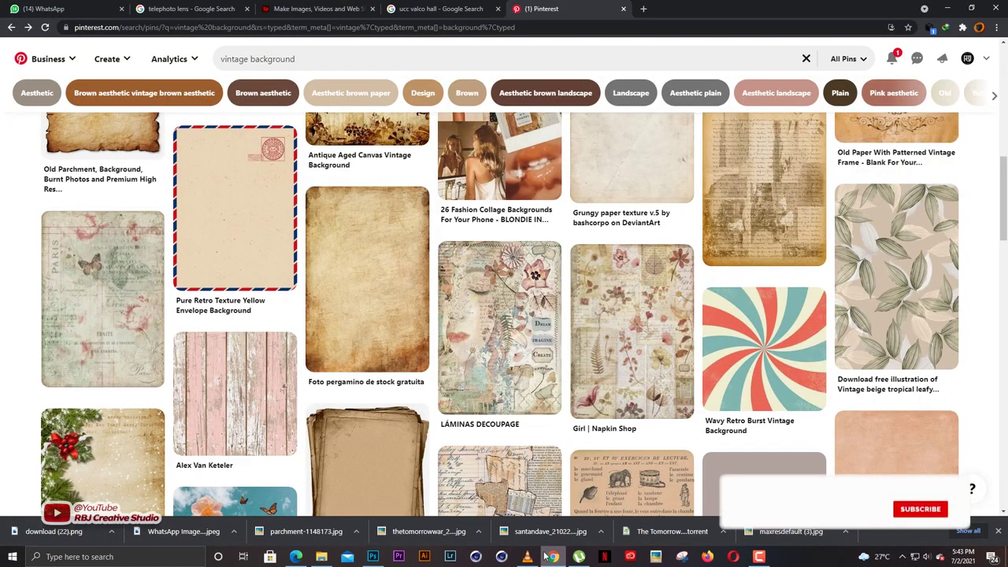
left_click(373, 557)
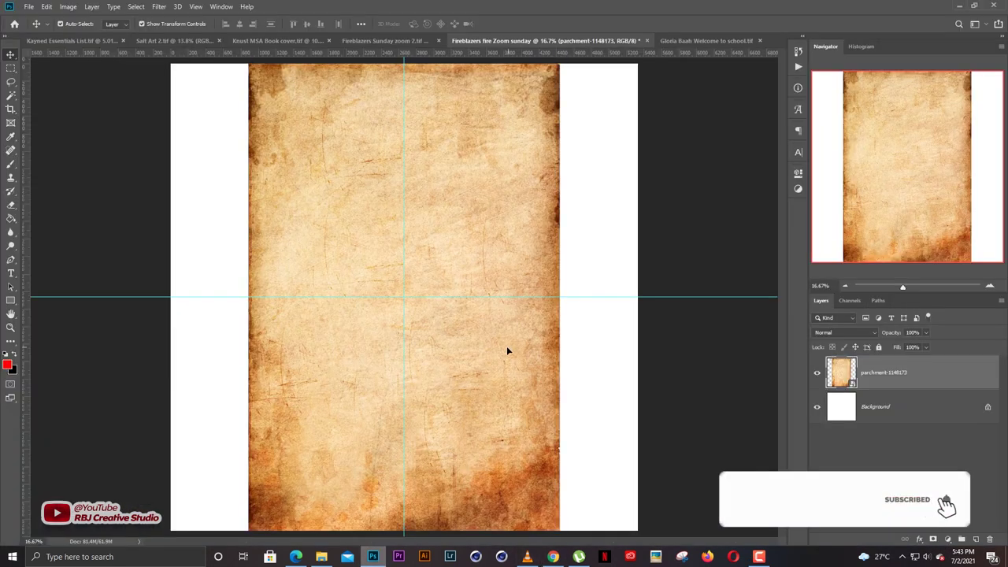
Align the parchment to the left edge and stretch it with Ctrl+T to the full canvas width
left_click_drag(461, 354, 458, 351)
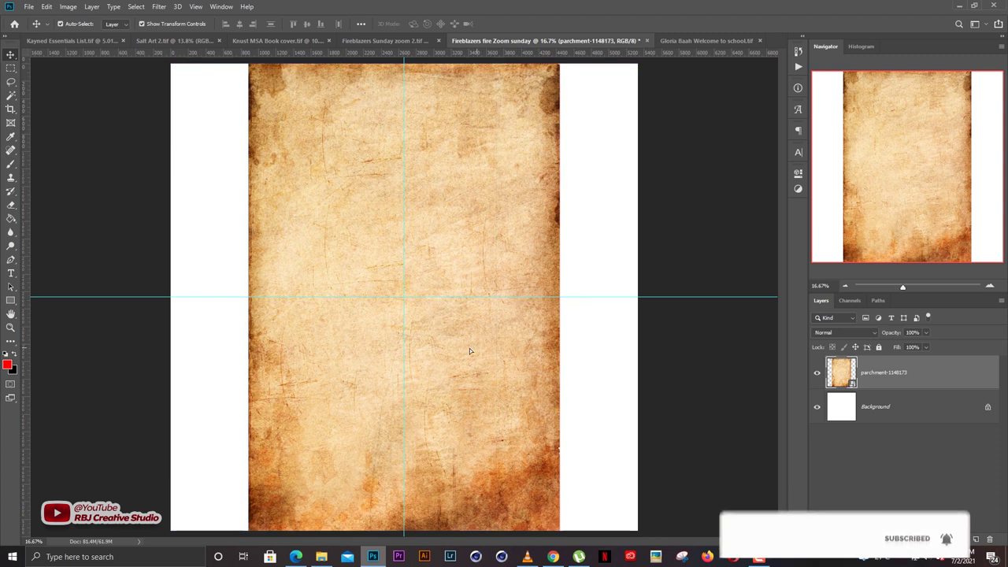
key("ctrl+t")
mouse_move(477, 297)
left_mouse_down()
mouse_move(638, 300)
mouse_move(635, 315)
left_mouse_up()
key("Return")
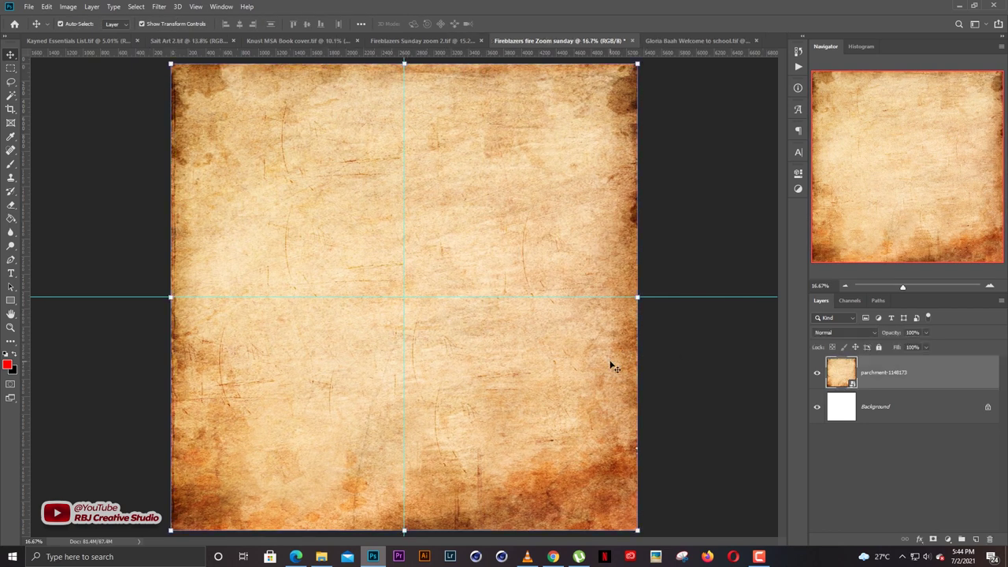
left_click(711, 375)
left_click(572, 368)
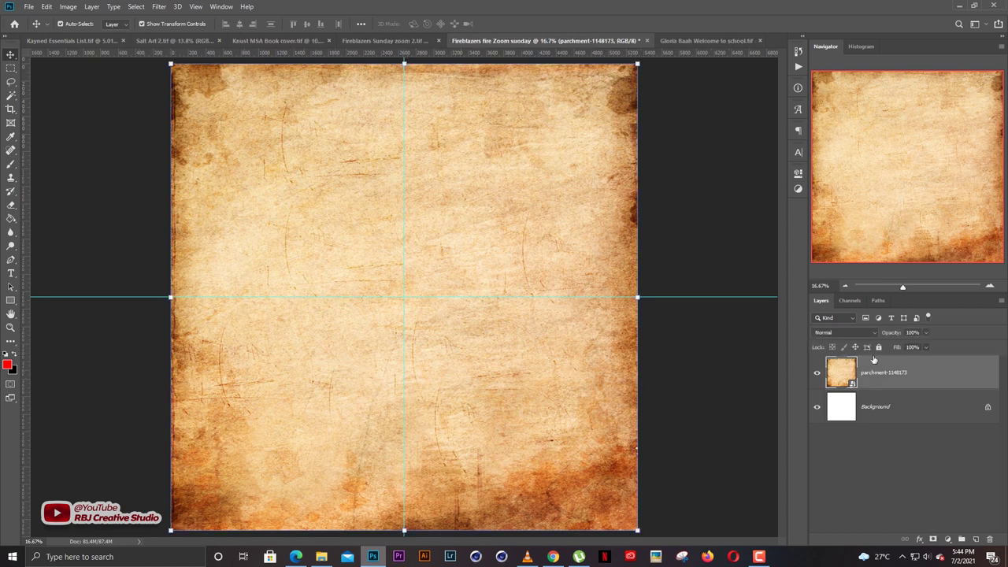
left_click(947, 540)
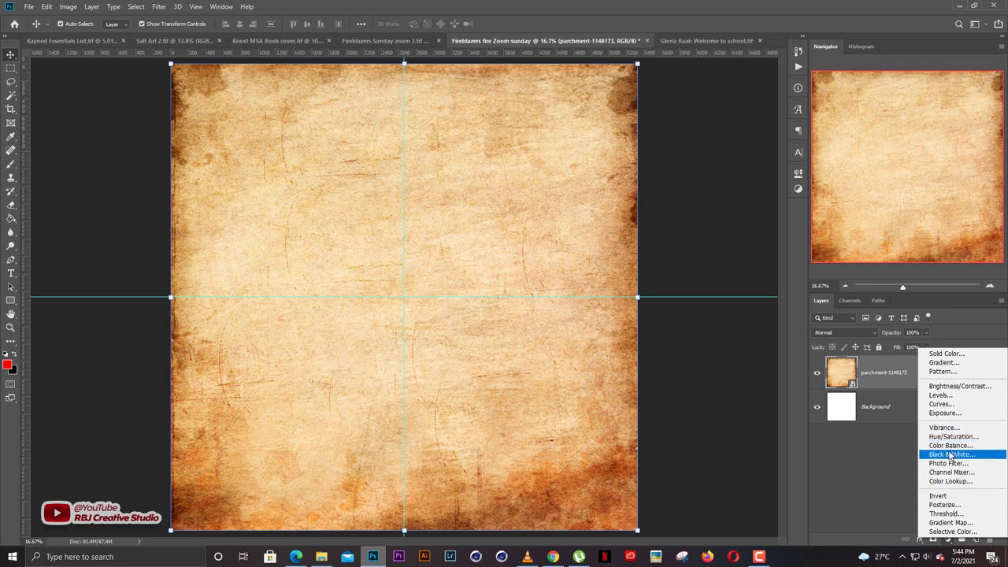
Add a Color Balance layer: Midtones Red +66, Yellow -38; Shadows Red +35, Blue +34
left_click(952, 446)
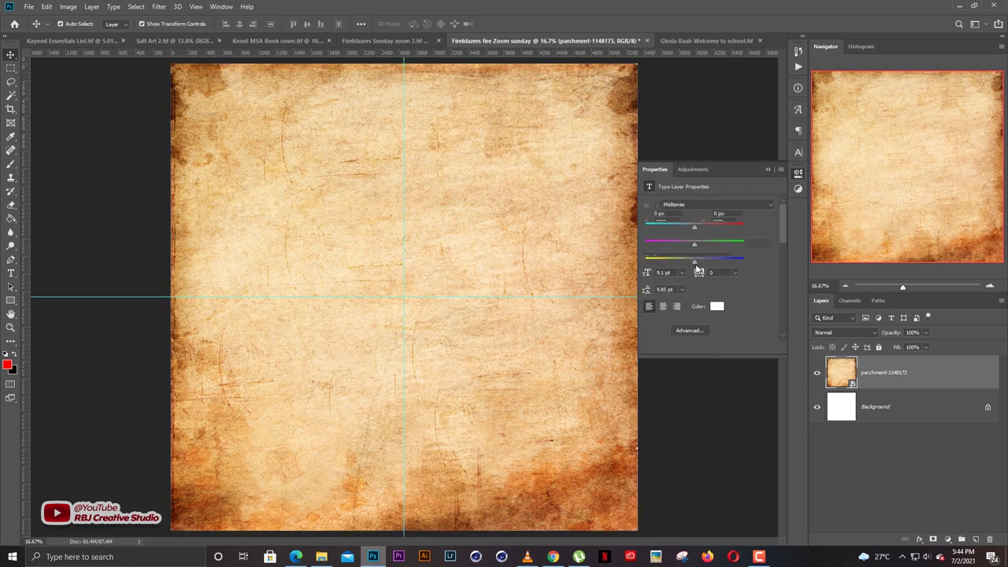
mouse_move(694, 258)
left_mouse_down()
mouse_move(675, 258)
mouse_move(724, 226)
left_mouse_up()
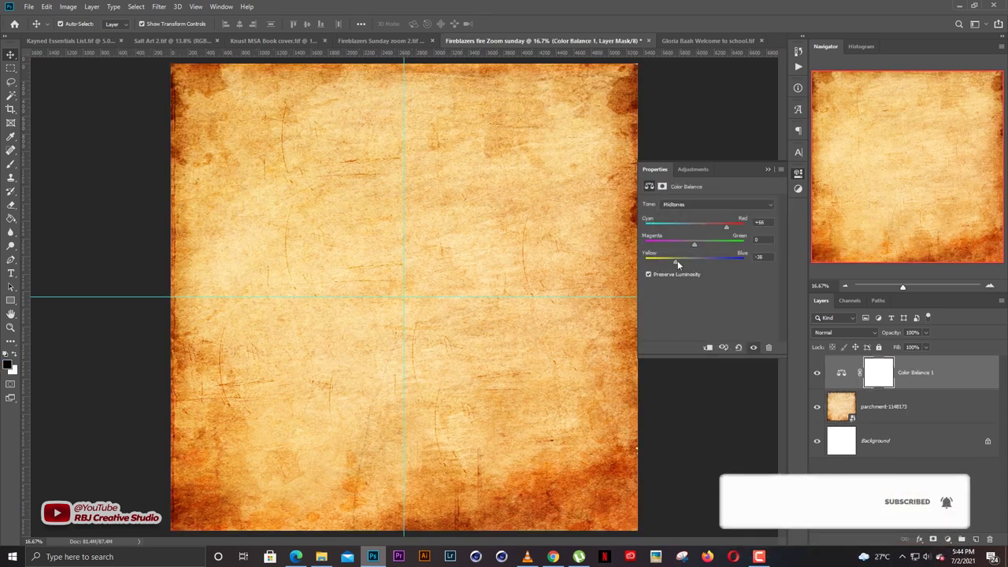
left_click(683, 204)
left_click(682, 208)
mouse_move(691, 261)
left_mouse_down()
mouse_move(675, 261)
mouse_move(711, 261)
left_mouse_up()
left_click_drag(694, 227, 716, 227)
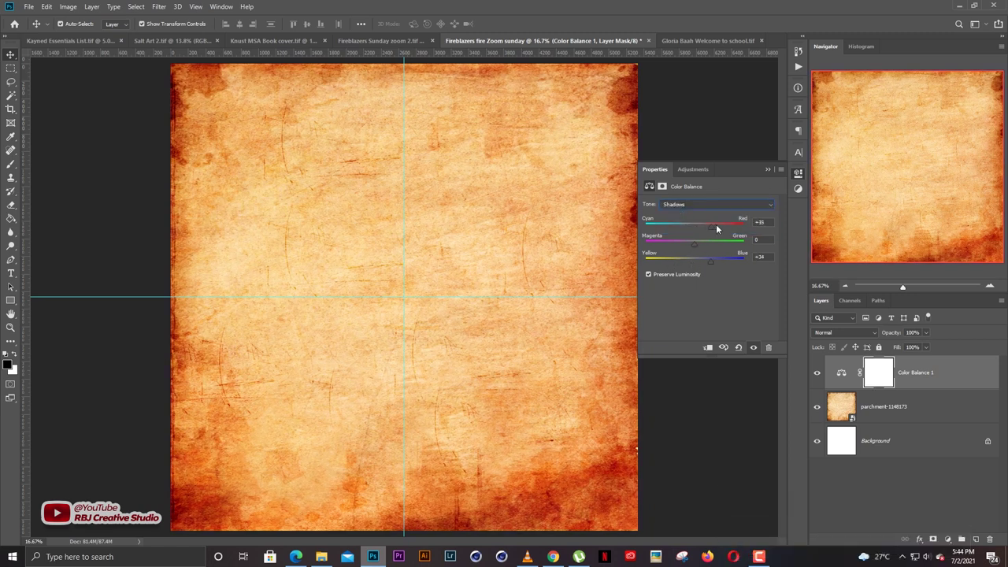
left_click(768, 168)
Lock the parchment layer
left_click(475, 338)
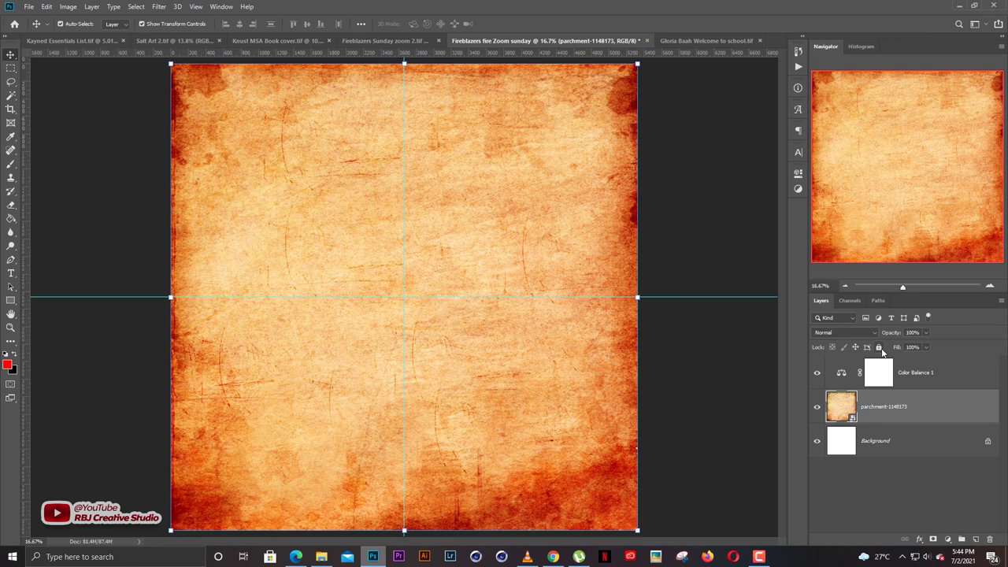
left_click(879, 347)
left_click(729, 379)
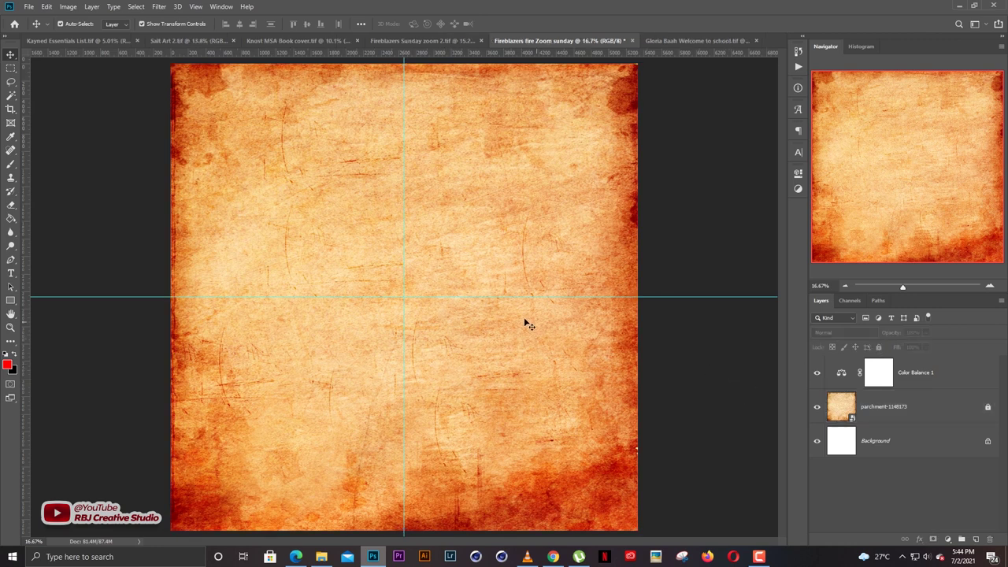
Drag the Fireblazers logo layers from the Sunday zoom 2 poster onto the flyer's top centre
scroll(463, 331, "down", 1)
scroll(461, 330, "up", 1)
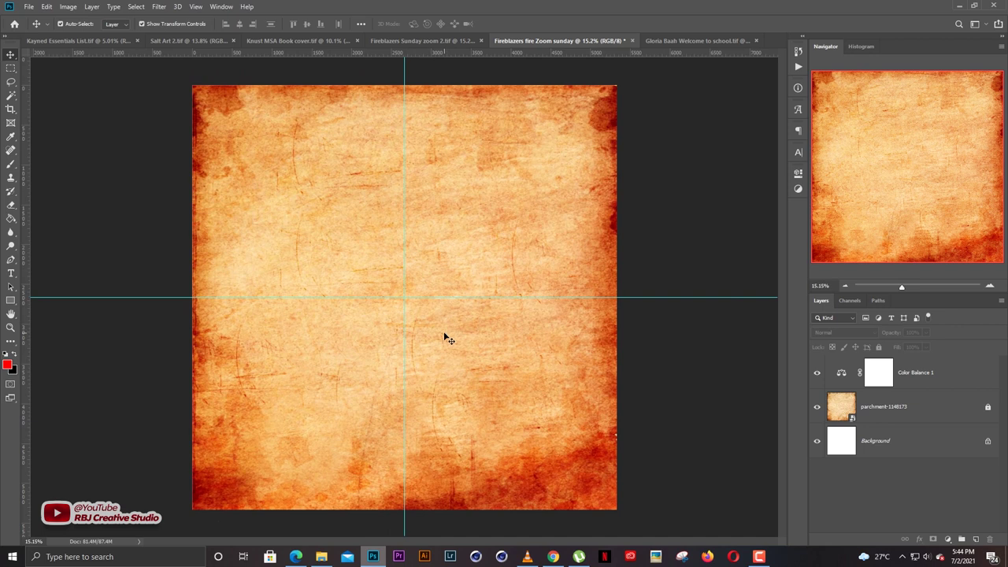
scroll(432, 324, "down", 1)
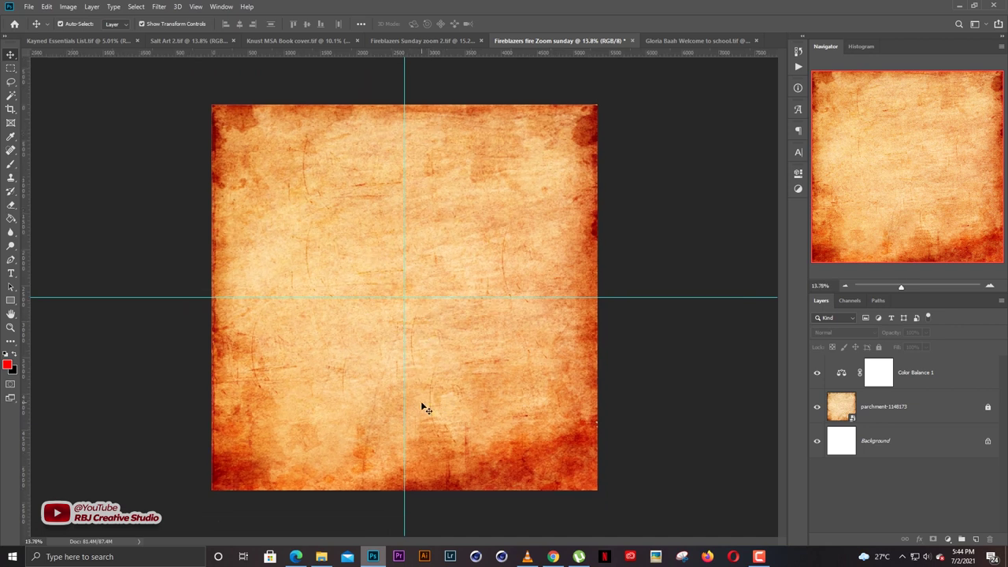
scroll(423, 387, "up", 1)
scroll(417, 387, "up", 1)
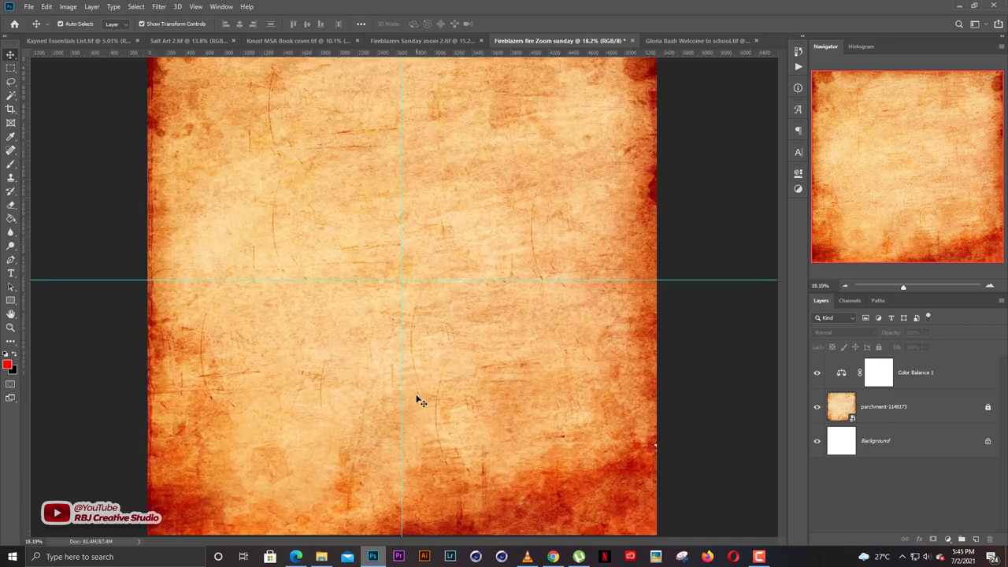
scroll(417, 401, "down", 1)
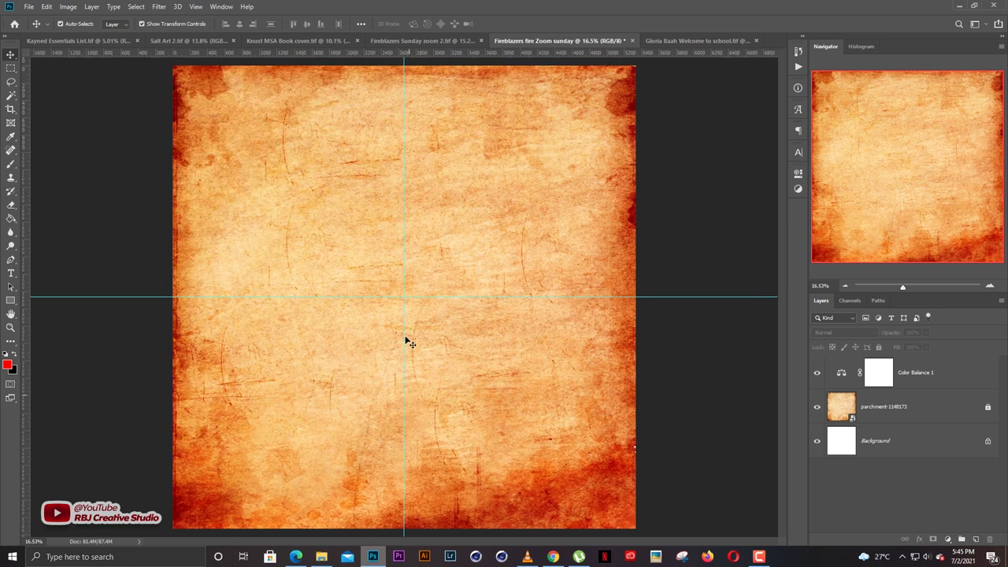
left_click(425, 41)
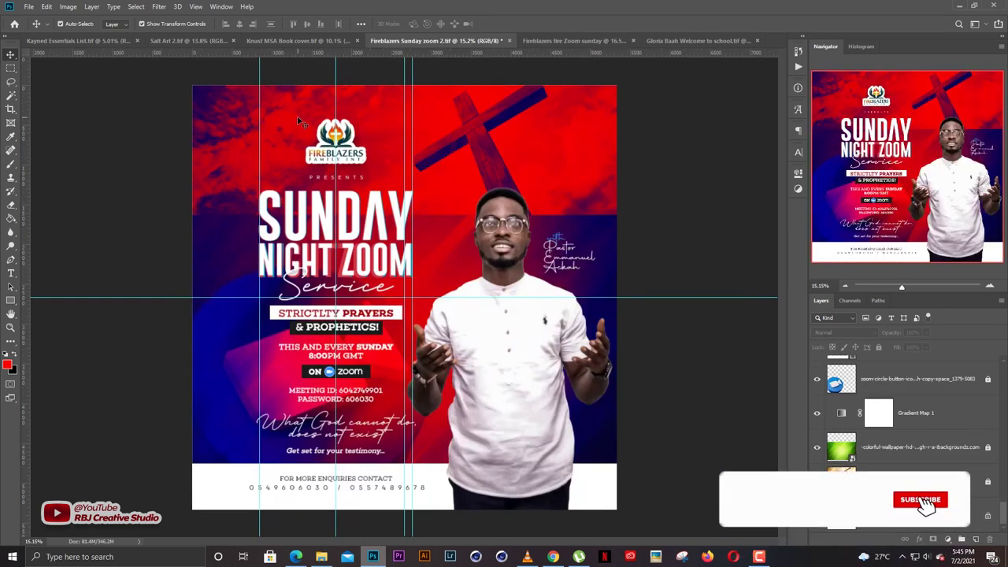
left_click(591, 41)
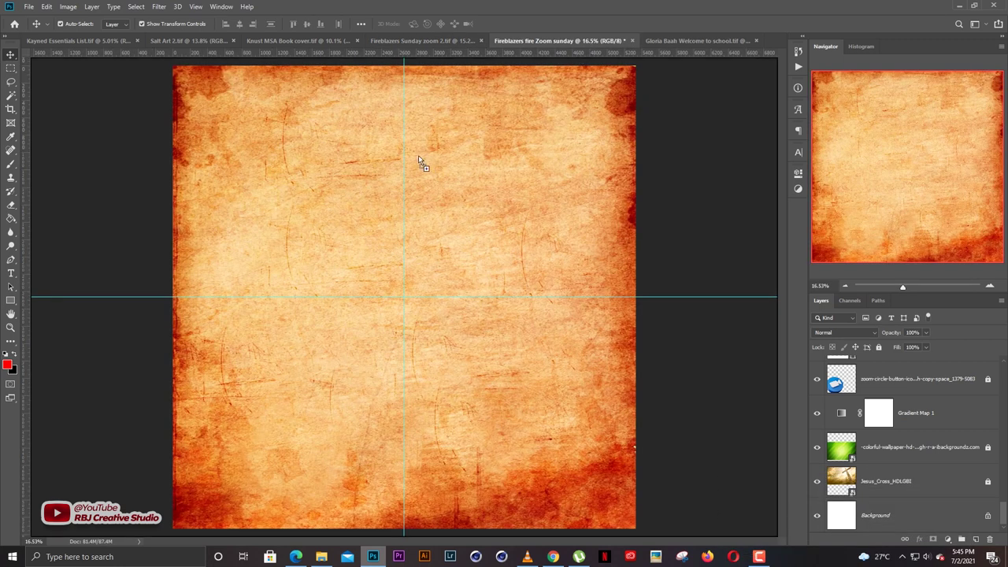
mouse_move(591, 41)
left_mouse_down()
mouse_move(418, 155)
mouse_move(411, 146)
left_mouse_up()
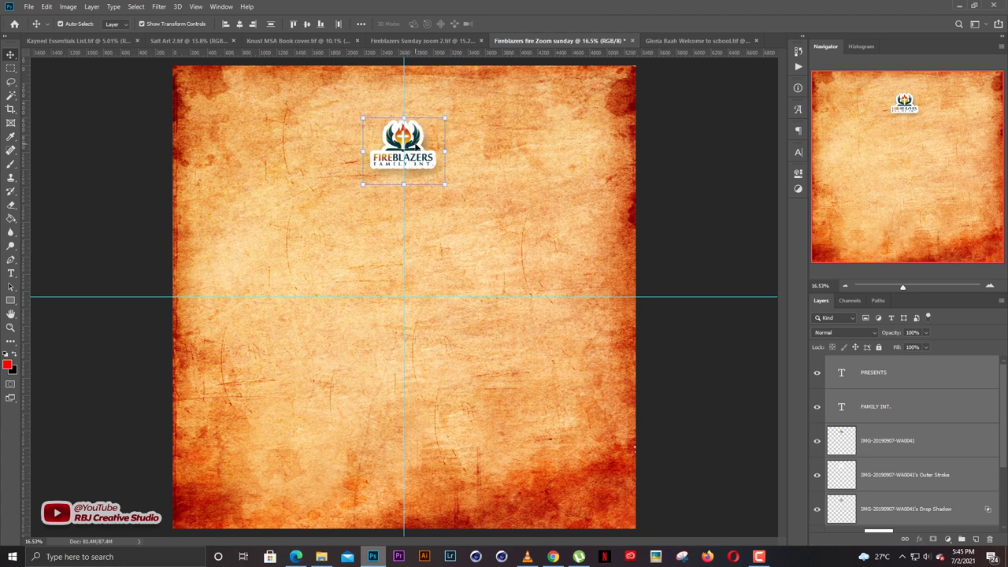
Colour the PRESENTS text dark teal (#043642), sampled from the logo
left_click(769, 190)
left_click(431, 190)
key("t")
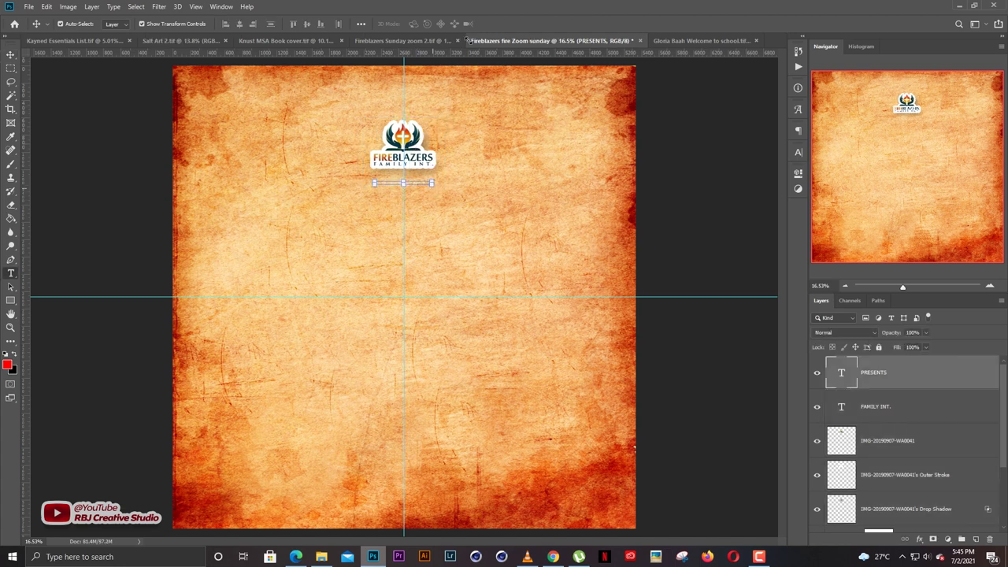
left_click(420, 24)
left_click(413, 144)
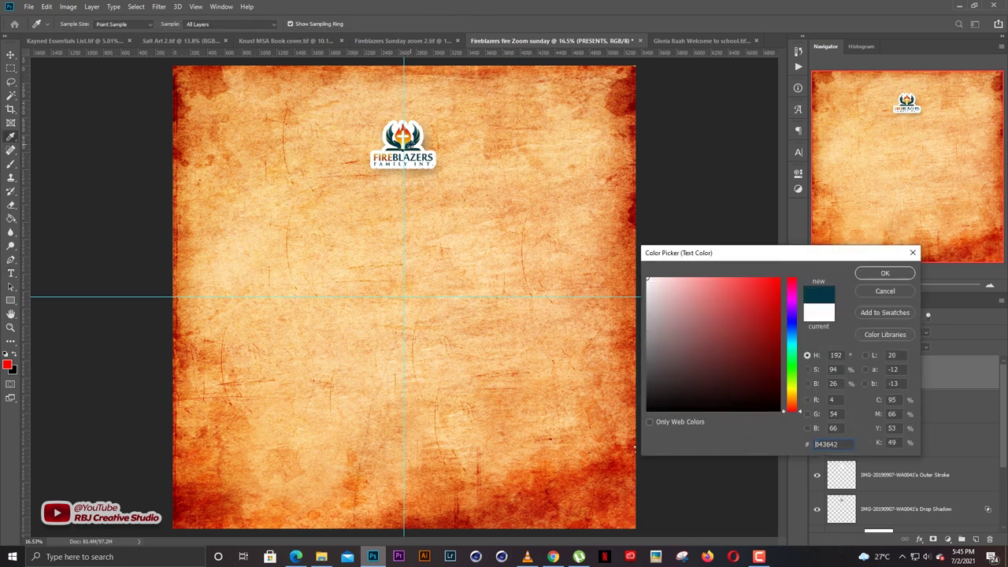
key("Return")
key("v")
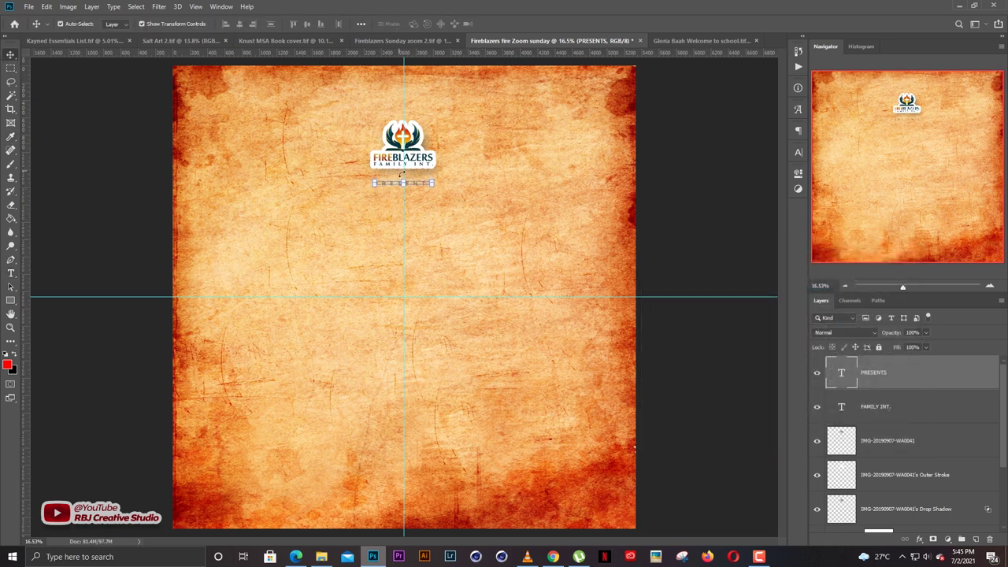
Change the PRESENTS text to the Light weight of Gotham
double_click(416, 185)
left_click(229, 24)
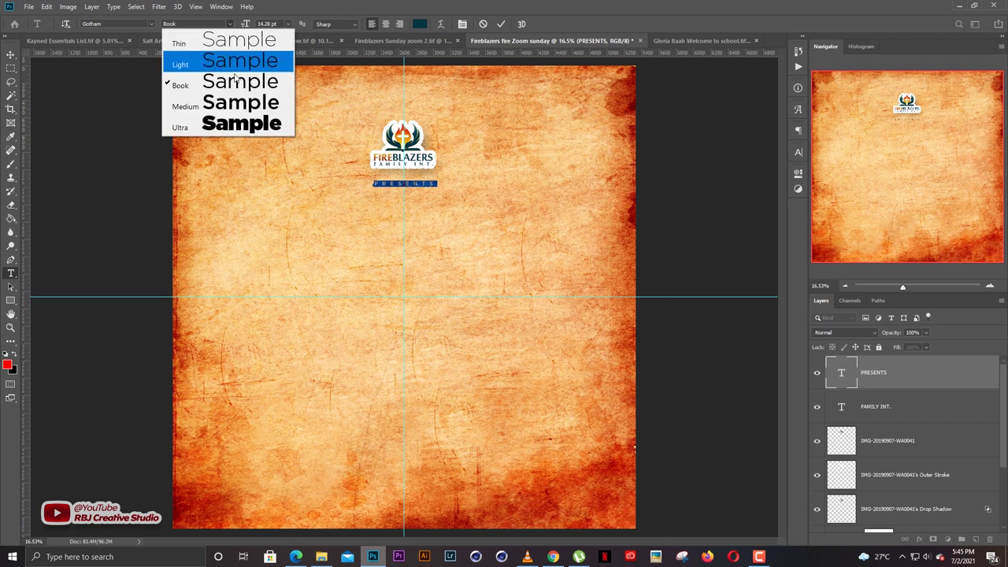
left_click(230, 107)
key("Escape")
left_click(454, 184)
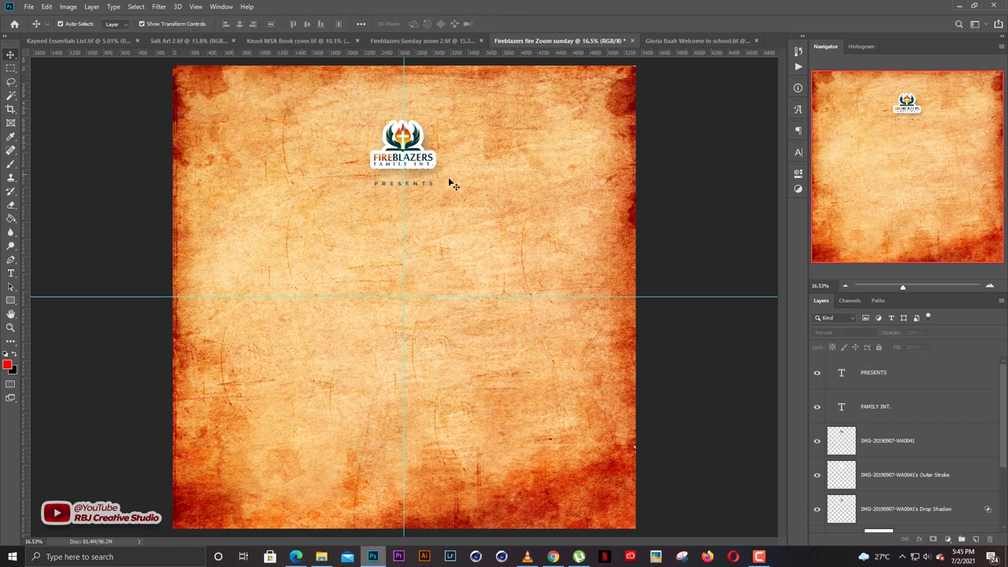
left_click(11, 274)
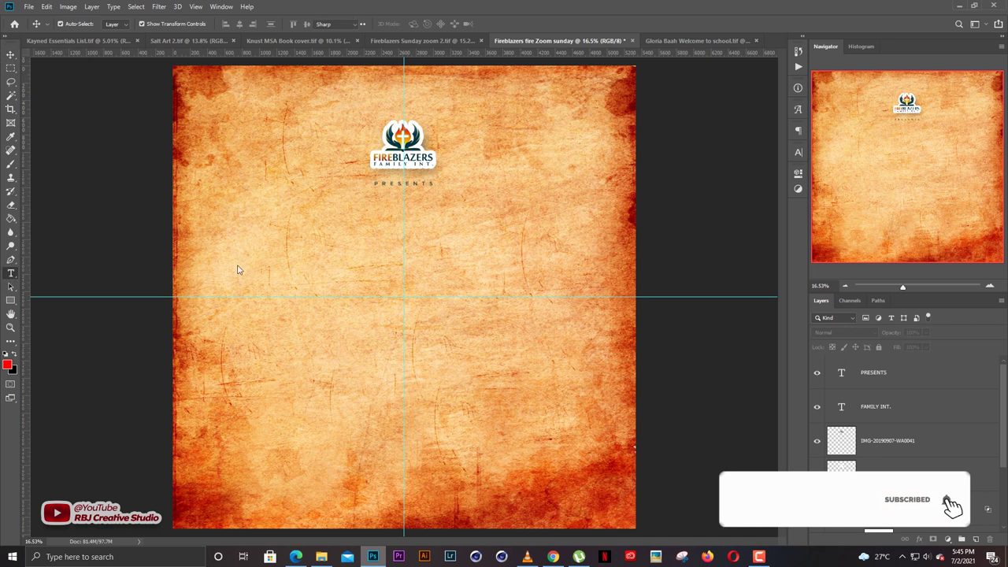
Type FIRE below PRESENTS and set its tracking to 0
left_click(316, 261)
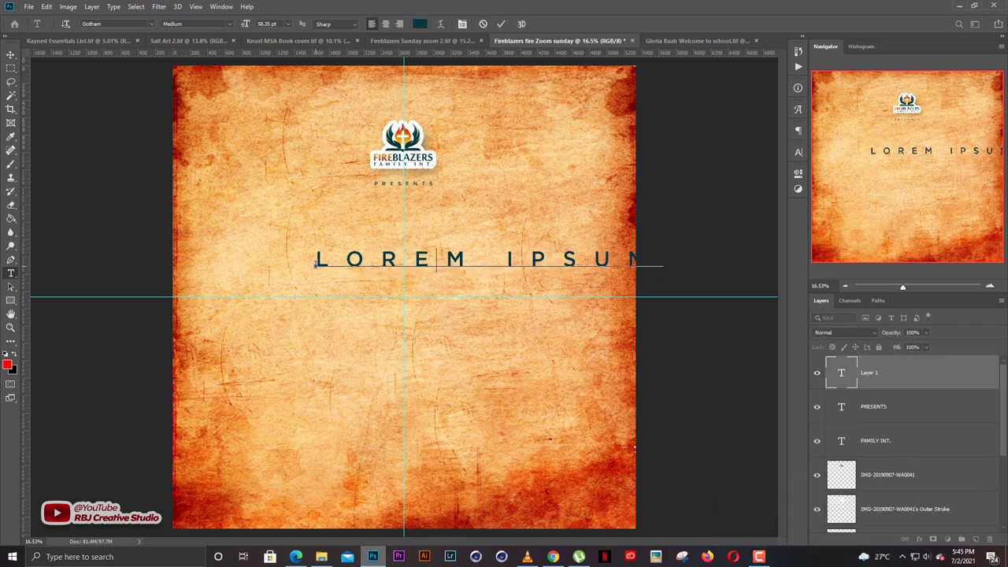
type("FIRE")
left_click(798, 153)
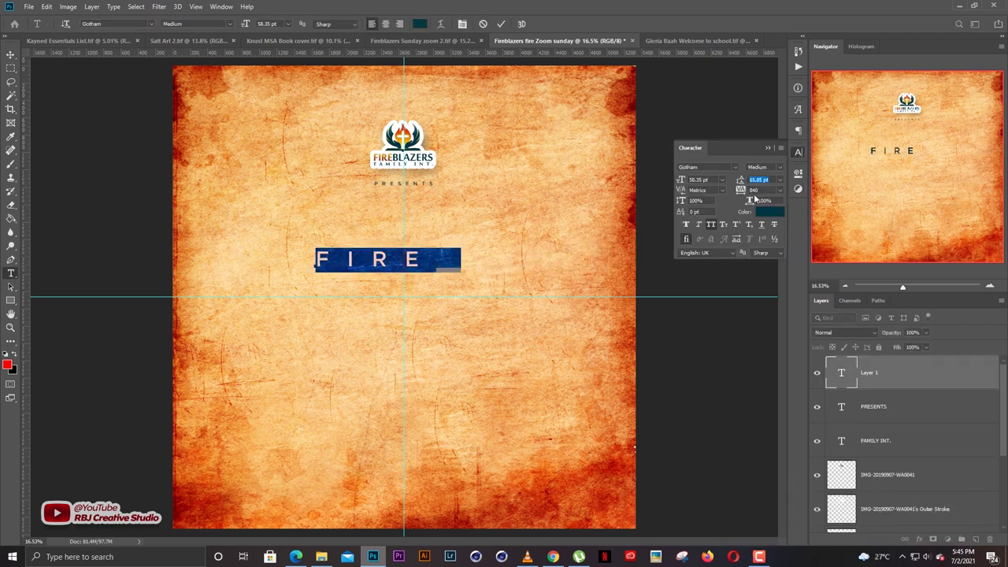
type("0")
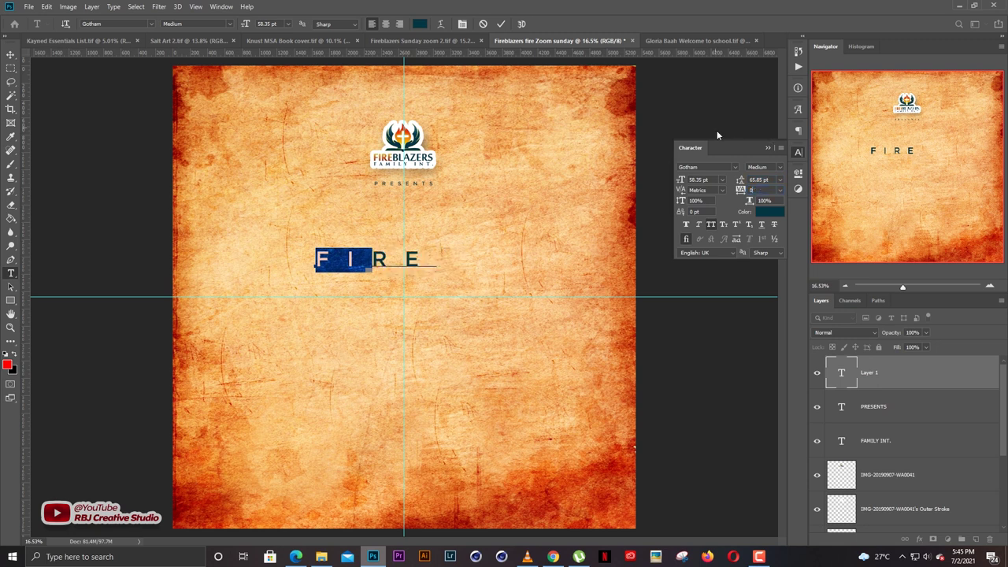
key("Return")
left_click(768, 147)
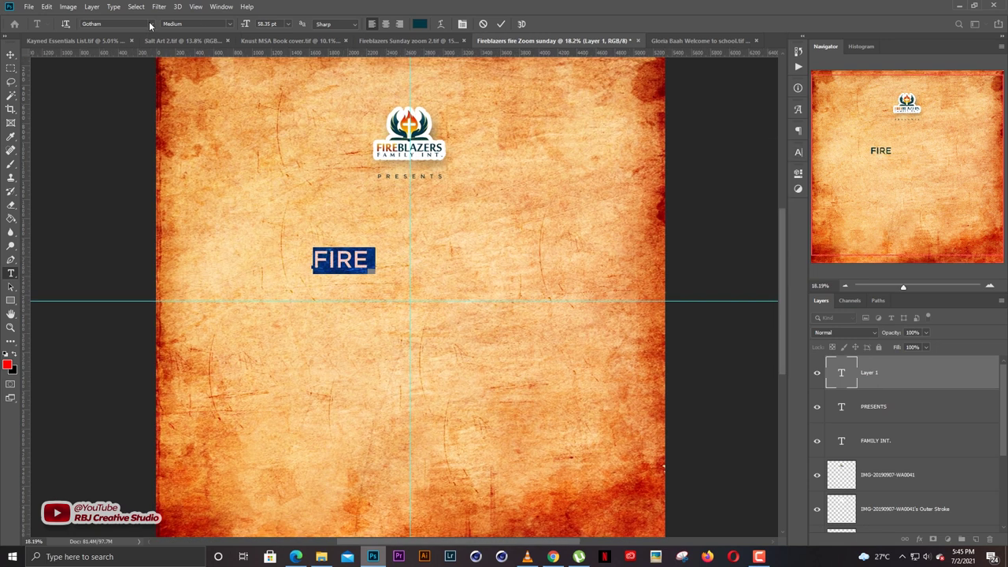
Set FIRE in Alexis Grunge and enlarge it with Free Transform
left_click(152, 25)
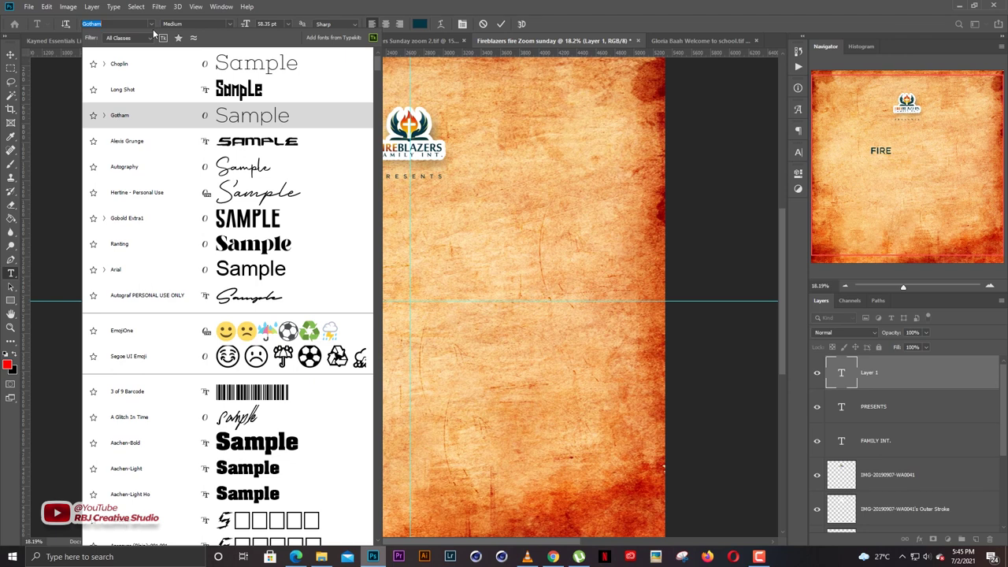
left_click(234, 143)
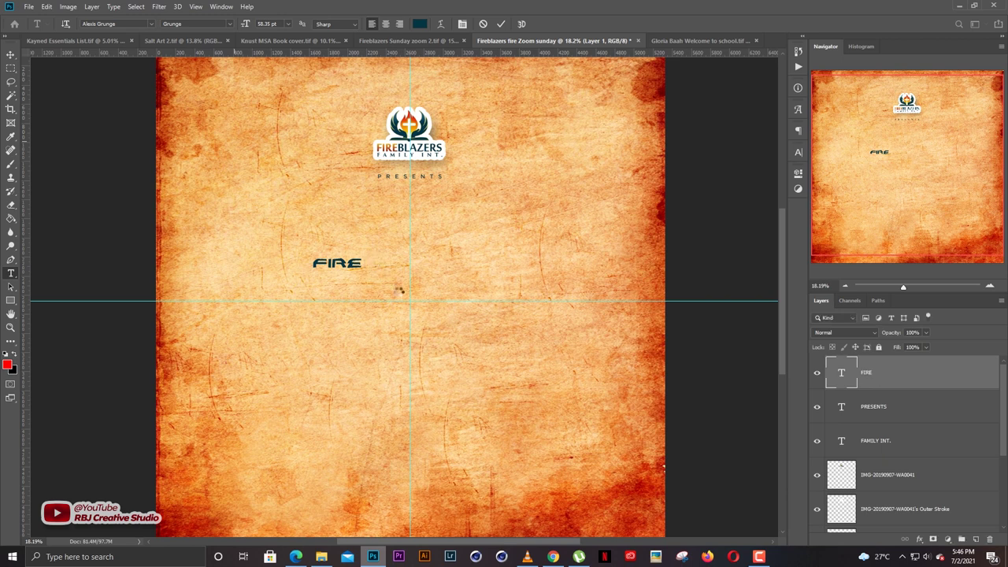
key("ctrl+Return")
key("ctrl+t")
left_click_drag(429, 238, 669, 76)
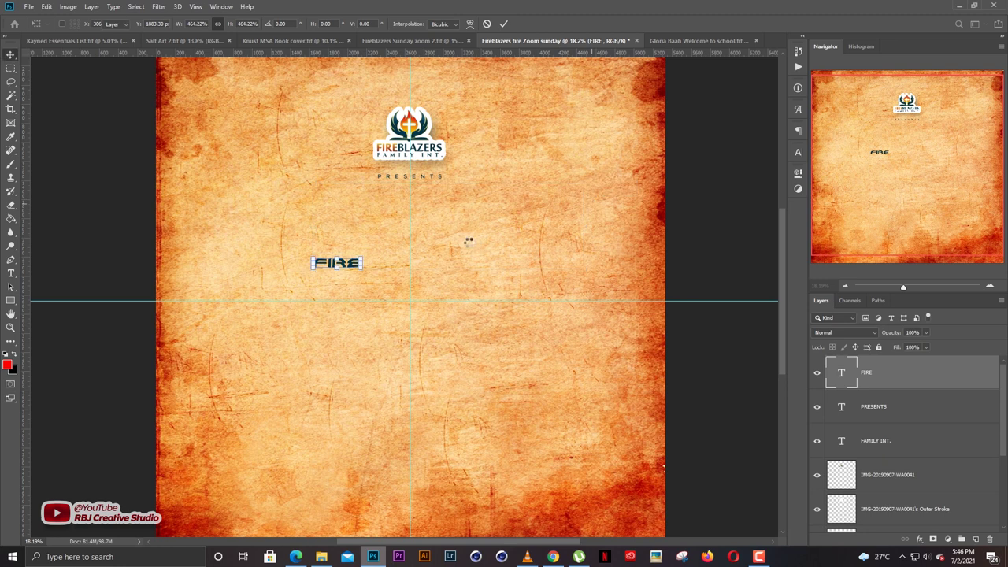
Apply FIRE's larger size, colour it white (ffffff), and Alt-drag a copy just below
key("Return")
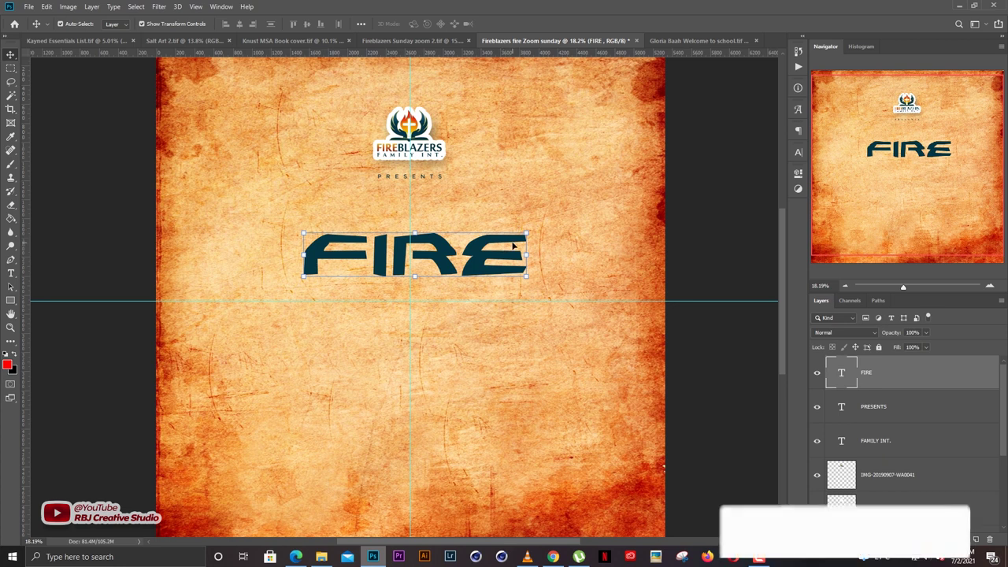
key("t")
left_click(420, 24)
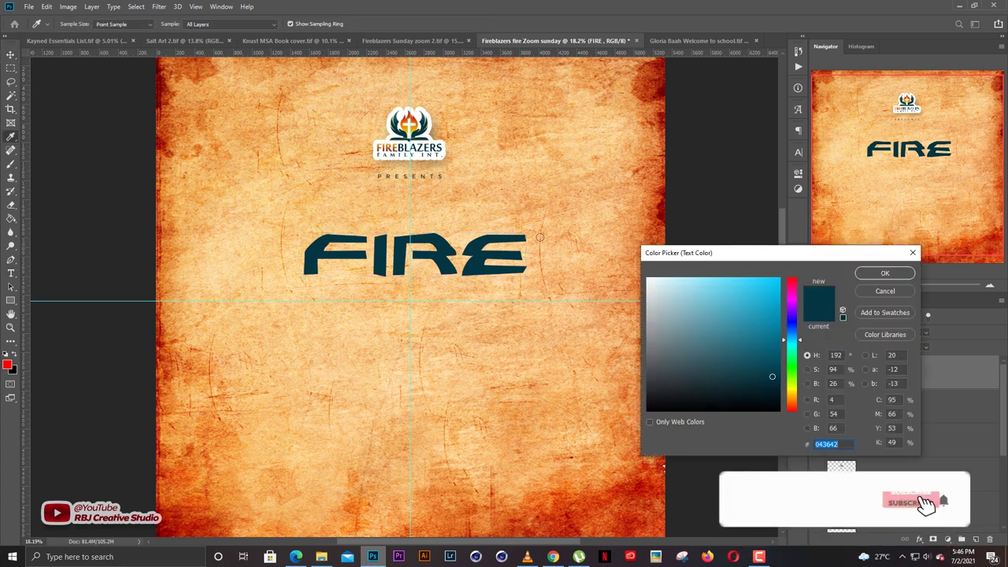
type("ffffff")
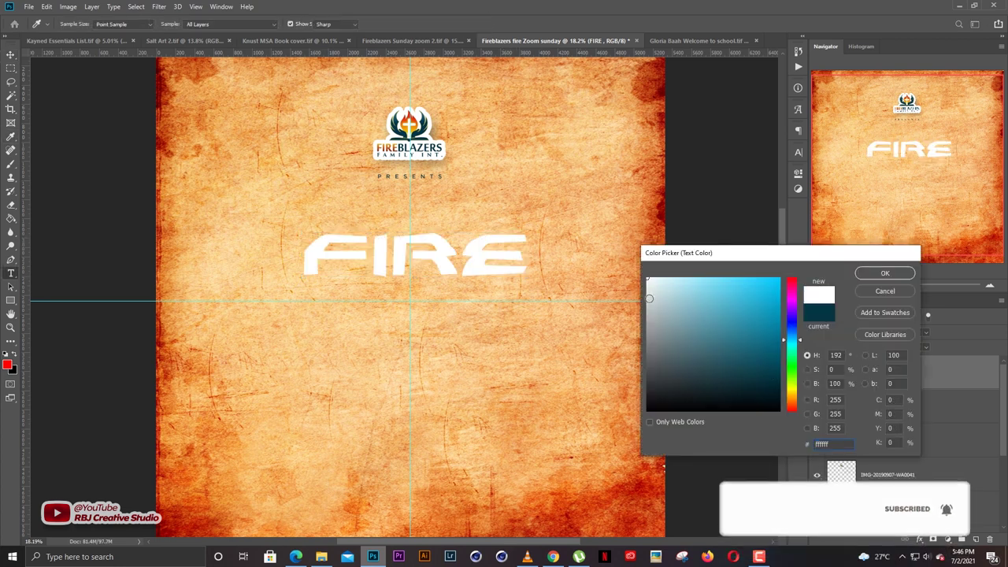
key("Return")
key("v")
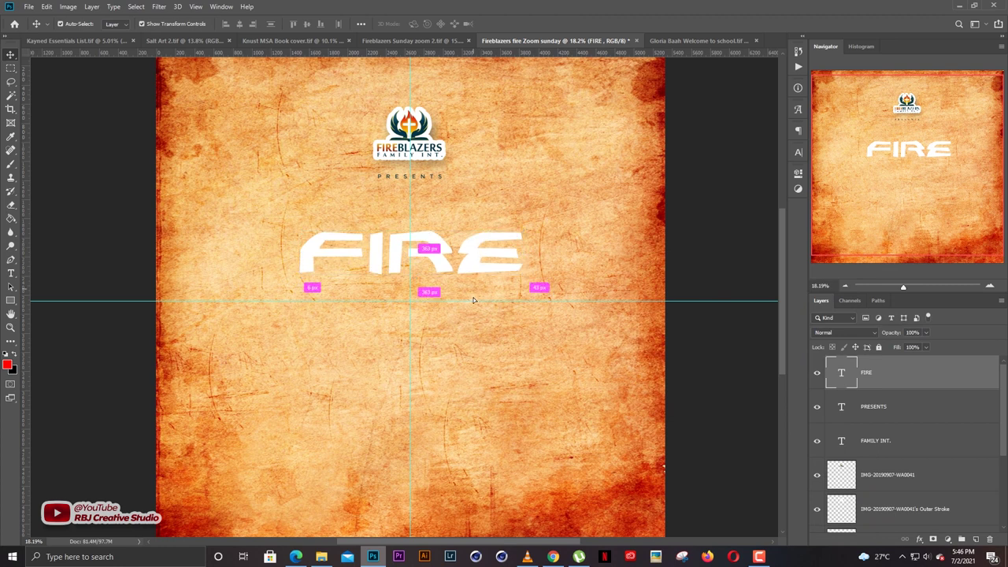
left_click_drag(475, 252, 471, 294)
Retype the copied headline as SUNDAY and scale it to FIRE's width
double_click(470, 295)
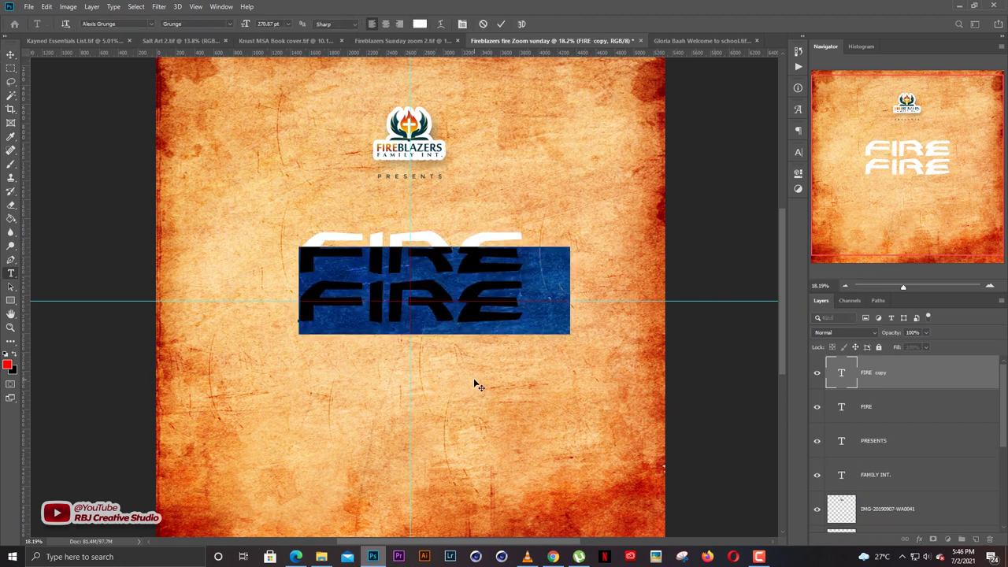
type("SUNDAY")
key("ctrl+Return")
key("v")
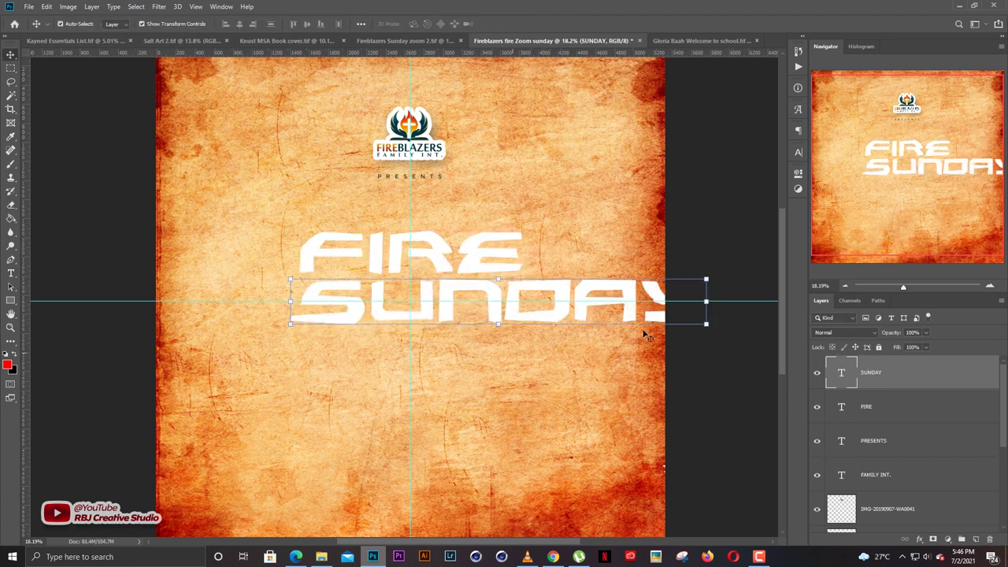
left_click_drag(707, 325, 516, 305)
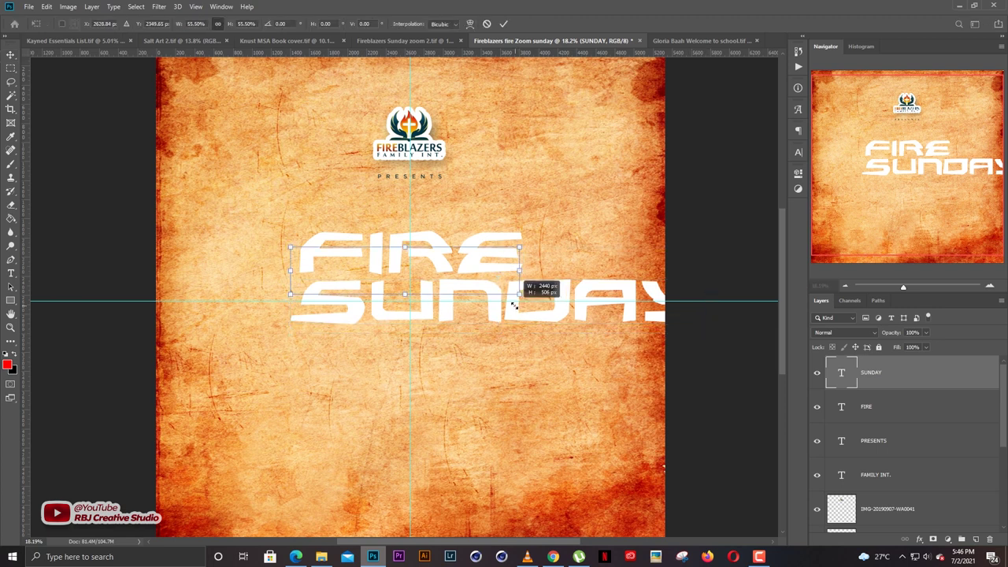
key("ctrl+z")
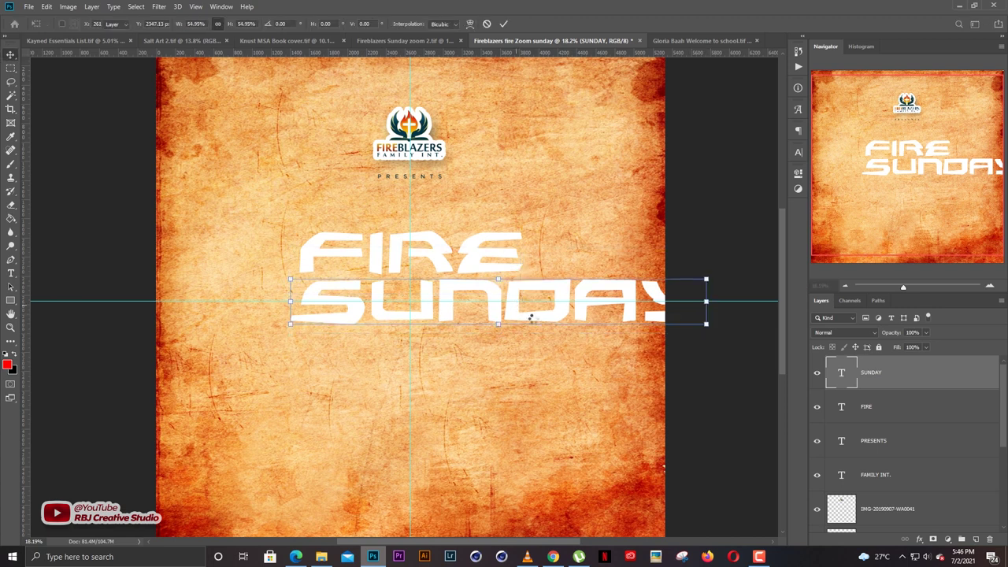
key("Return")
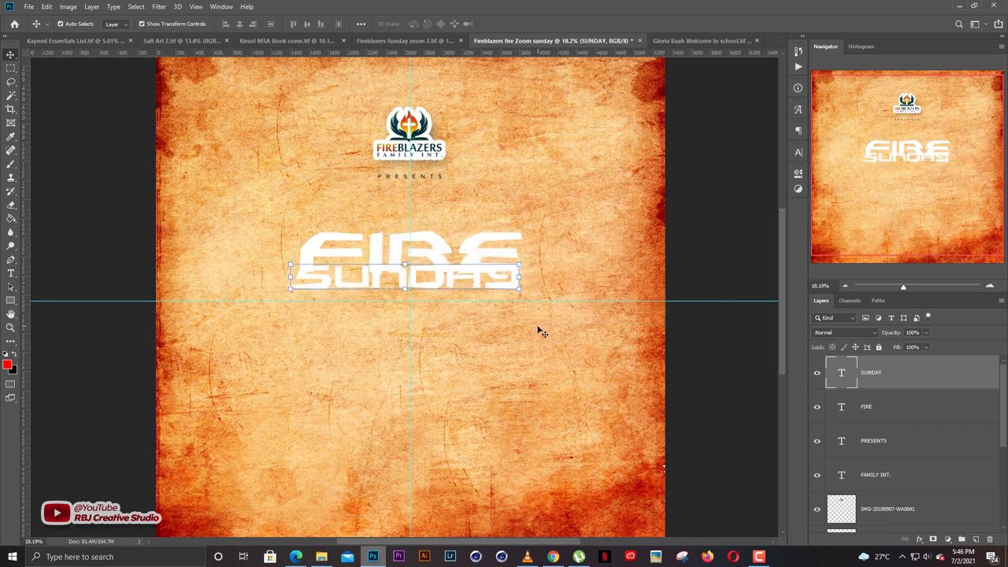
Align SUNDAY directly under FIRE and Alt-drag another FIRE copy below it
left_click_drag(496, 281, 498, 293)
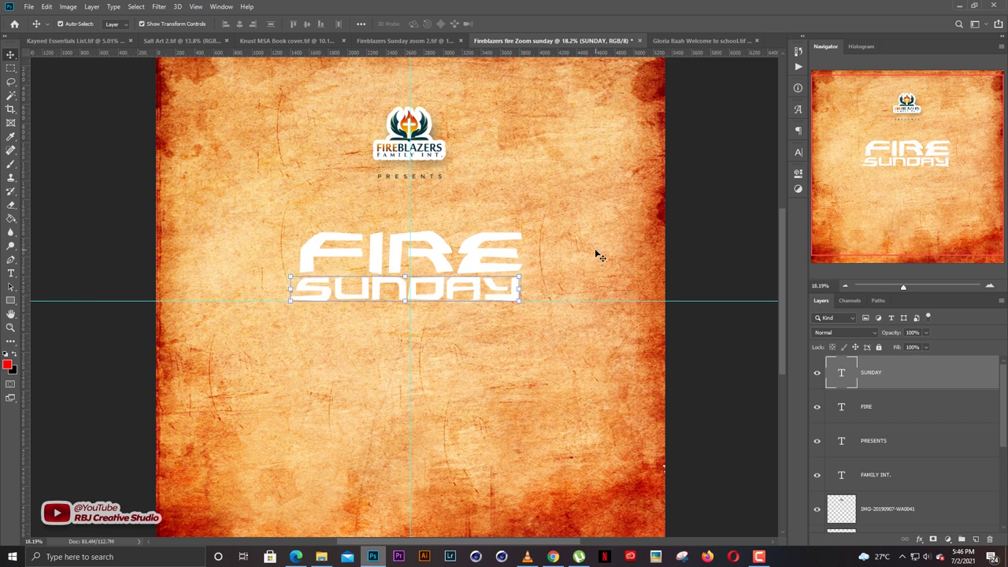
left_click(466, 257)
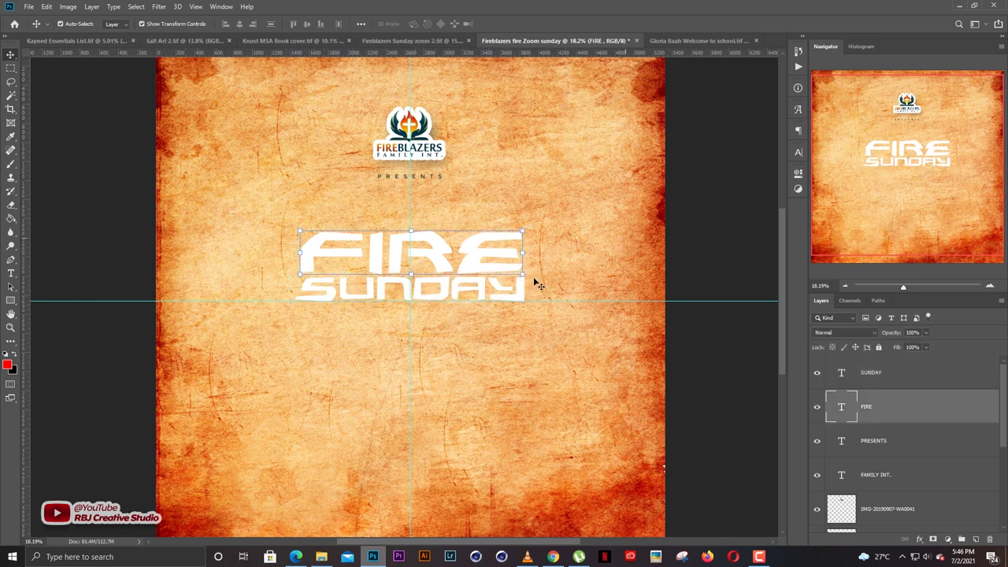
left_click_drag(480, 291, 482, 291)
left_click(587, 258)
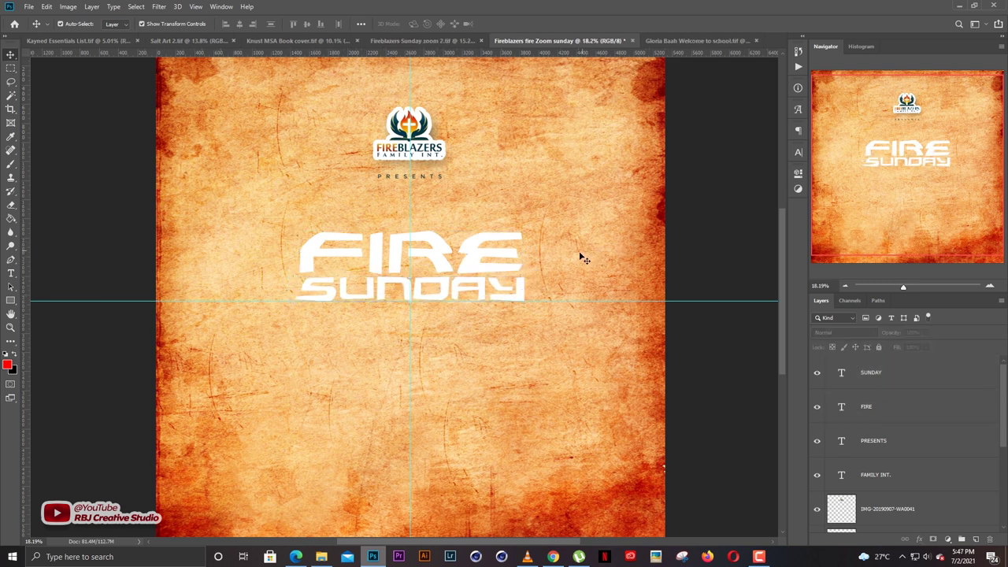
left_click_drag(495, 269, 496, 337, "alt")
Retype the third line (as NGIHT), move it under SUNDAY and squeeze it to matching width
key("Return")
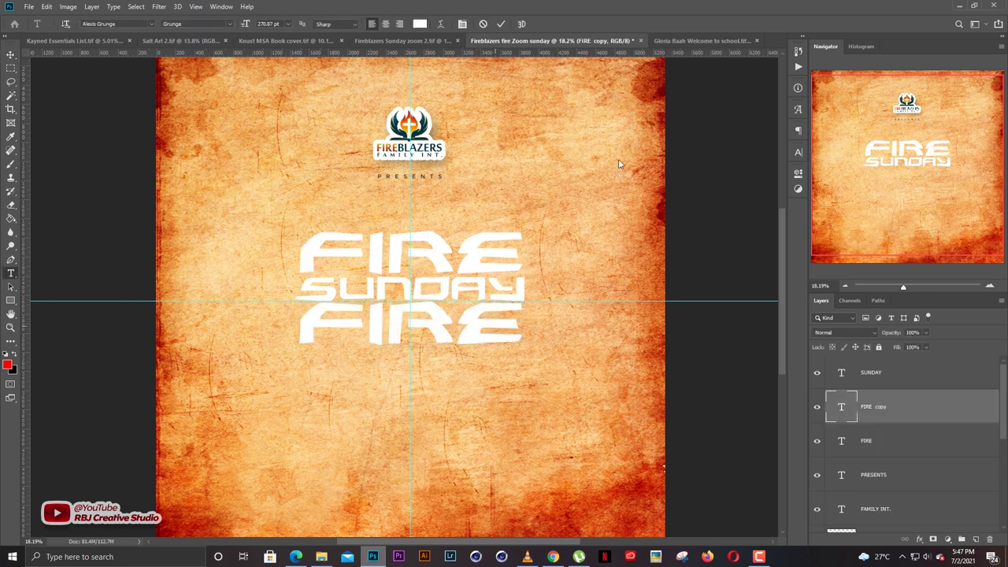
type("NGIHT")
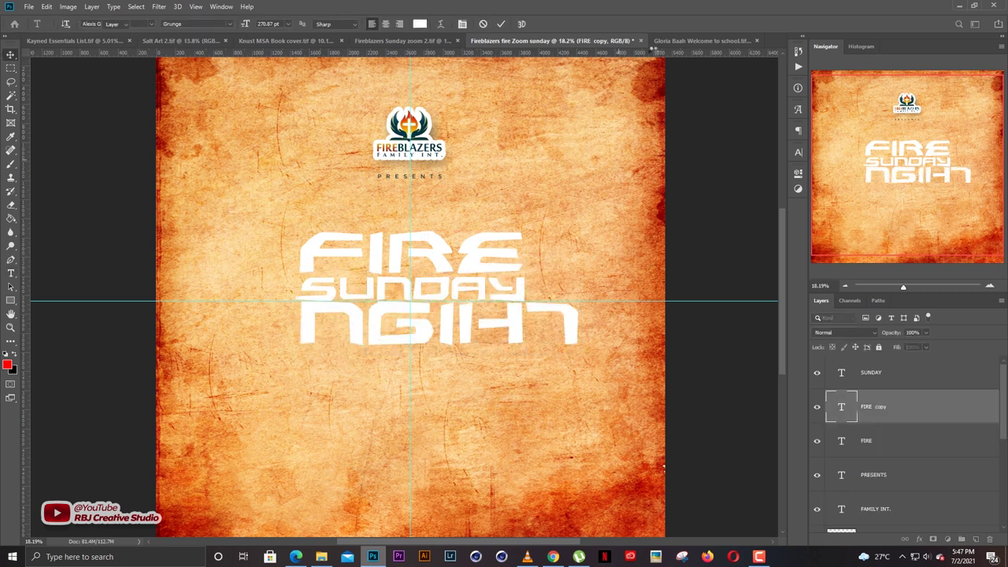
key("ctrl+Return")
key("v")
mouse_move(571, 319)
left_mouse_down()
mouse_move(519, 337)
mouse_move(573, 344)
left_mouse_up()
key("ctrl+t")
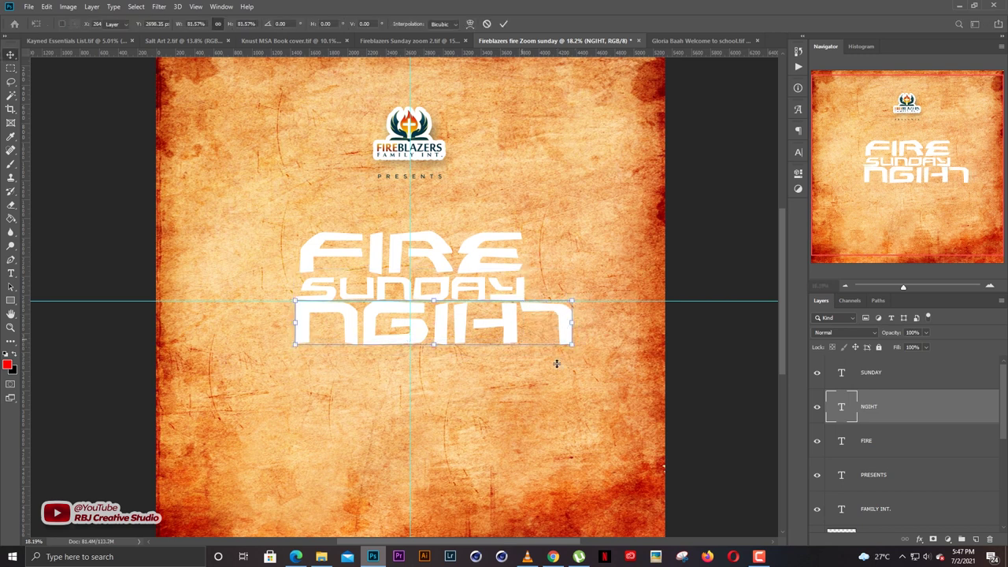
key("ctrl+z")
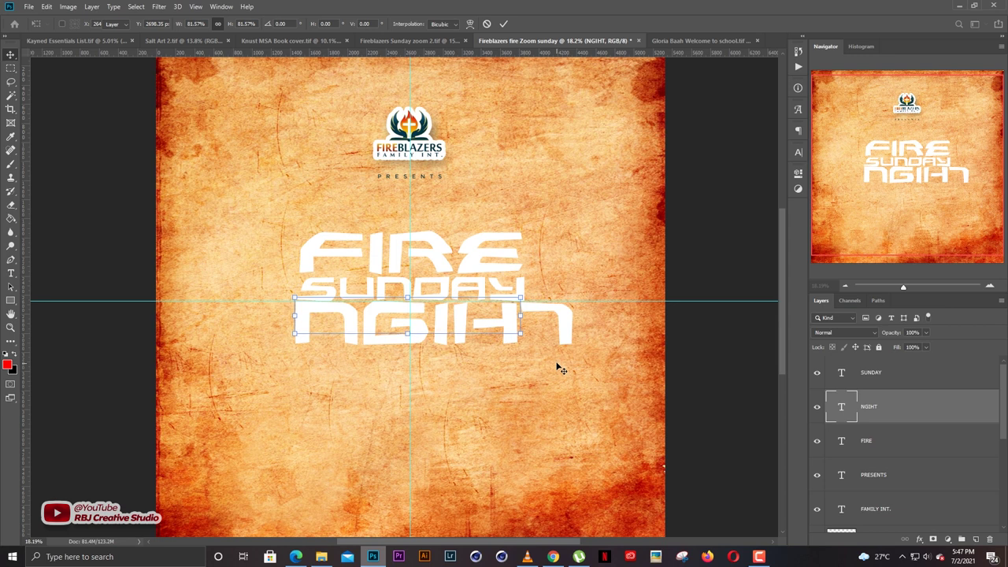
key("Return")
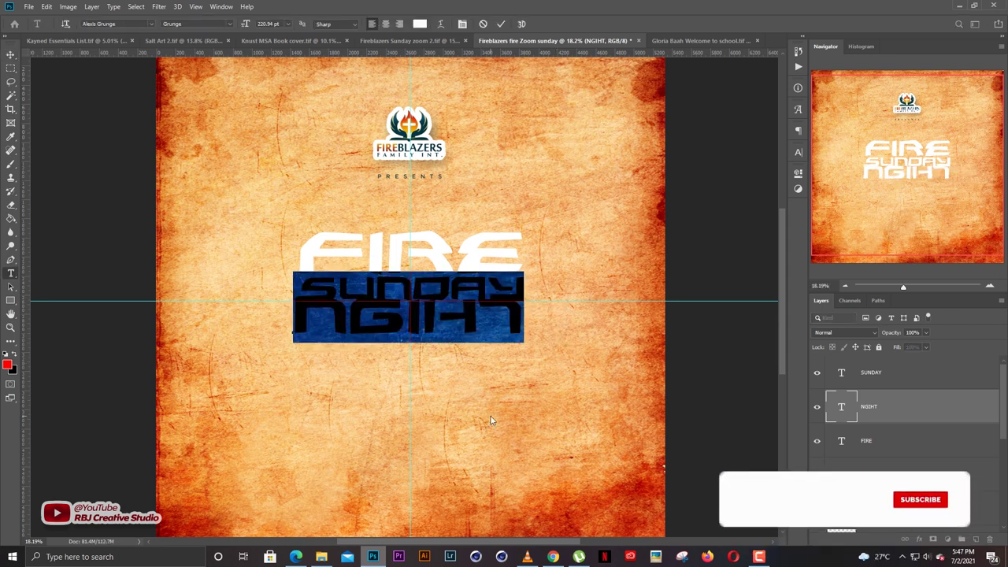
key("Right")
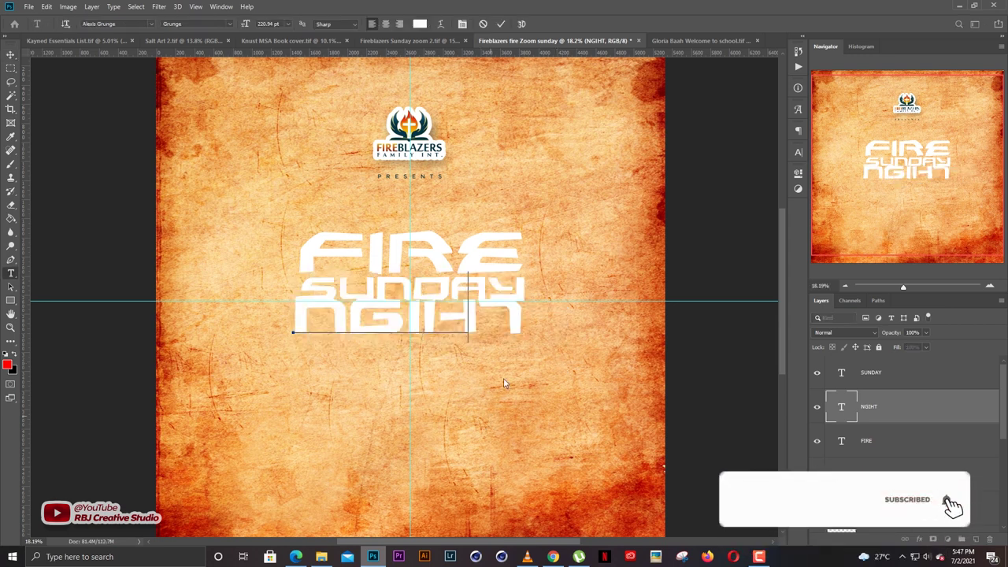
key("ctrl+Return")
key("v")
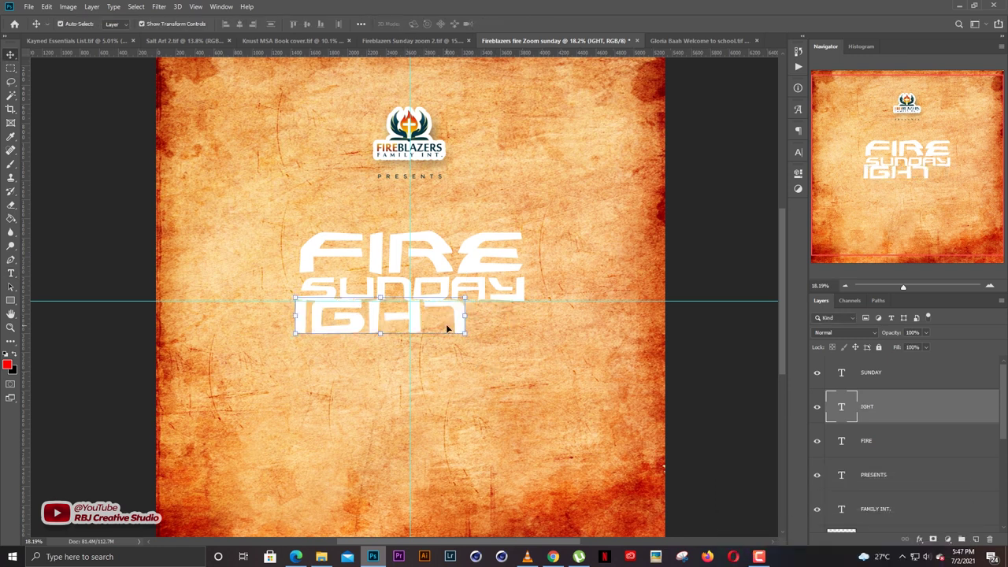
Correct the third line to NIGHT, then Alt-drag a copy below and select its text
double_click(301, 317)
left_click(300, 318)
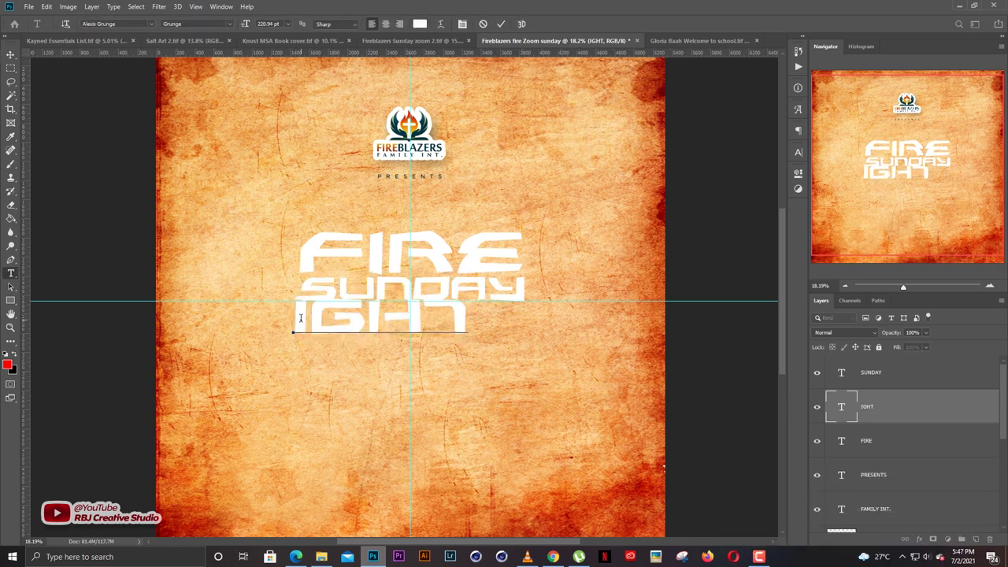
type("N")
key("ctrl+Return")
key("v")
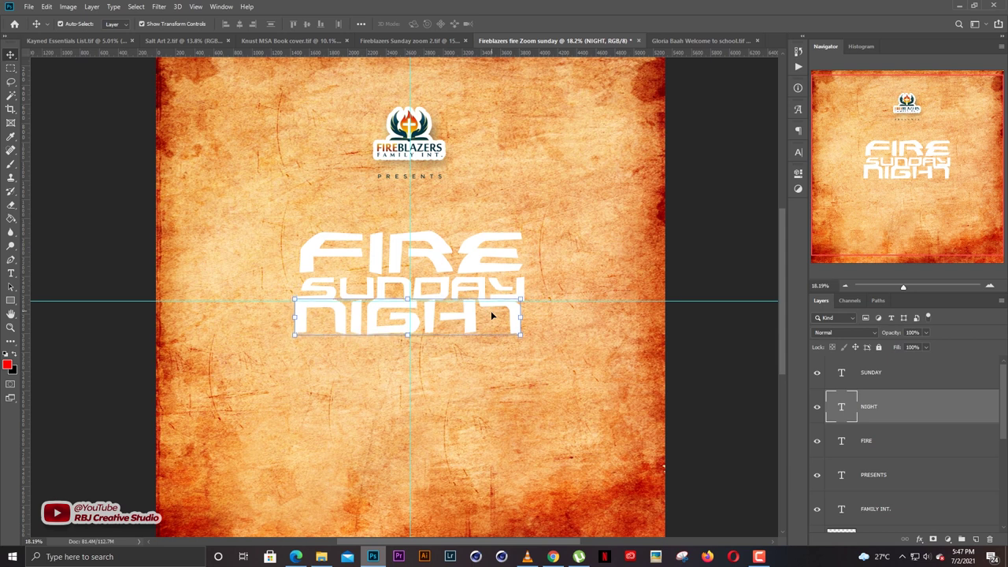
key("ctrl+Return")
key("v")
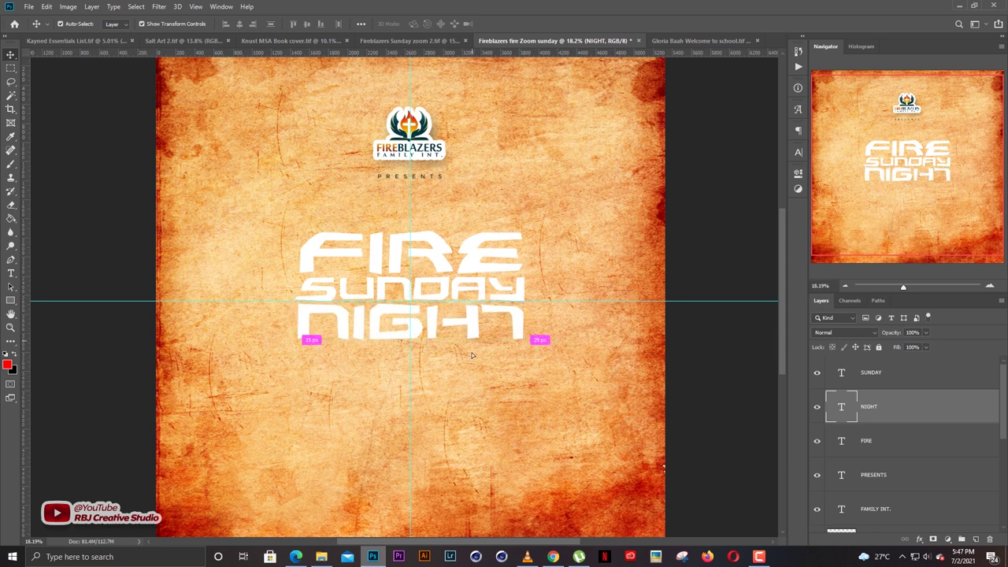
left_click_drag(475, 328, 475, 376)
key("t")
key("Return")
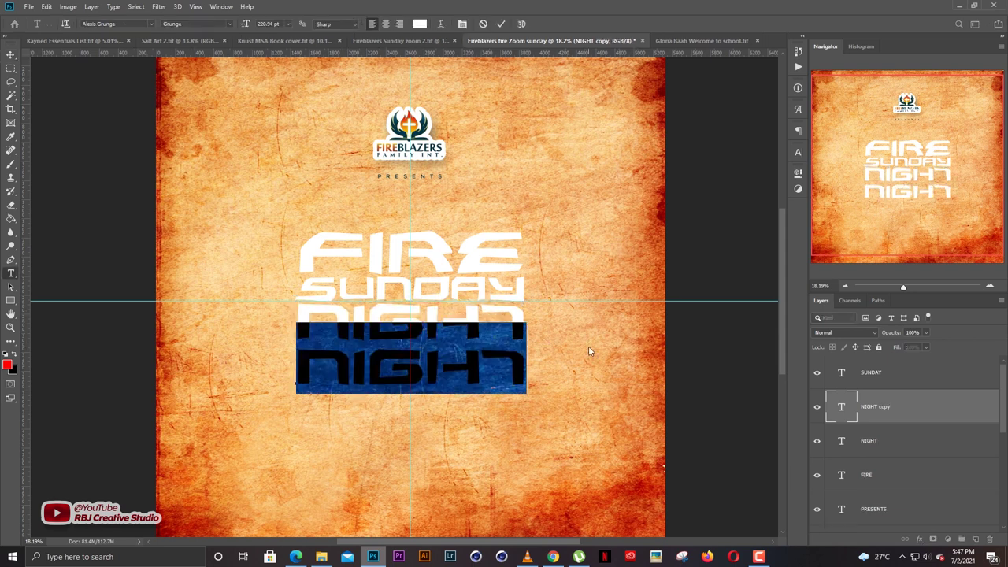
Retype the copied line as ZOOM and nudge it up closer to NIGHT
type("ZOOM")
key("ctrl+Return")
key("v")
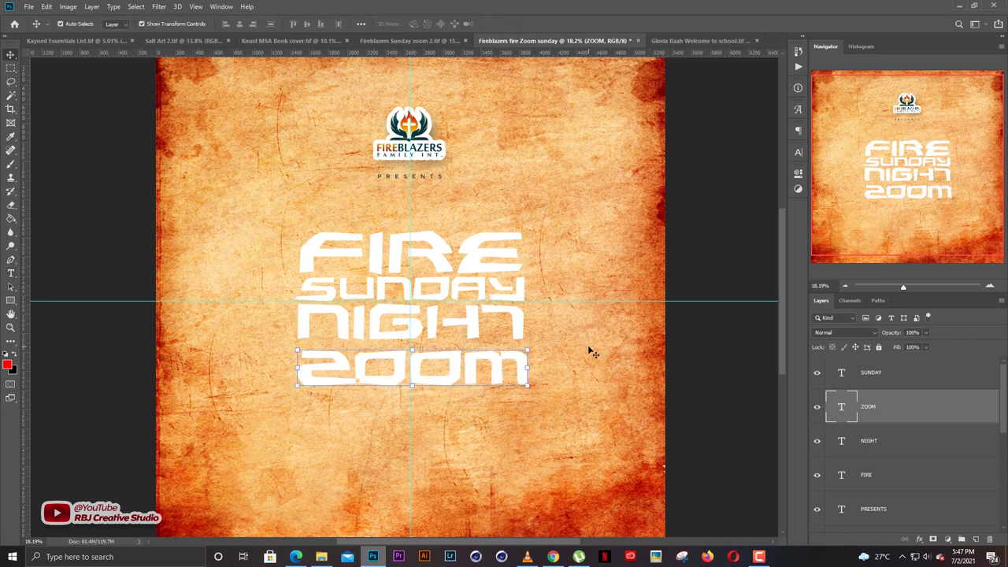
key("shift+Up")
key("shift+Up")
key("shift+Up")
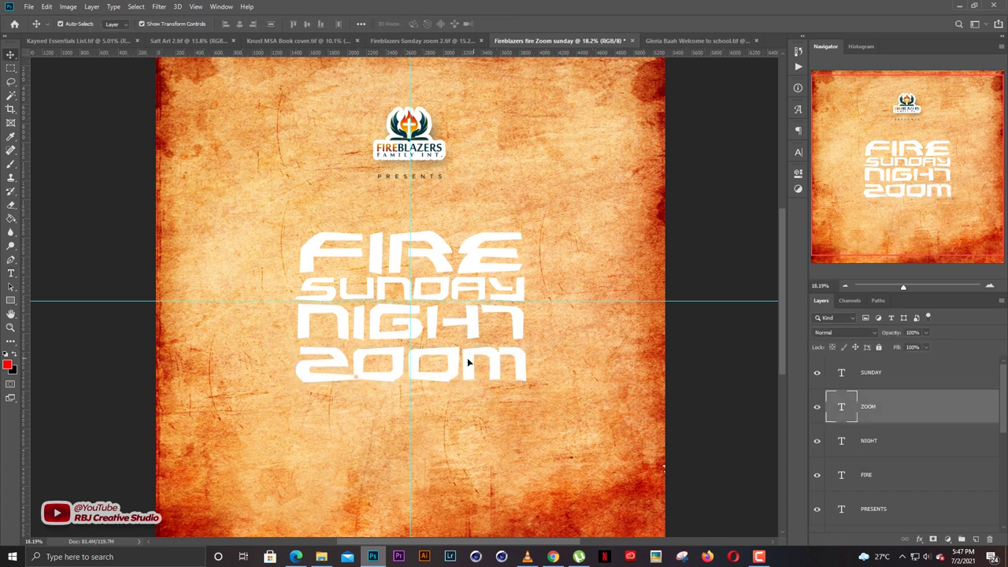
Duplicate the ZOOM line below itself and retype the copy as SERVICE
left_click(594, 341)
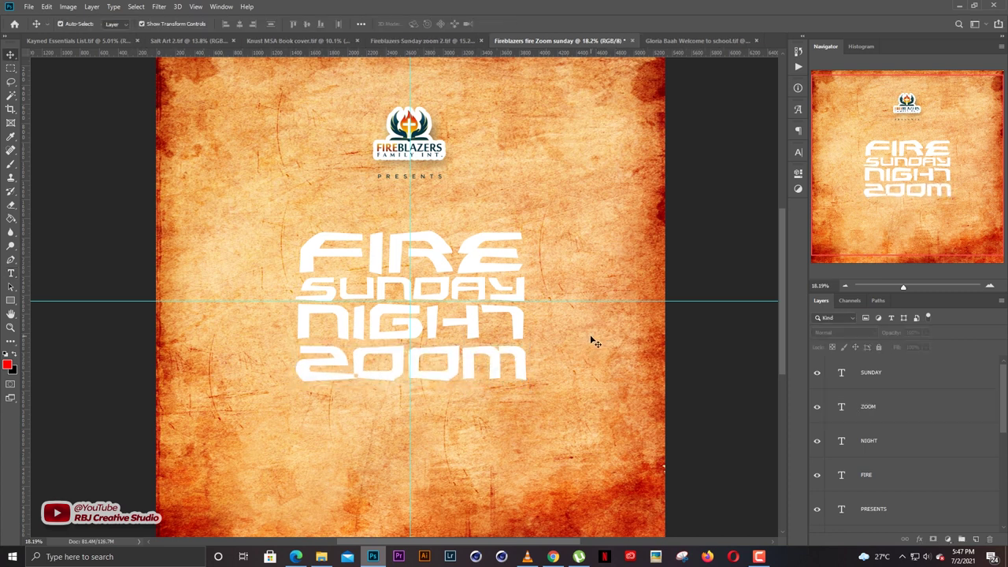
key("ctrl")
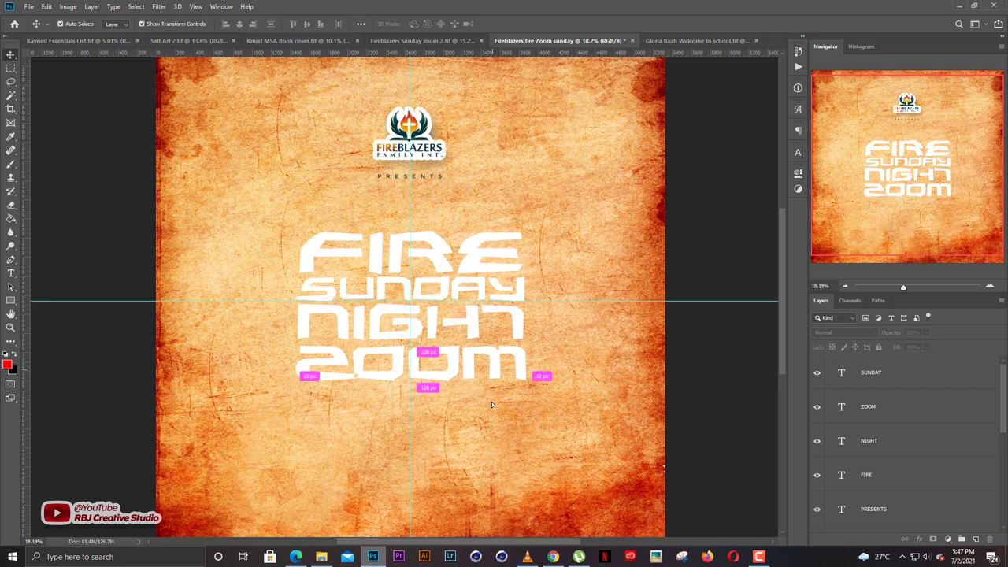
left_click_drag(492, 404, 492, 439)
double_click(491, 399)
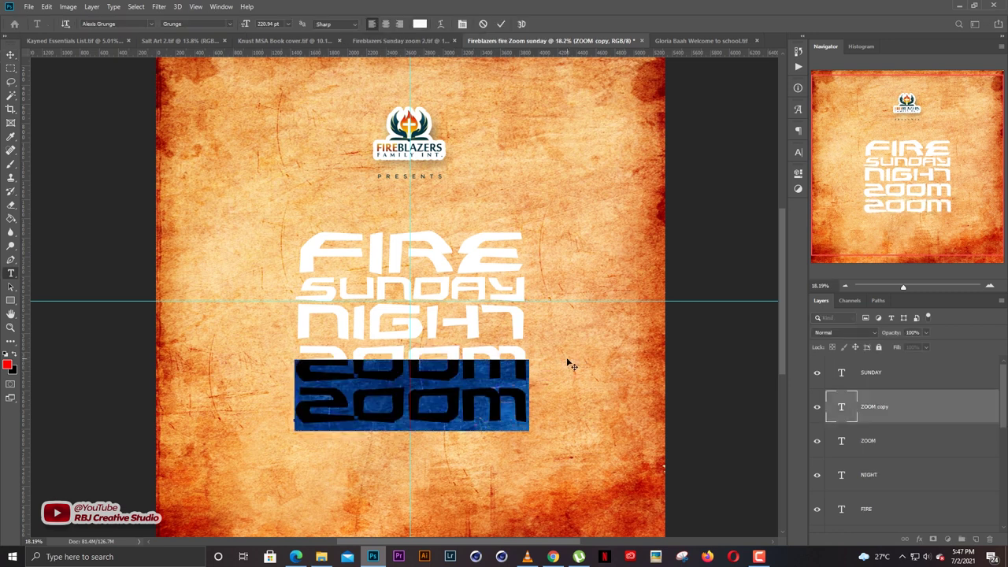
type("SEV")
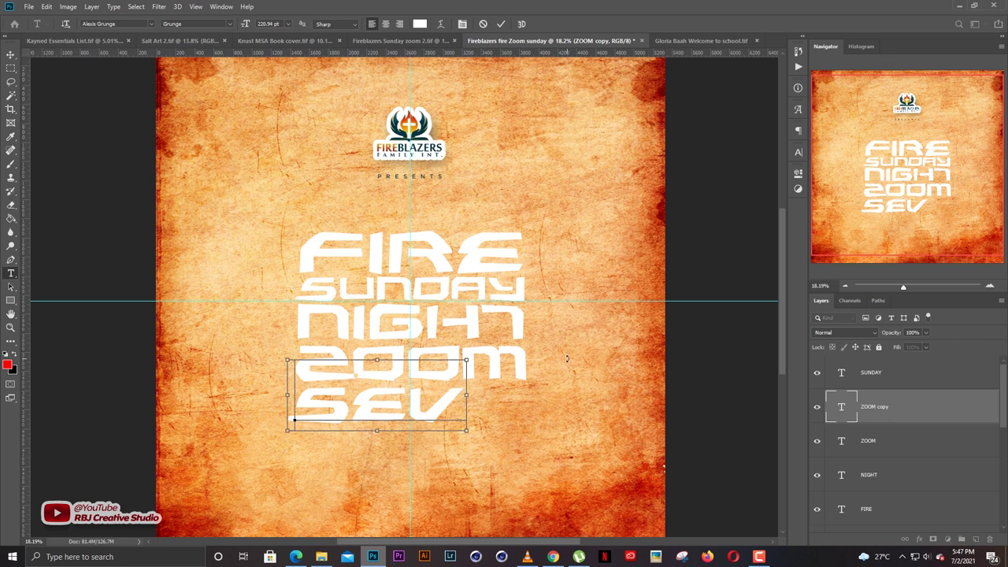
key("ctrl+a")
type("SERVICE")
key("ctrl+a")
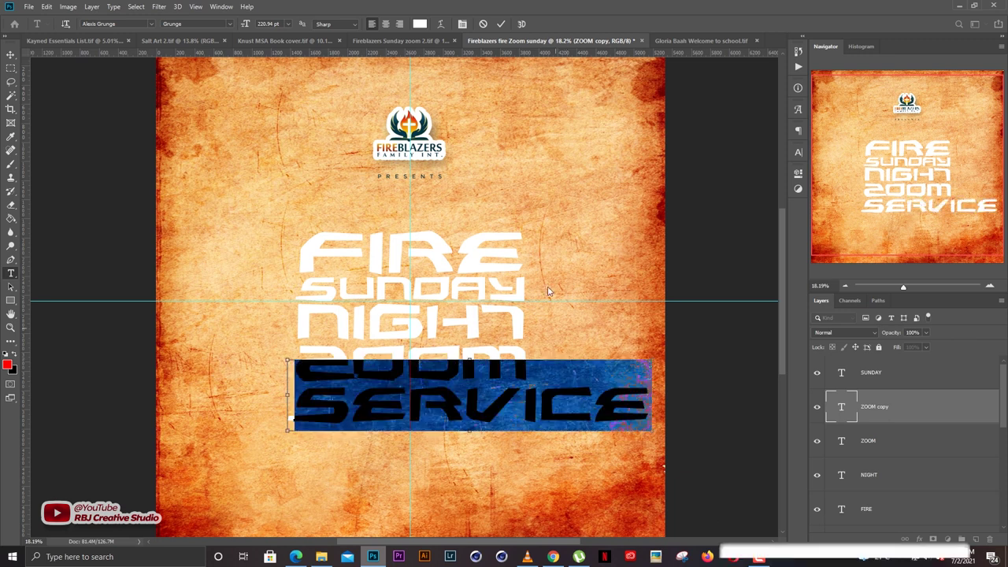
left_click(152, 23)
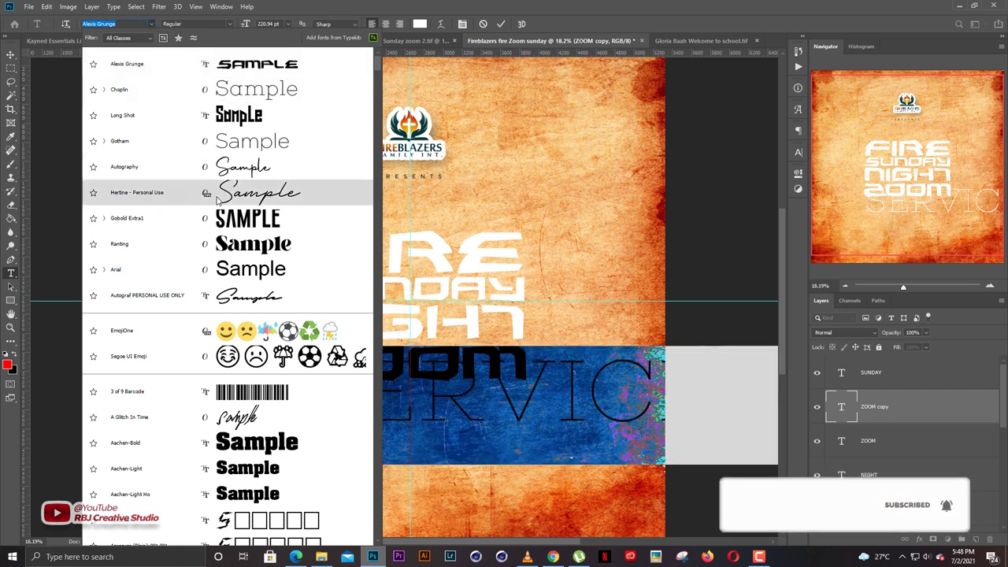
Set SERVICE to Hertine - Personal Use with All Caps off, so it reads Service
left_click(217, 200)
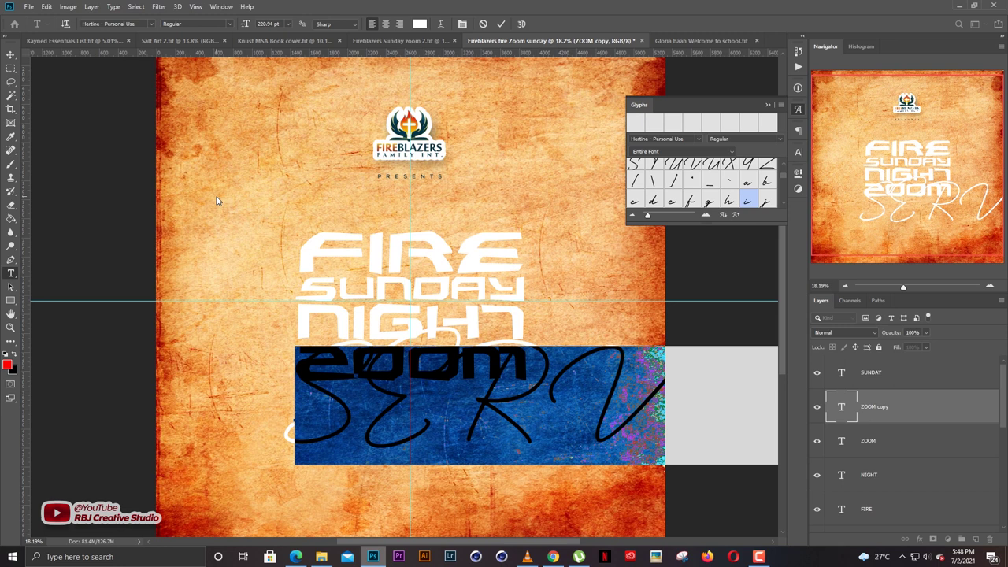
left_click(798, 154)
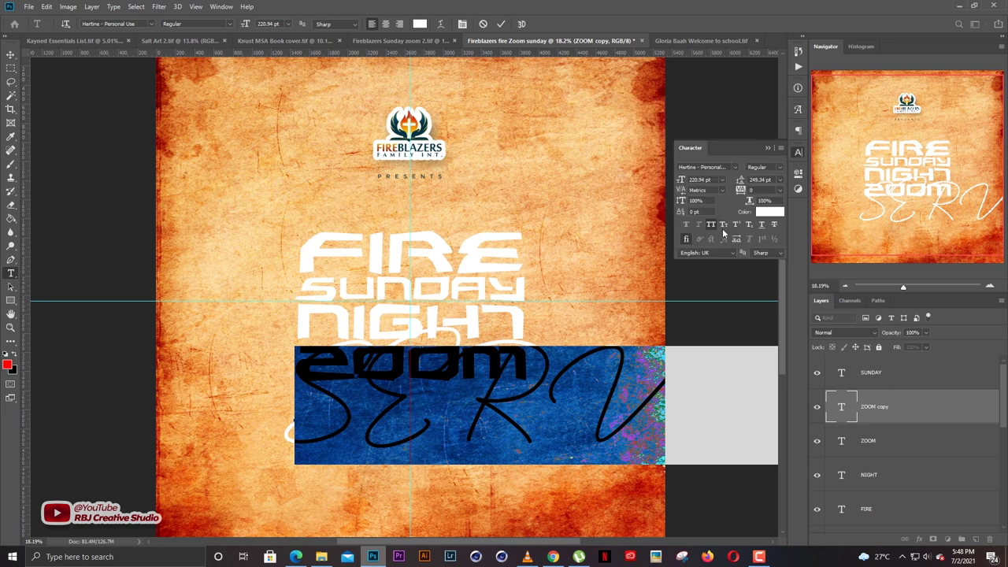
left_click(716, 227)
left_click(768, 148)
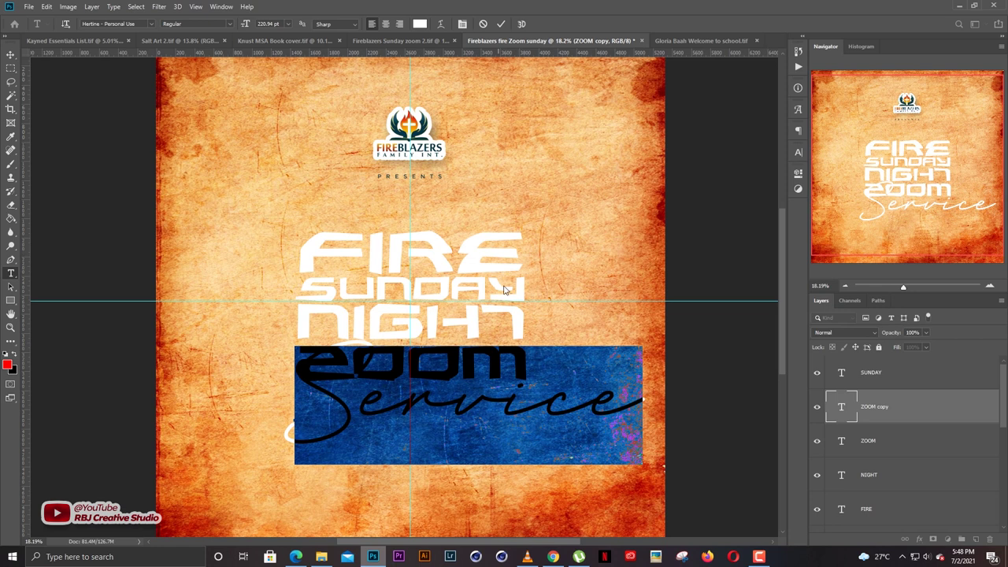
key("ctrl+Return")
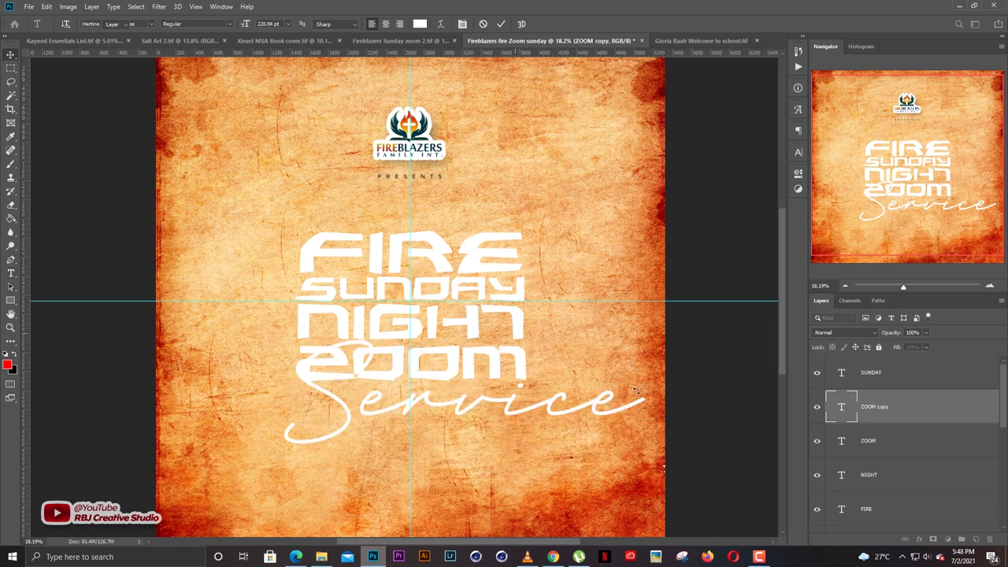
Scale Service to about 70% and tuck it just under ZOOM
key("v")
left_click_drag(644, 446, 536, 426)
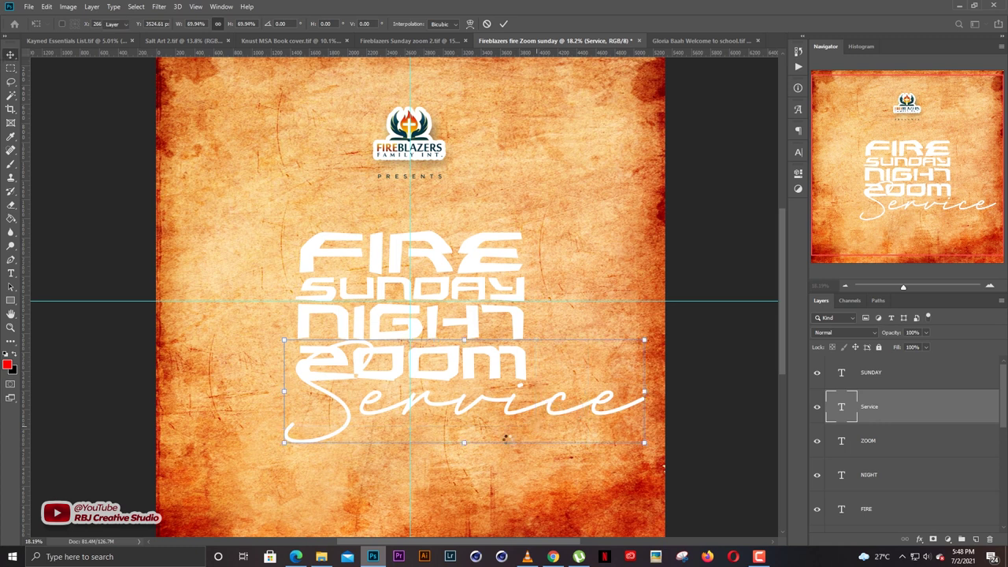
key("Return")
left_click_drag(471, 389, 475, 406)
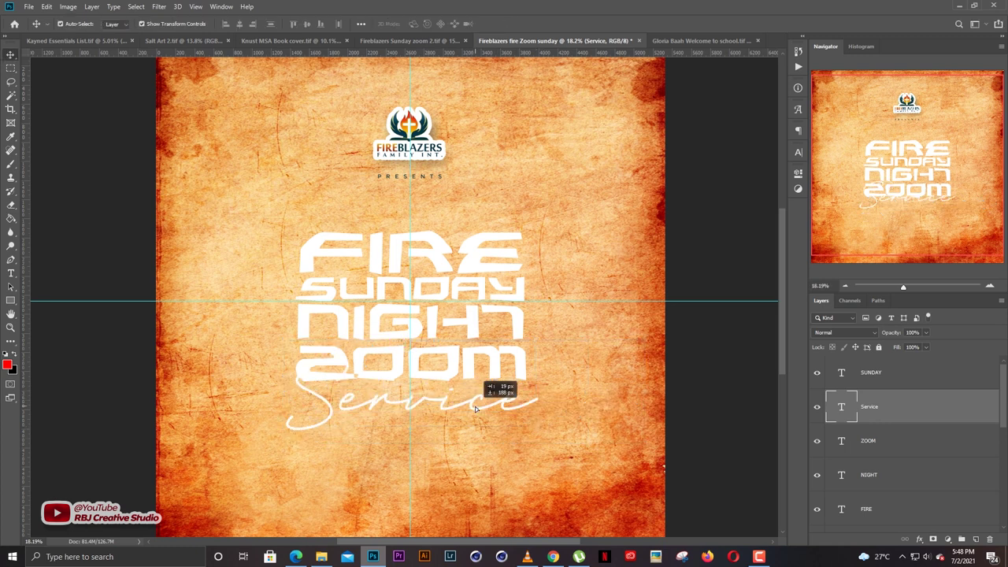
Try duplicating FIRE and SUNDAY below Service, then delete those copies
left_click(475, 406)
scroll(485, 402, "down", 2)
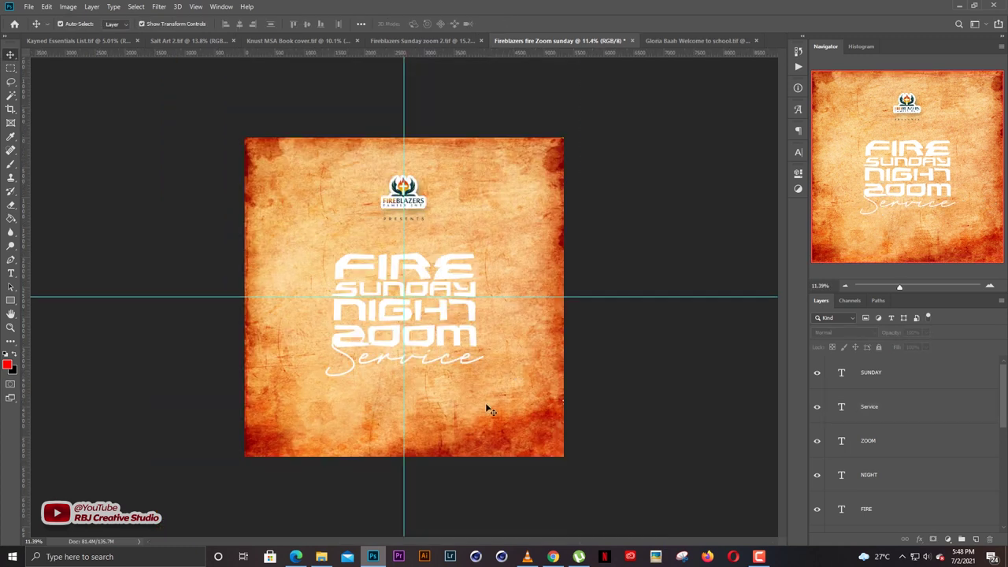
mouse_move(505, 295)
left_mouse_down()
mouse_move(450, 270)
mouse_move(464, 390)
left_mouse_up()
key("Delete")
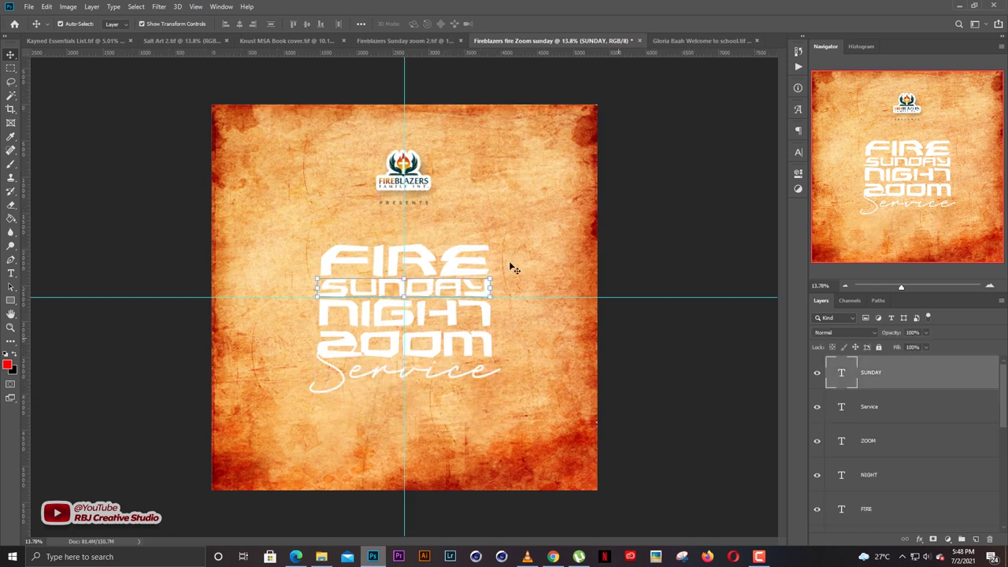
Rotate all five title lines about 4.5° so the title rises to the right
left_click_drag(529, 248, 419, 360)
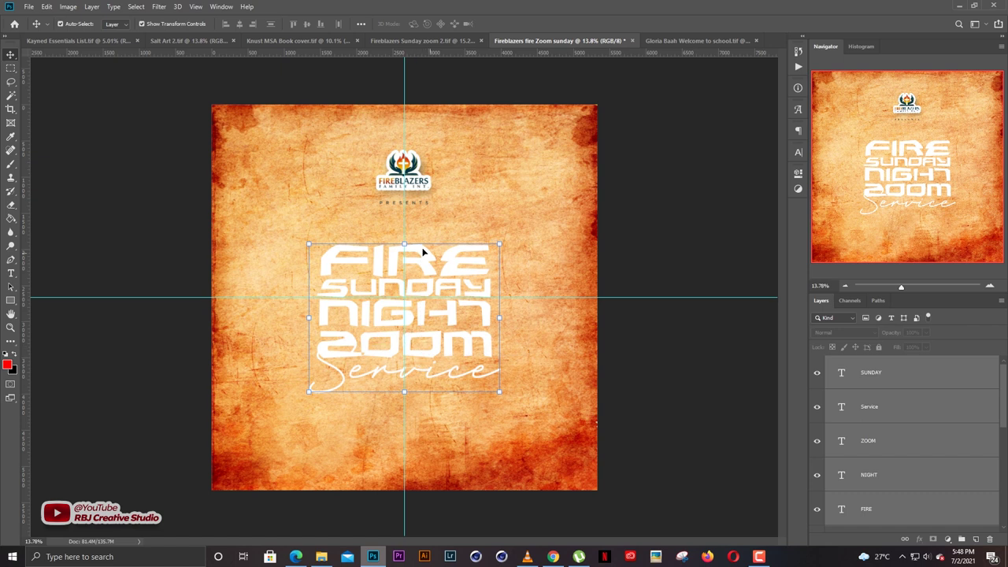
key("ctrl+t")
left_click_drag(407, 249, 457, 259)
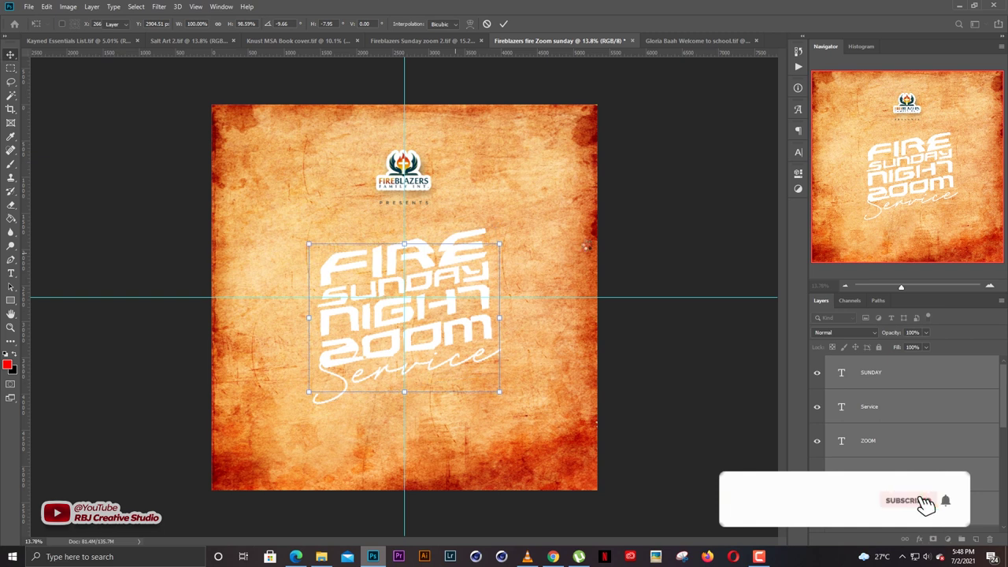
key("Return")
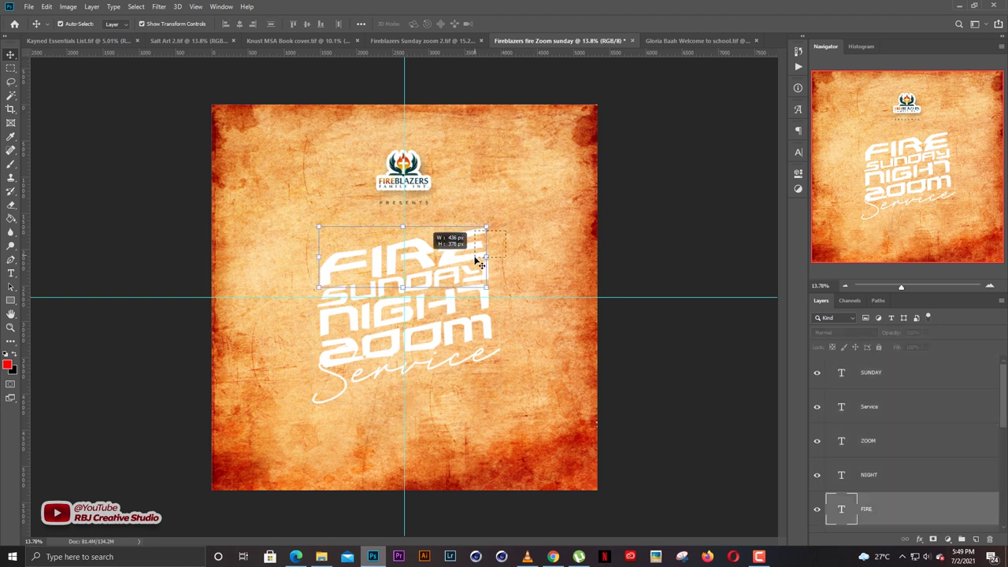
Duplicate FIRE and SUNDAY together and drag the copies down across the flyer
left_click(482, 270)
left_click(457, 242, "shift")
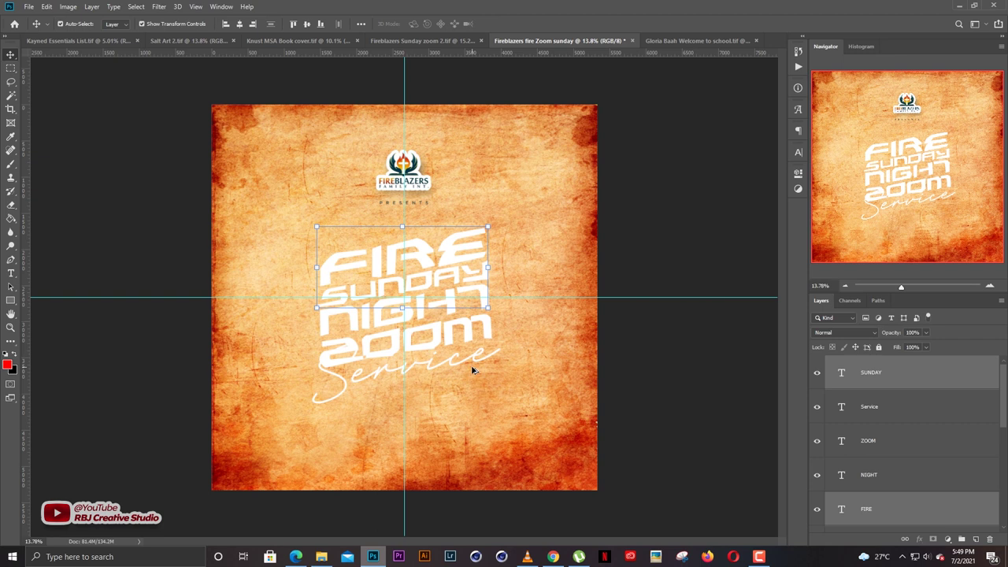
mouse_move(489, 230)
left_mouse_down()
mouse_move(519, 386)
mouse_move(599, 179)
mouse_move(659, 146)
left_mouse_up()
Scale the FIRE and SUNDAY copies to about 265%, spilling off the flyer's bottom and right edges
key("ctrl+t")
left_click_drag(496, 248, 551, 386)
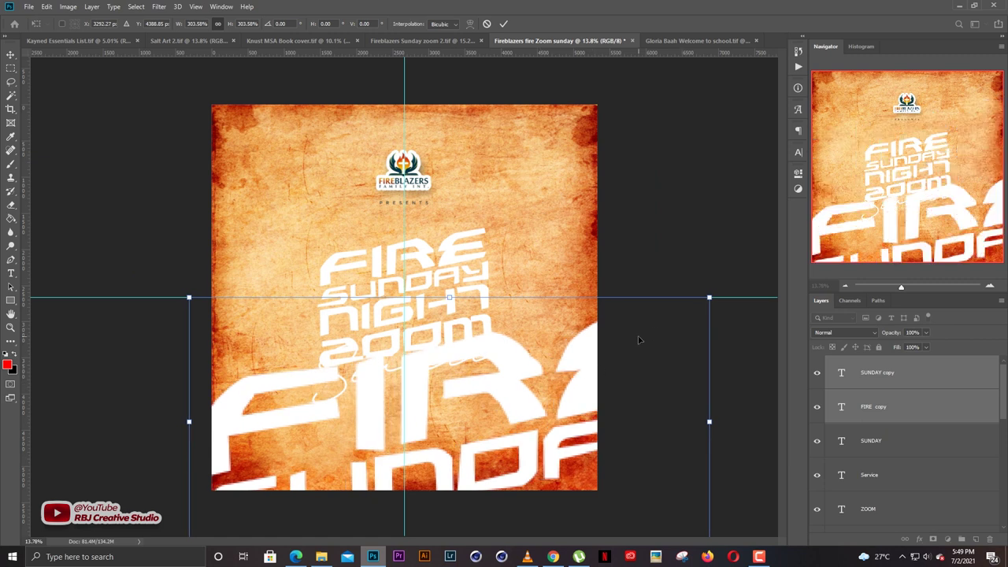
left_click_drag(711, 298, 653, 316)
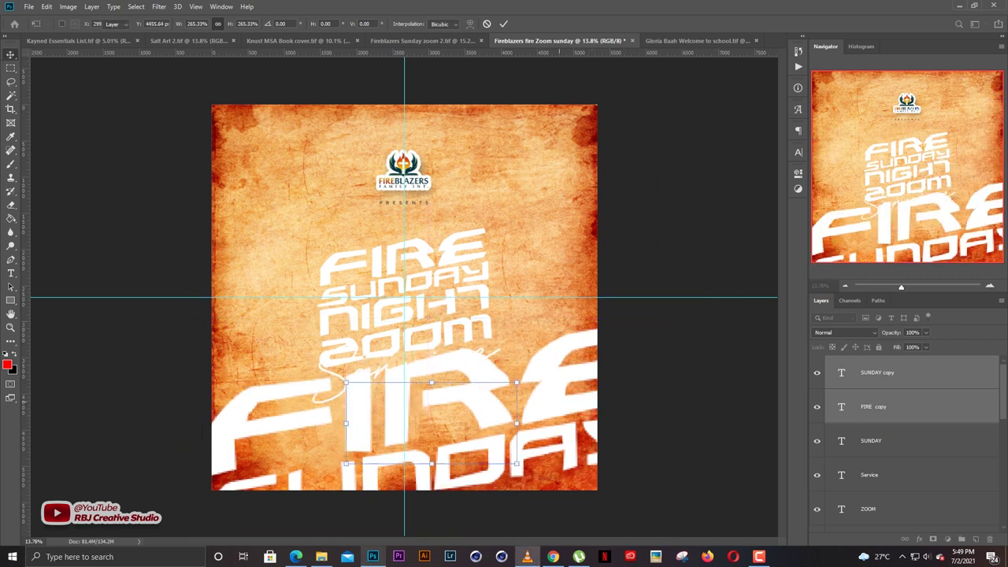
key("Return")
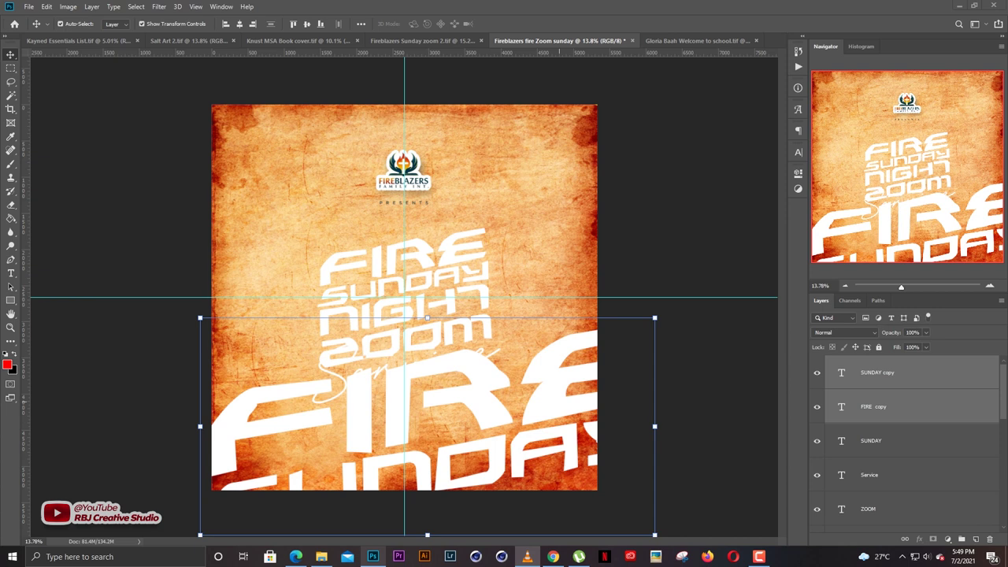
left_click(891, 407, "ctrl")
left_click(886, 412, "ctrl")
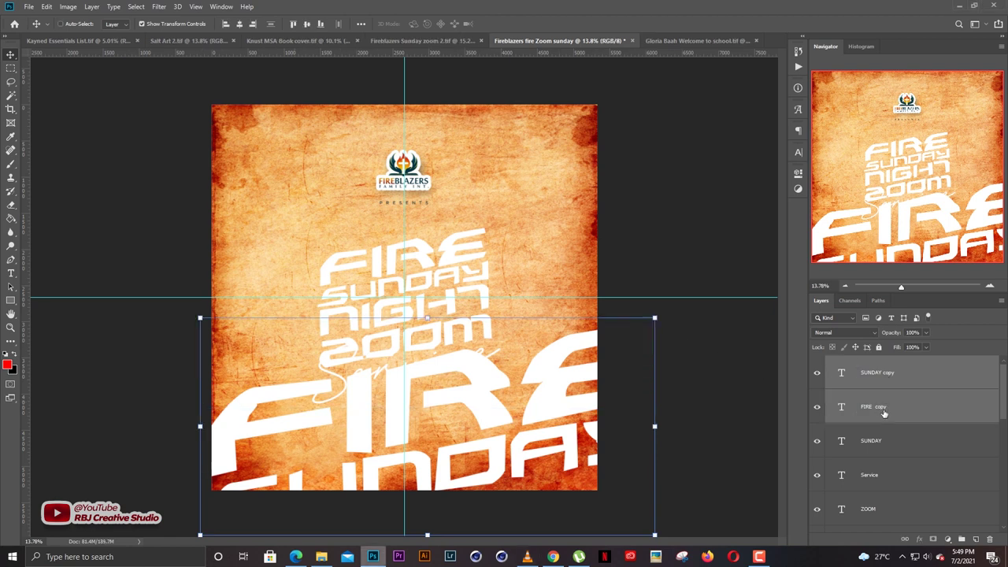
scroll(884, 413, "up", 2)
scroll(875, 414, "up", 1)
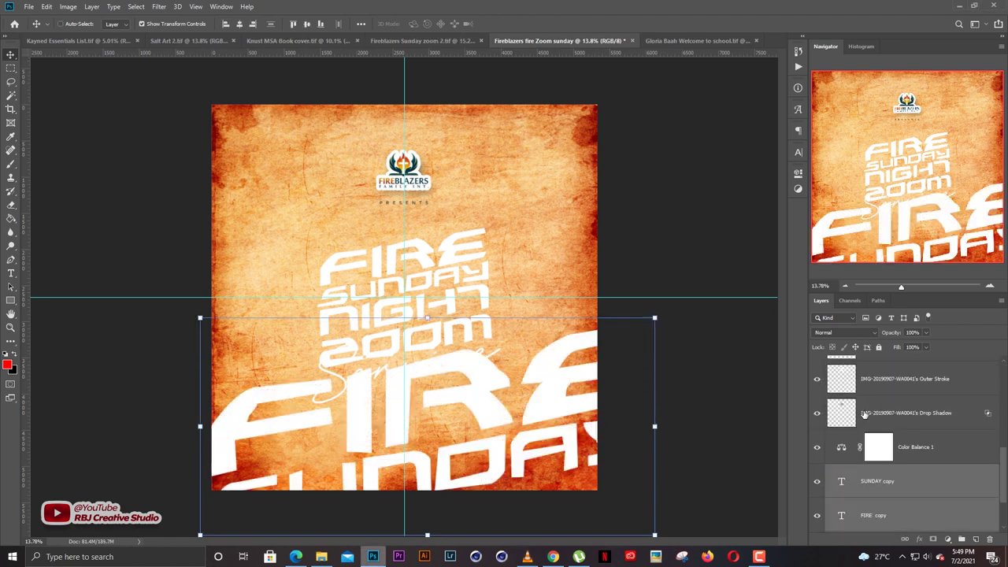
Merge the FIRE and SUNDAY copies and bake an orange-red colour overlay into the layer
key("ctrl+e")
left_click(916, 538)
left_click(932, 497)
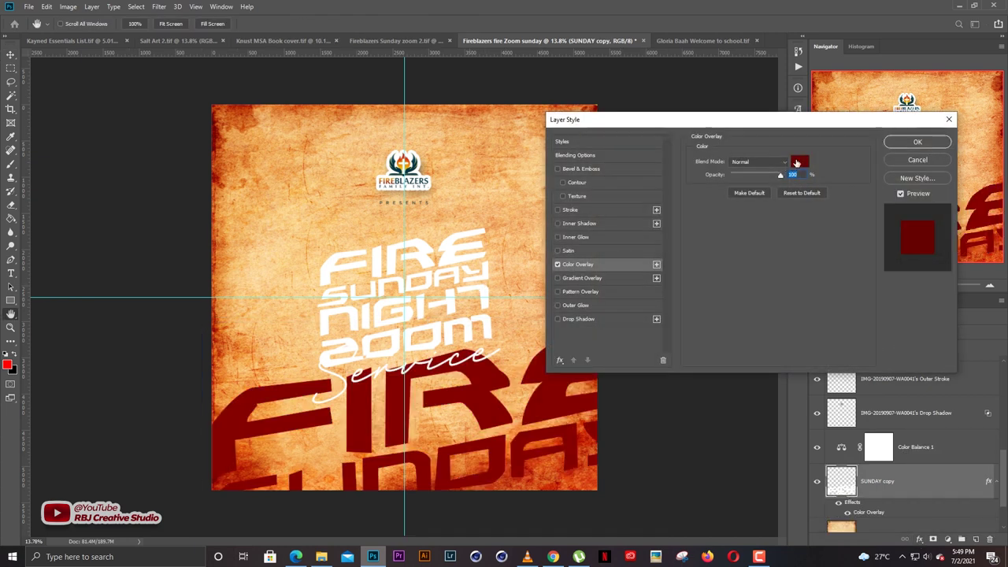
left_click(799, 161)
left_click(792, 404)
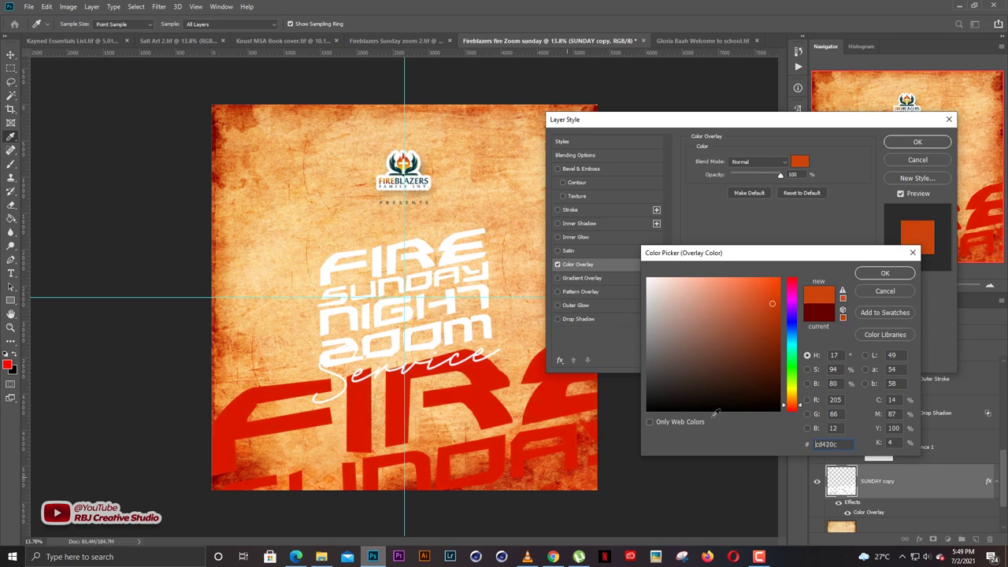
left_click_drag(767, 368, 784, 376)
key("Return")
key("Return")
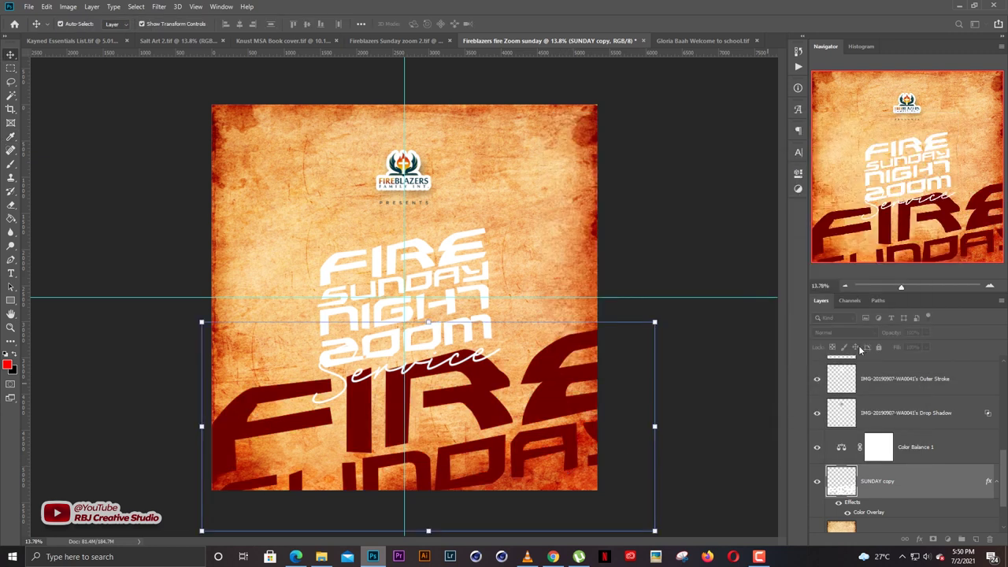
right_click(866, 340)
left_click(902, 199)
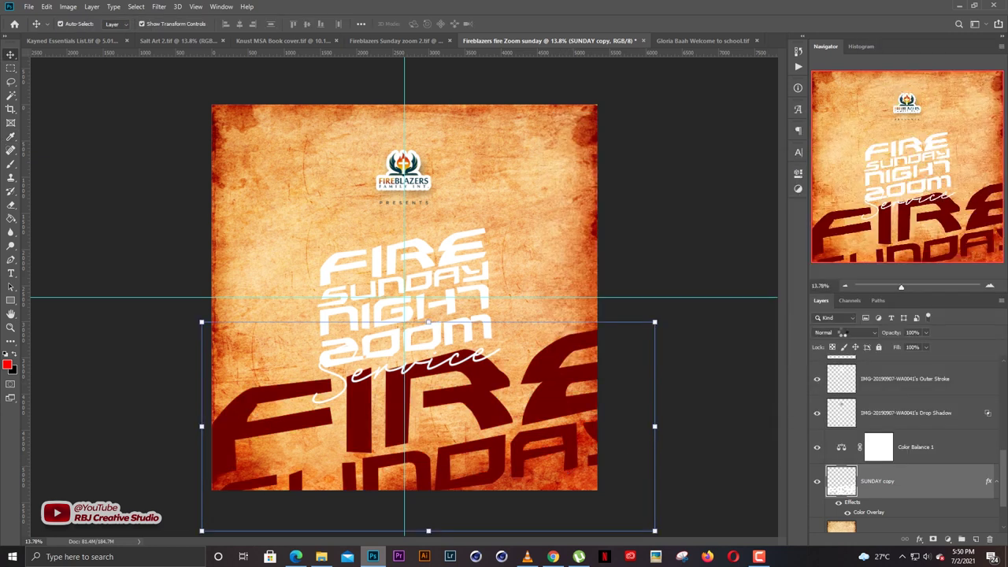
Set the backdrop lettering to Linear Burn blend mode at 41% opacity
left_click(841, 332)
left_click(827, 298)
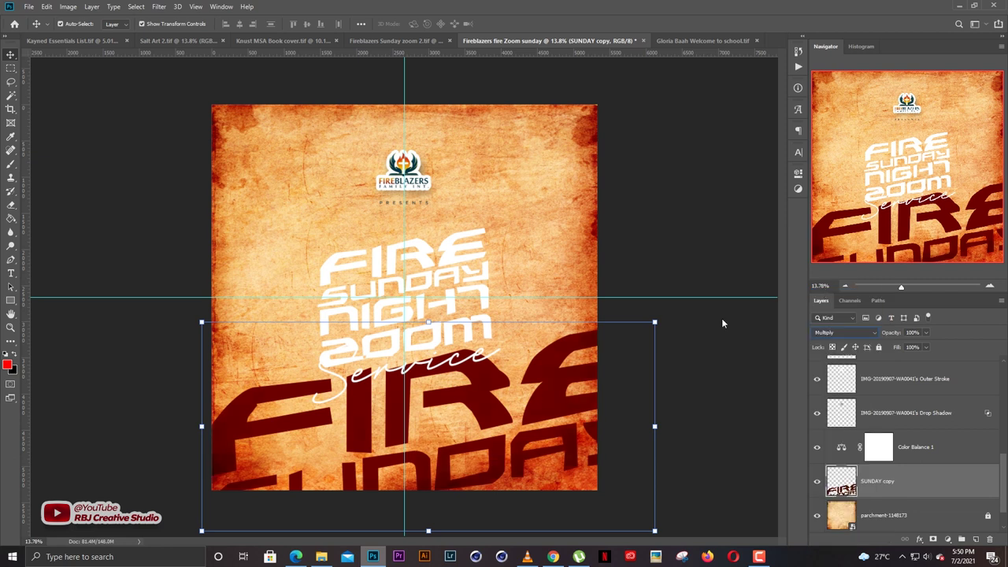
key("Down")
key("Down")
key("Down")
key("Up")
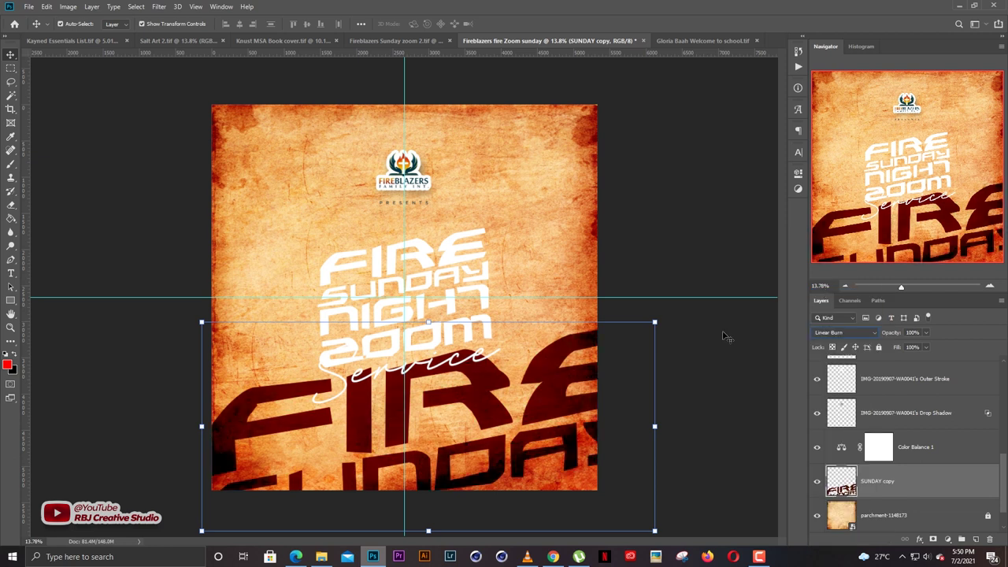
type("35")
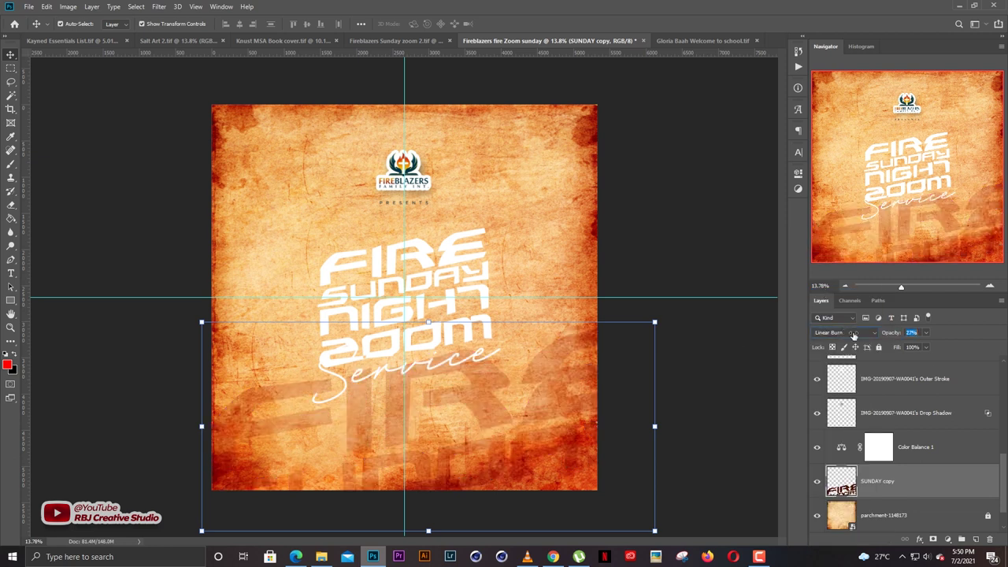
key("Up")
type("41")
Cycle through blend modes on the backdrop lettering, ending on Lighter Color
left_click(859, 334)
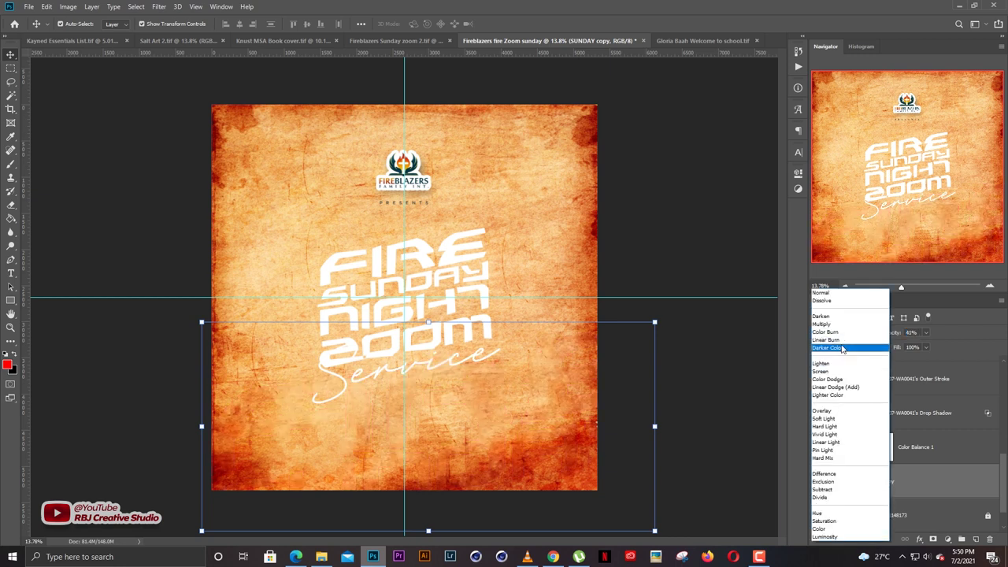
left_click(824, 371)
key("Down")
key("Down")
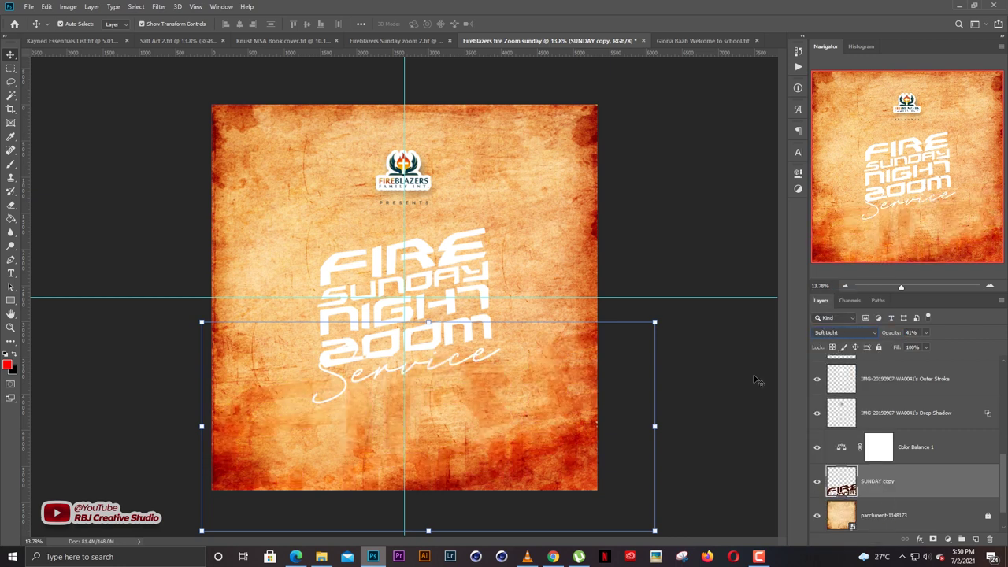
key("Down")
key("Down")
key("Down")
key("Down")
key("Down")
key("Down")
key("Down")
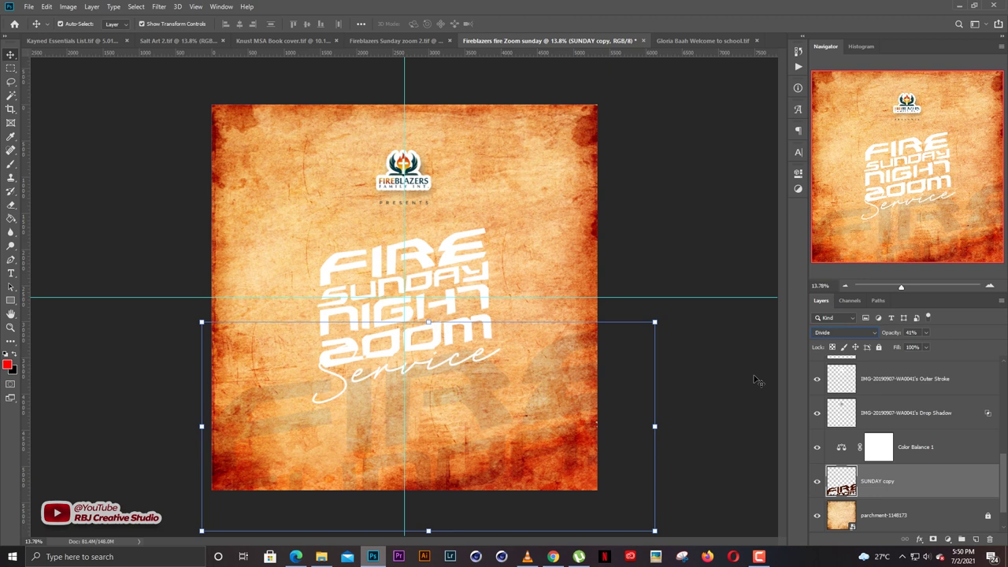
key("Down")
key("Down")
key("Down")
key("Down")
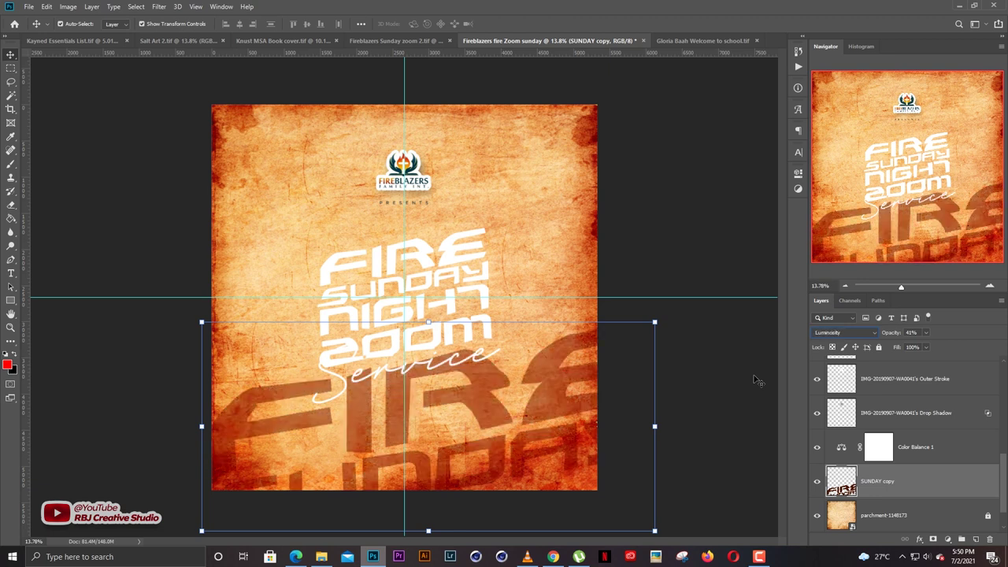
key("Up")
key("Up")
key("Up")
key("Up")
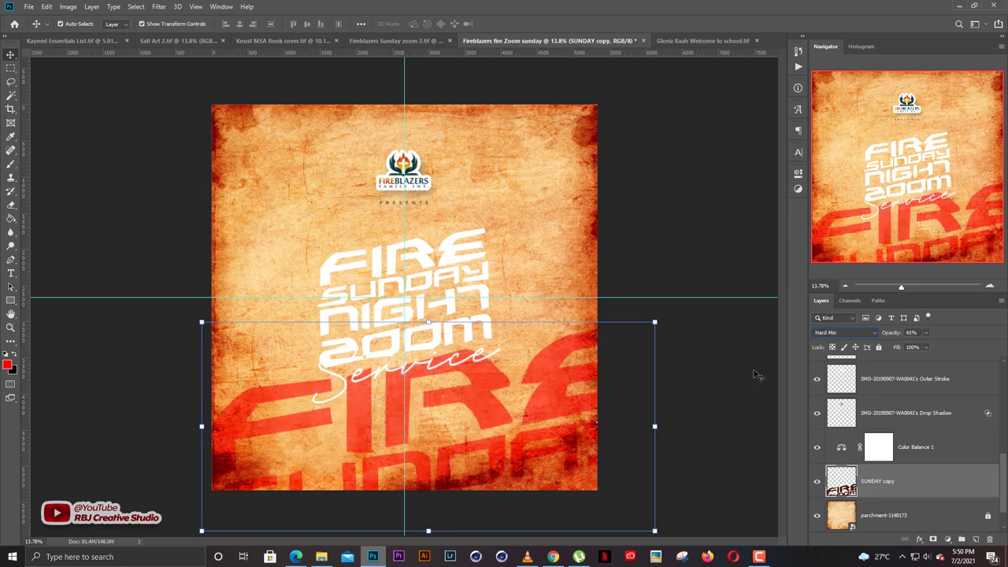
key("Up")
key("Up")
key("Up")
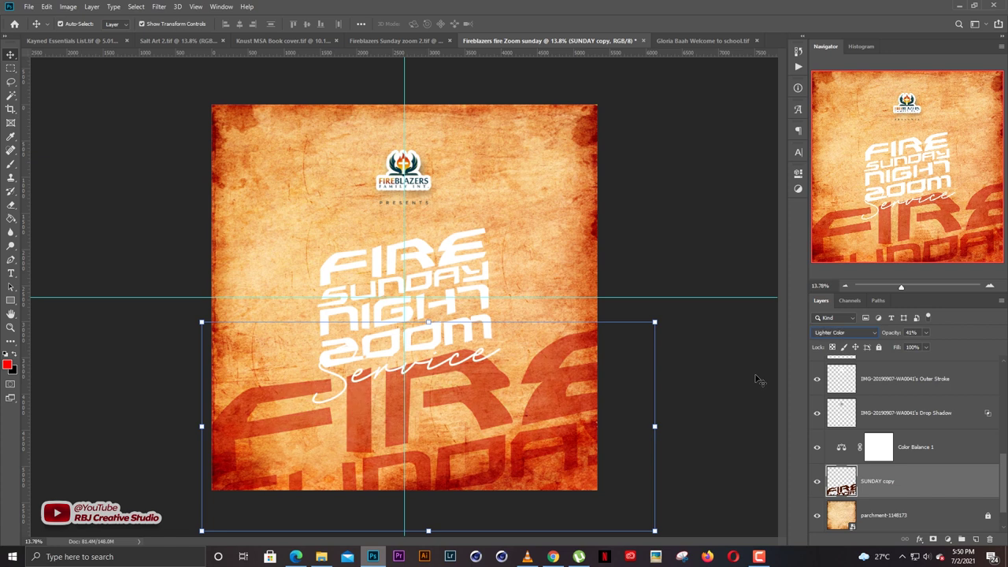
key("Up")
key("Up")
key("Up")
key("Up")
key("Up")
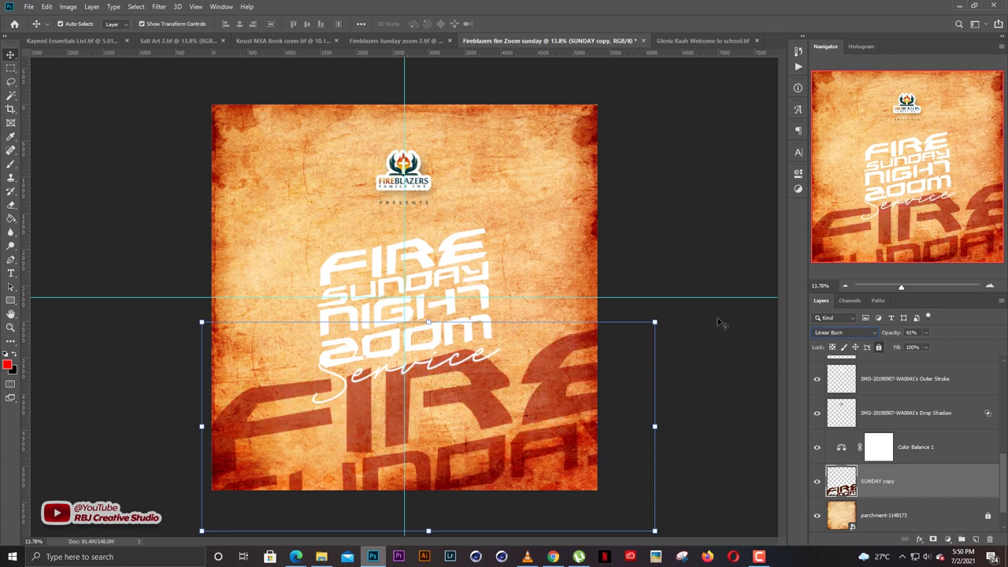
Recolour the FIRE SUNDAY NIGHT ZOOM Service headline to dark maroon #490202
left_click_drag(693, 244, 455, 310)
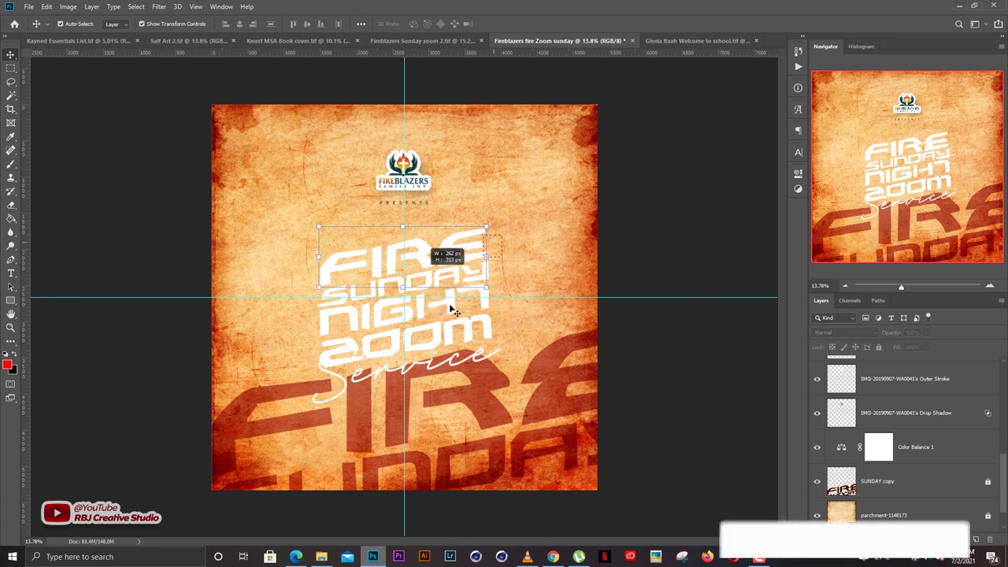
key("t")
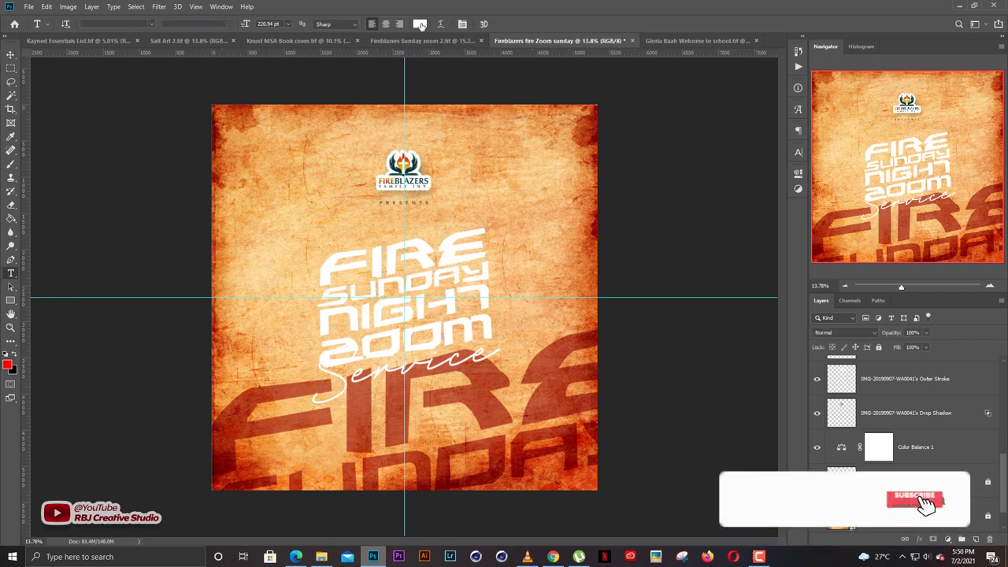
left_click(420, 24)
left_click(763, 364)
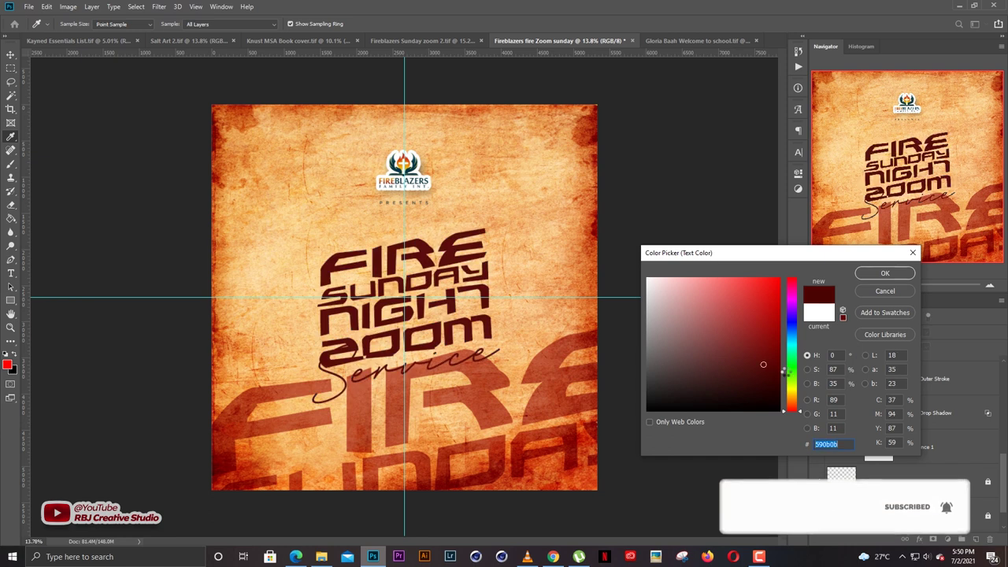
left_click(777, 372)
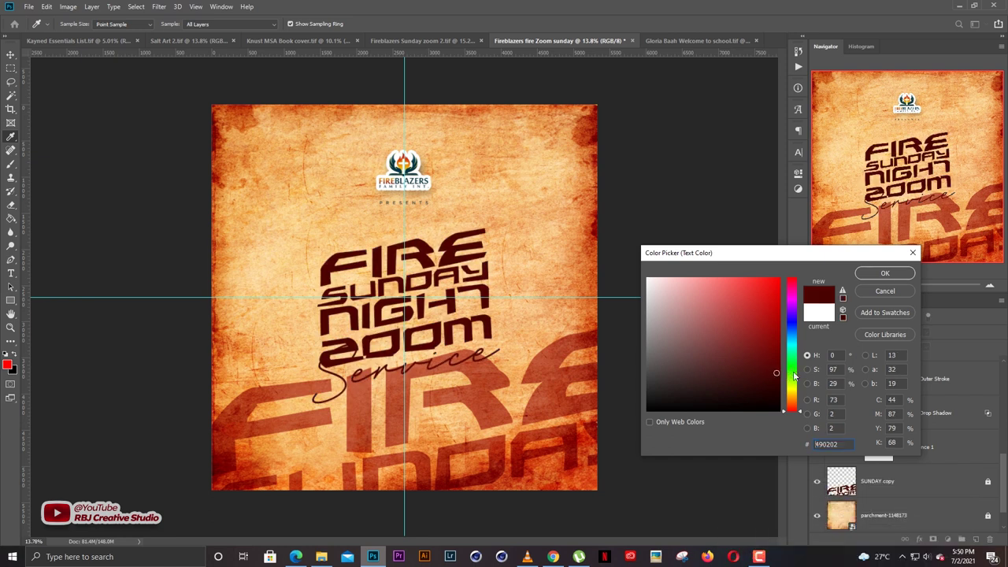
key("Return")
key("v")
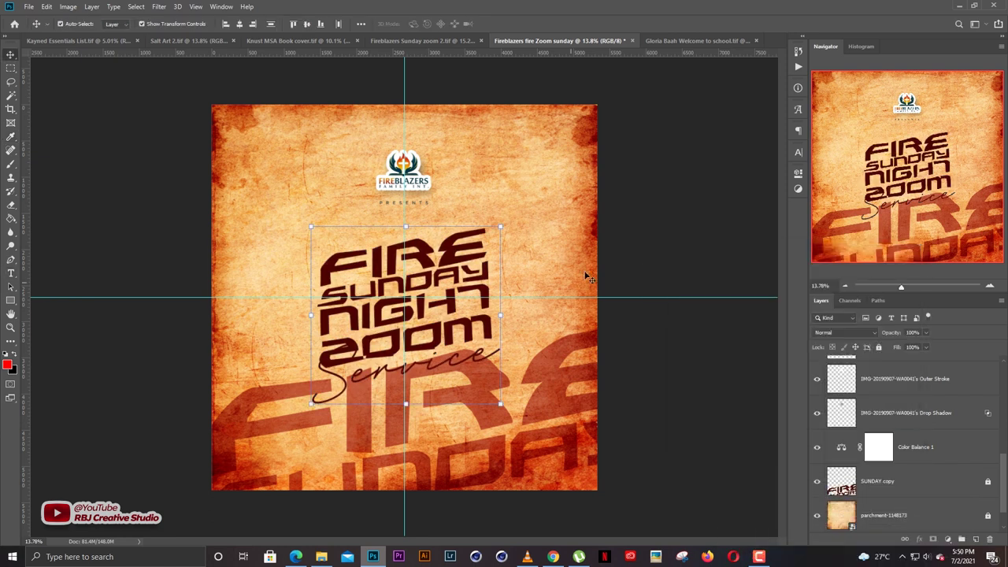
Give PRESENTS the same dark red, sampled from the FIRE text
left_click(421, 204)
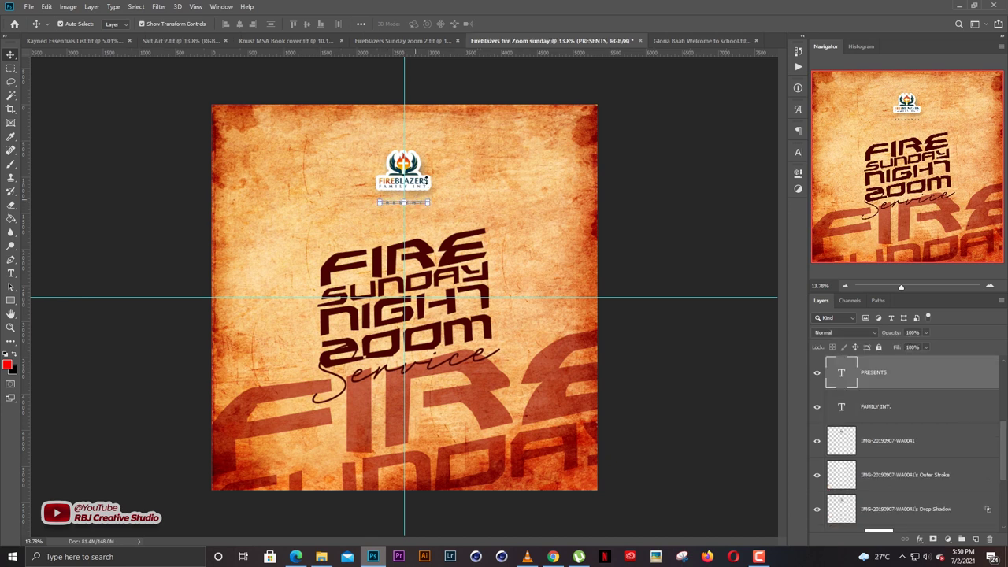
key("t")
left_click(420, 24)
left_click(451, 259)
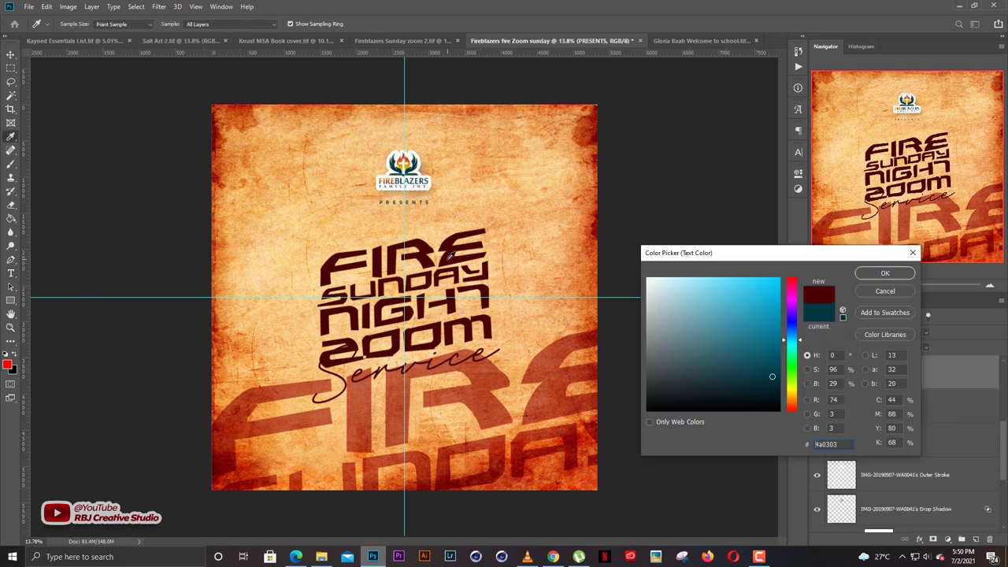
key("Return")
key("v")
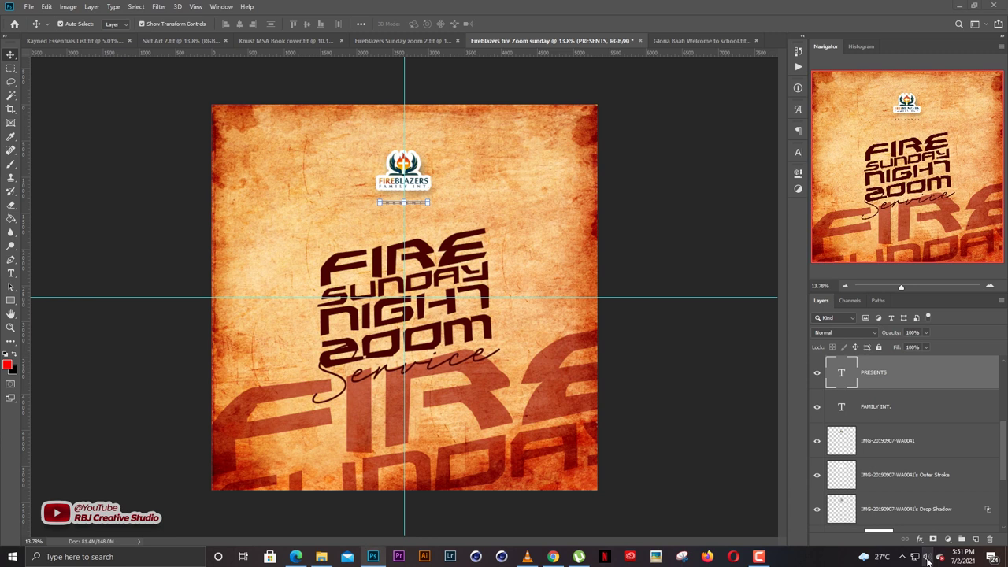
left_click(926, 557)
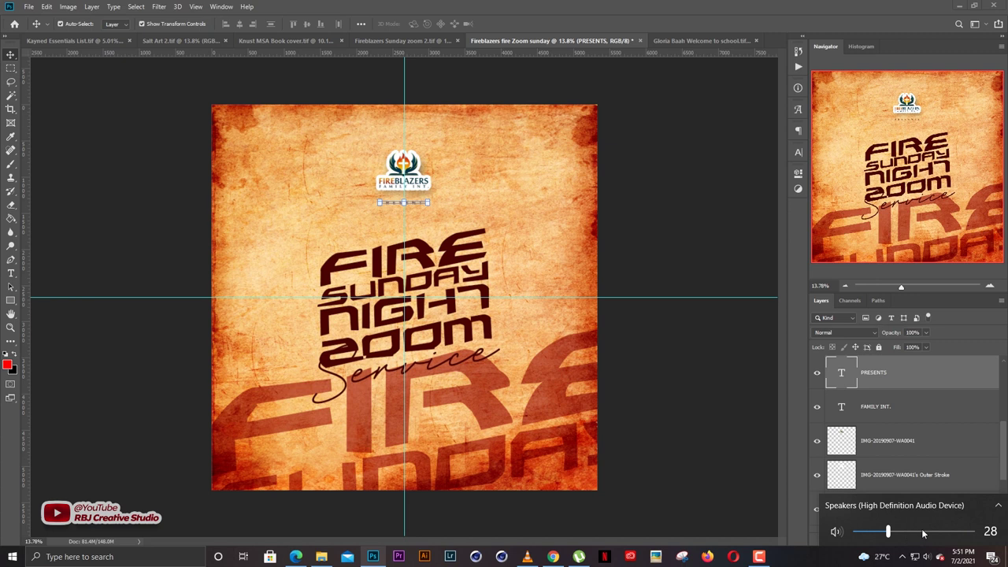
left_click(803, 560)
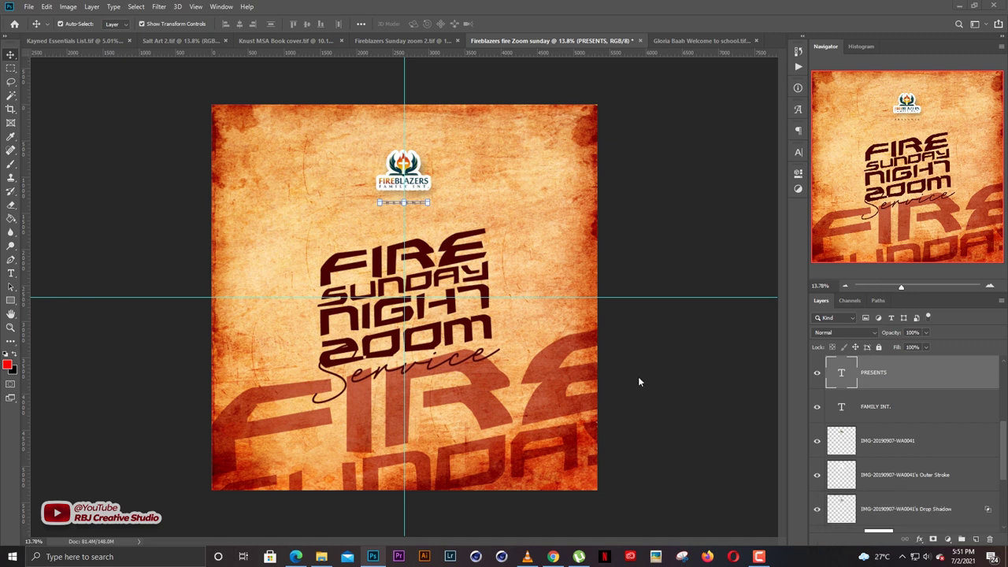
scroll(484, 347, "up", 2)
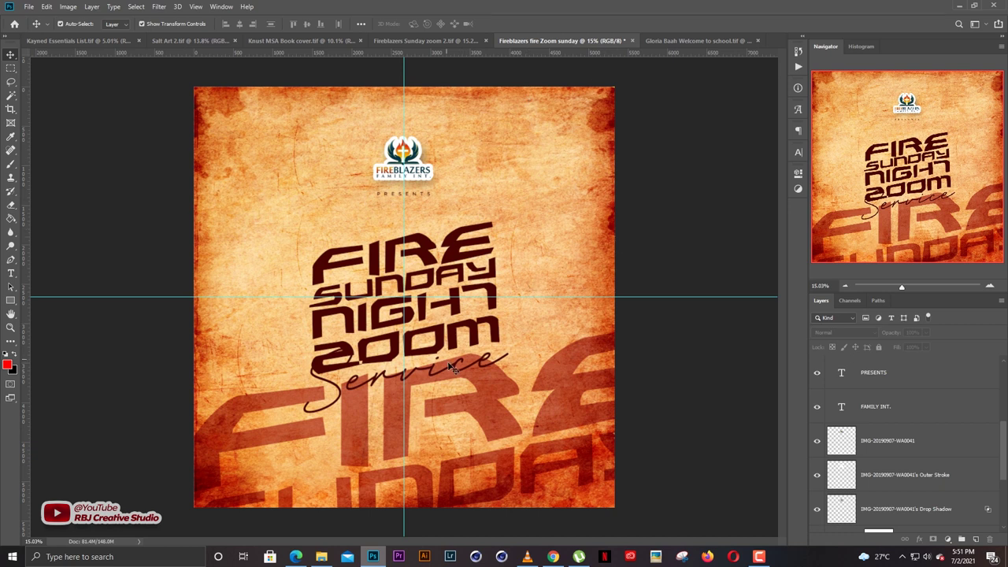
Change the Service script's text colour to white
left_click(453, 369)
key("t")
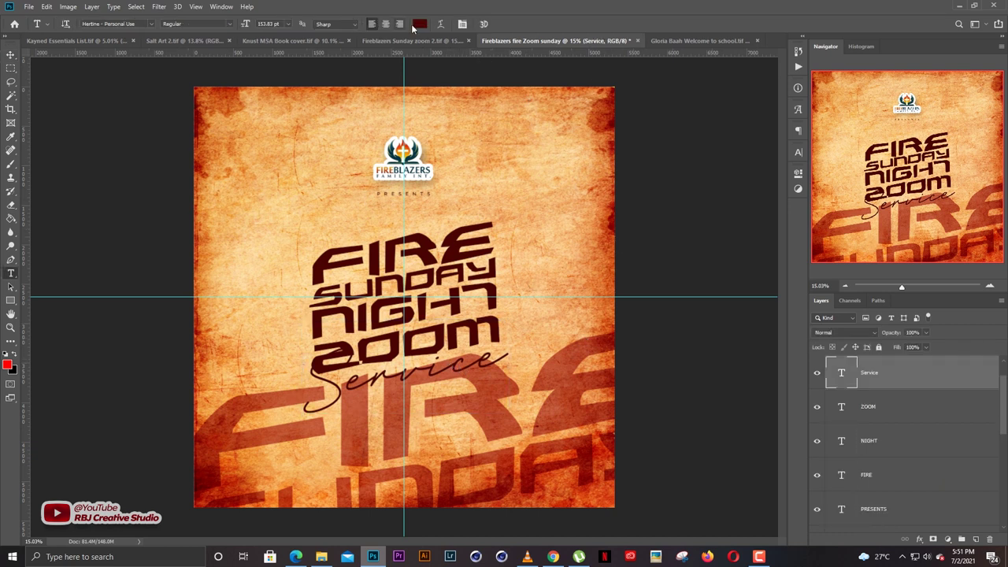
left_click(419, 24)
left_click(657, 287)
key("Return")
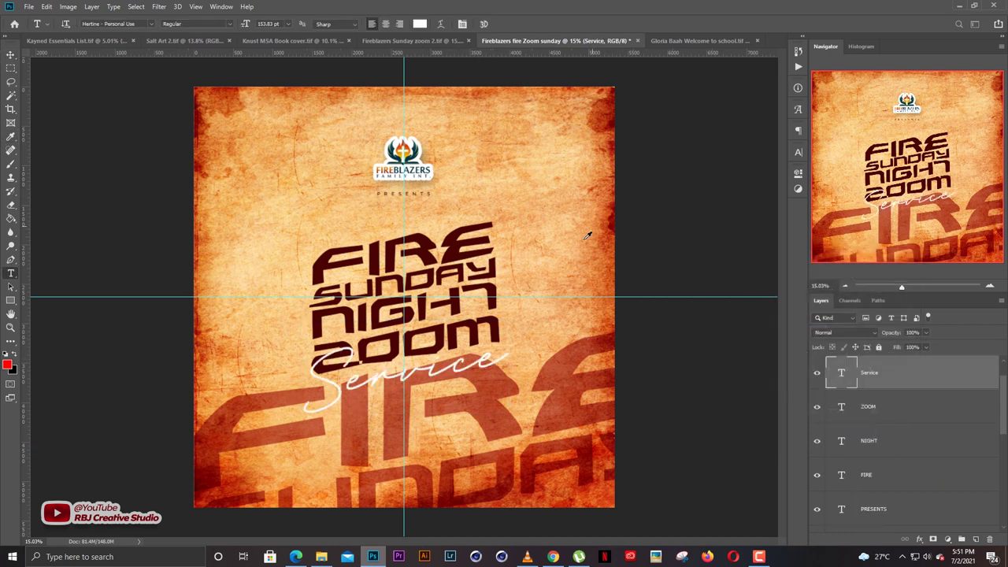
key("v")
Select the FIRE, NIGHT, ZOOM and Service lines together
left_click_drag(509, 237, 455, 327)
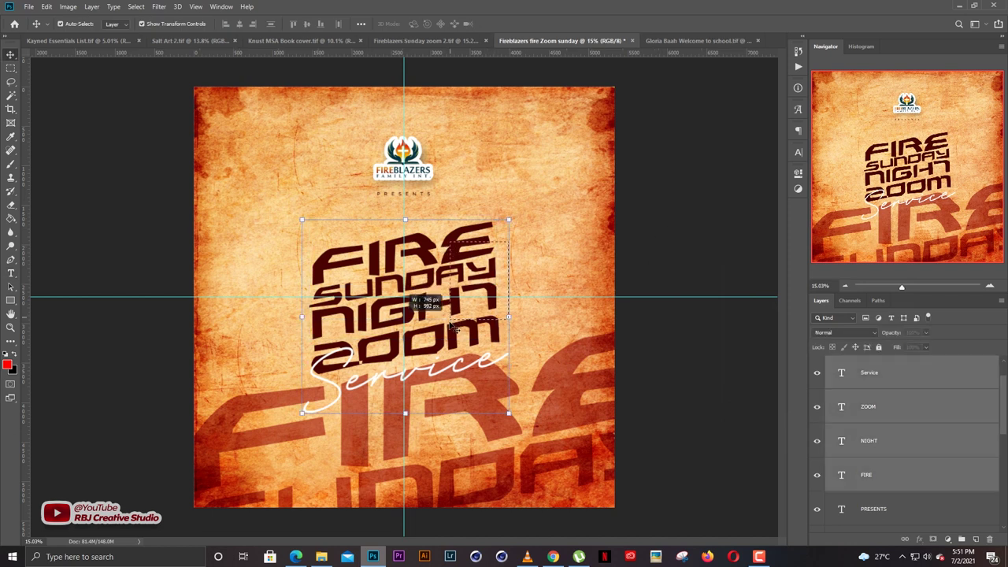
scroll(423, 313, "up", 2)
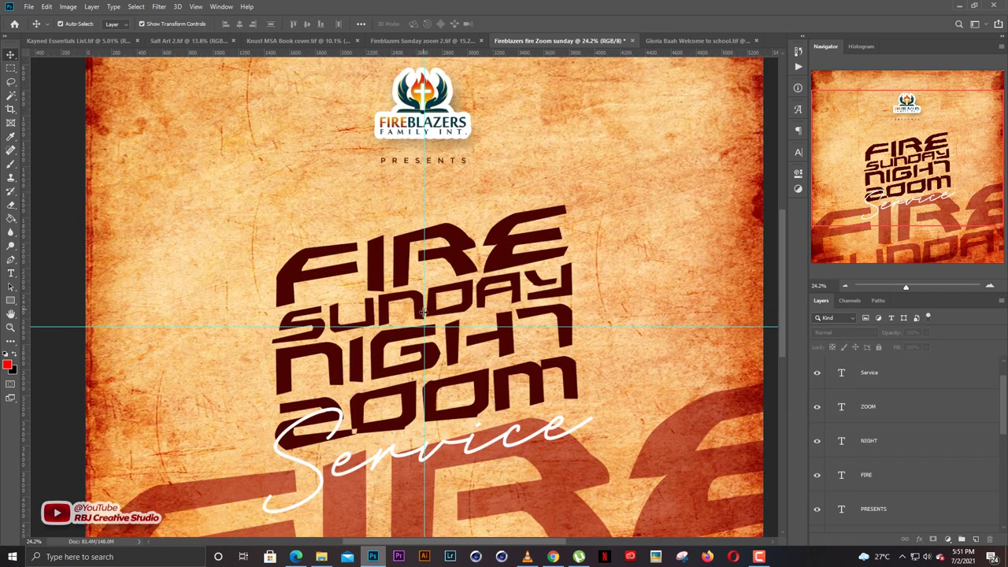
scroll(423, 312, "down", 1)
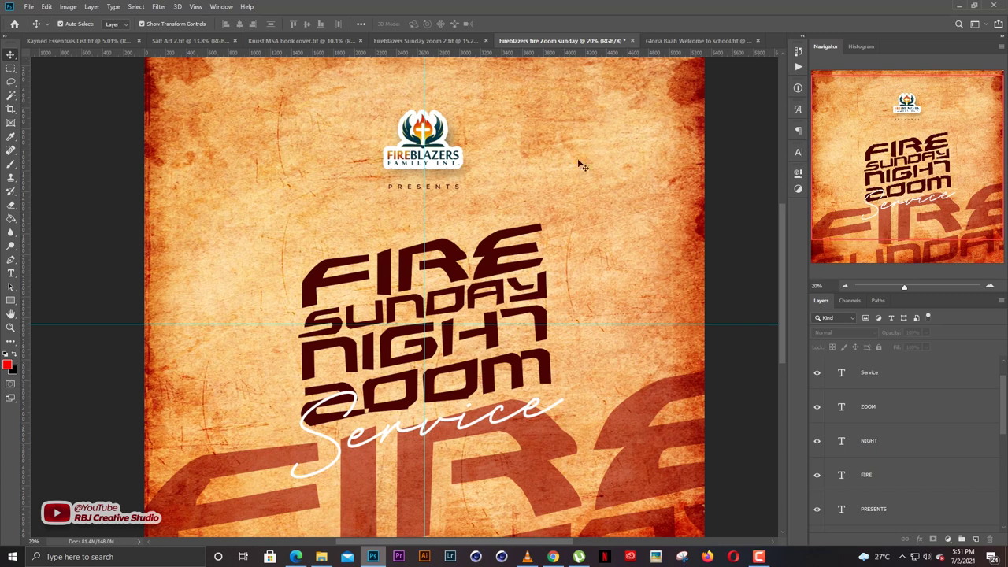
On the Welcome to School flyer, change the WELCOME TO heading to WELCOME BACK TO
left_click(673, 40)
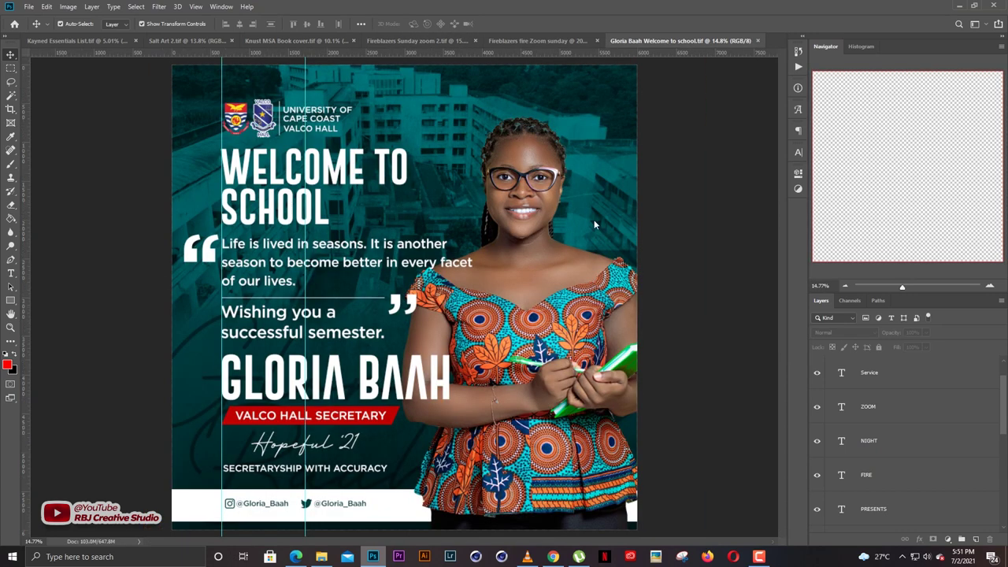
double_click(371, 169)
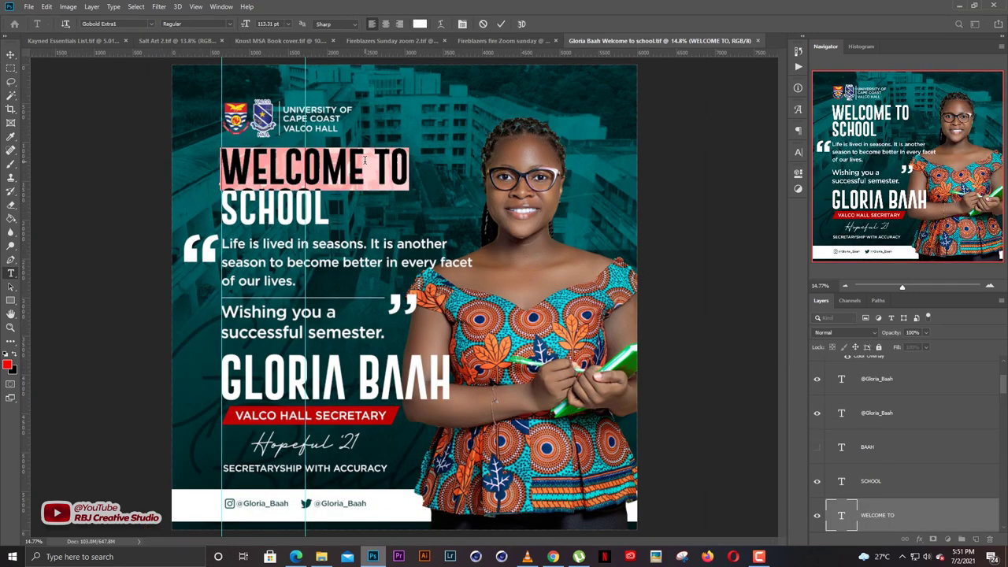
left_click(367, 166)
type("BACK")
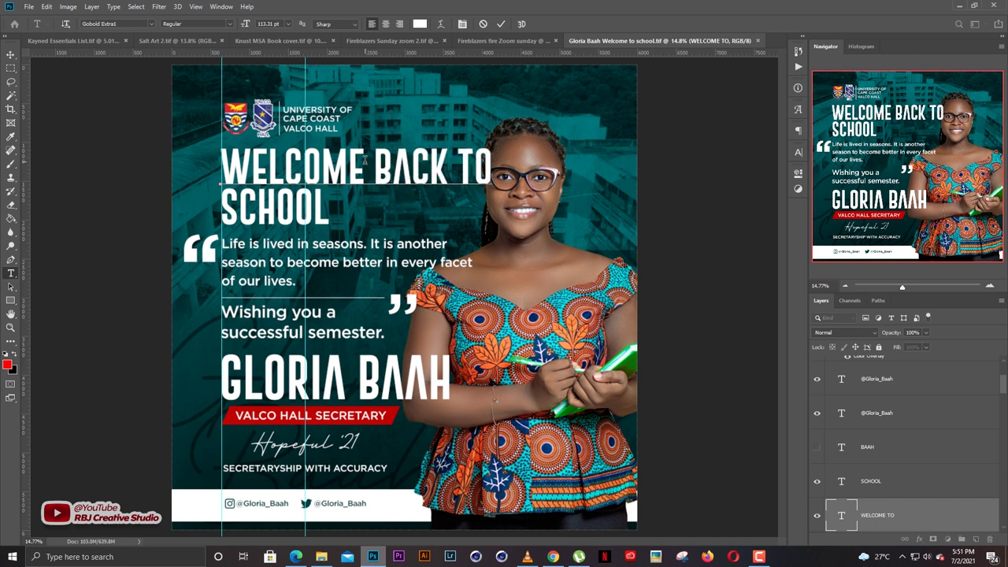
key("ctrl+Return")
key("v")
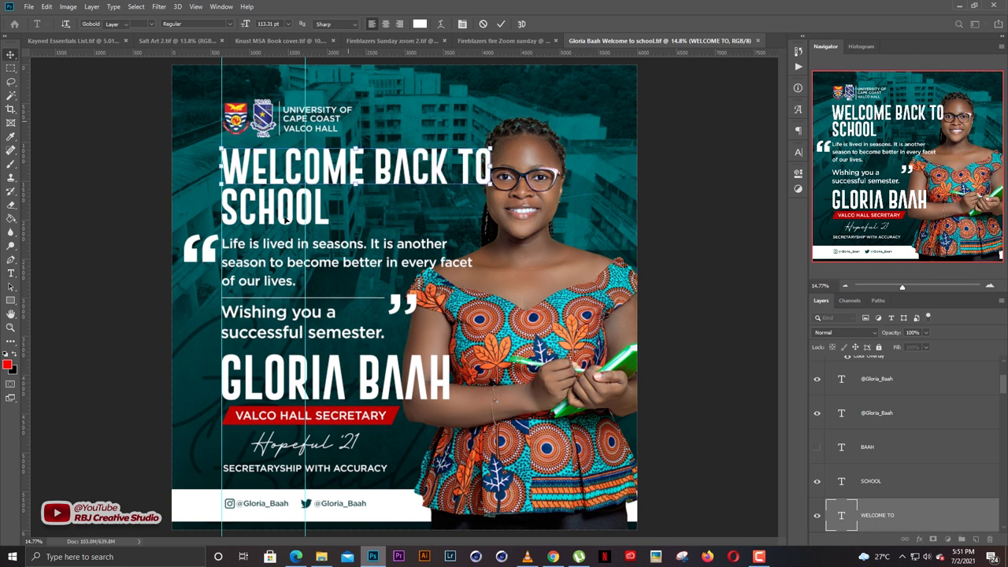
Shrink the WELCOME BACK TO SCHOOL heading slightly and return to the fire Zoom Sunday flyer
left_click(276, 207, "shift")
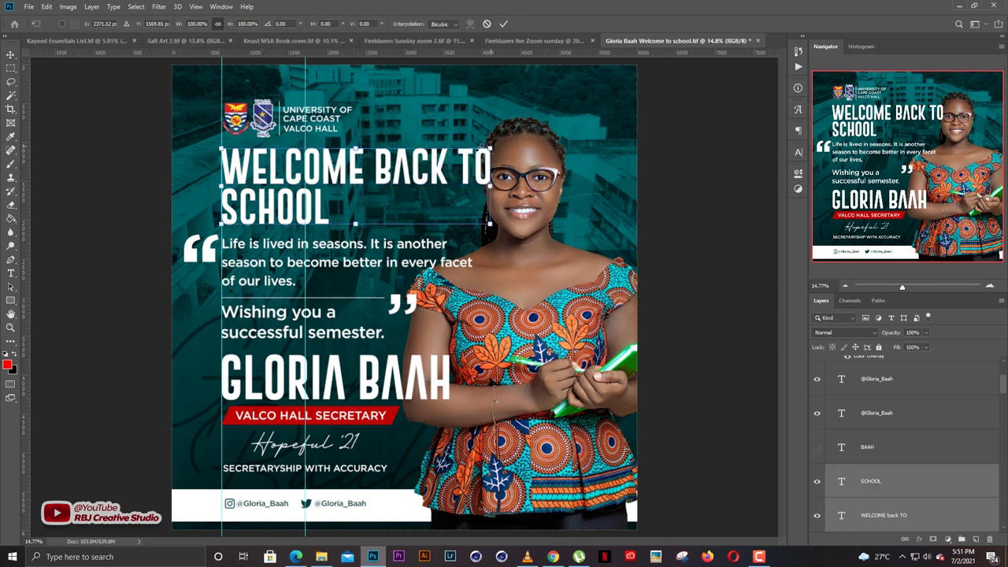
left_click_drag(490, 148, 472, 151)
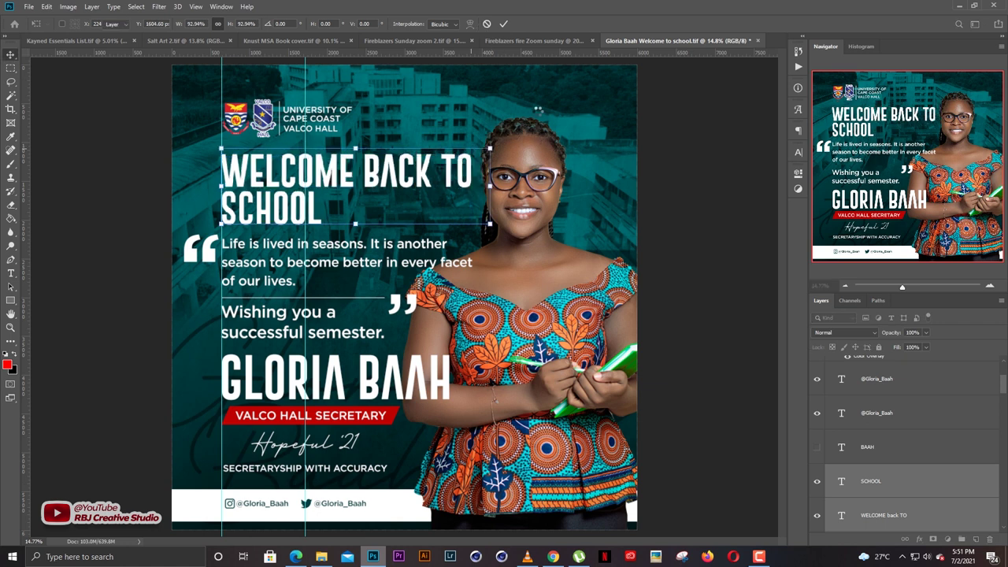
left_click(503, 24)
left_click(508, 40)
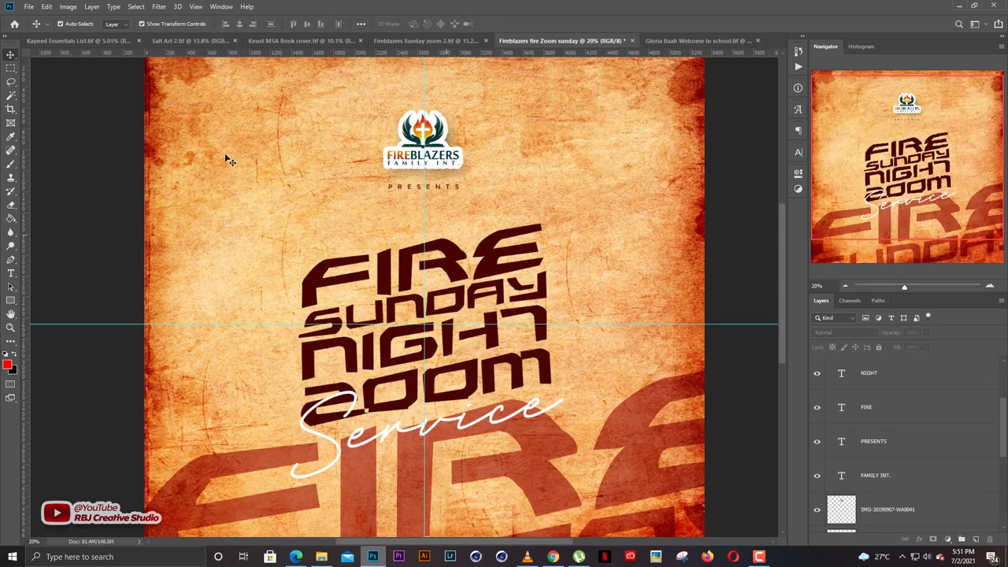
Start Place Embedded from the File menu, then cancel without placing anything
left_click(28, 7)
left_click(92, 209)
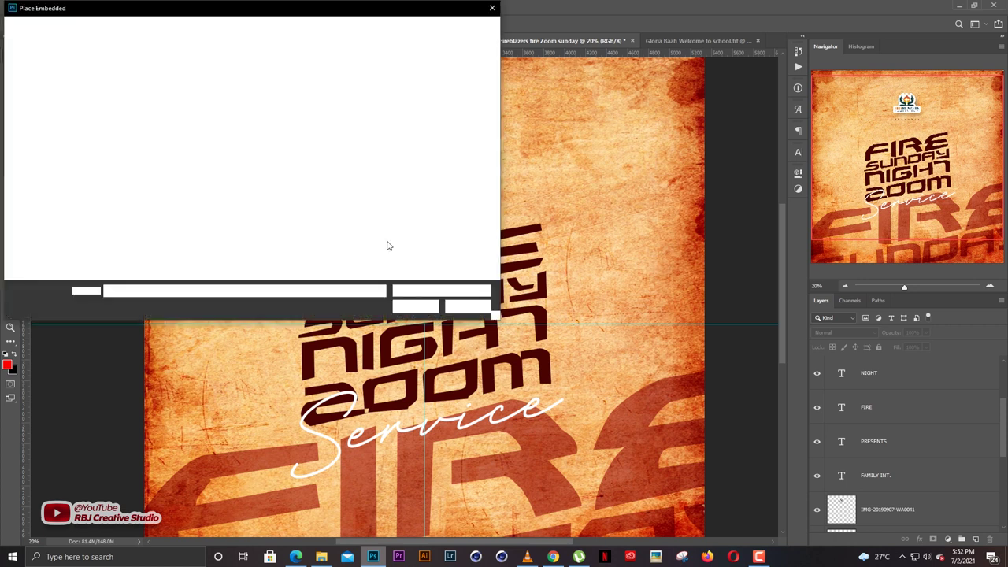
left_click(468, 306)
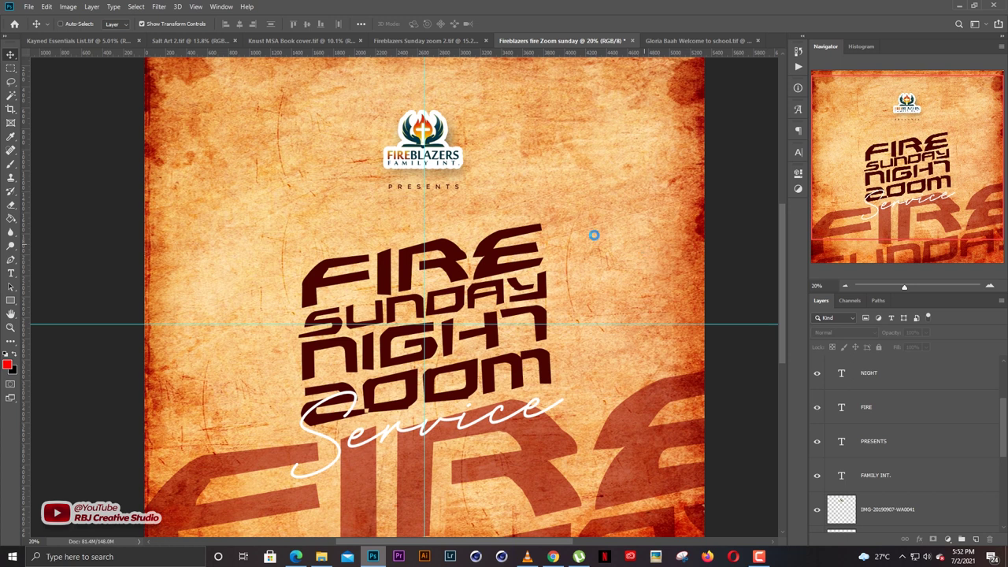
Save the flyer as the TIFF 'Fireblazers fire Zoom sunday', accepting the default TIFF options
key("ctrl+shift+s")
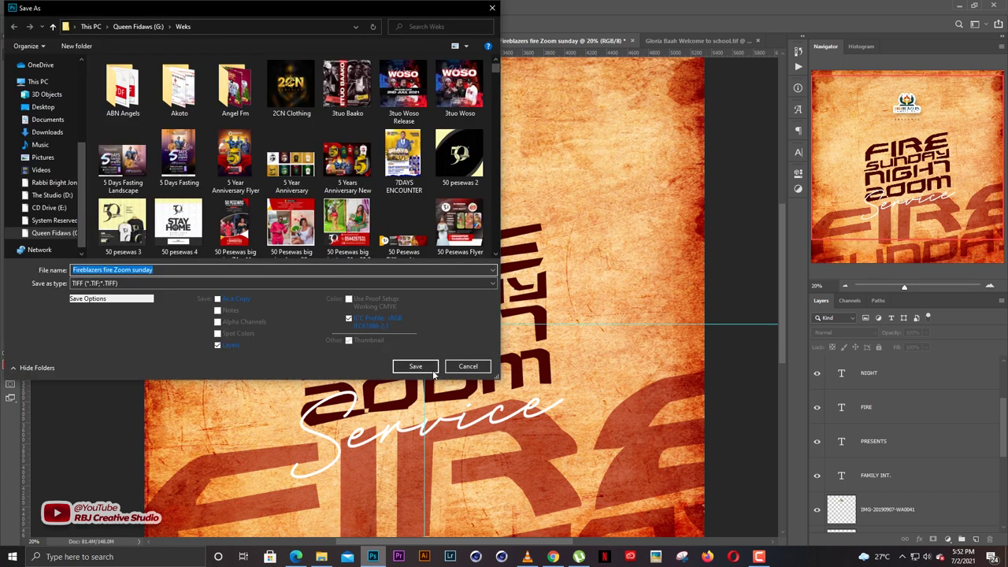
left_click(417, 370)
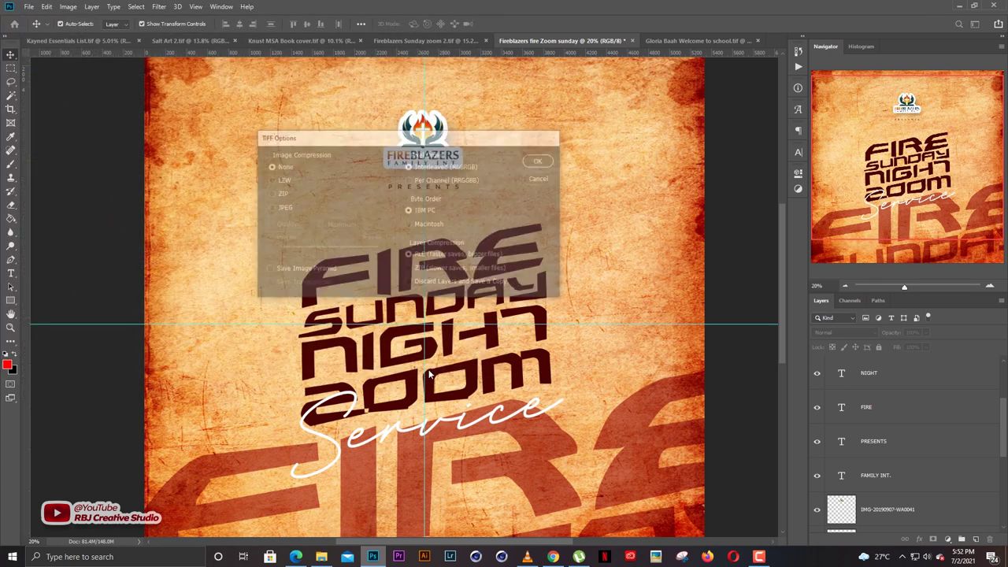
key("Return")
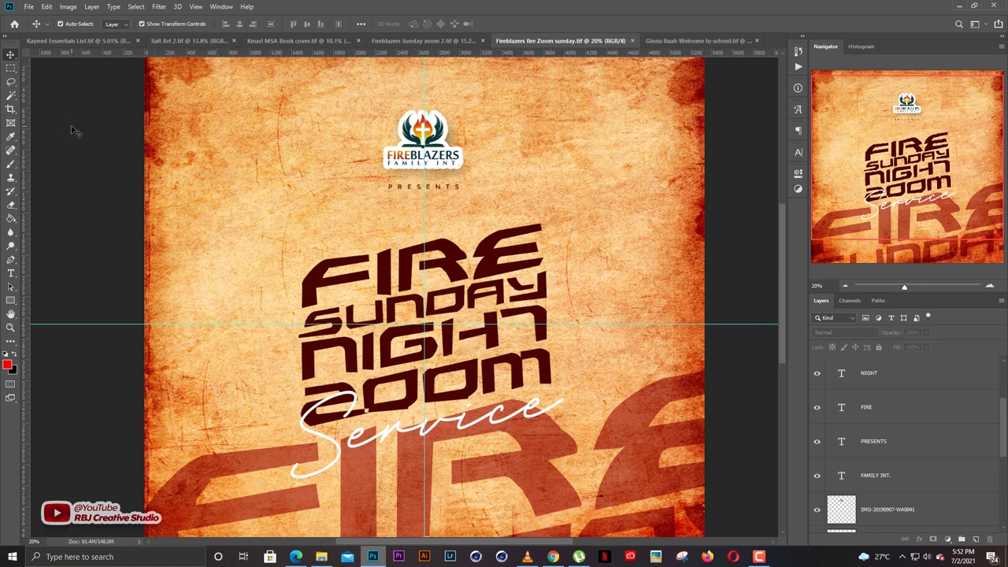
Place a fire image from the FRESH DESIGNS RESOURCES folder into the flyer
left_click(28, 7)
left_click(60, 208)
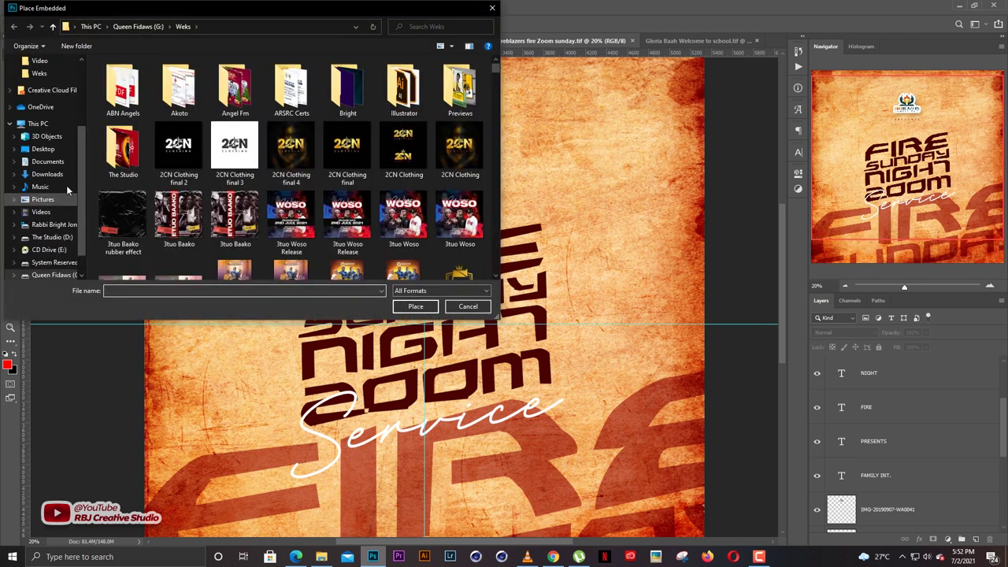
left_click(52, 237)
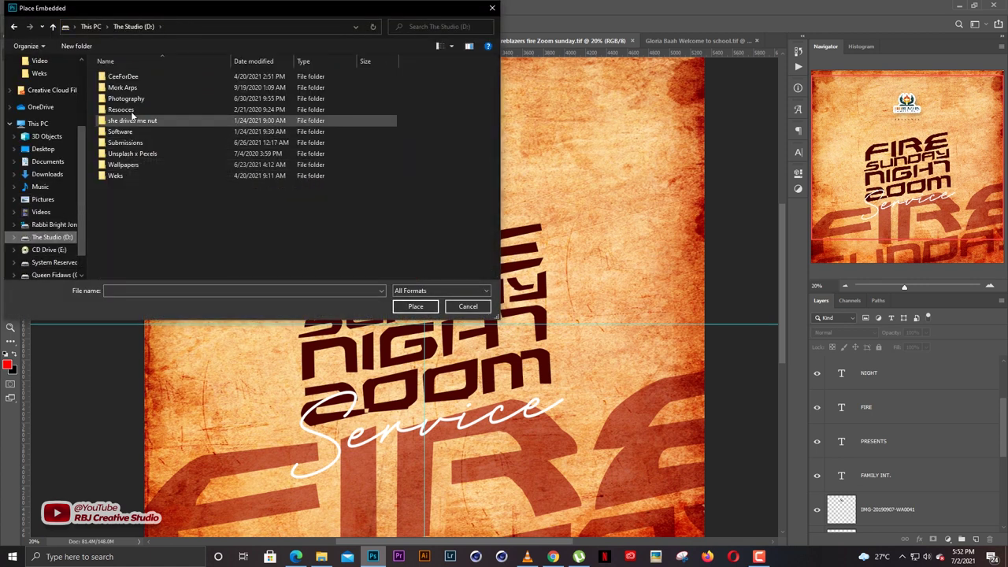
double_click(135, 111)
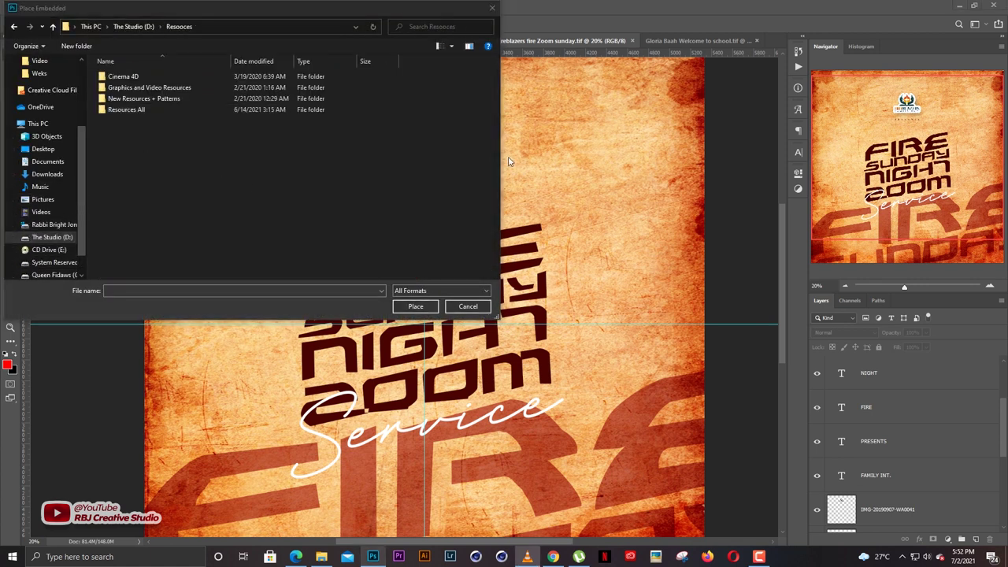
double_click(139, 109)
double_click(146, 77)
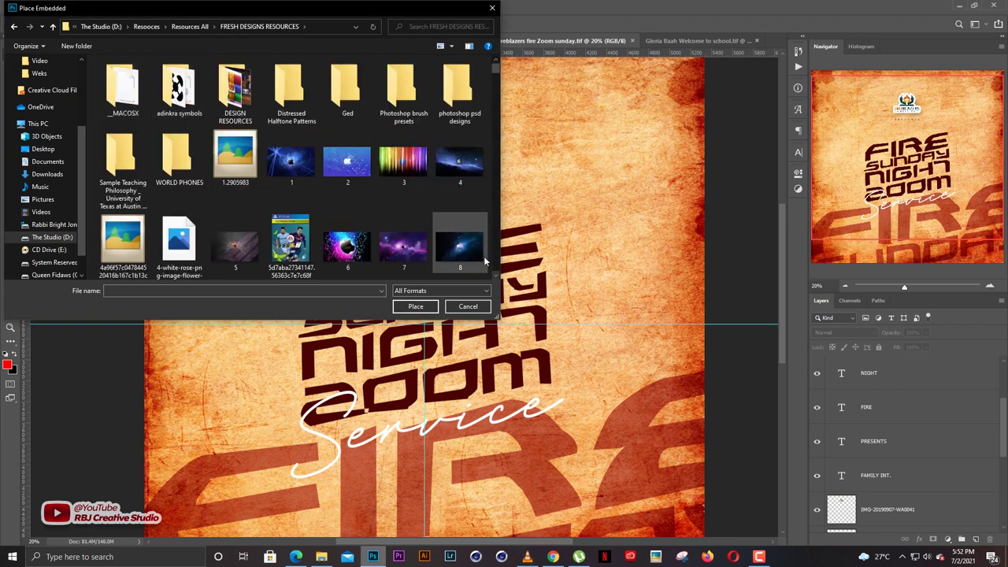
key("f")
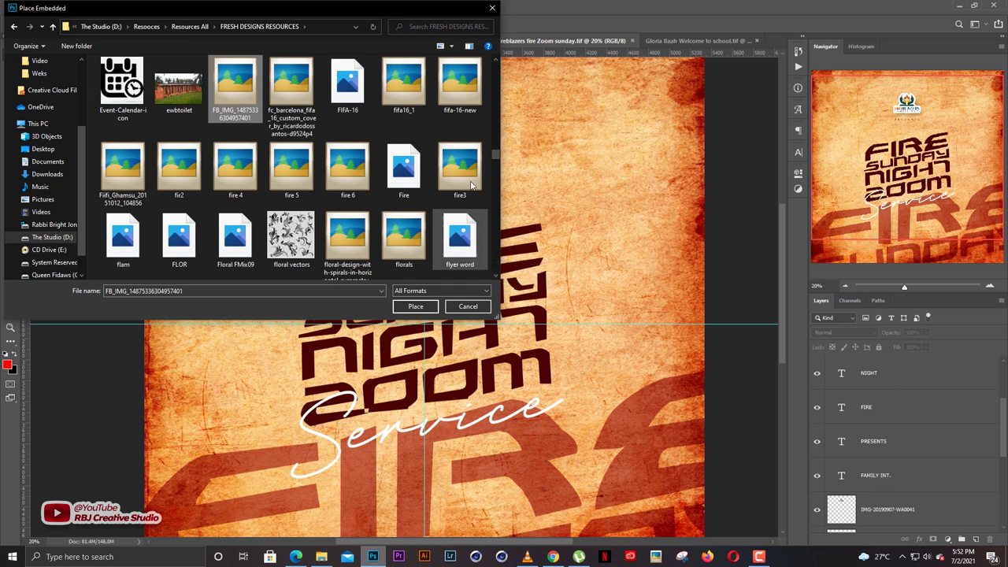
left_click(346, 181)
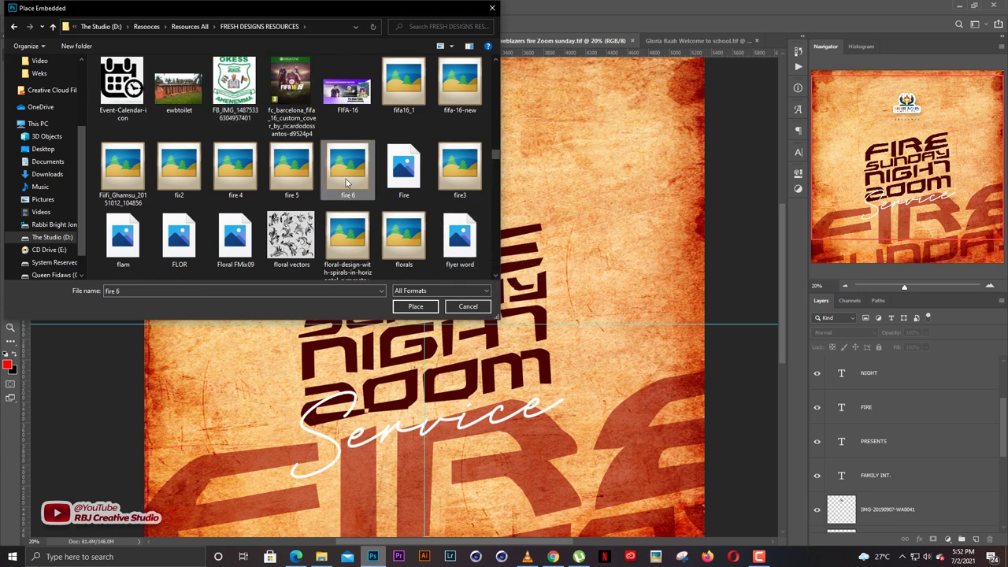
key("Left")
key("Left")
key("Left")
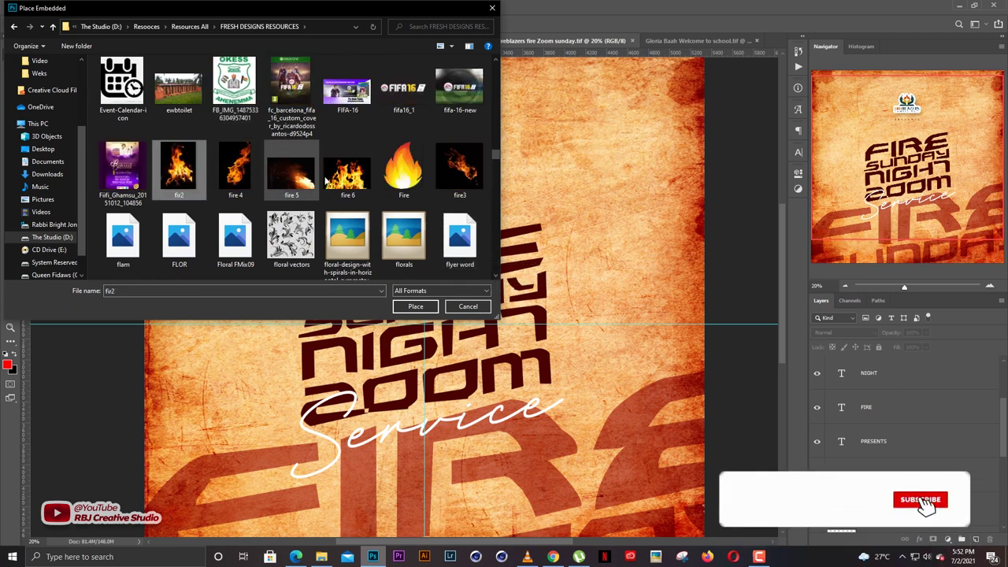
double_click(403, 169)
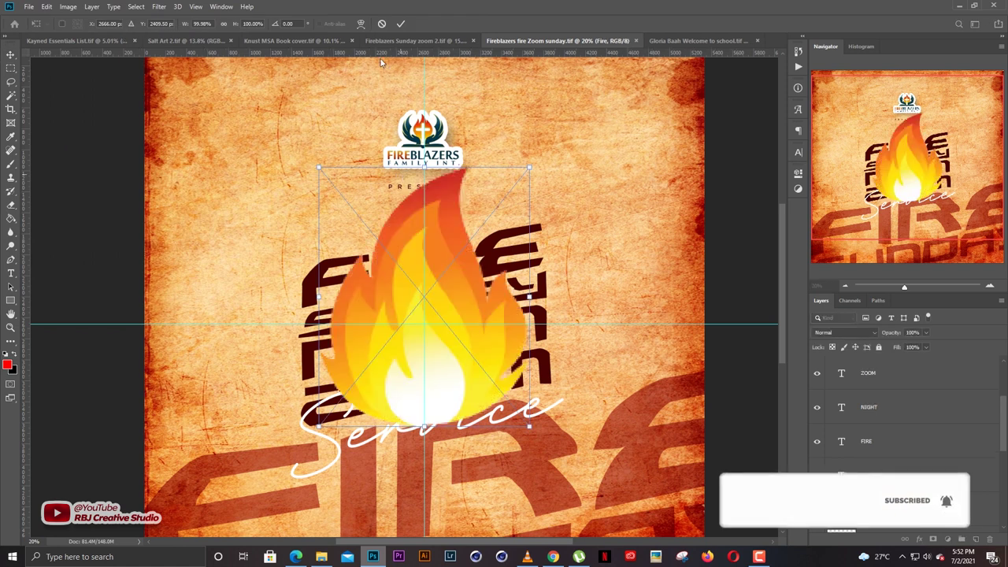
Shrink the flame to a small icon, tilted slightly, just above FIRE and below PRESENTS
left_click_drag(319, 168, 377, 237)
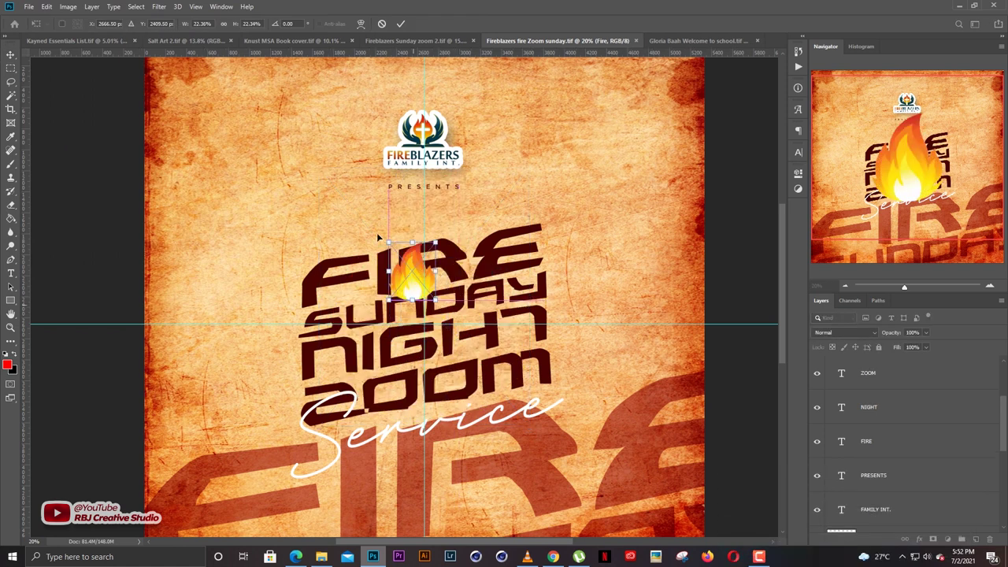
left_click_drag(411, 272, 393, 216)
mouse_move(417, 185)
left_mouse_down()
mouse_move(401, 202)
mouse_move(393, 237)
left_mouse_up()
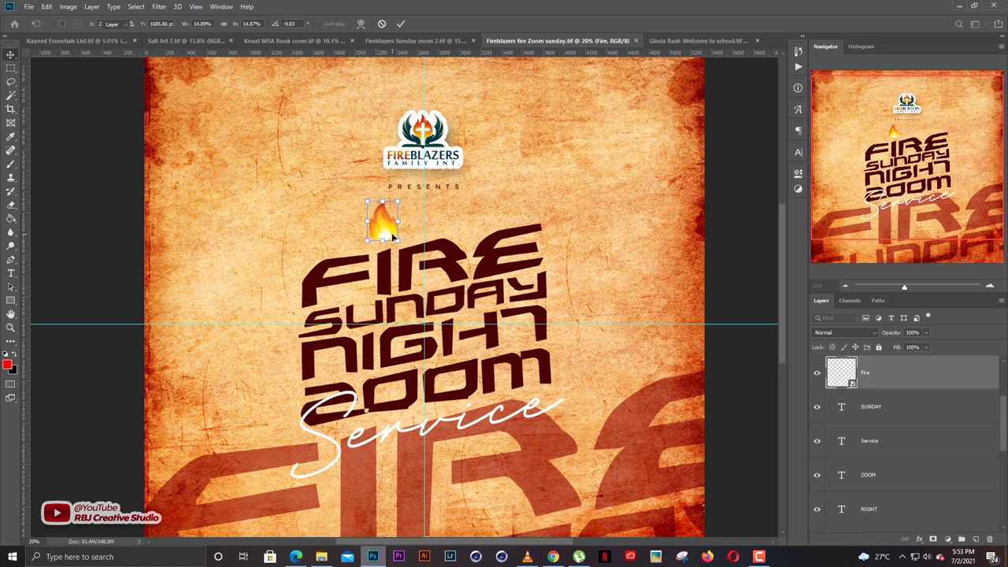
key("Return")
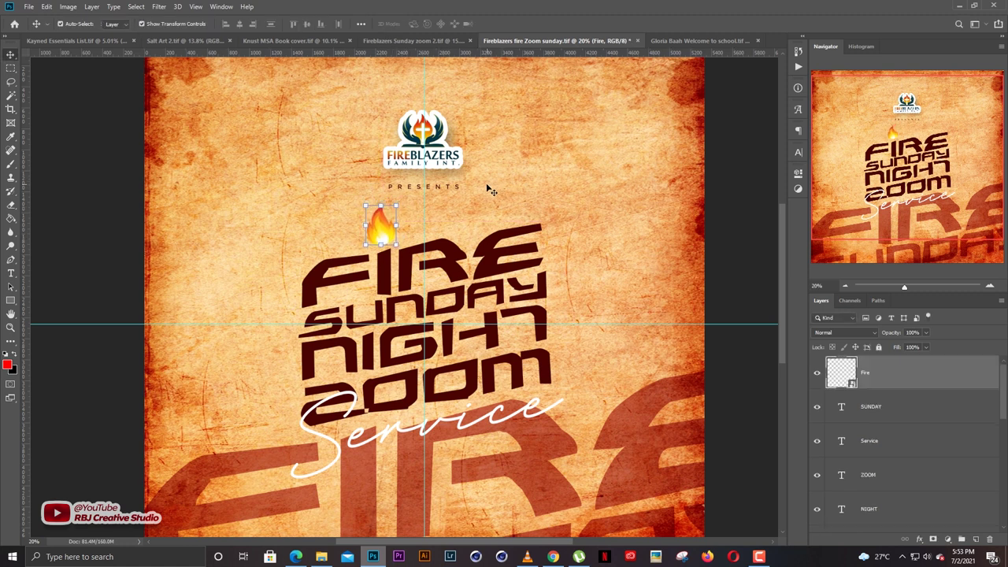
key("ctrl+t")
key("Return")
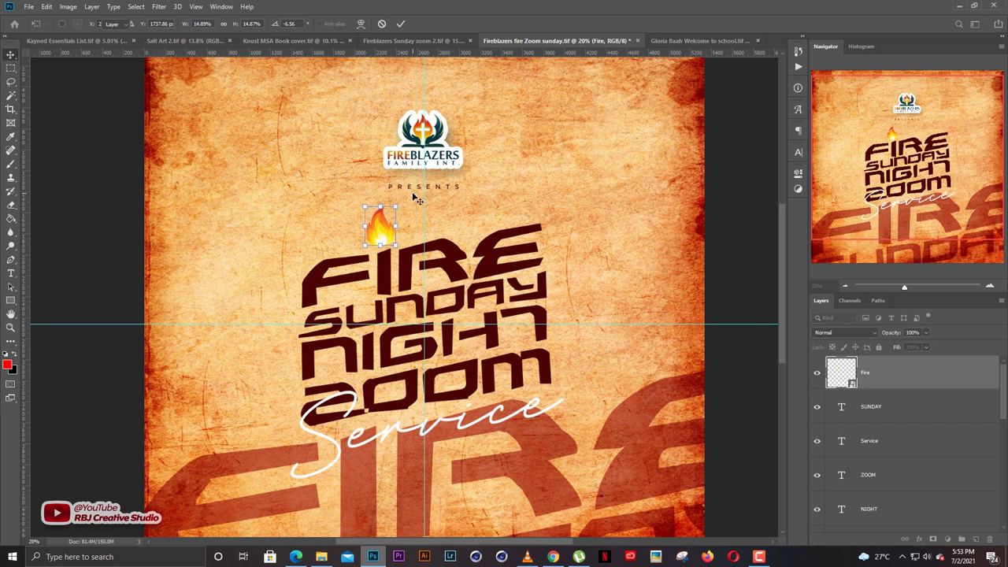
left_click(504, 259)
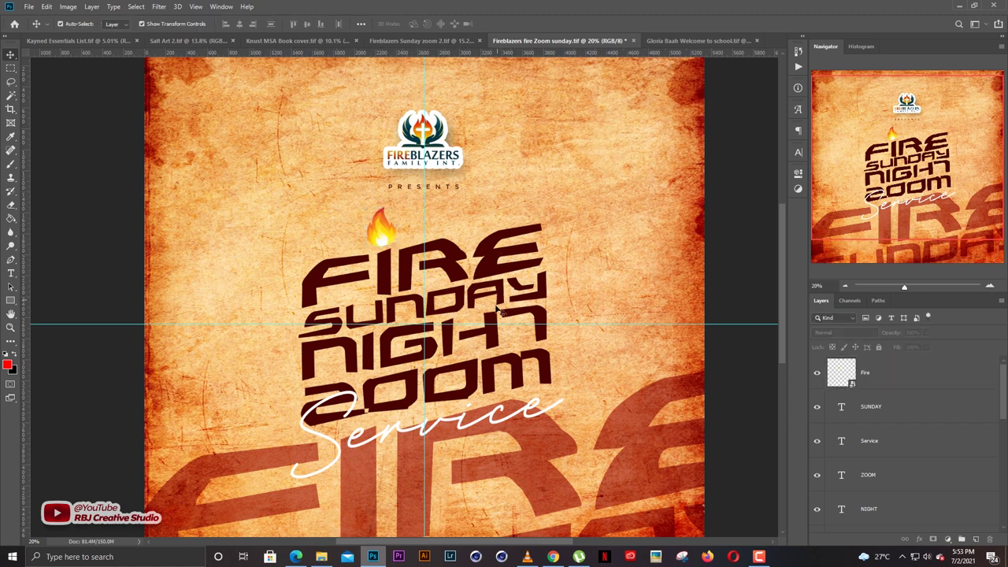
key("ctrl+minus")
Lower the faint SUNDAY copy lettering's opacity to 16%
scroll(909, 441, "down", 5)
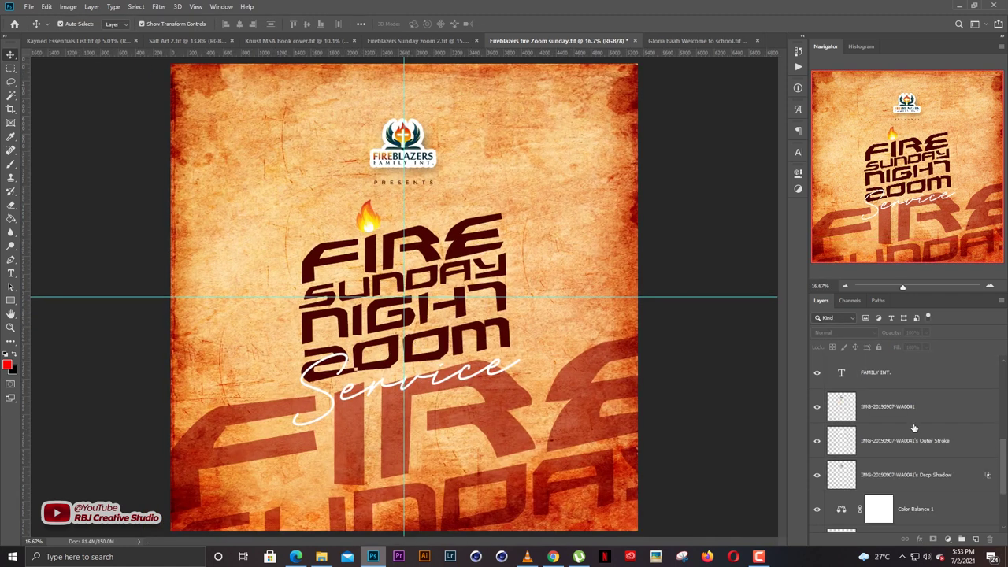
scroll(898, 425, "down", 2)
left_click(890, 450)
left_click_drag(898, 333, 884, 335)
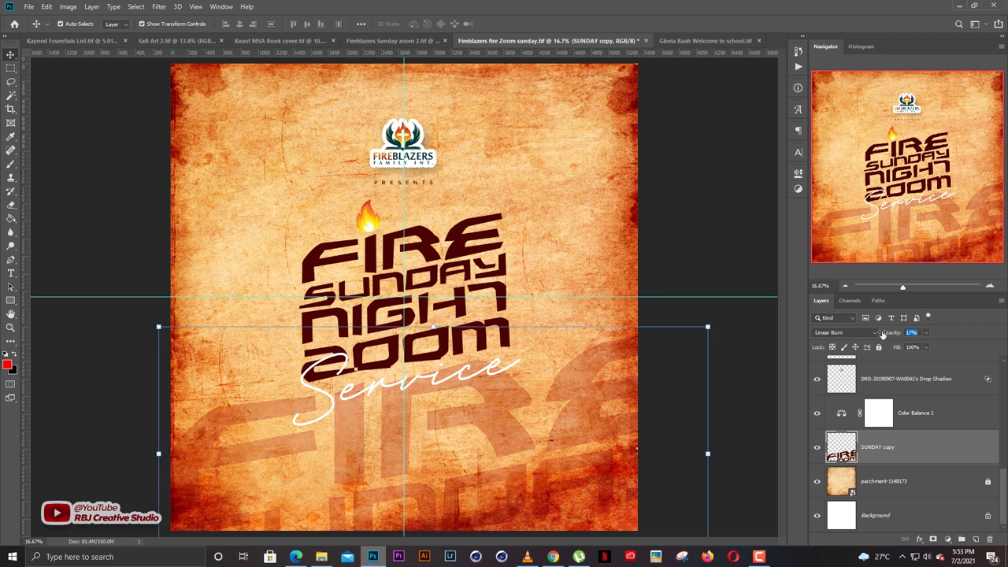
Give the Service script a drop shadow: opacity 72%, angle 85°, distance 73, size 161
left_click(488, 370)
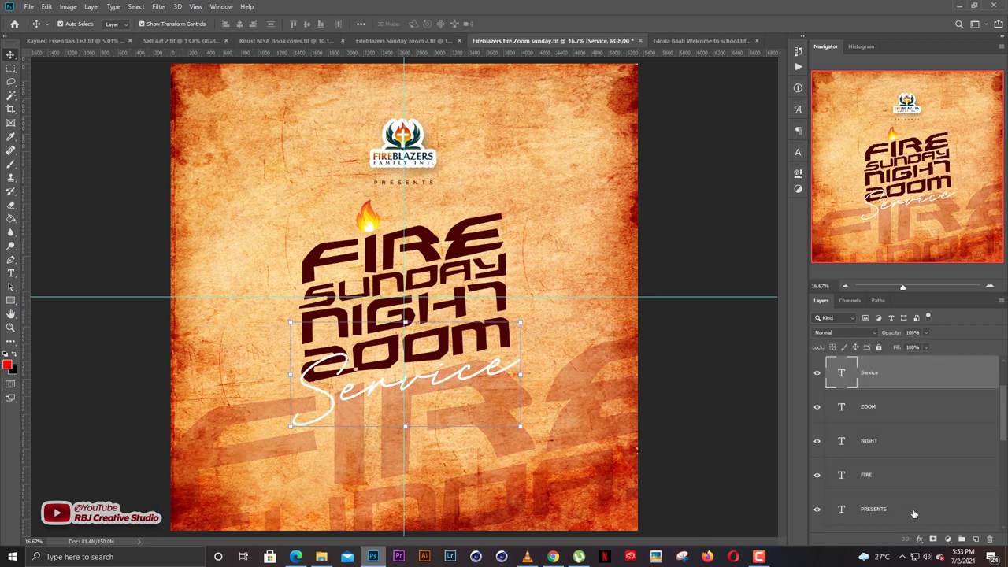
left_click(919, 540)
left_click(714, 342)
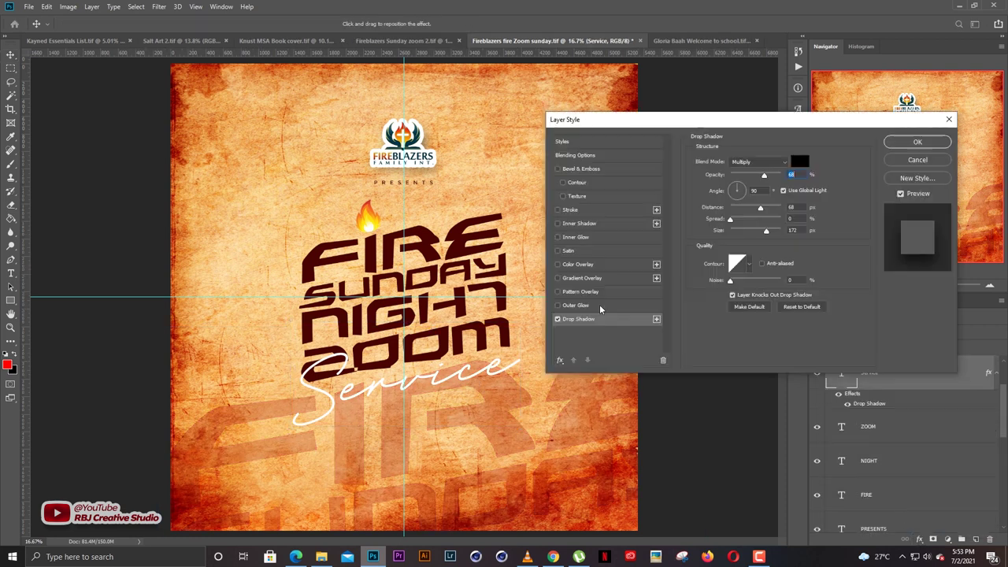
left_click_drag(465, 339, 485, 313)
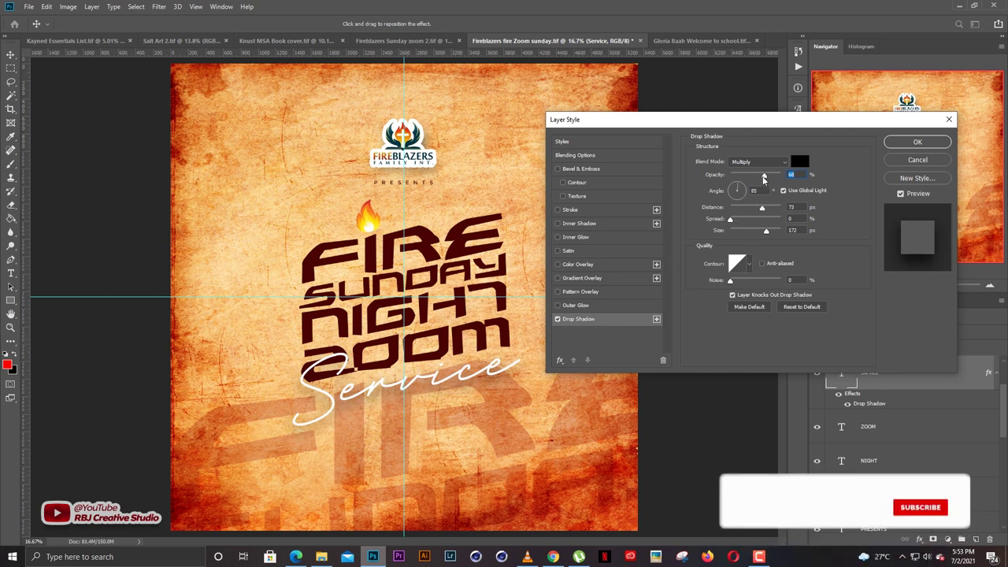
left_click_drag(764, 175, 767, 175)
left_click_drag(766, 230, 764, 230)
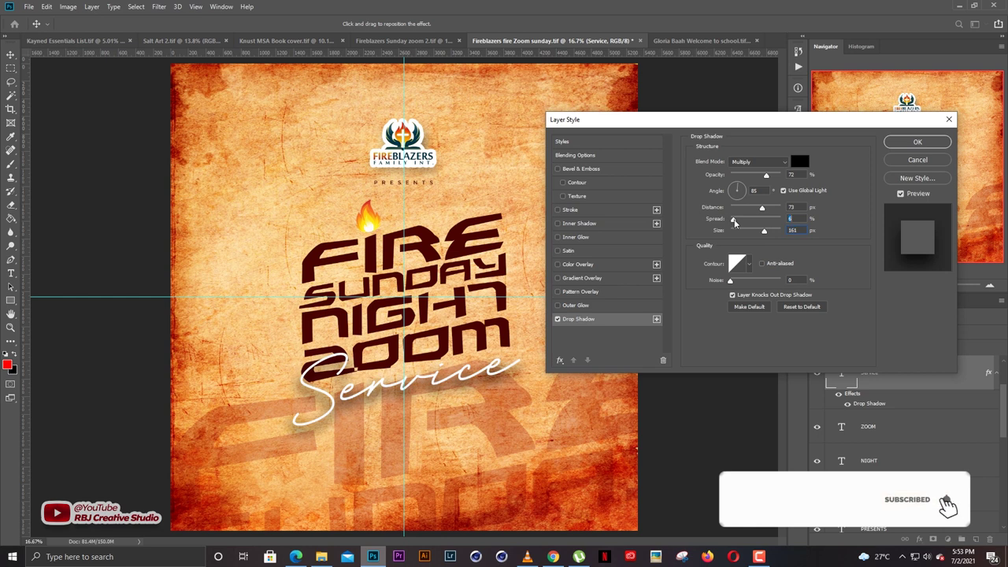
key("Return")
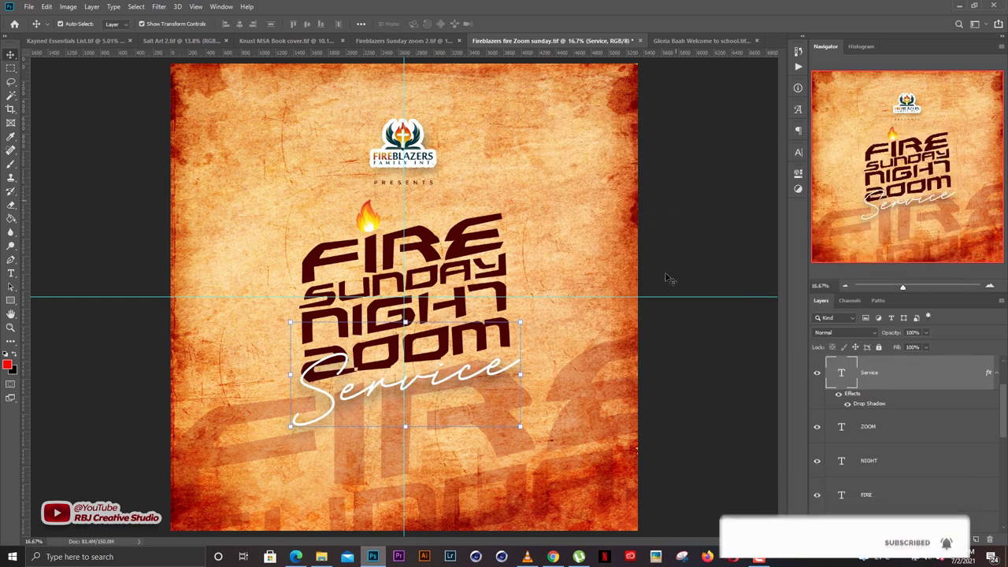
key("ctrl+0")
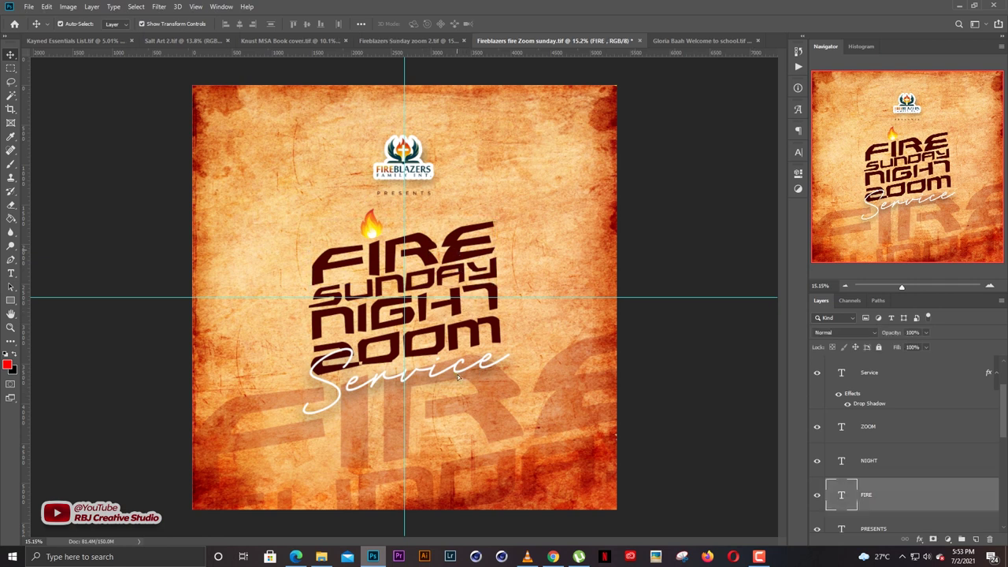
Duplicate the FIRE text layer and retype it as THEME: at 95.64 pt
left_click_drag(462, 256, 472, 422)
double_click(473, 422)
key("ctrl+j")
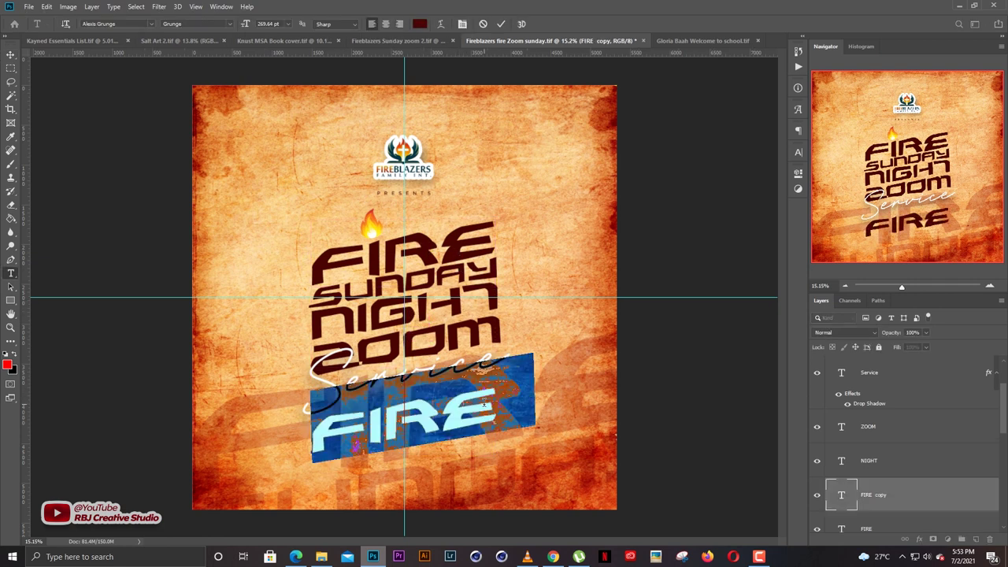
type("THEME:")
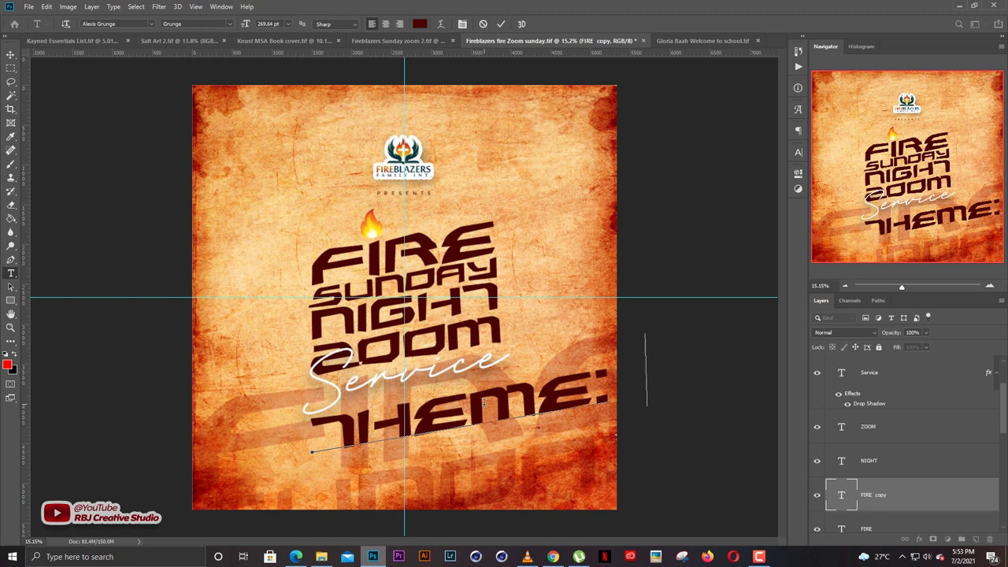
key("ctrl+a")
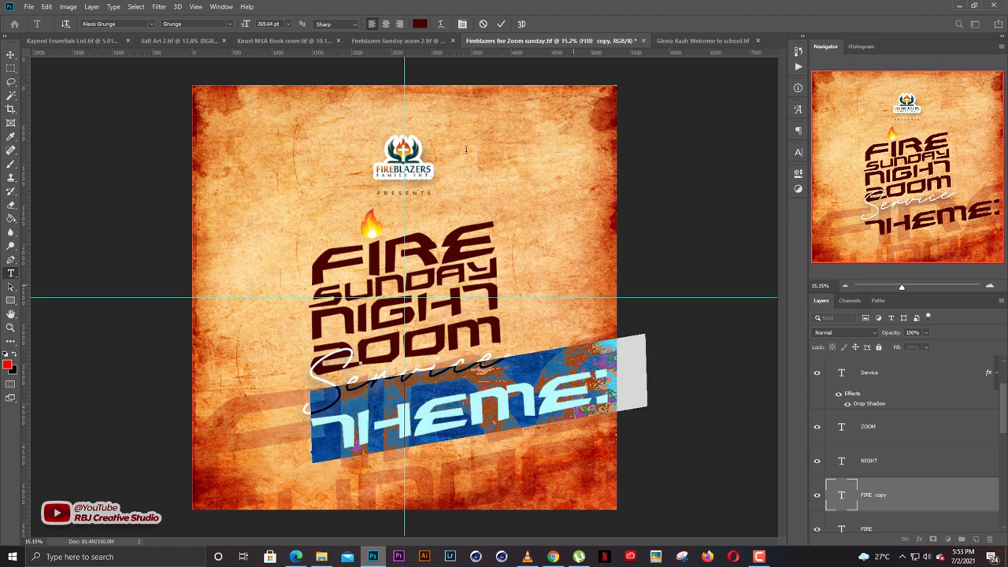
left_click_drag(245, 24, 173, 23)
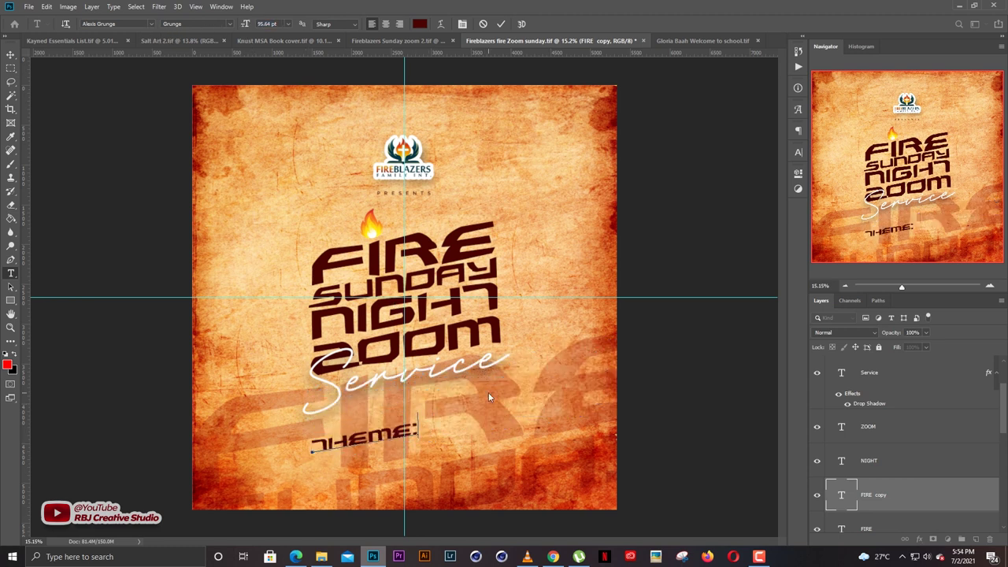
Complete the line as THEME: LET FIRE FALL in Gotham and shrink it to about 65%
type("LET")
type(" FIRE FA")
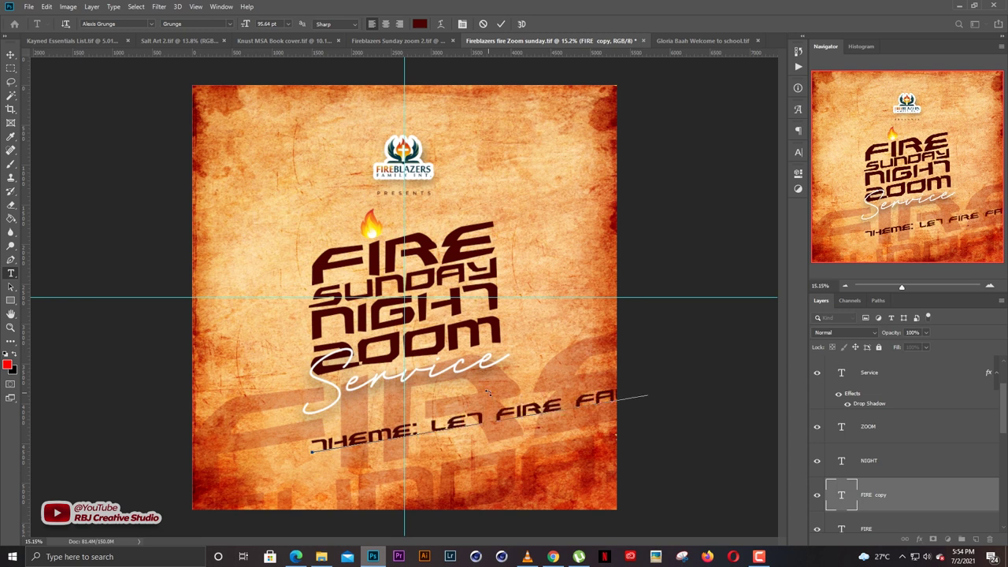
key("ctrl+a")
left_click(150, 24)
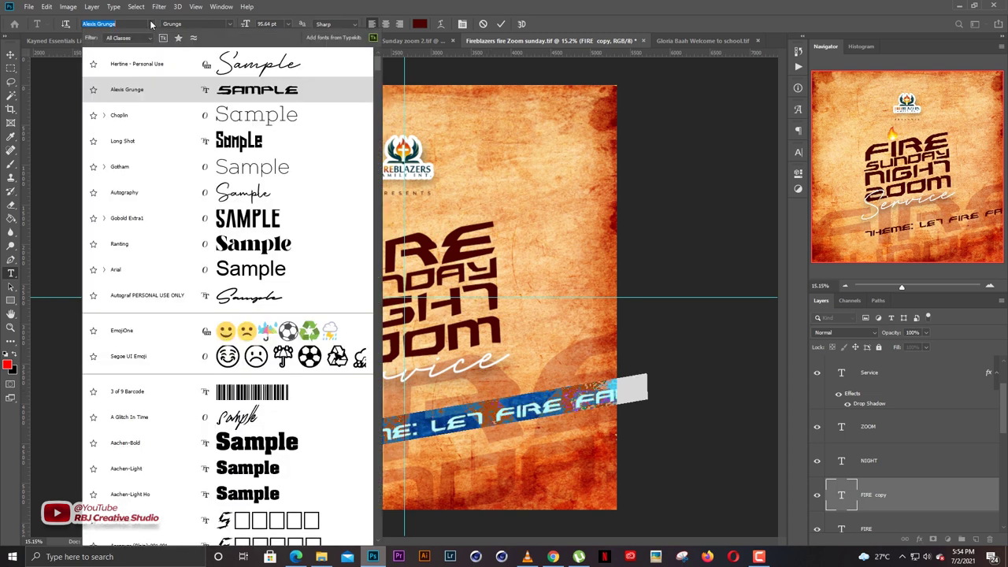
left_click(211, 172)
key("ctrl+Return")
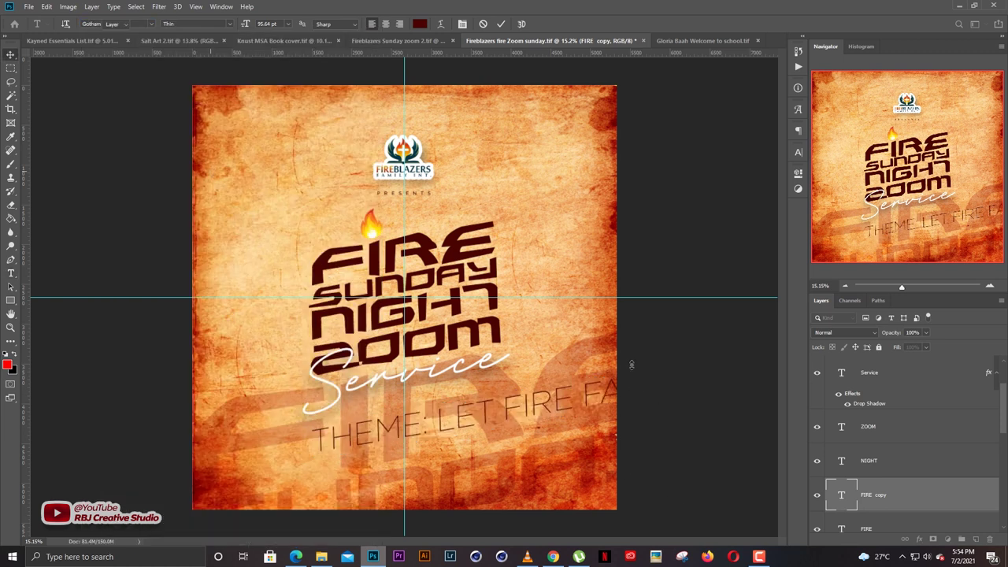
key("v")
left_click_drag(659, 370, 527, 366)
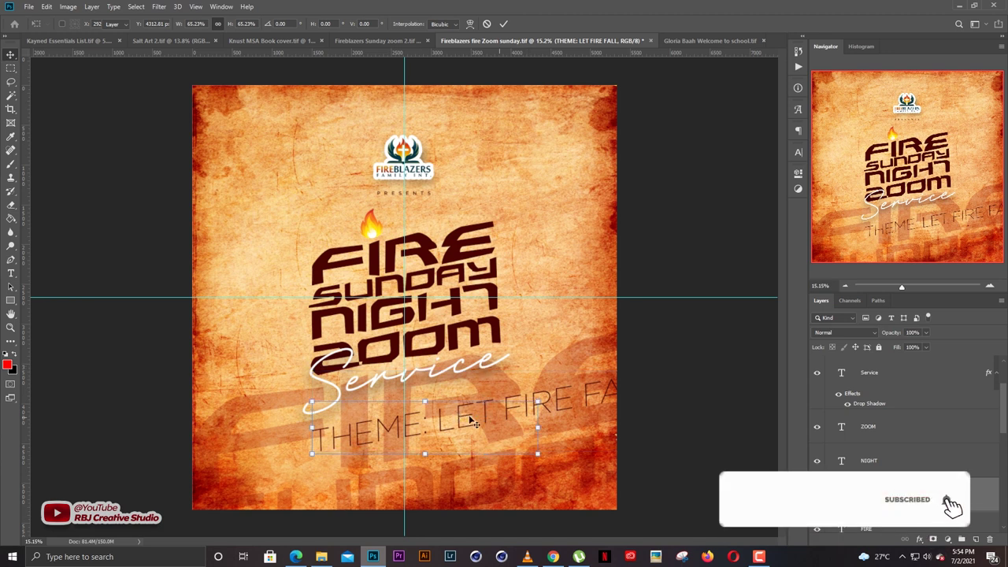
key("Return")
Make the theme line Gotham Medium, narrow it to about 75%, and nudge Service right
double_click(841, 495)
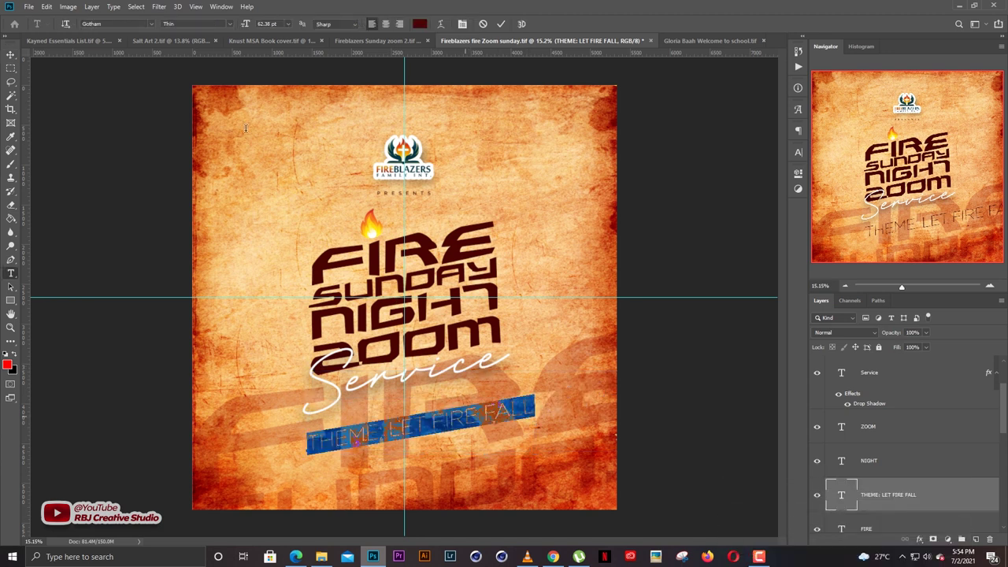
left_click(231, 25)
left_click(231, 101)
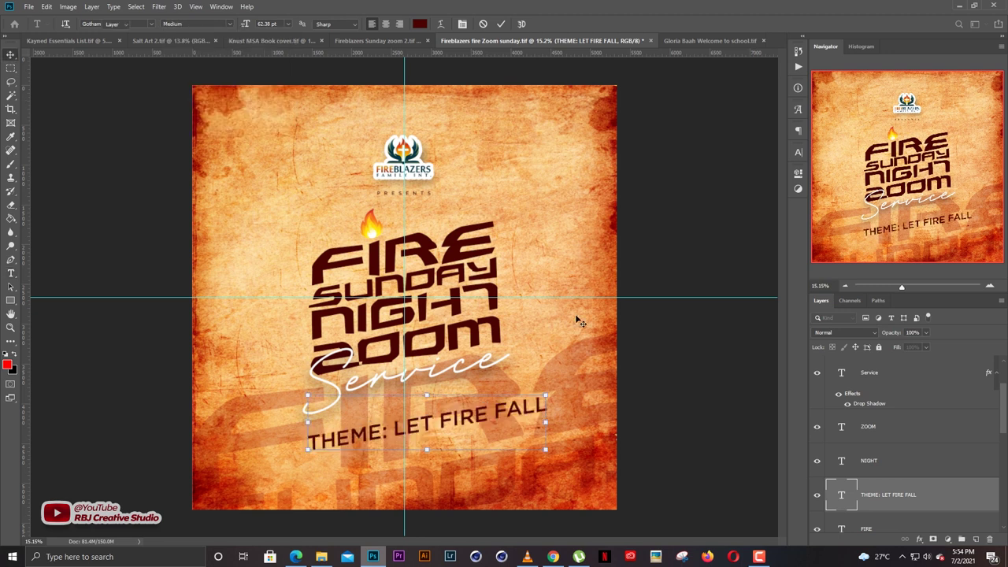
key("ctrl+t")
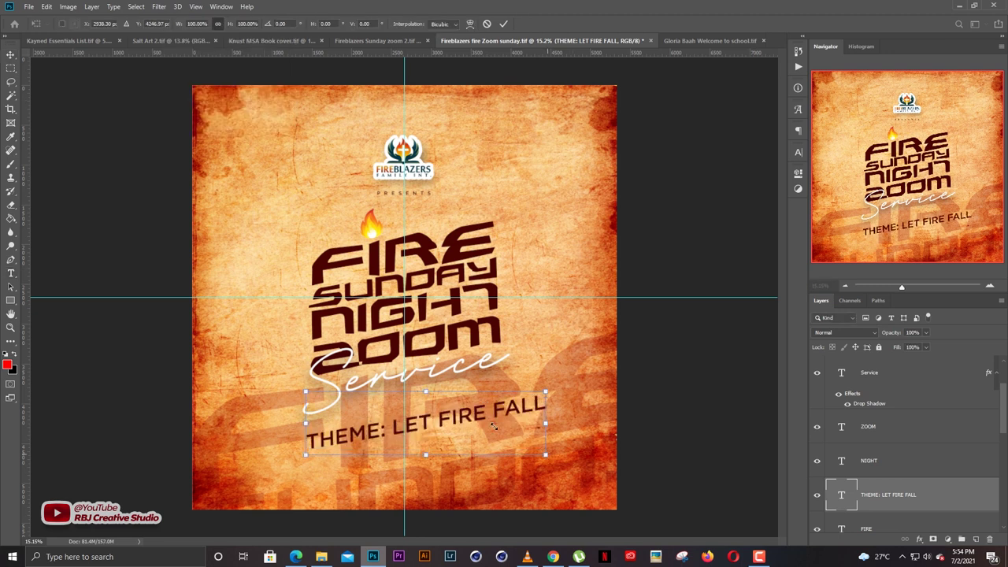
left_click_drag(545, 423, 493, 426)
scroll(493, 426, "up", 1)
key("Return")
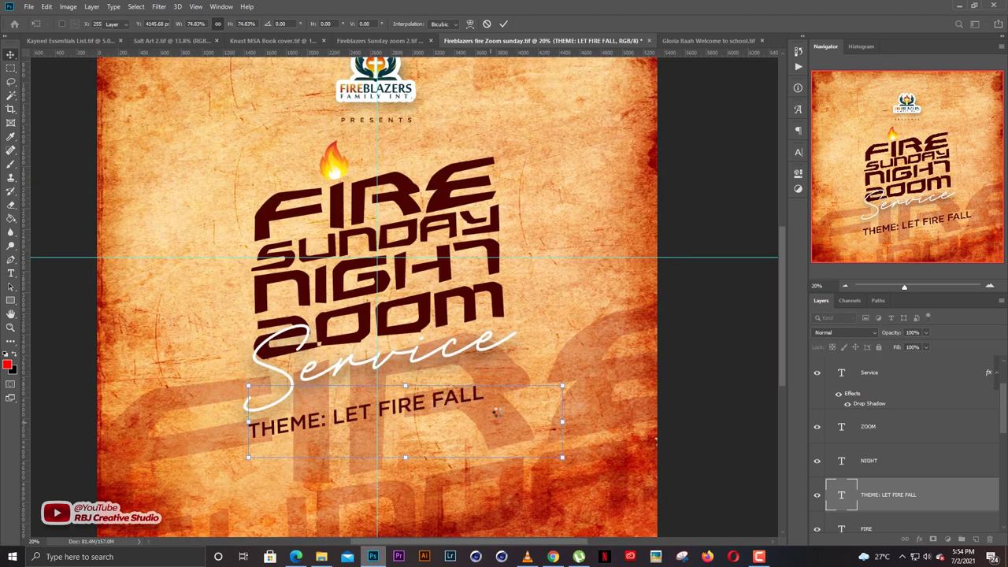
left_click(458, 402)
left_click_drag(459, 402, 494, 398)
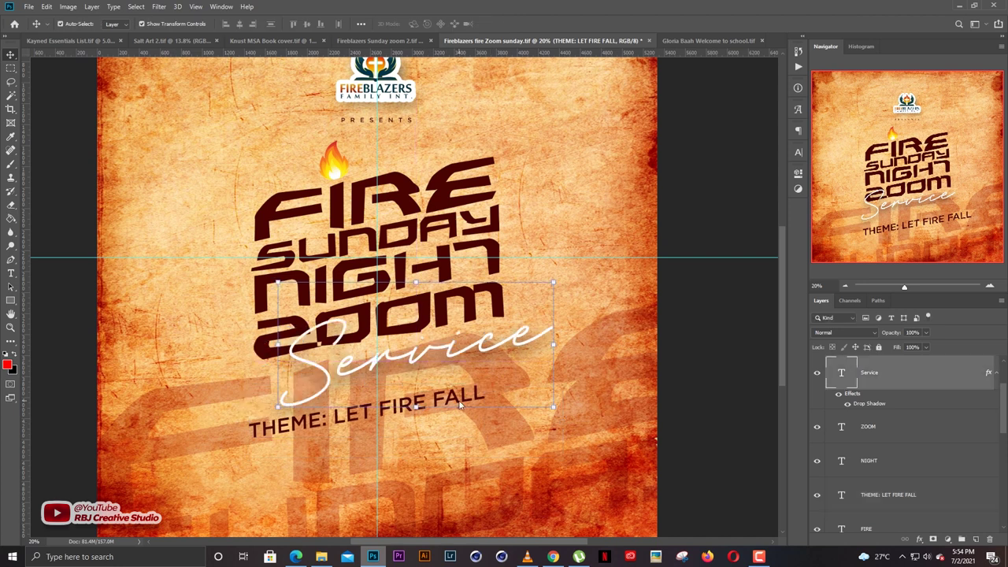
Undo the Service move, lock the Service layer, and raise the theme line scaled to 82%
key("ctrl+z")
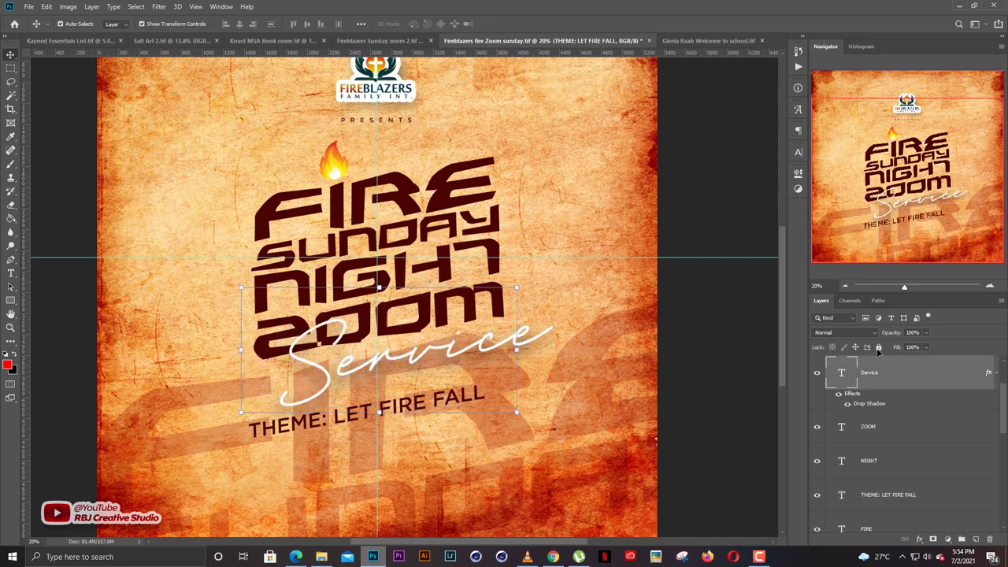
left_click(878, 347)
mouse_move(479, 431)
left_mouse_down()
mouse_move(529, 418)
mouse_move(491, 413)
left_mouse_up()
key("ctrl+t")
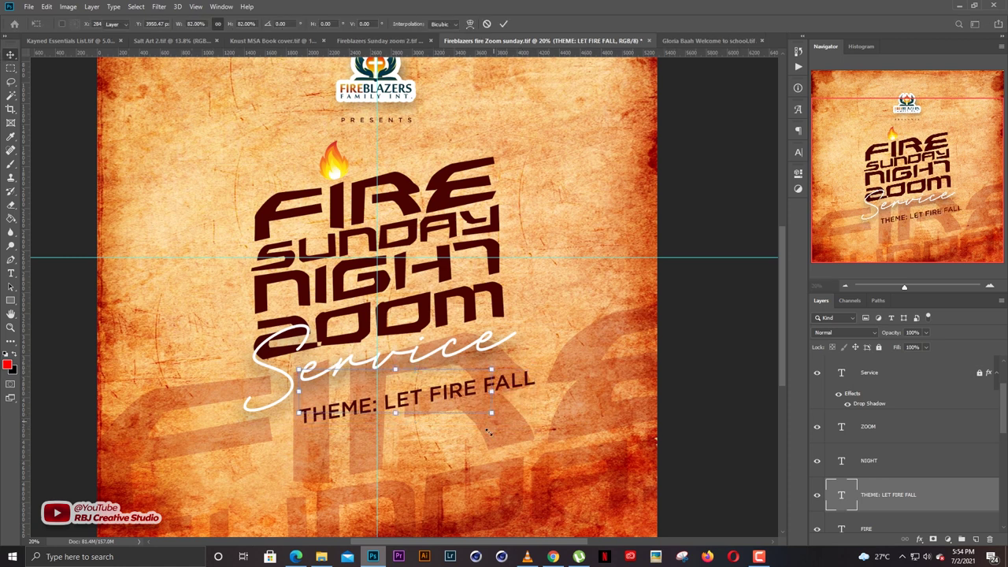
key("Return")
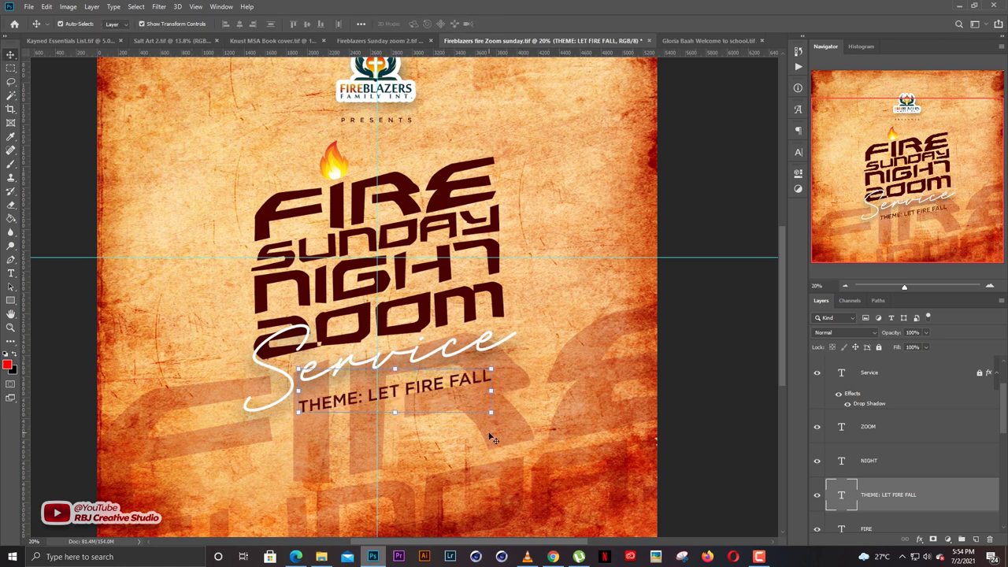
scroll(442, 393, "down", 2, "alt")
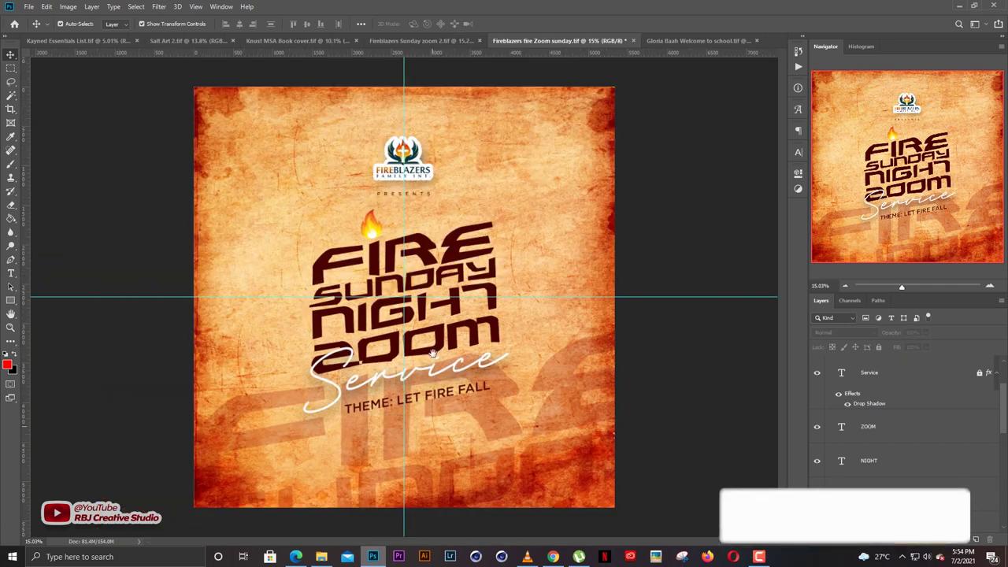
scroll(448, 363, "up", 1, "alt")
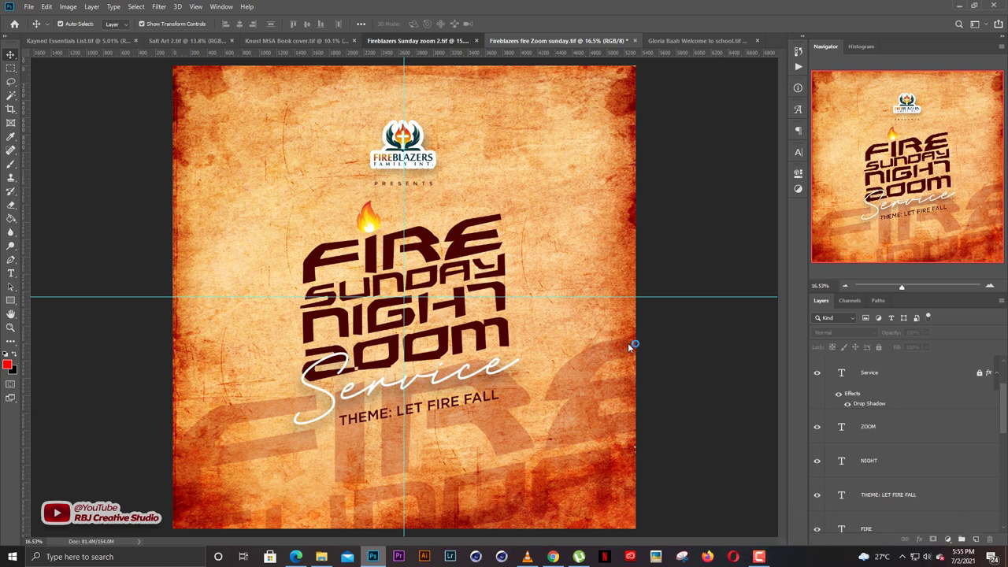
key("ctrl+shift+Tab")
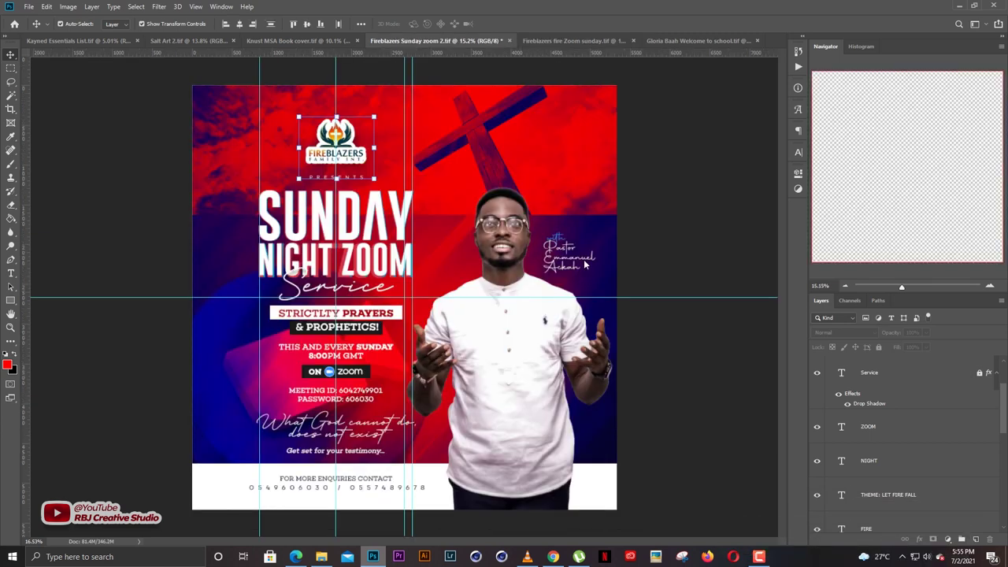
left_click_drag(221, 347, 380, 465)
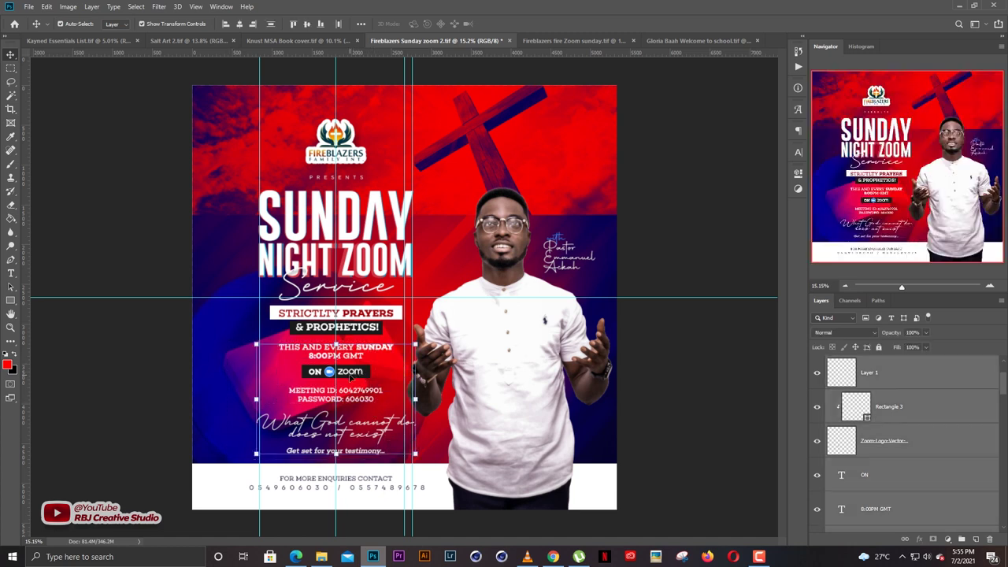
left_click(331, 347)
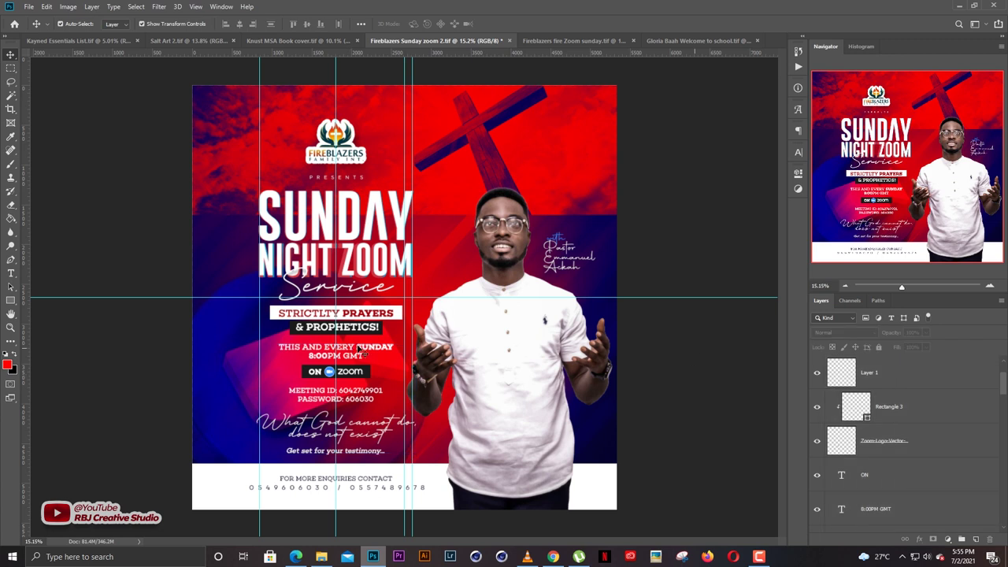
left_click(359, 348)
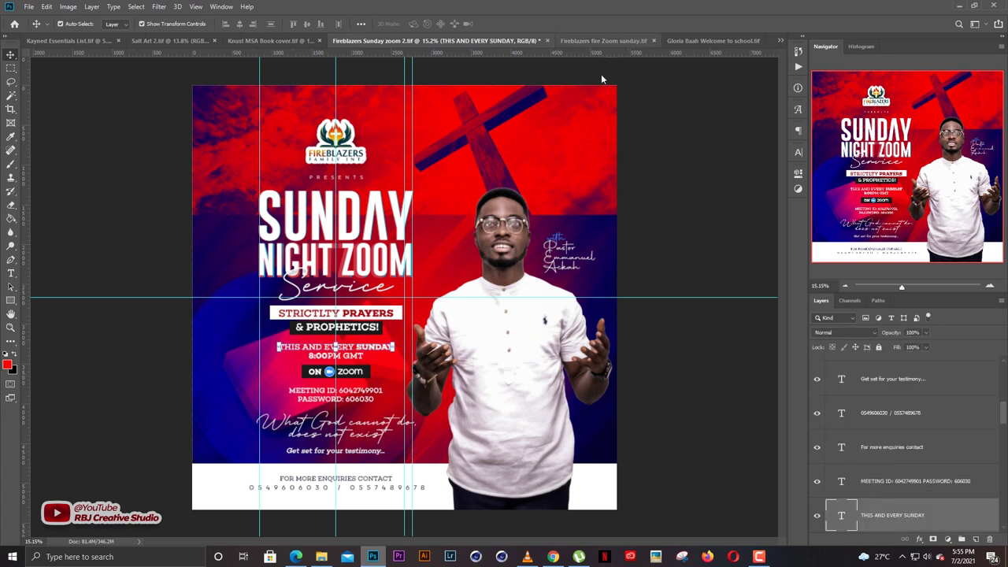
key("ctrl+Tab")
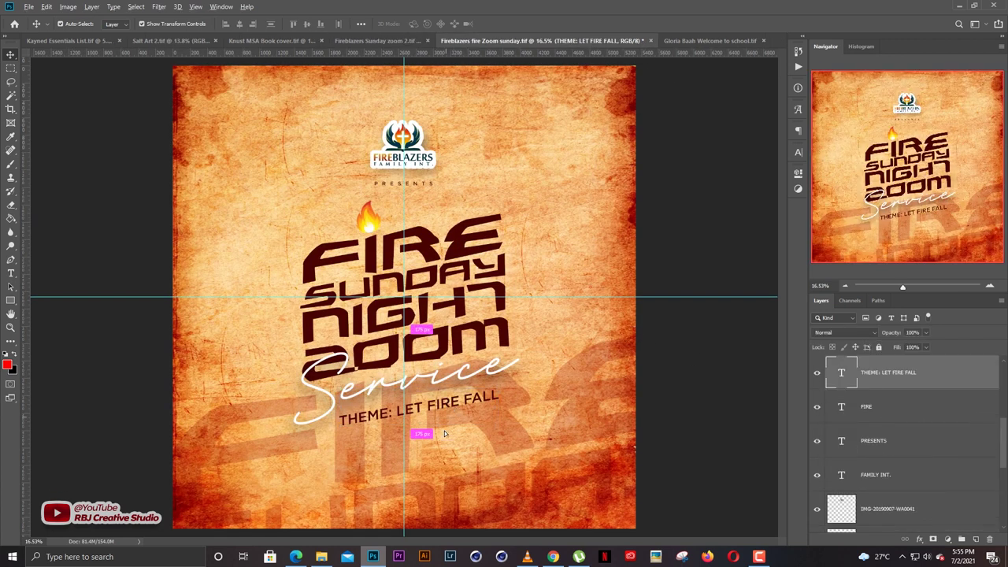
Bring the theme line to the top and duplicate it below, retyped as SUN. 4TH JULY, 2021
left_click_drag(451, 410, 444, 431)
scroll(866, 459, "up", 3)
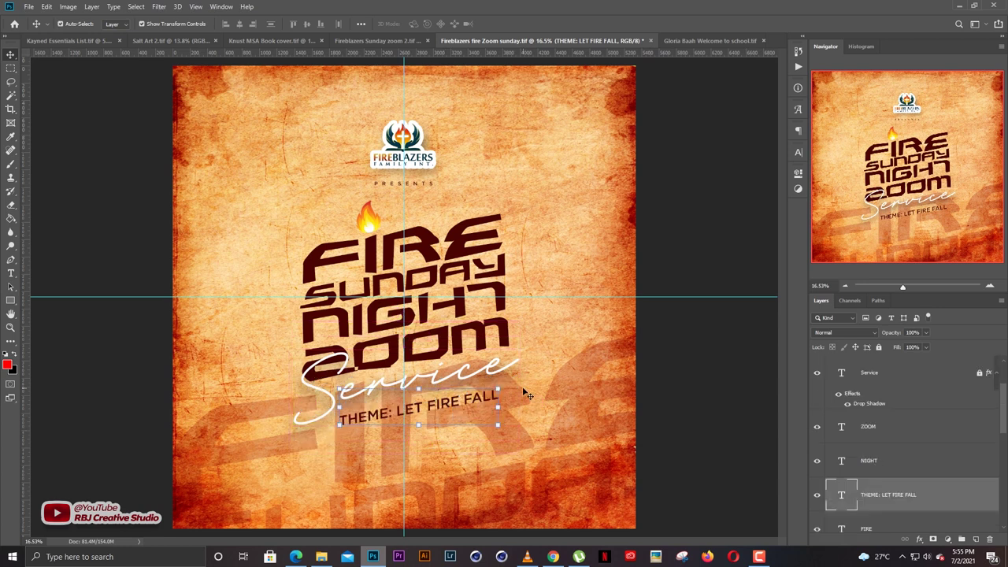
key("ctrl+shift+bracketright")
left_click_drag(422, 418, 421, 447)
key("t")
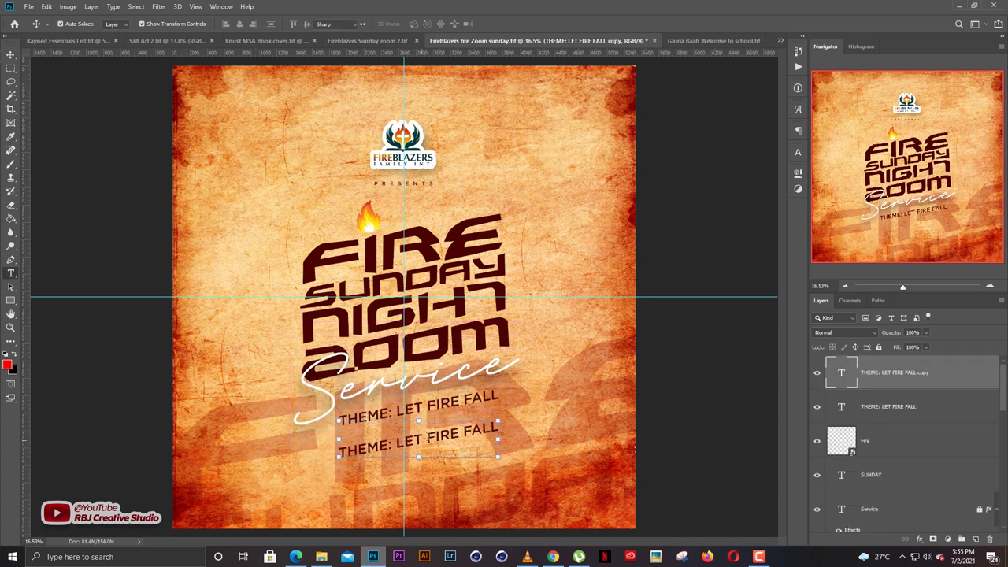
triple_click(428, 437)
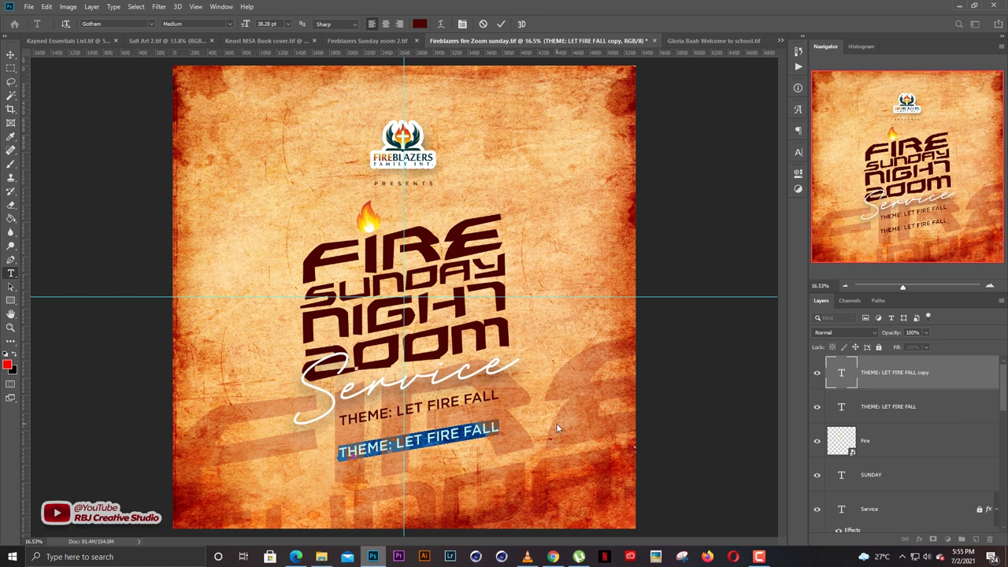
type("4TH")
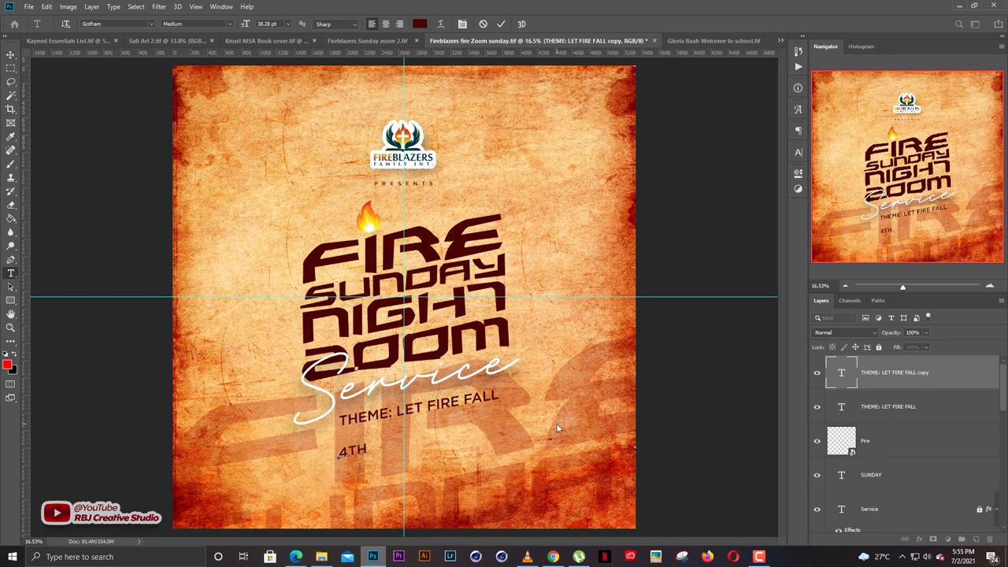
type("JULY")
type(", 2021")
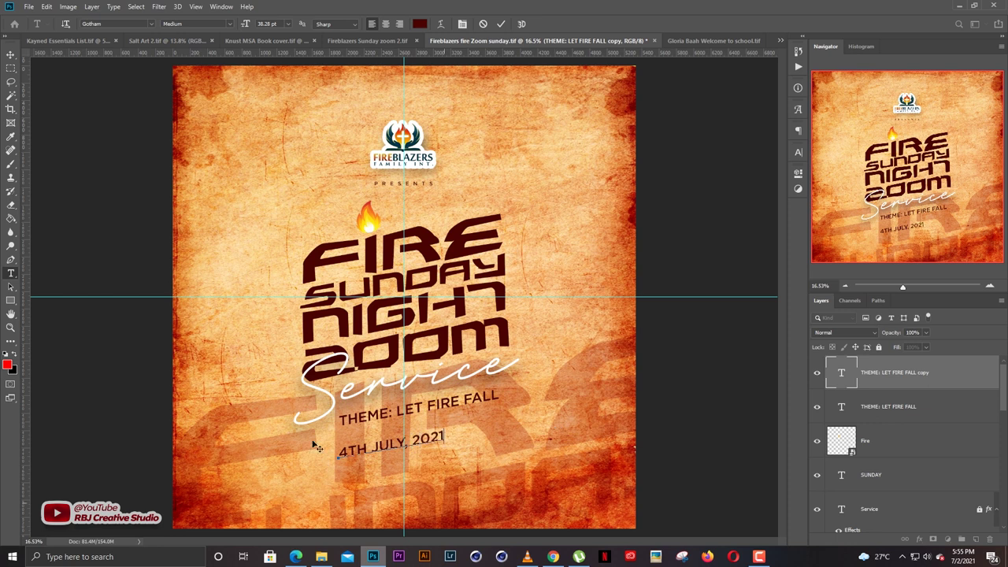
type("SUN.")
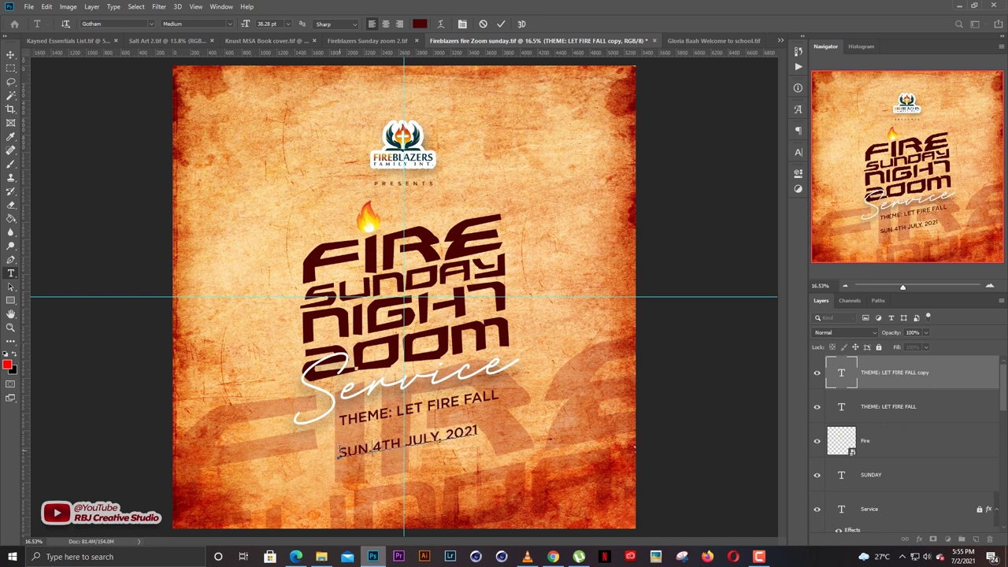
Make the date line Gotham Ultra, enlarge it, and place it just under the theme
key("ctrl+a")
left_click(230, 23)
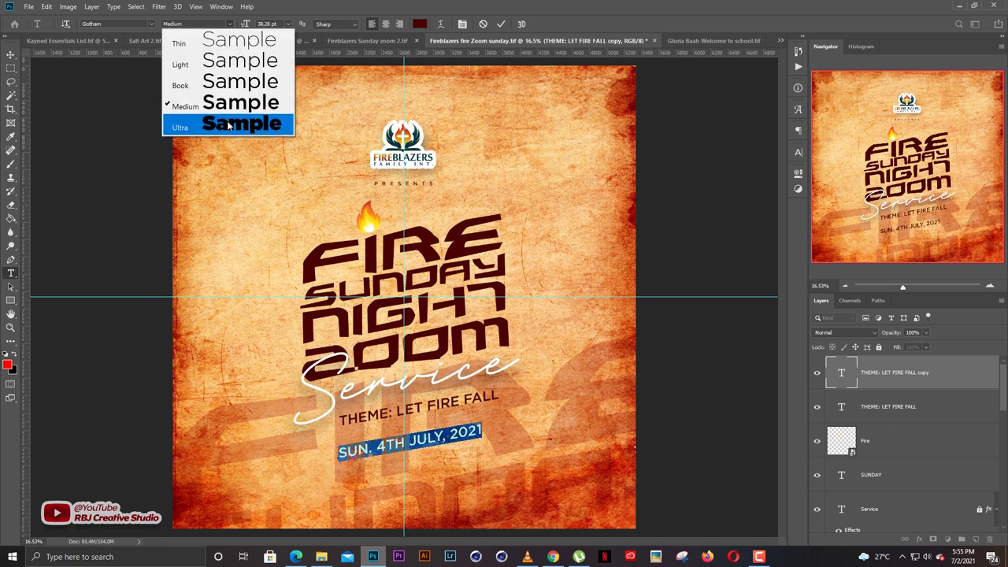
left_click(225, 122)
left_click(11, 55)
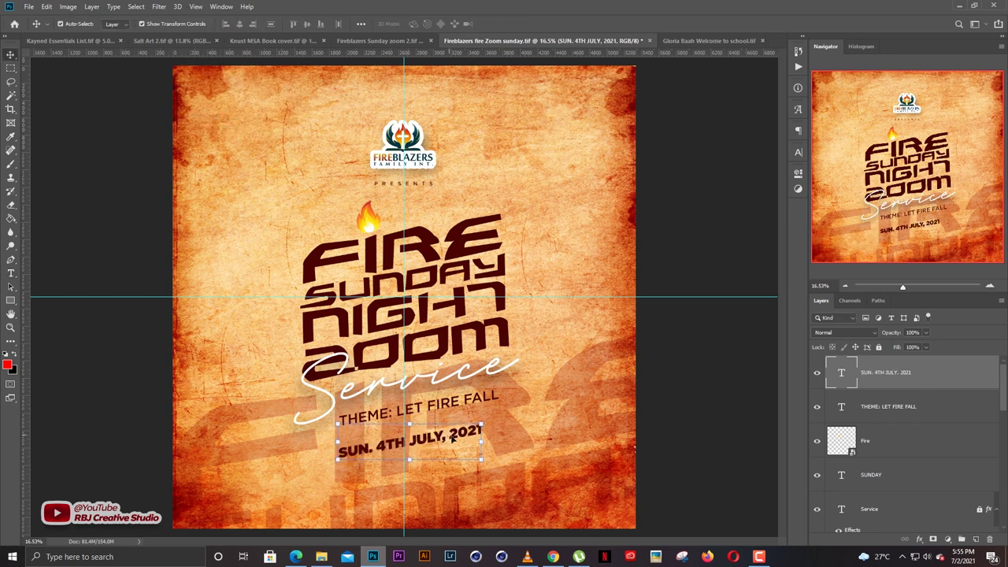
left_click_drag(453, 438, 453, 425)
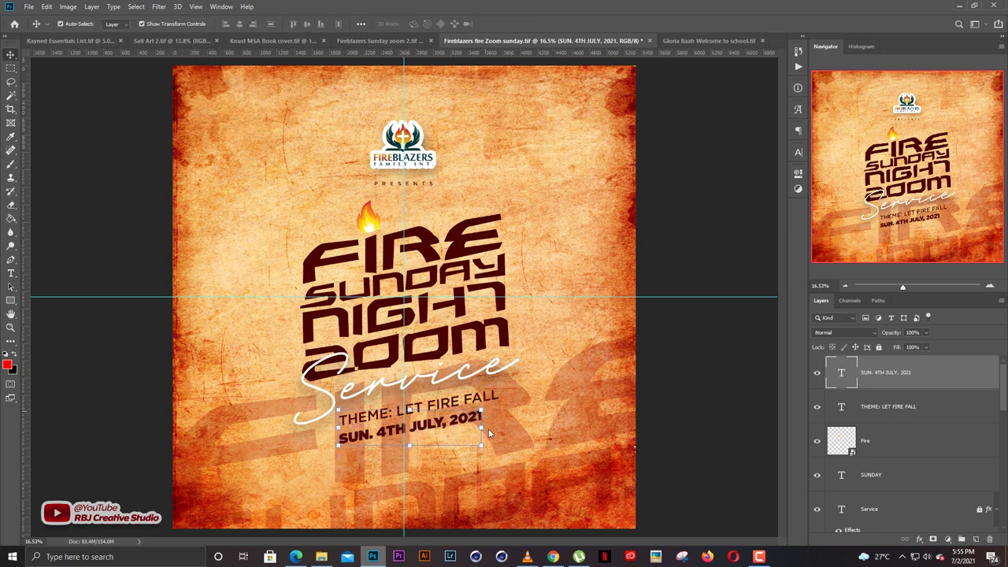
key("ctrl+t")
left_click_drag(521, 458, 526, 449)
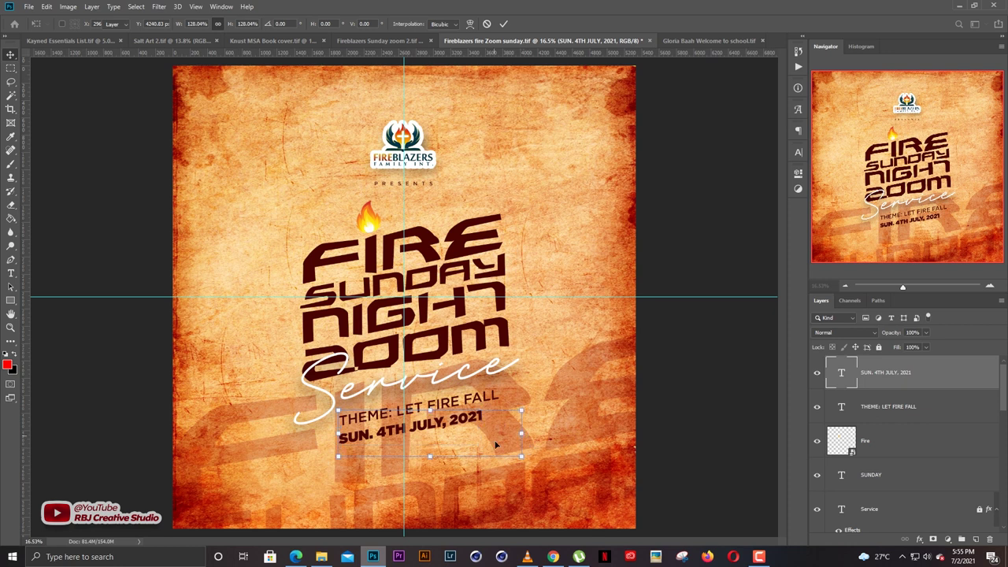
key("Return")
left_click_drag(457, 437, 455, 426)
key("t")
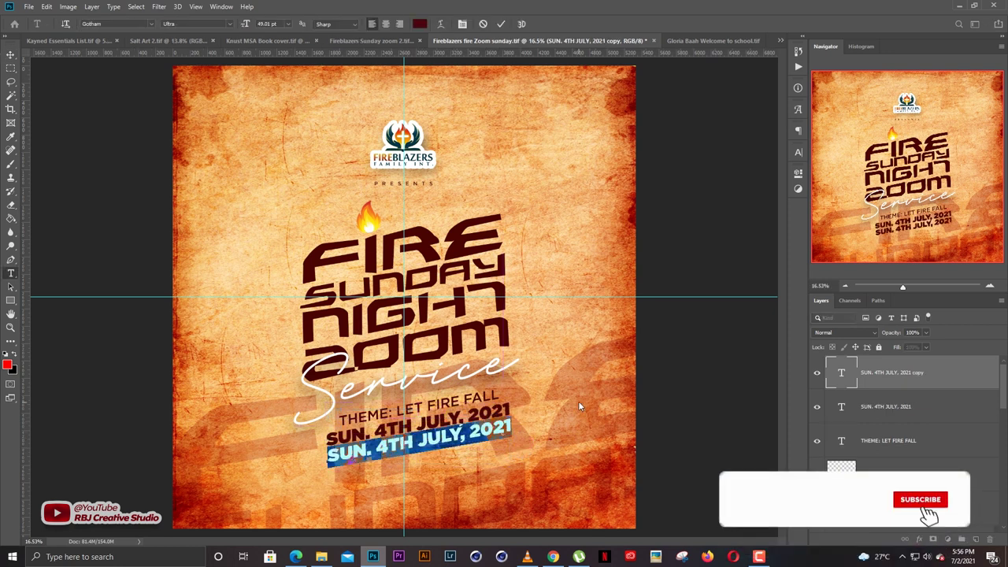
Enter 8:00PM GMT in the copied line and centre it beneath the date
type("8:")
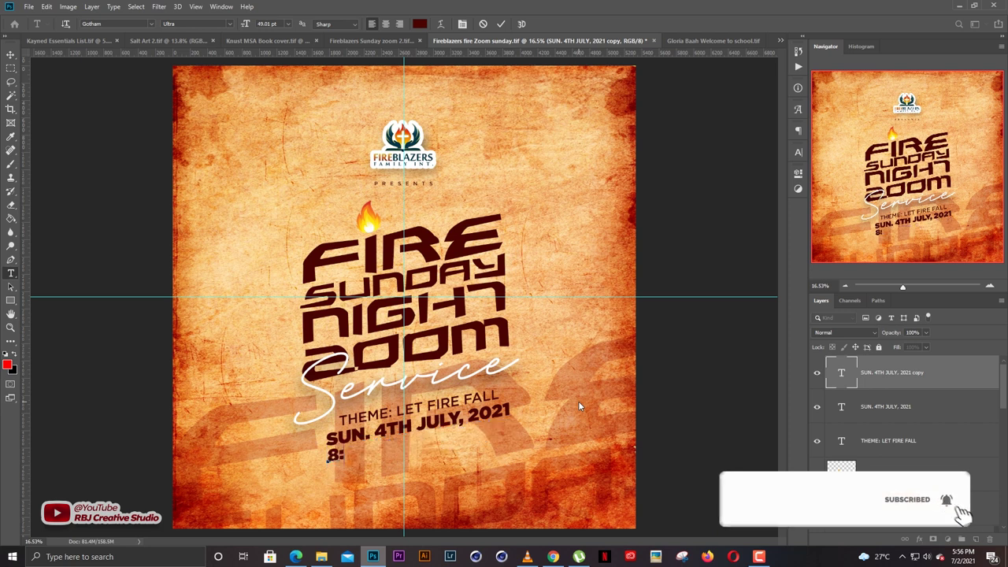
type("00PM")
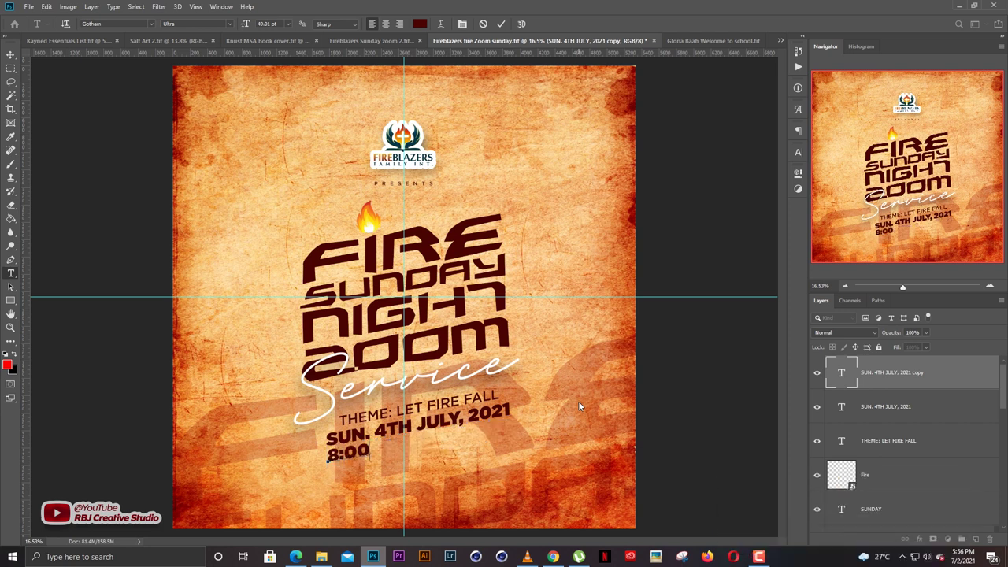
type(" GMT")
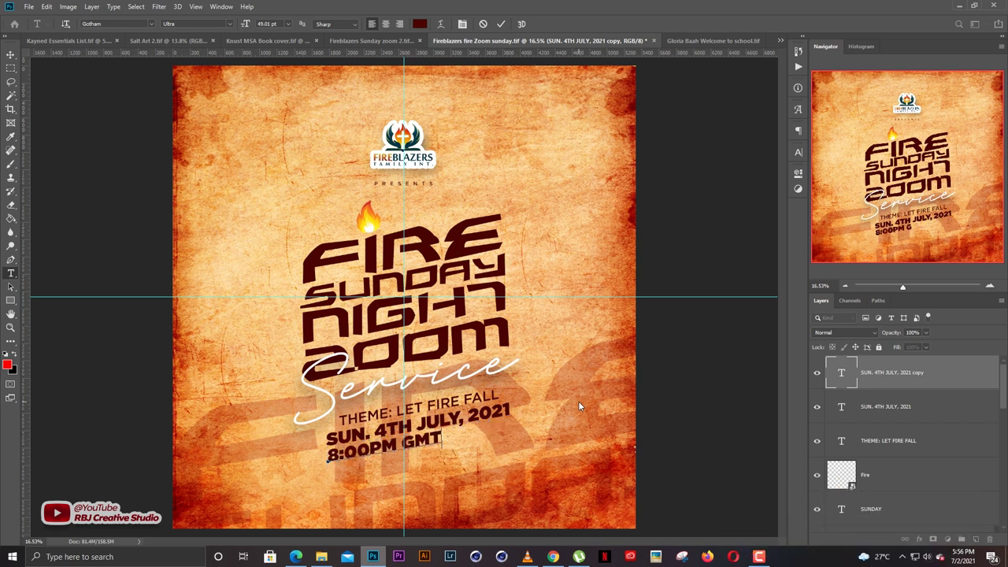
key("ctrl+Return")
key("v")
left_click_drag(383, 446, 466, 450)
key("ctrl+t")
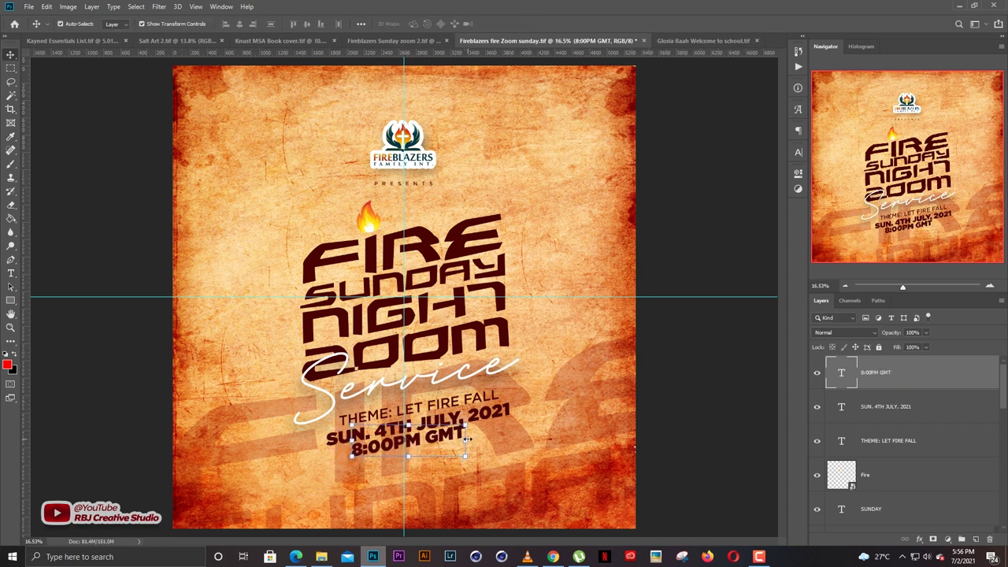
left_click(598, 357)
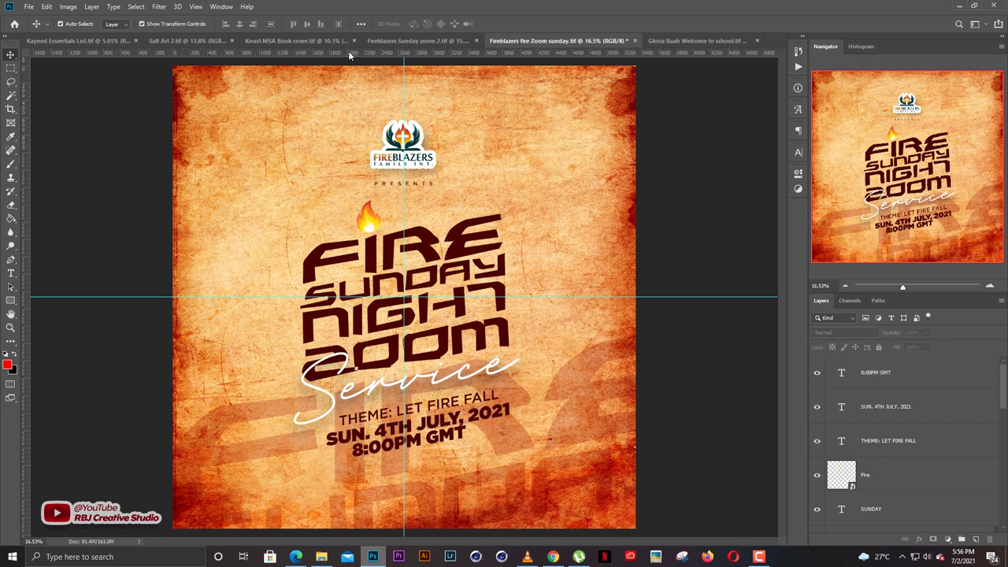
left_click(451, 420)
Copy the theme line below the time, retype it as MEETING ID with the Zoom number, and save
left_click_drag(461, 404, 461, 438)
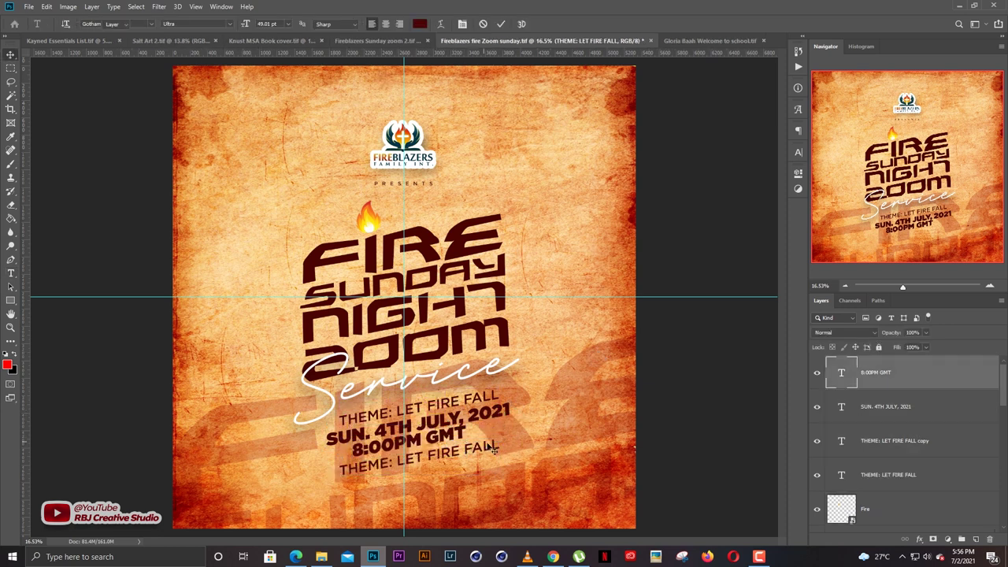
left_click(508, 416)
left_click_drag(493, 457, 494, 451)
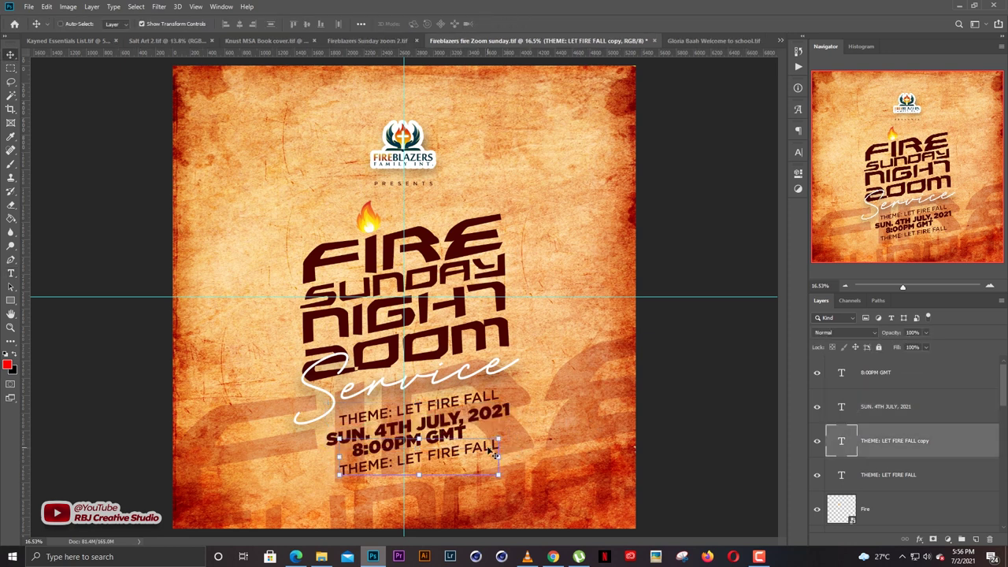
key("ctrl+shift+bracketright")
double_click(443, 457)
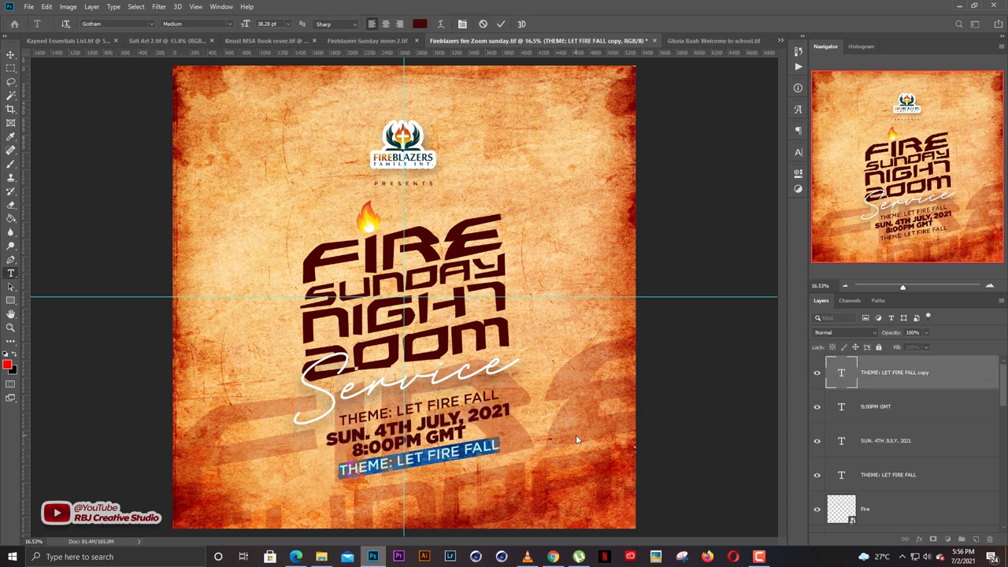
type("MEETING")
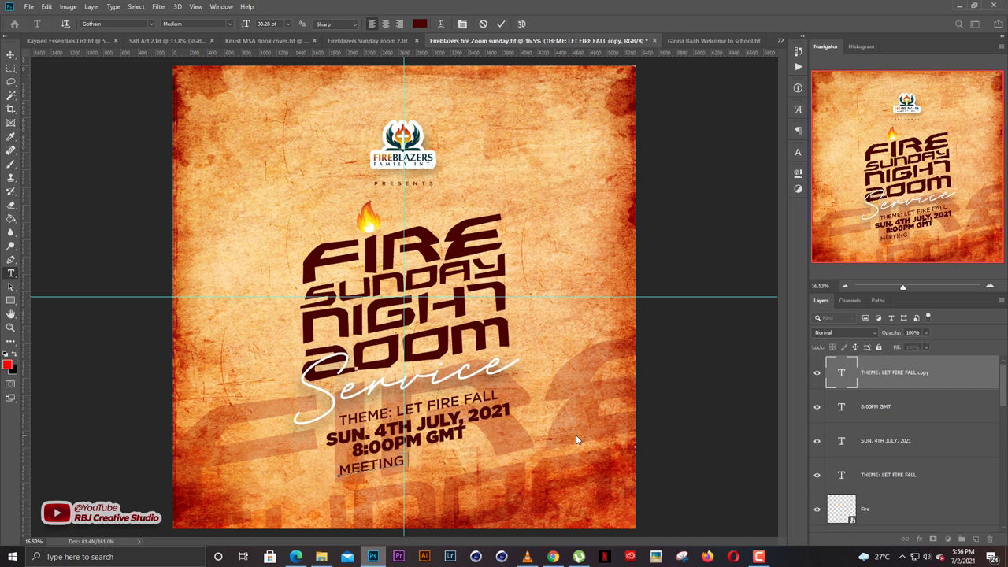
type(" ID:")
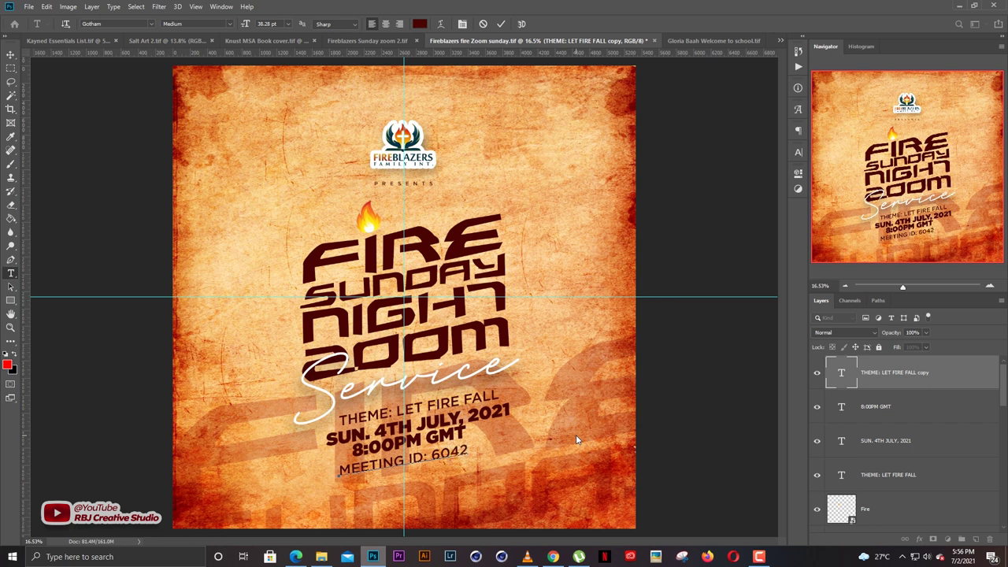
key("ctrl+Return")
key("v")
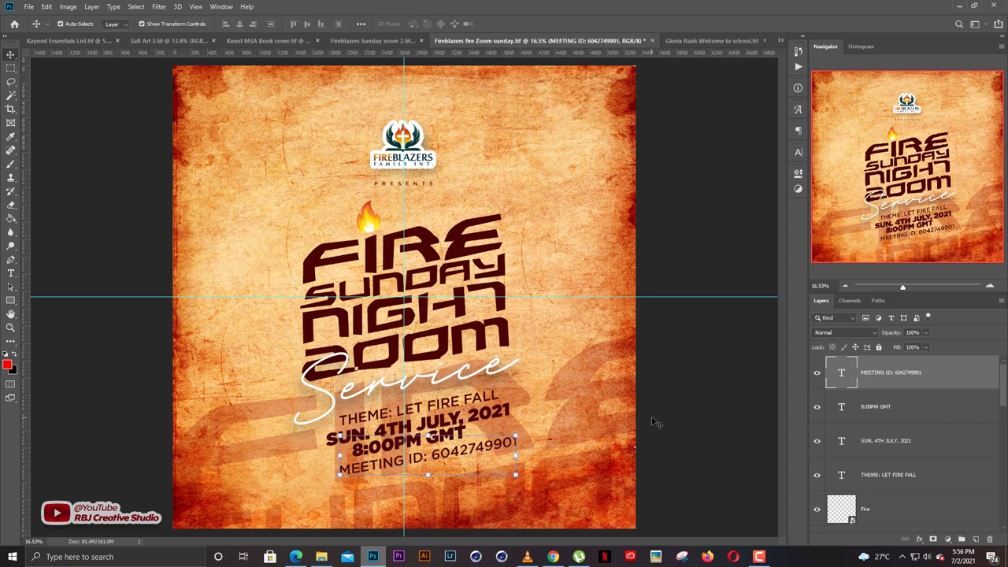
key("ctrl+s")
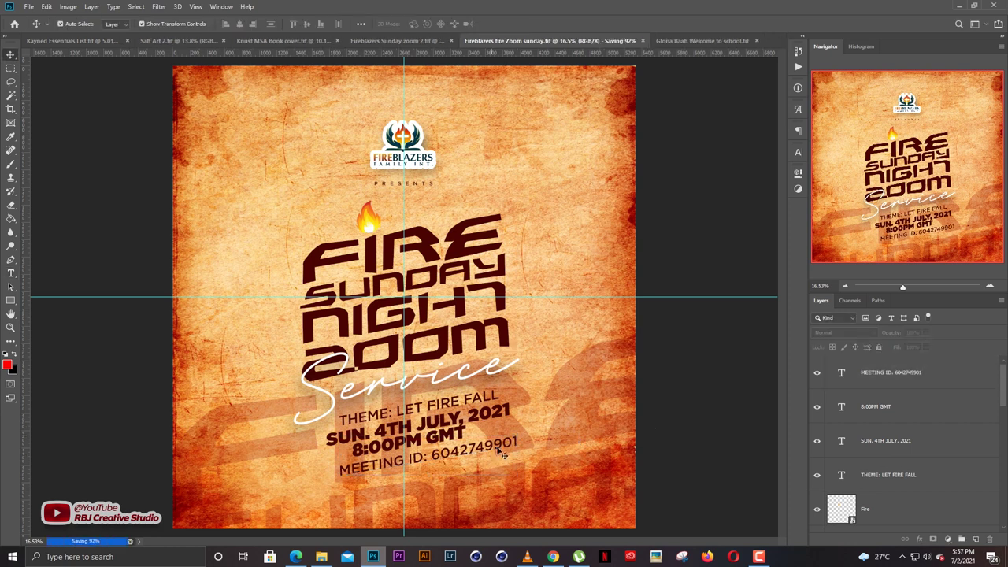
Duplicate the meeting ID line as a PASSWORD line with the Zoom passcode beneath it
mouse_move(508, 441)
left_mouse_down()
mouse_move(495, 442)
mouse_move(505, 461)
left_mouse_up()
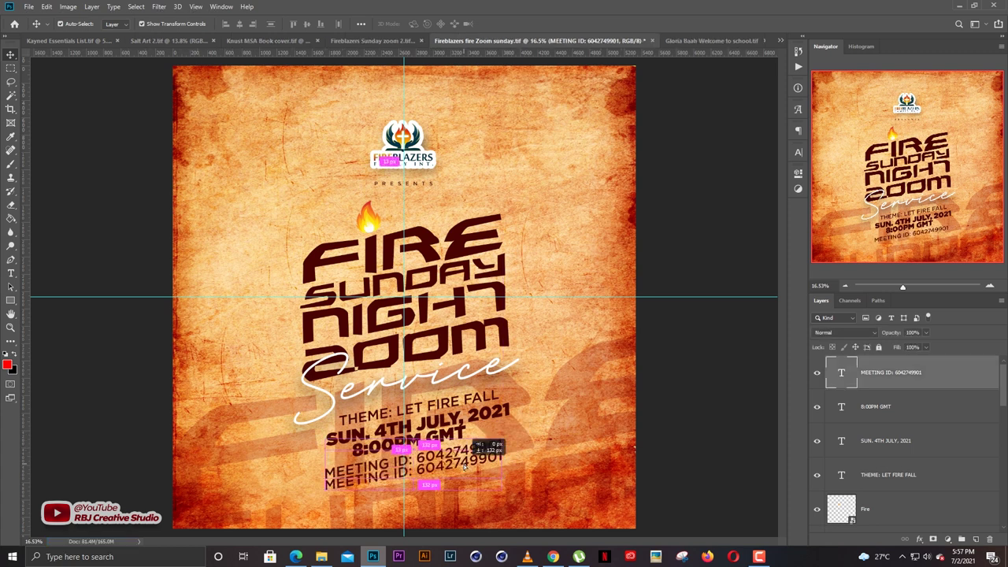
double_click(414, 472)
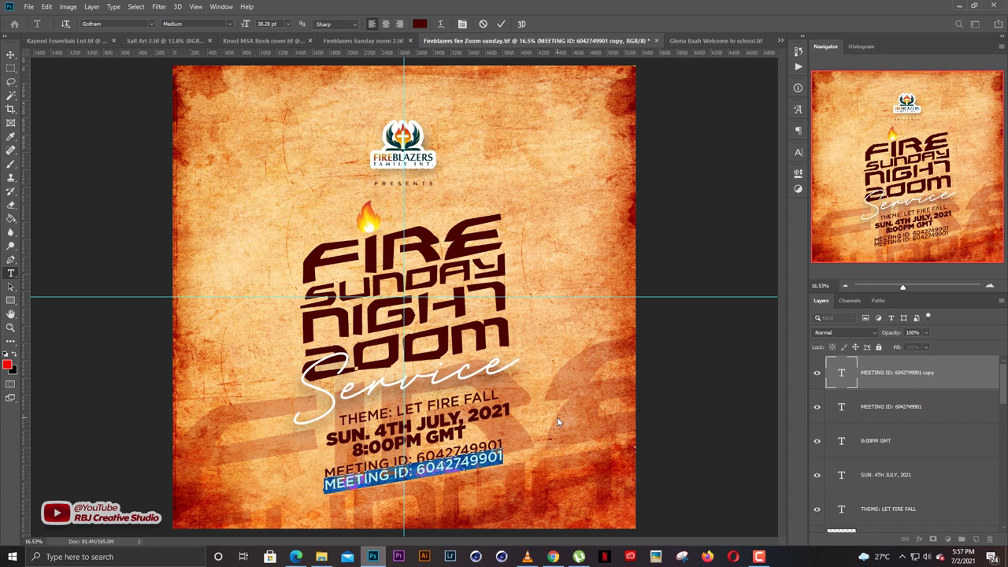
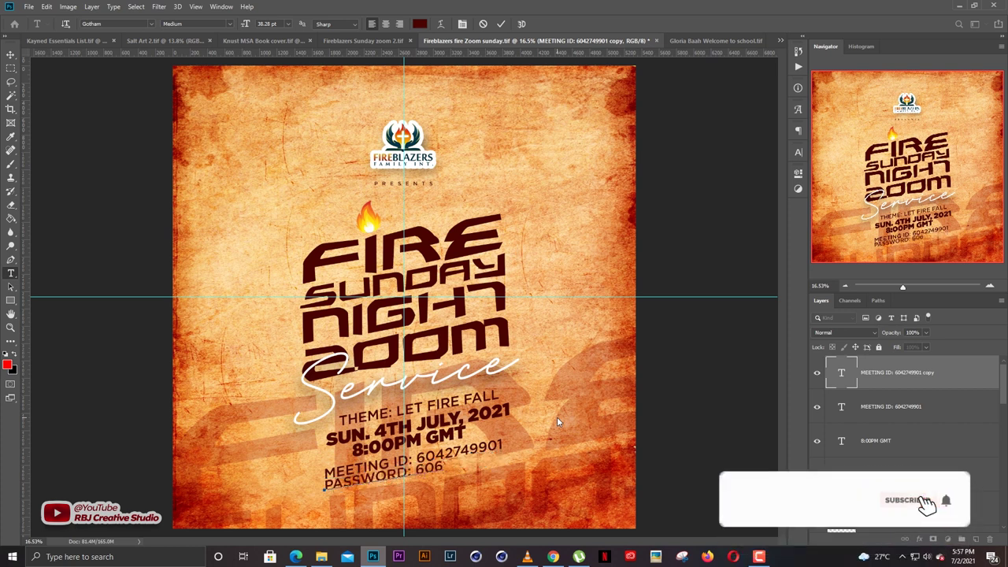
key("ctrl+Return")
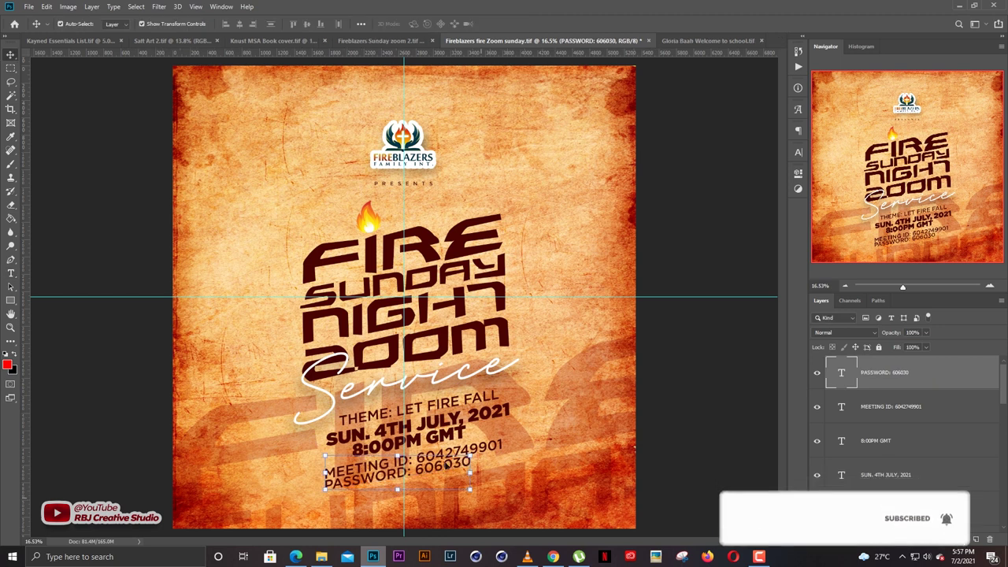
left_click_drag(439, 471, 458, 471)
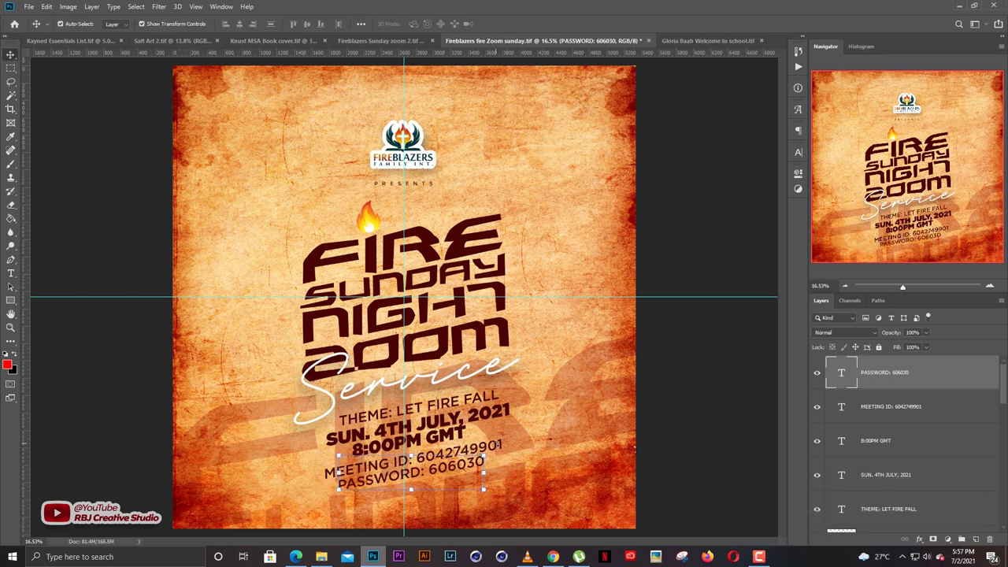
Scale the meeting ID and password lines down together, then copy the password line lower
left_click(498, 445, "shift")
key("ctrl+t")
left_click_drag(501, 443, 477, 435)
key("Return")
left_click(660, 405)
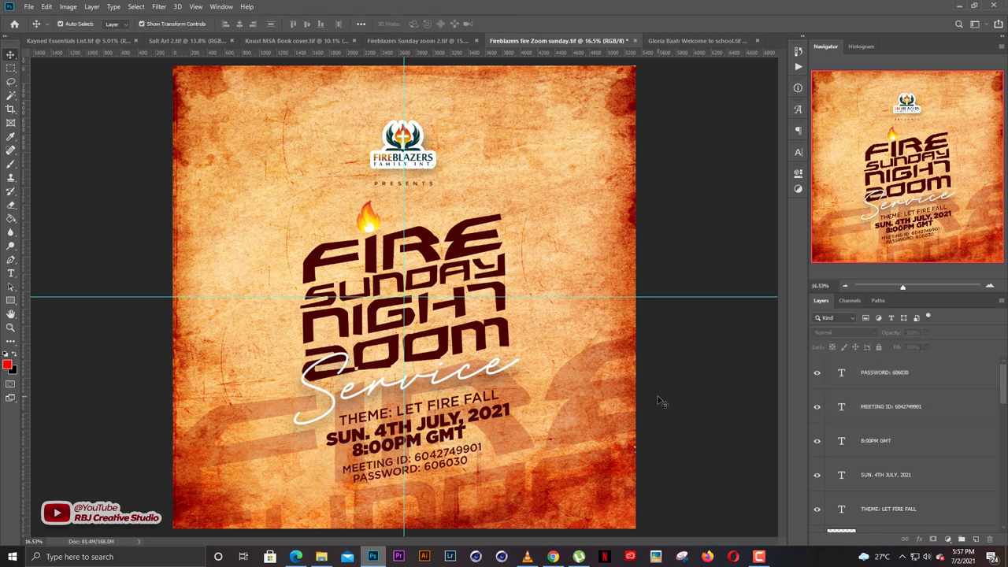
left_click(453, 464)
left_click_drag(454, 465, 456, 486)
Copy the contact phone numbers from the Sunday zoom 2 flyer
double_click(442, 489)
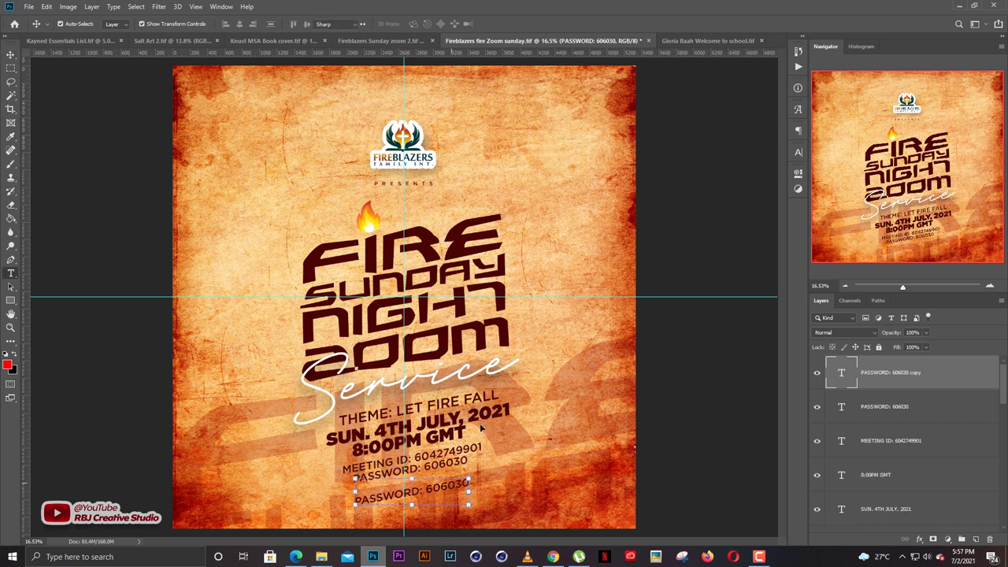
left_click(379, 41)
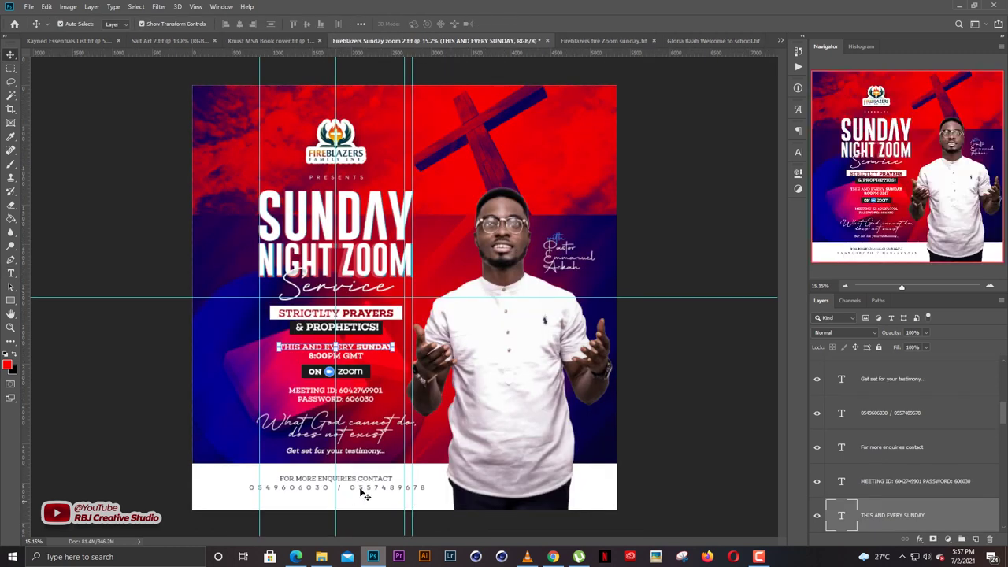
left_click(365, 494)
double_click(368, 492)
right_click(368, 493)
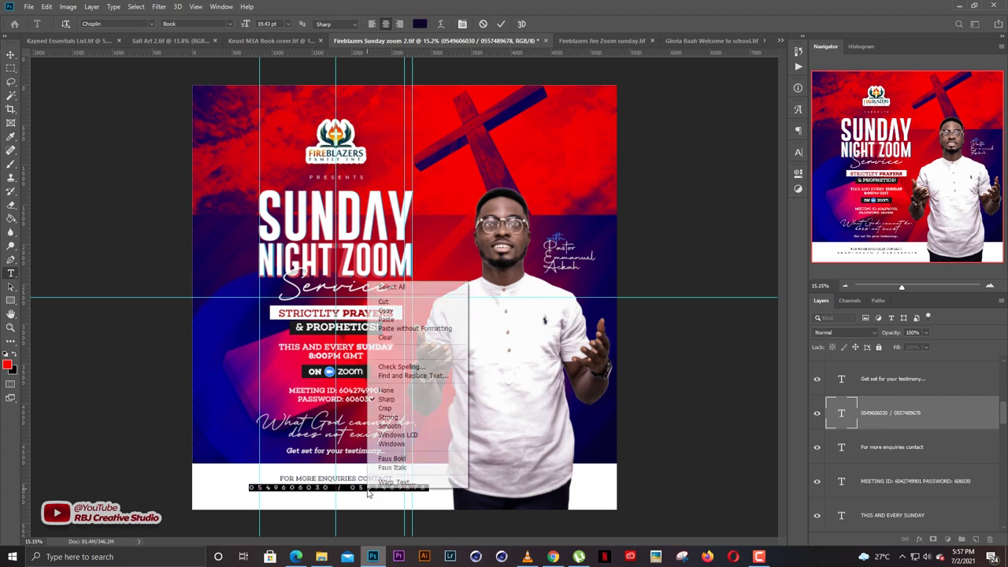
key("Escape")
key("ctrl+Return")
key("v")
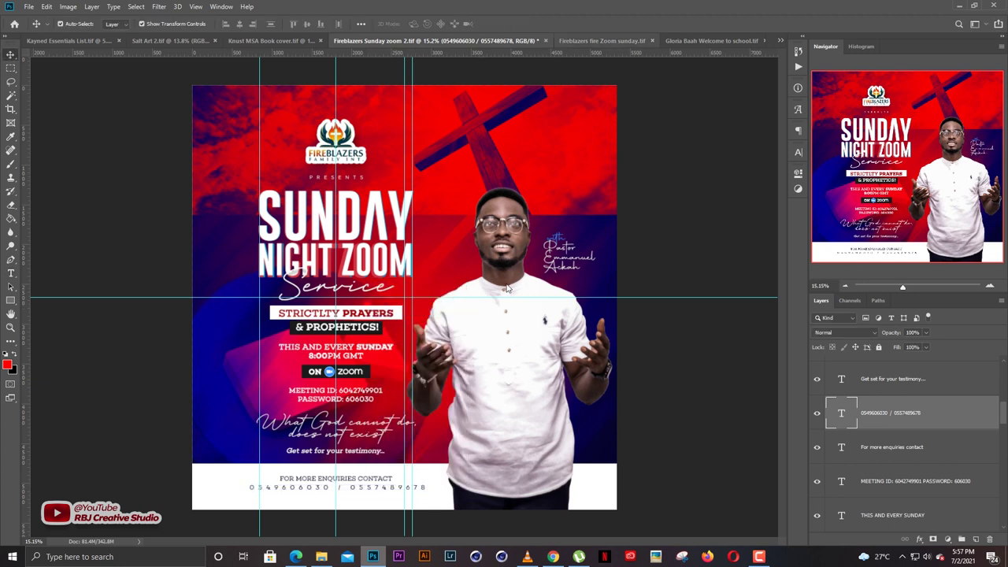
key("ctrl+Tab")
Paste the phone numbers over the password copy in dark red SemiBold
double_click(431, 492)
right_click(432, 490)
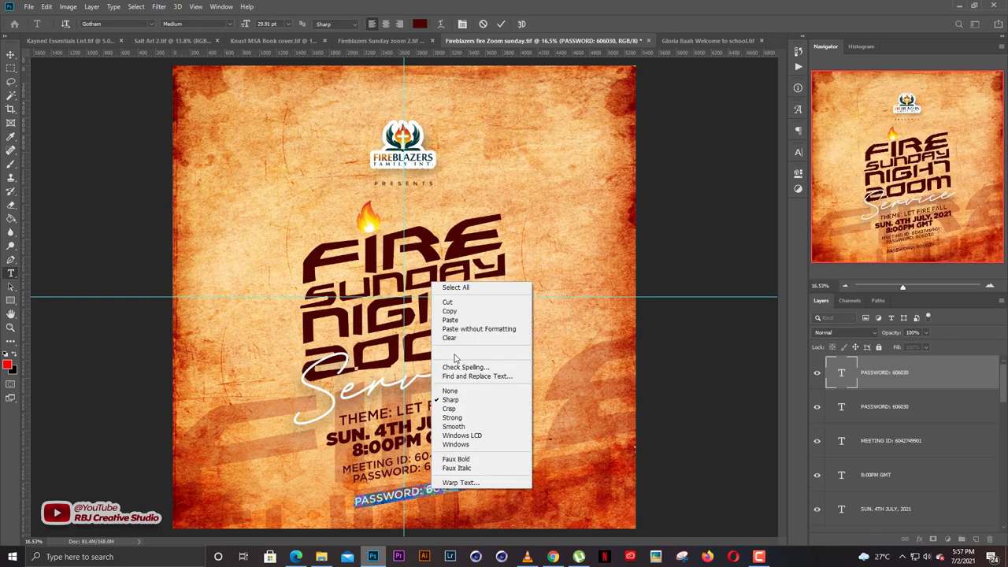
left_click(450, 320)
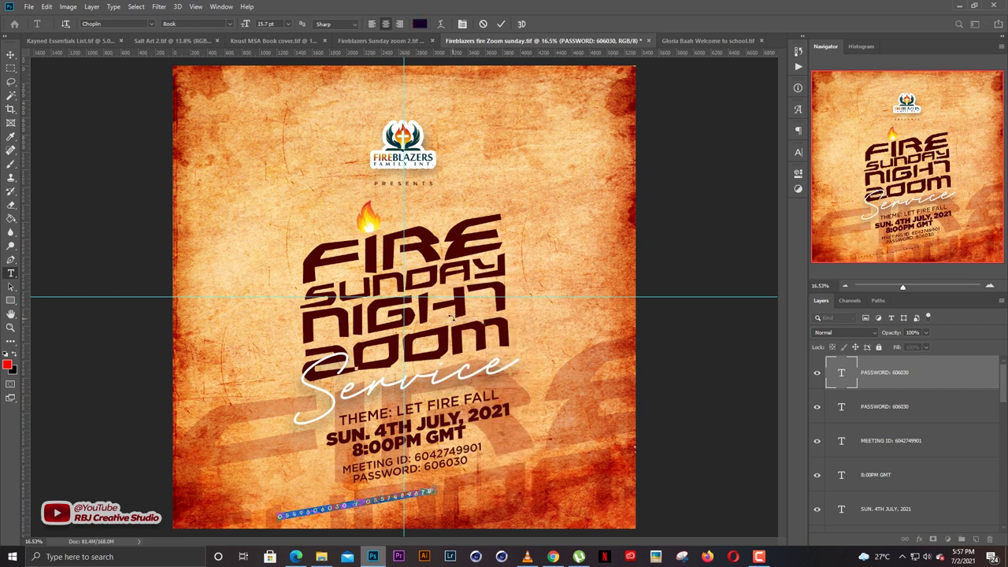
left_click(420, 23)
left_click(327, 248)
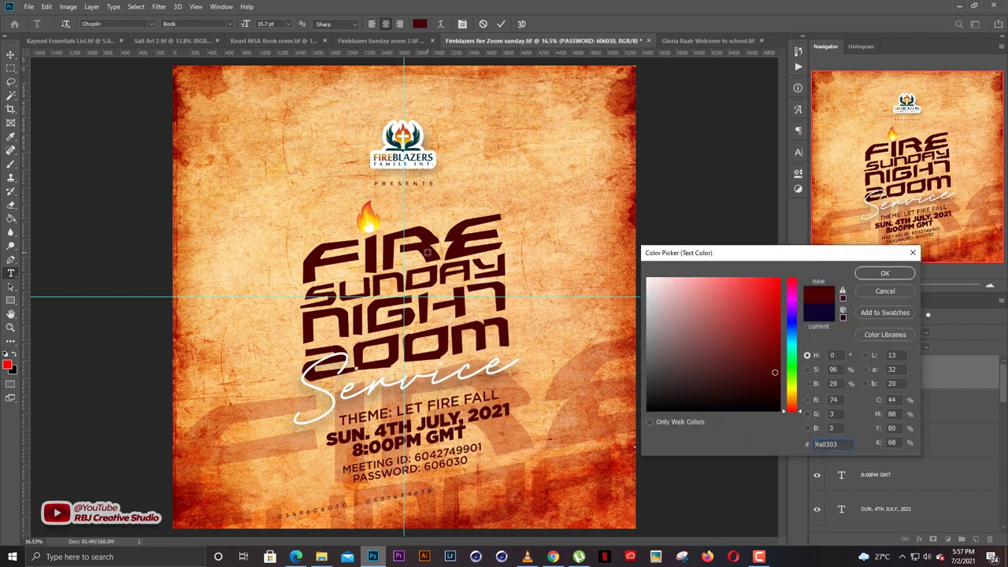
key("Return")
left_click(227, 24)
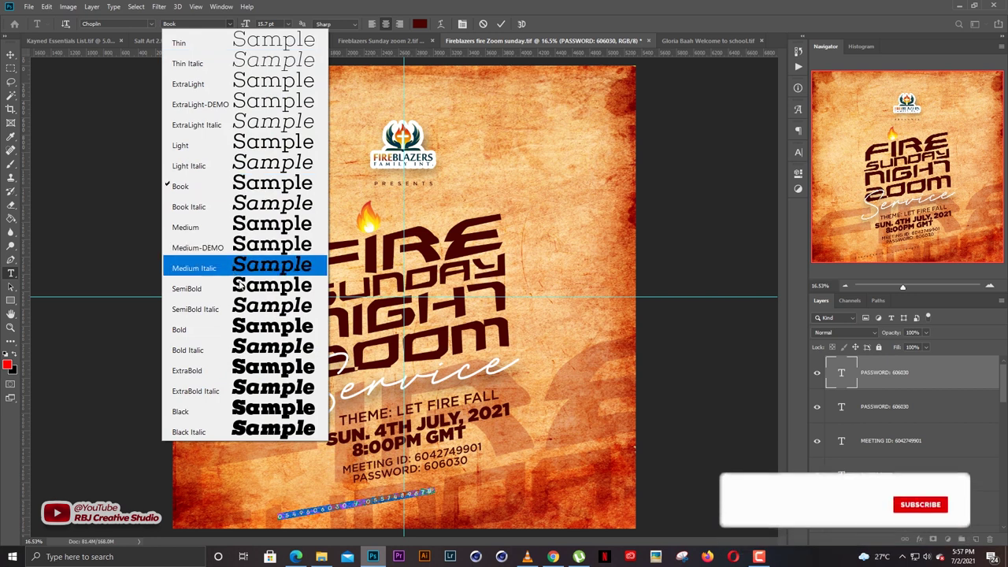
left_click(189, 285)
key("ctrl+Return")
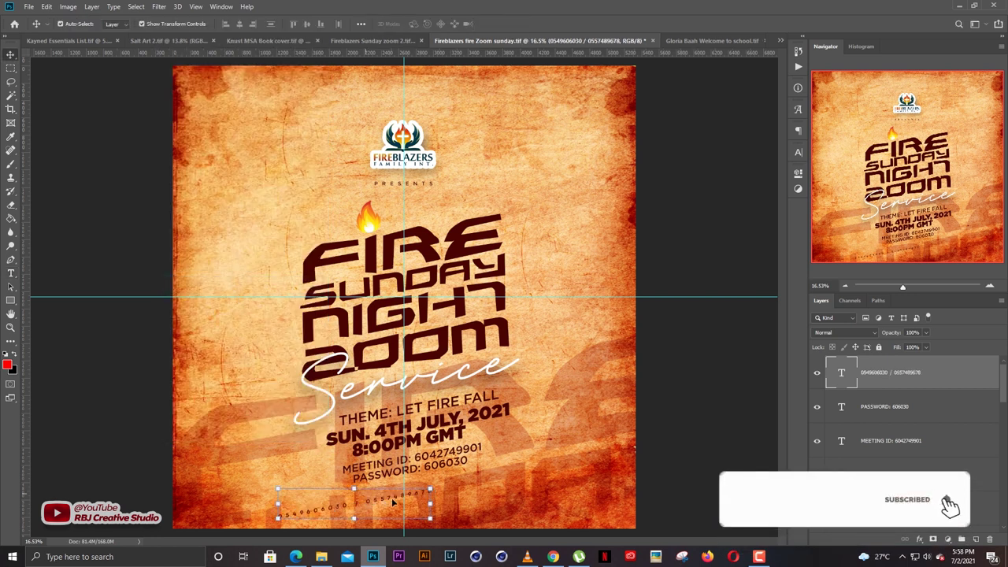
Set the numbers' tracking to 320, enlarge them, and place them along the bottom edge
double_click(488, 480)
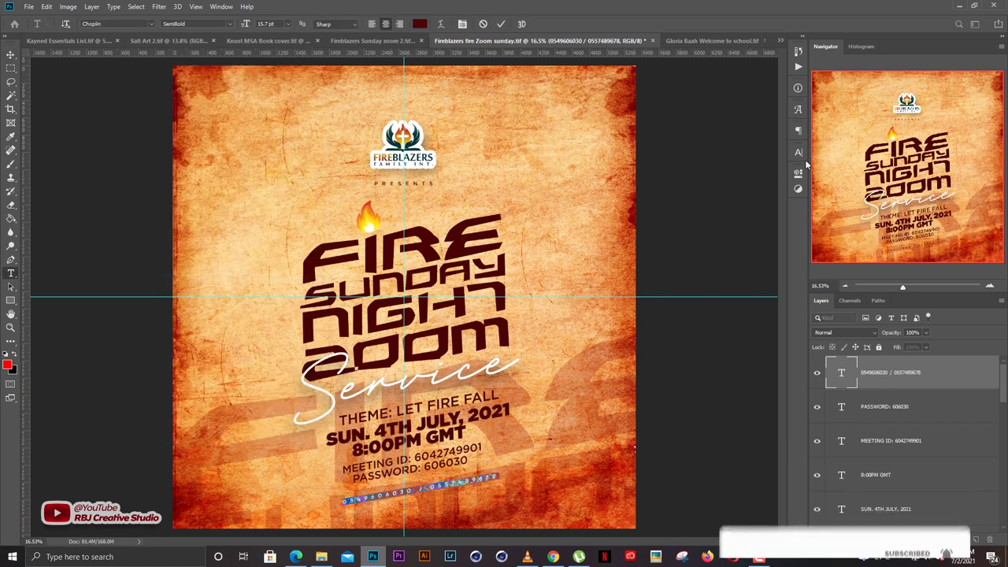
left_click(798, 152)
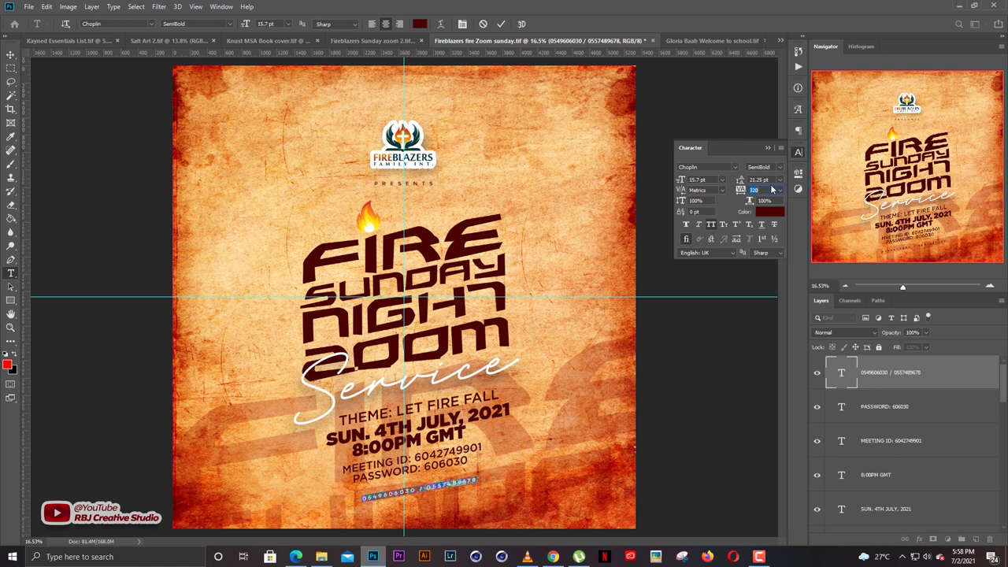
type("320")
key("ctrl+Return")
key("ctrl+t")
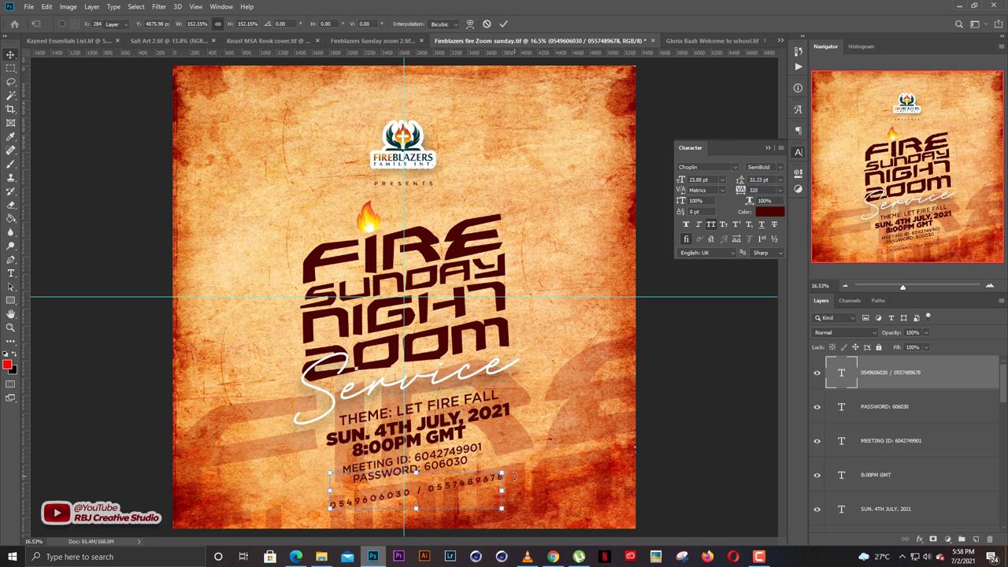
key("Return")
left_click_drag(480, 482, 477, 475)
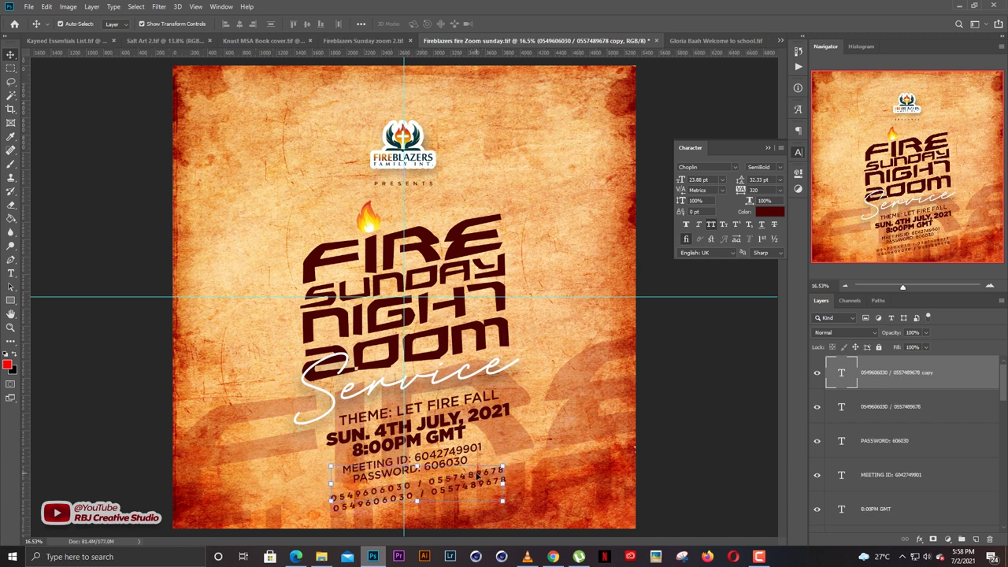
Retype the duplicate phone line as FOR MORE ENQUIRIES, CONTACT with tracking 0
double_click(477, 475)
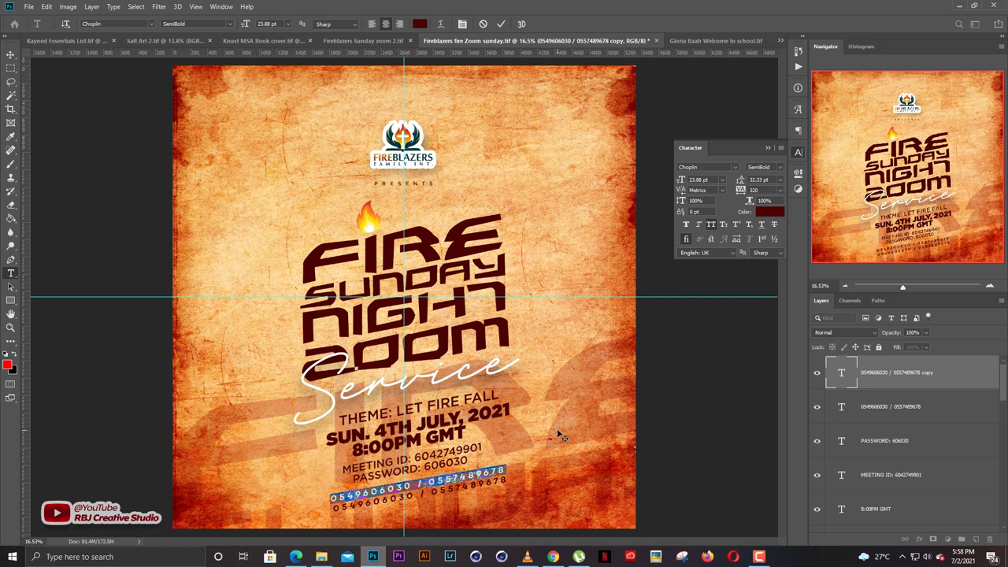
type("FOR MORE ENQU")
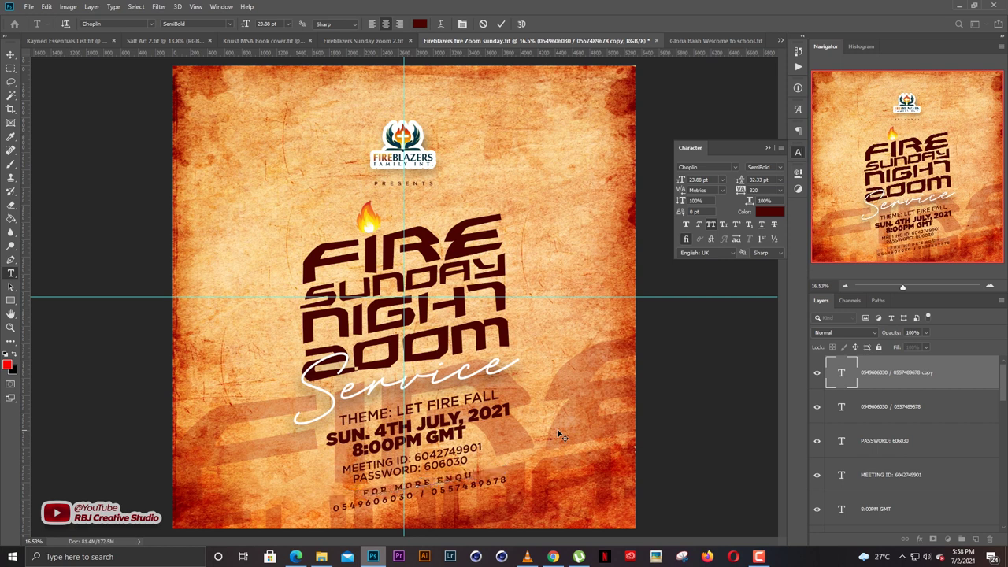
type("IRIE")
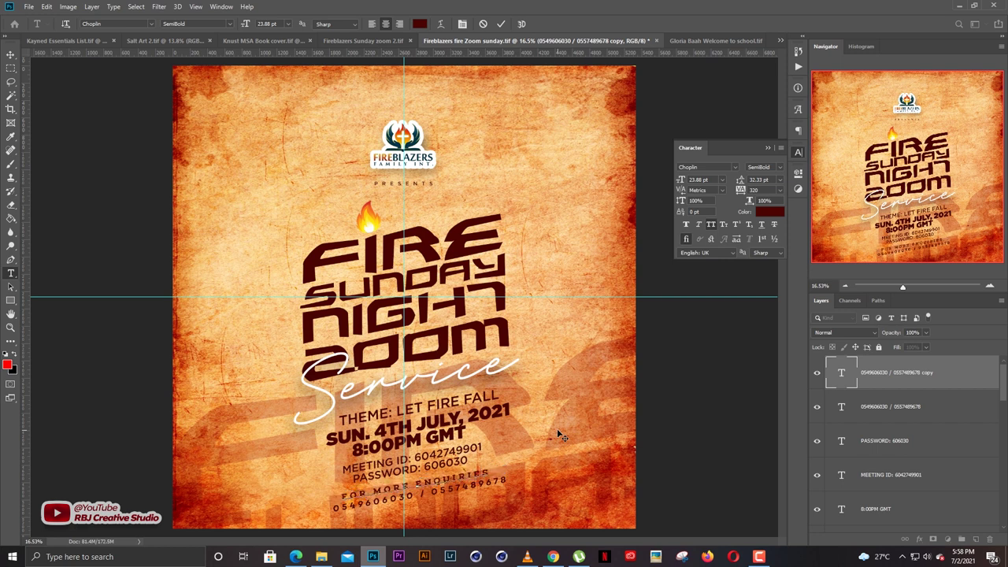
type("S")
type(" CON")
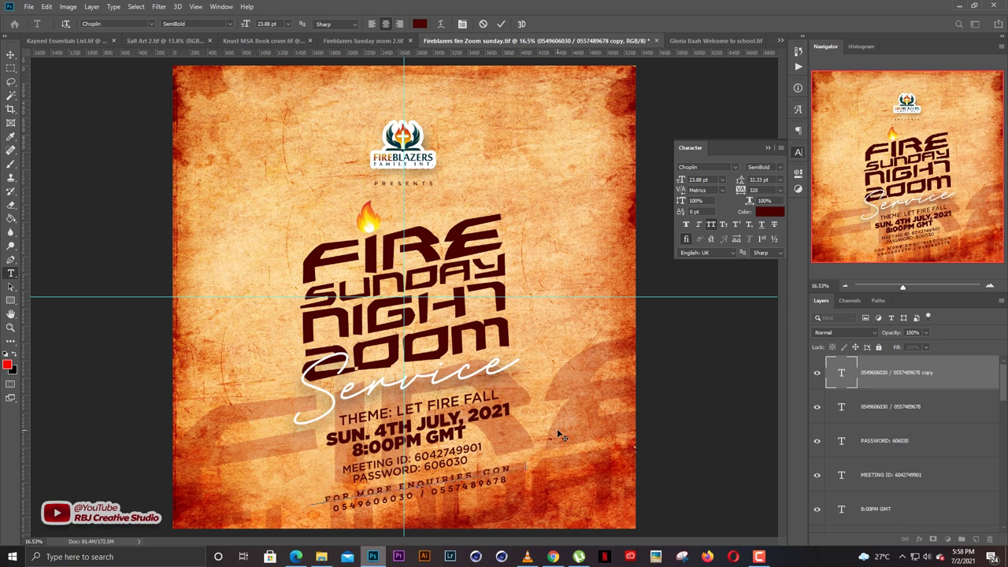
type("TACT")
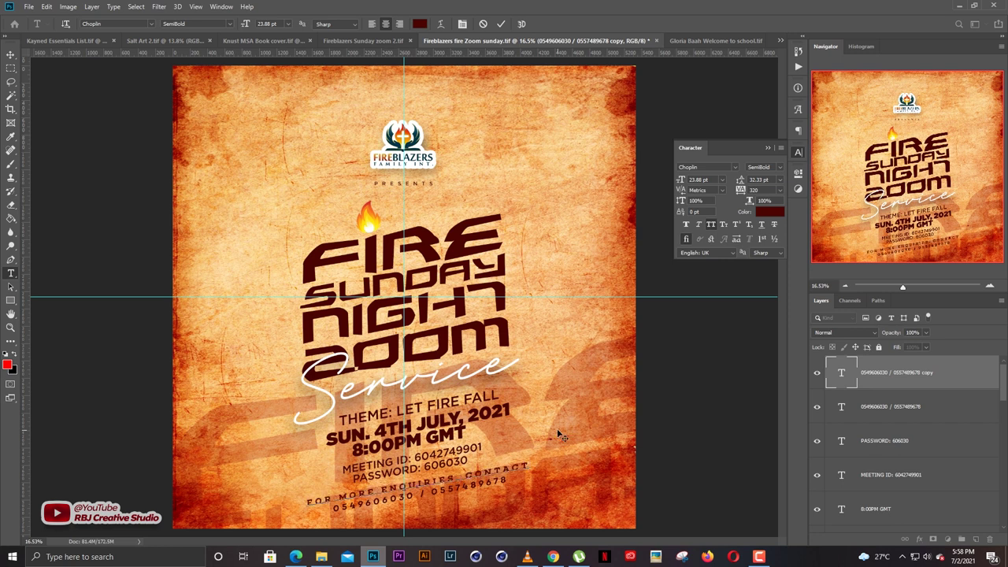
key("ctrl+a")
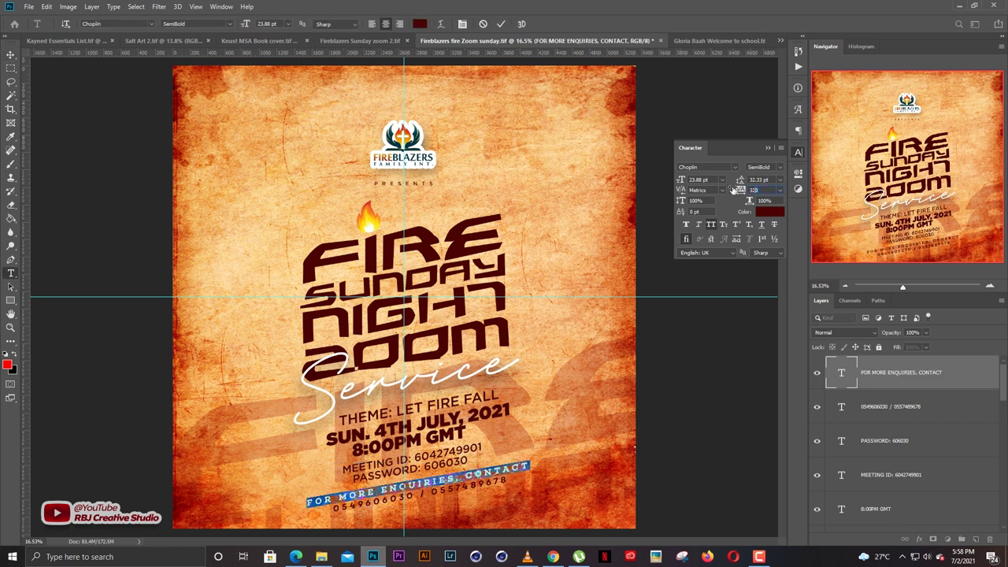
type("0")
key("Return")
key("ctrl+Return")
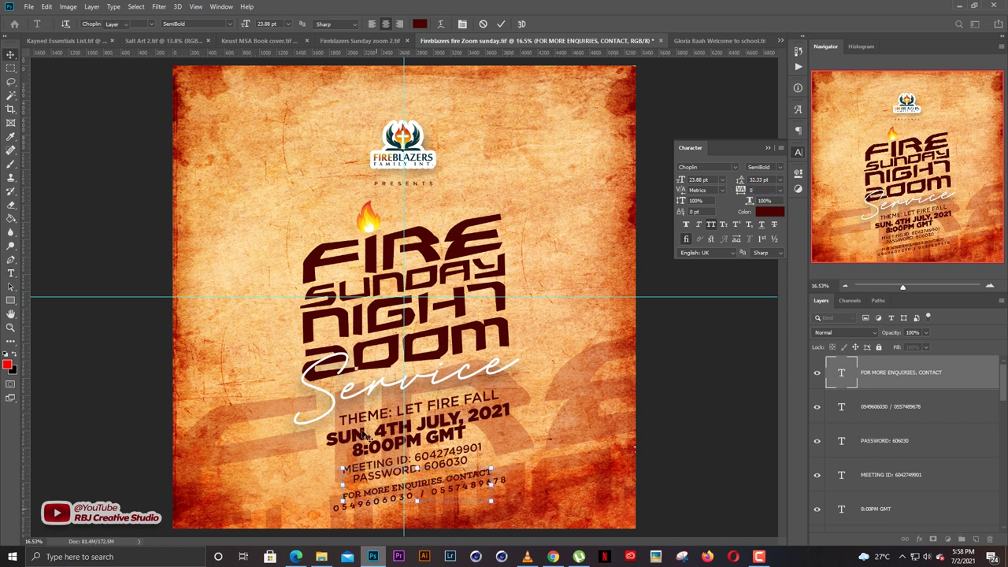
key("v")
left_click(547, 425)
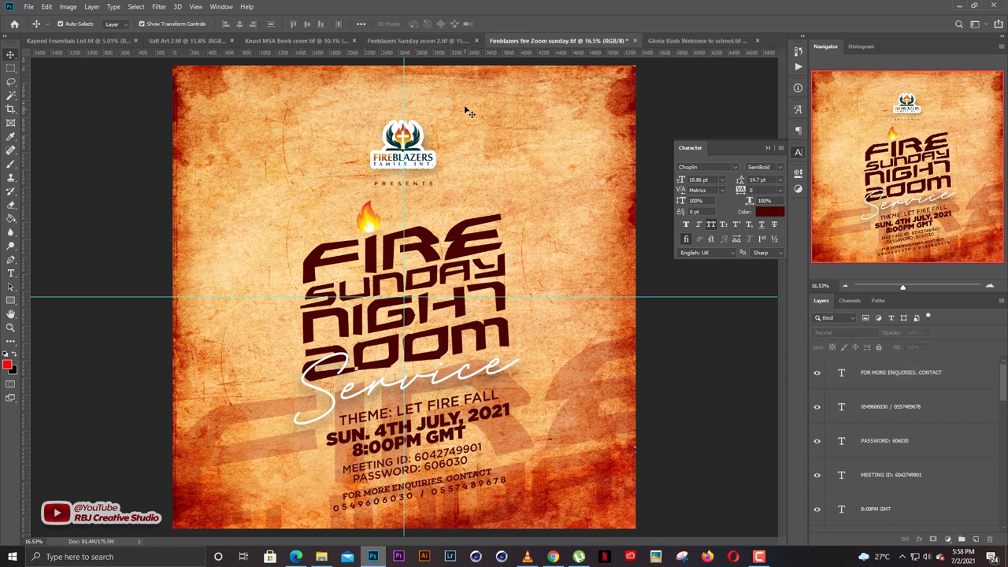
Move the logo-to-contacts layer group higher on the flyer, then switch to Sunday zoom 2
left_click(494, 509)
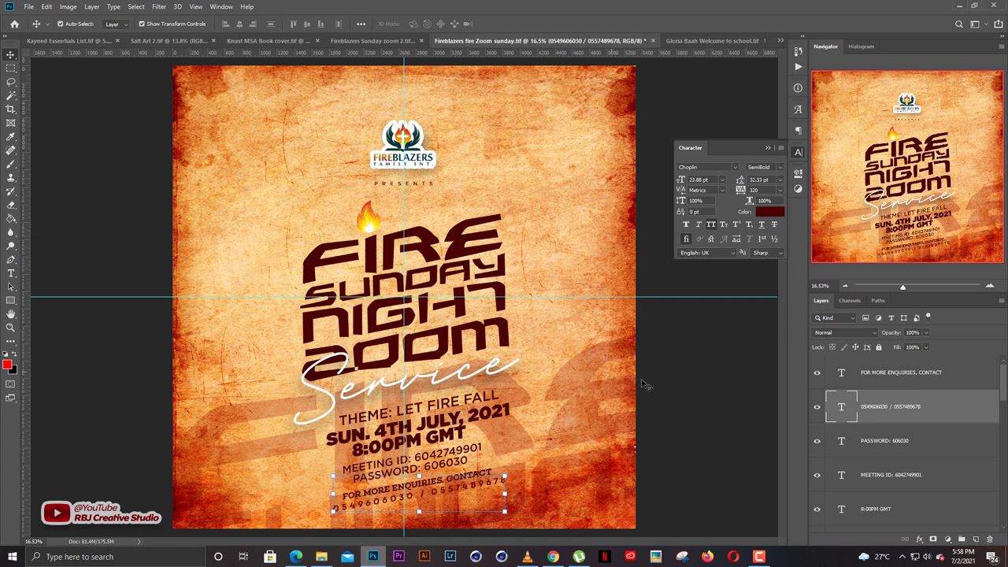
left_click(556, 464)
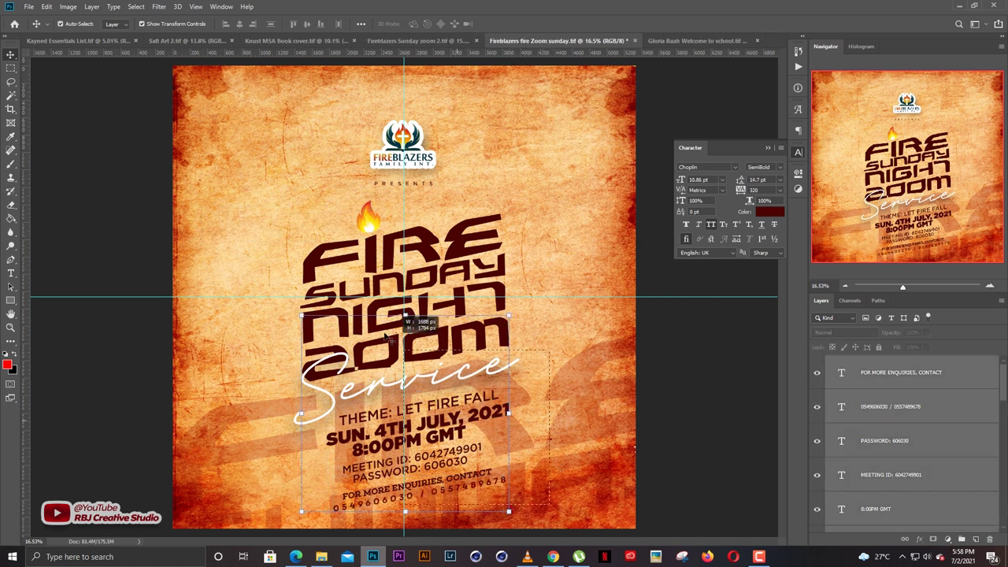
left_click_drag(555, 493, 298, 204)
mouse_move(427, 242)
left_mouse_down()
mouse_move(429, 224)
mouse_move(429, 243)
left_mouse_up()
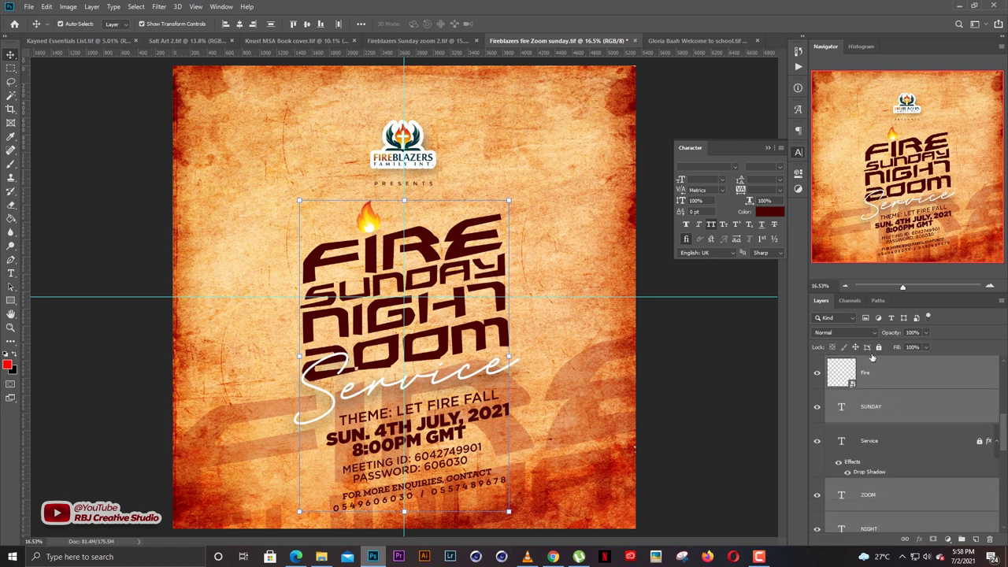
left_click(872, 358)
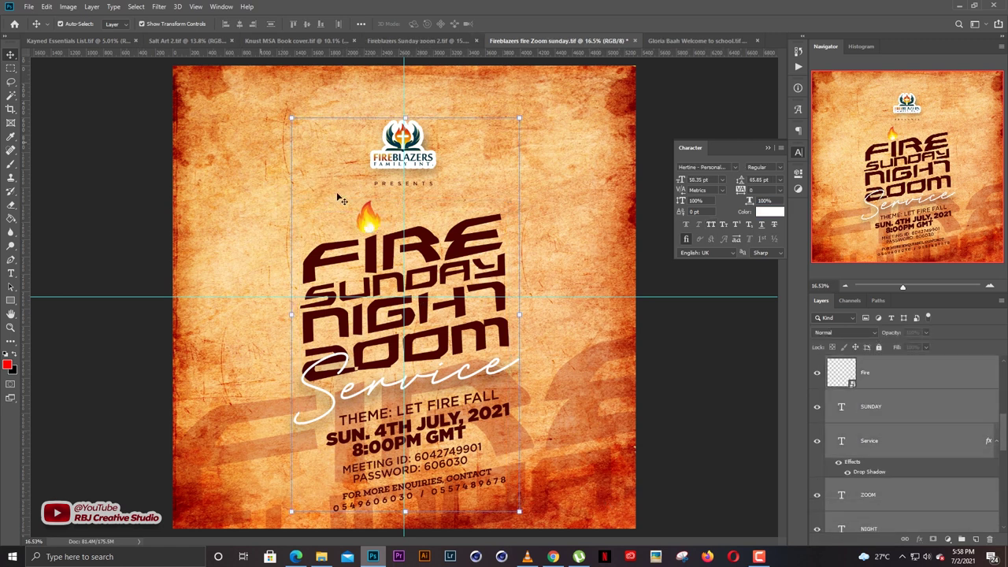
left_click_drag(428, 242, 426, 215)
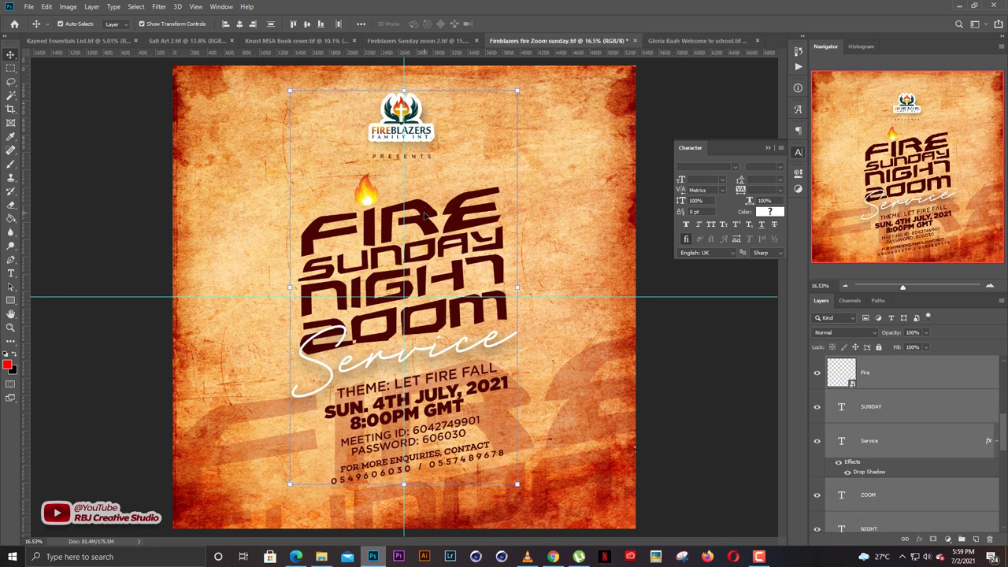
left_click(768, 148)
left_click_drag(709, 237, 712, 239)
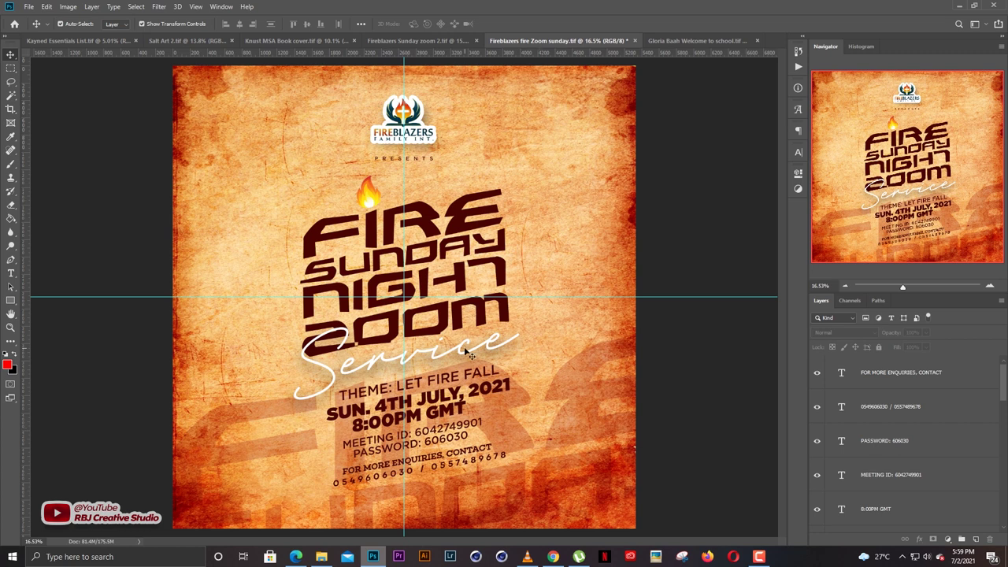
left_click(445, 41)
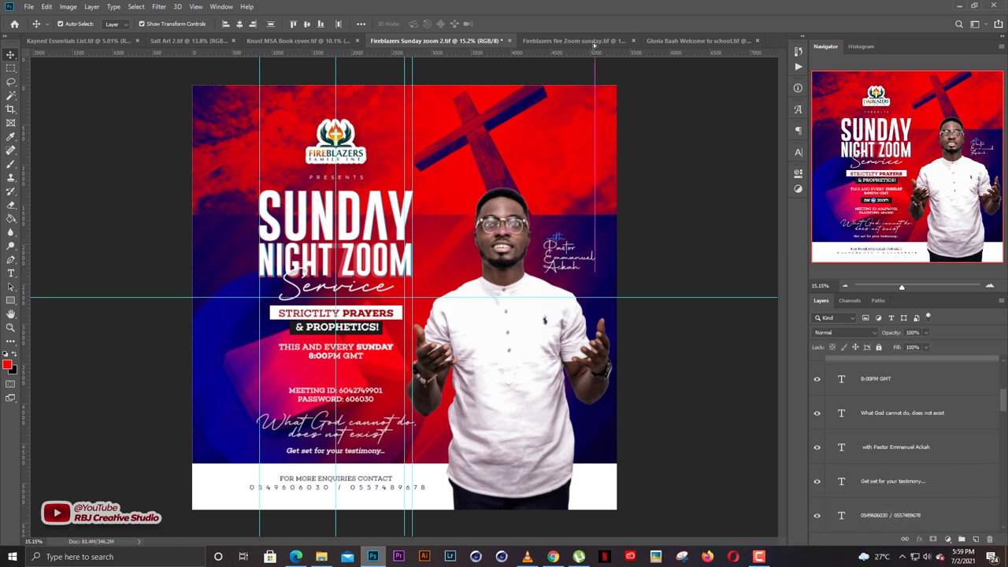
Back on the fire flyer, skew the ON ZOOM badge into a sideways slant
left_click(604, 41)
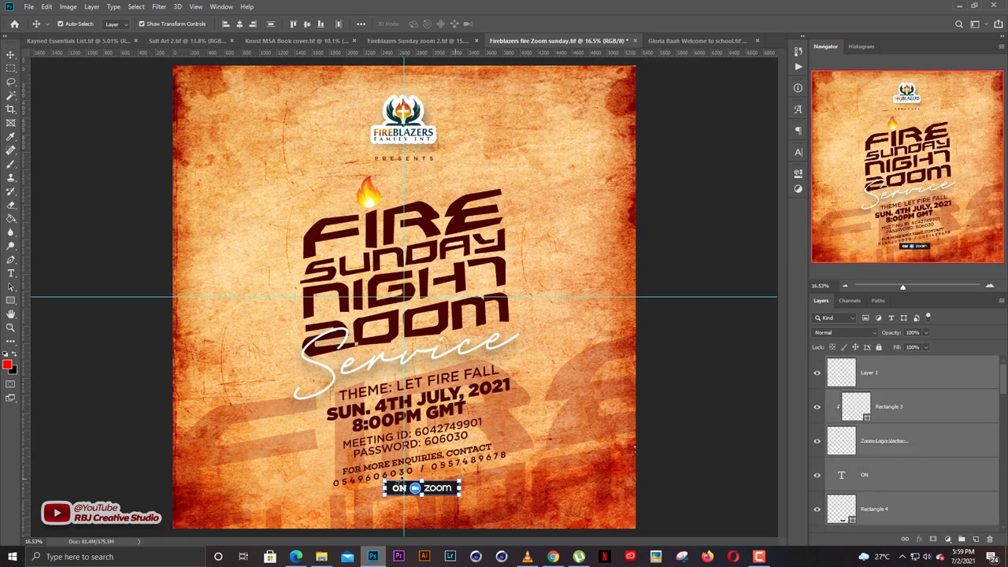
key("ctrl+t")
left_click_drag(425, 483, 474, 468)
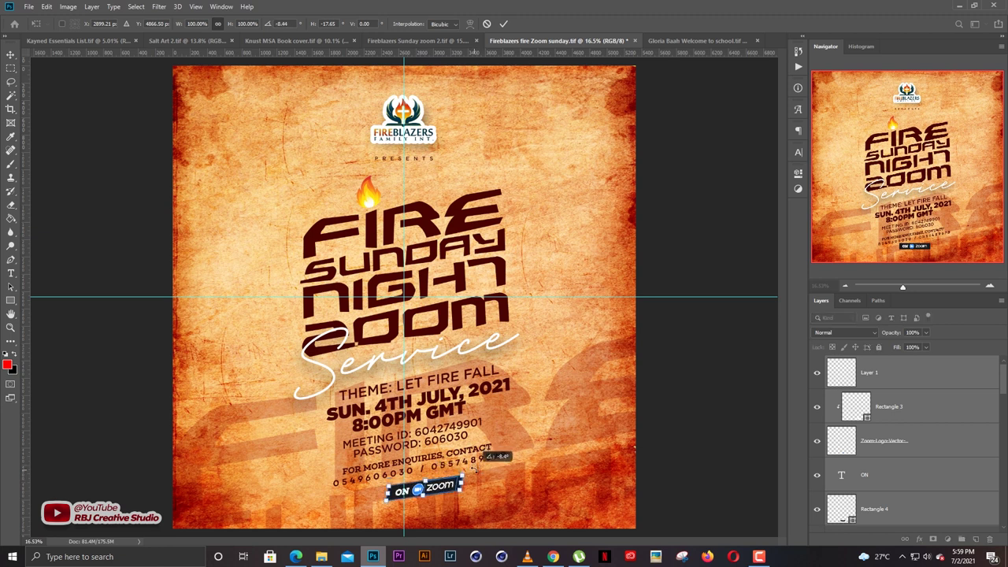
key("Return")
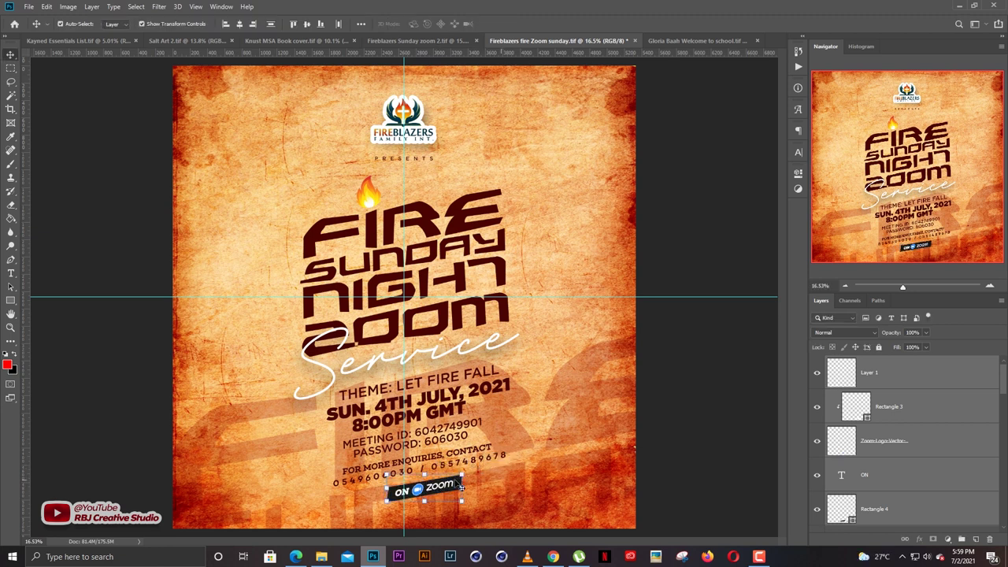
Select the badge's zoom logo, ON text and Rectangle 3 layers together
left_click(480, 457)
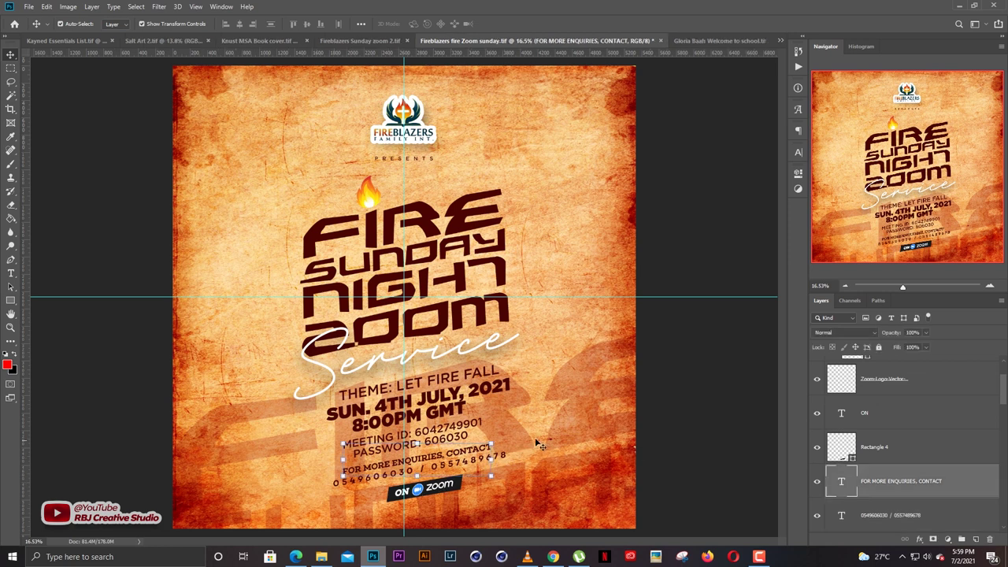
left_click(541, 446)
left_click(880, 445)
left_click(891, 386, "shift")
scroll(891, 386, "up", 1)
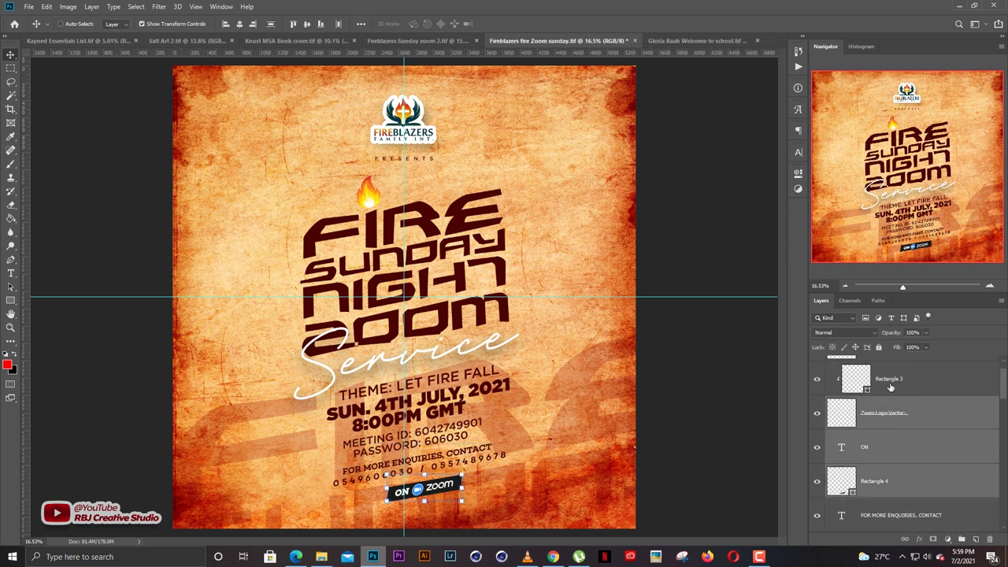
left_click(891, 386, "shift")
Move the badge up beside the 2021 date and 8:00PM GMT lines
key("ctrl+t")
left_click_drag(441, 486, 520, 399)
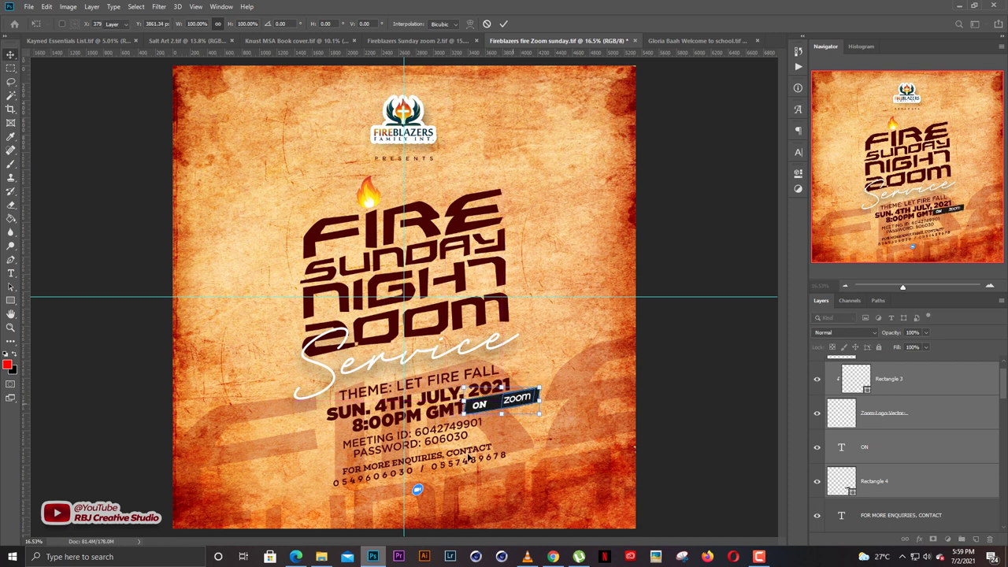
key("Escape")
key("ctrl+shift+alt+n")
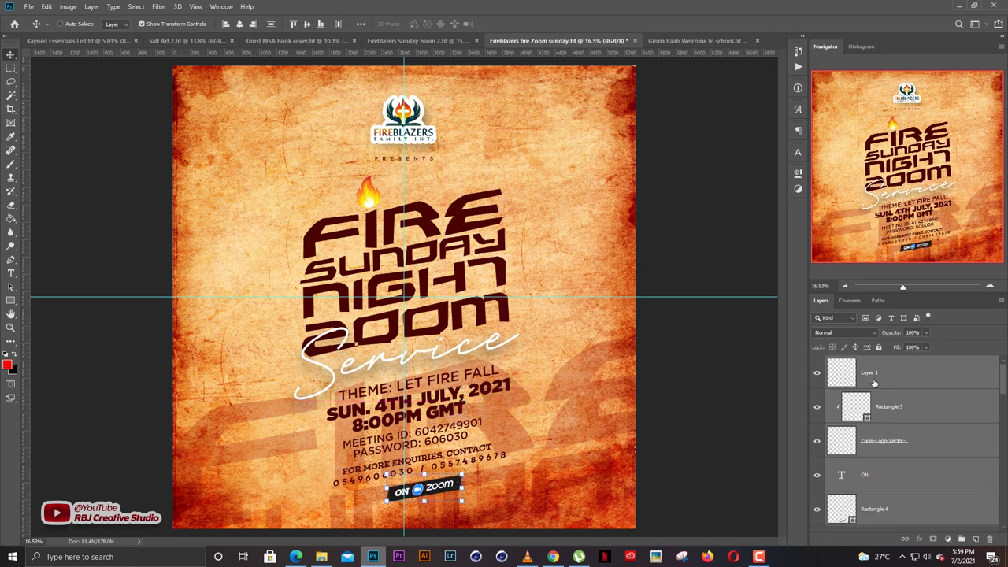
key("ctrl+t")
left_click_drag(425, 488, 526, 400)
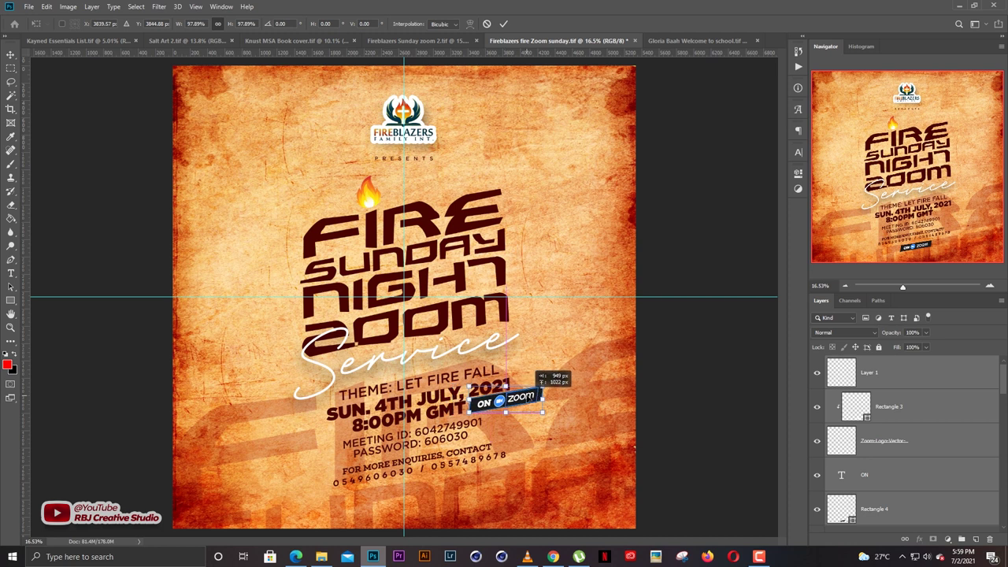
key("Return")
Move the phone numbers and enquiries line below the password line
left_click_drag(386, 494, 371, 457)
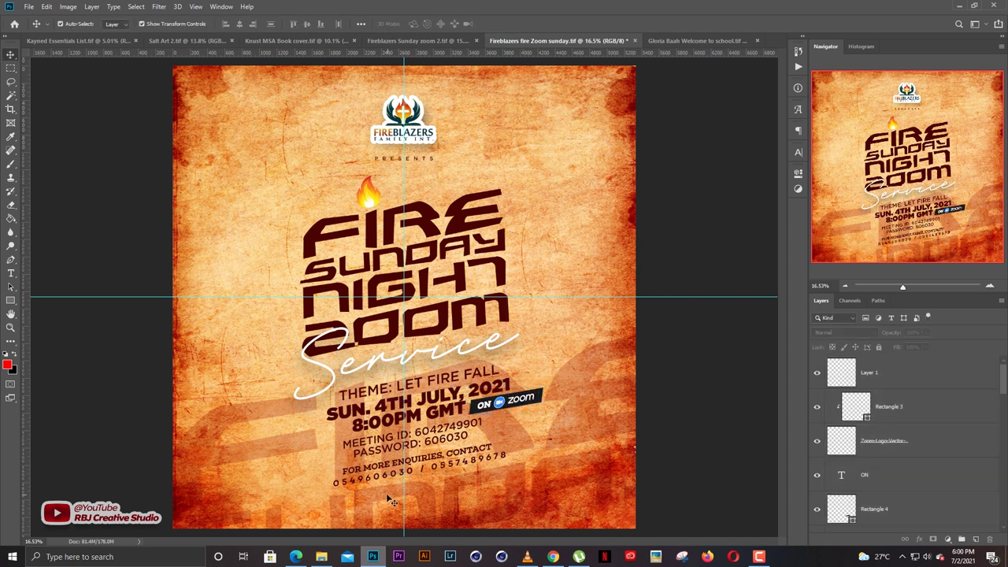
left_click(417, 463, "shift")
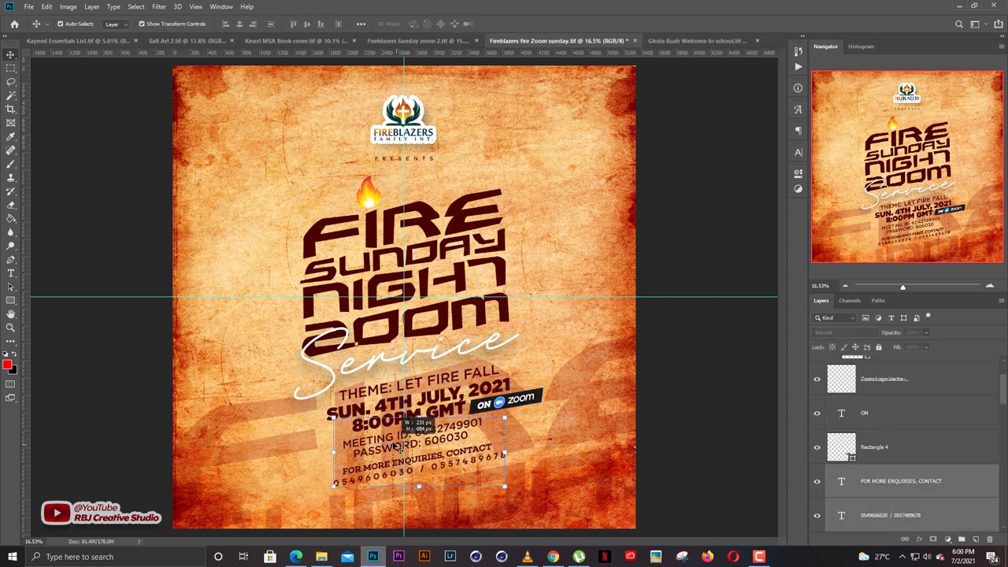
mouse_move(418, 464)
left_mouse_down()
mouse_move(400, 457)
mouse_move(411, 446)
left_mouse_up()
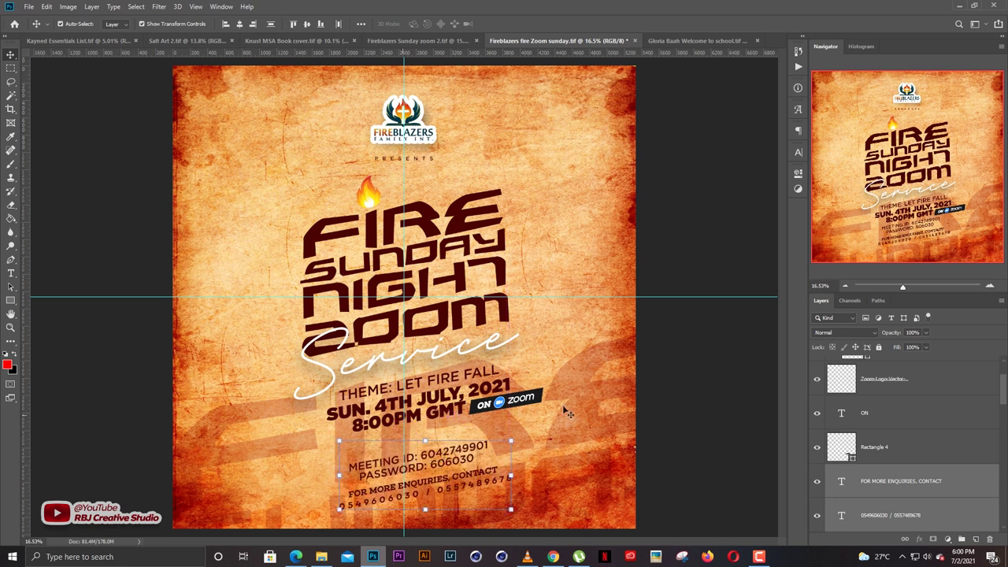
Select all badge layers, including its background rectangle, and begin transforming them
left_click(827, 454)
scroll(906, 441, "up", 2)
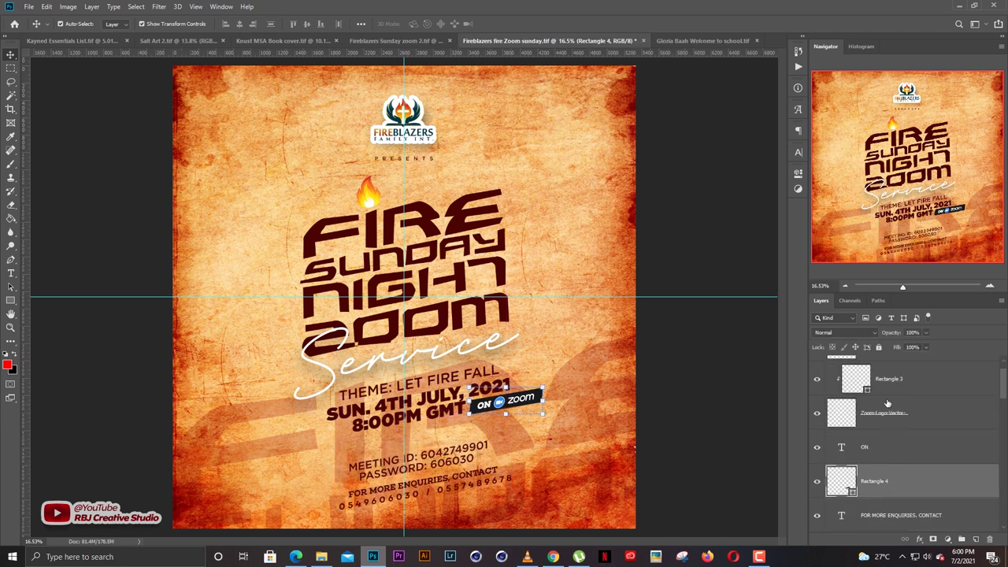
left_click(889, 406, "shift")
key("ctrl+t")
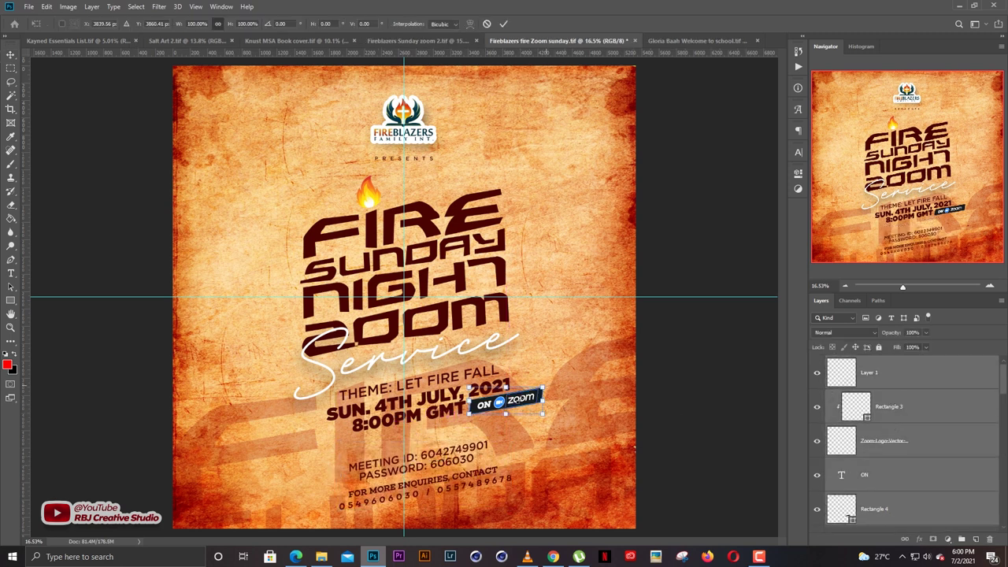
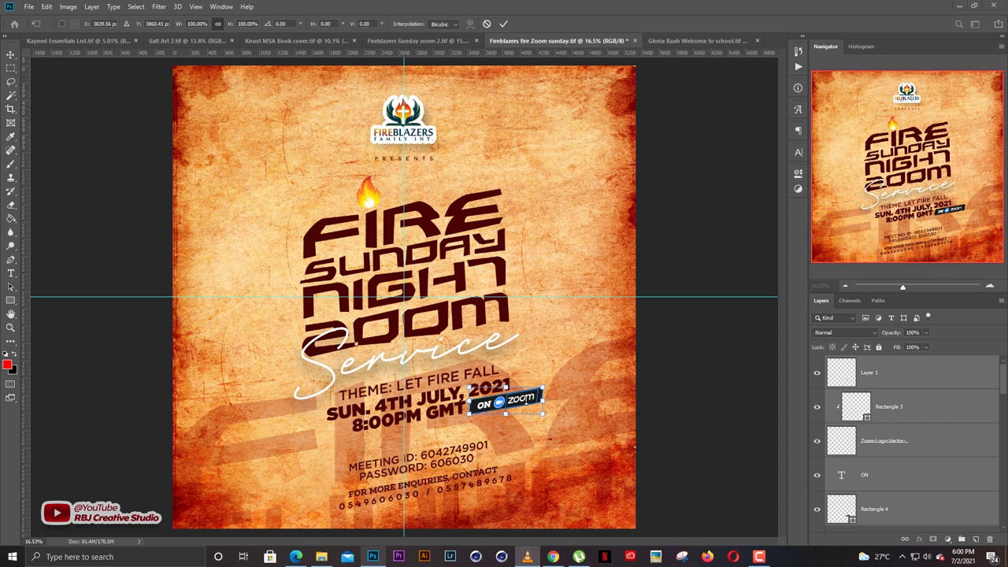
Move the ON zoom badge below 8:00PM GMT, leaving its rectangle colour unchanged
left_click_drag(525, 401, 426, 441)
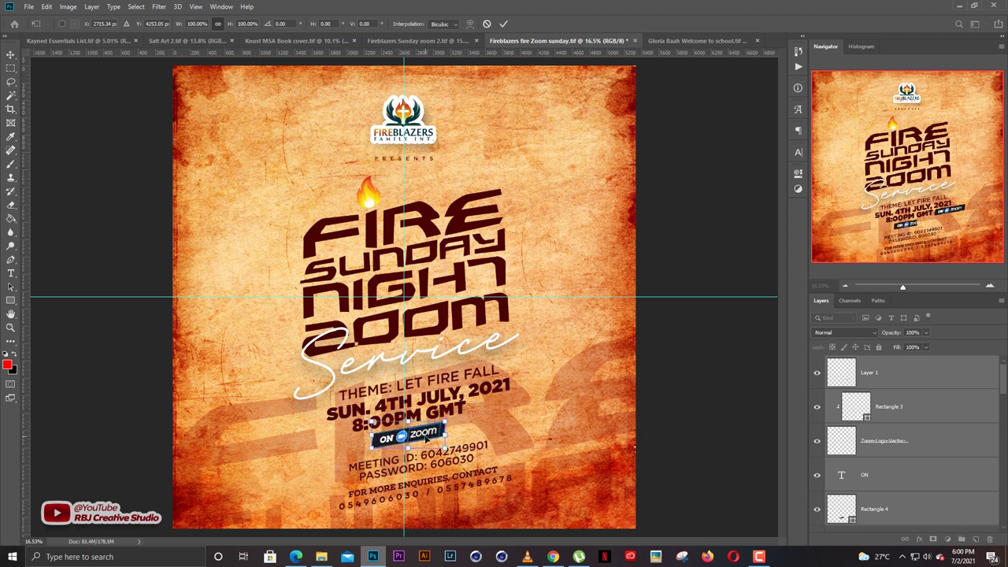
key("Return")
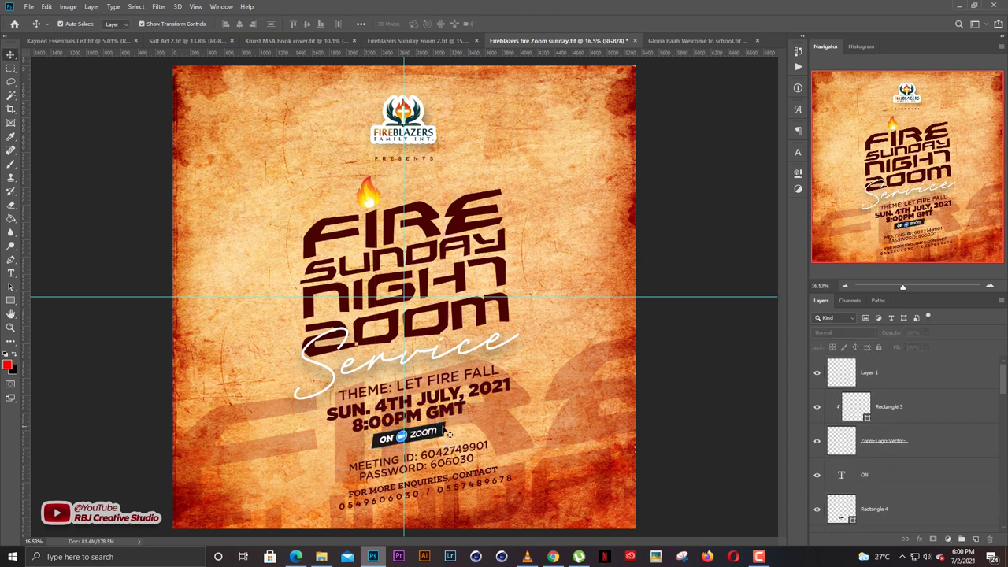
left_click(841, 511)
double_click(840, 508)
type("4a0303")
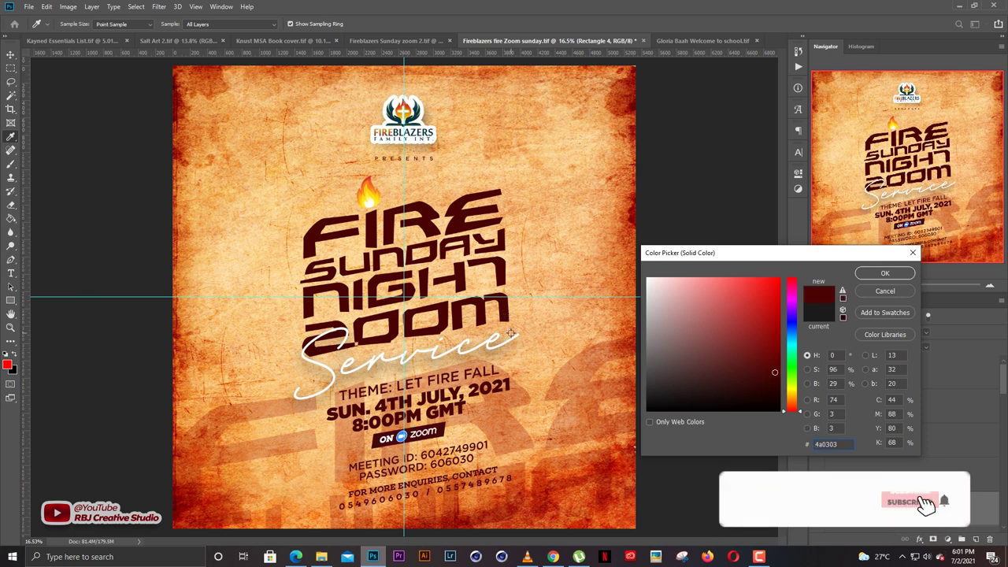
key("Return")
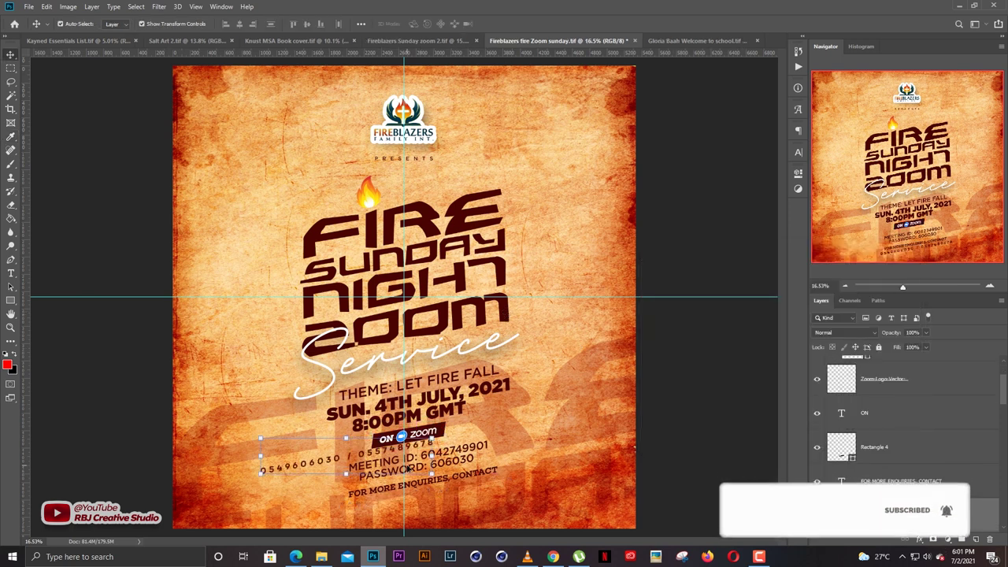
Nudge the title text block slightly upward
scroll(450, 234, "down", 1)
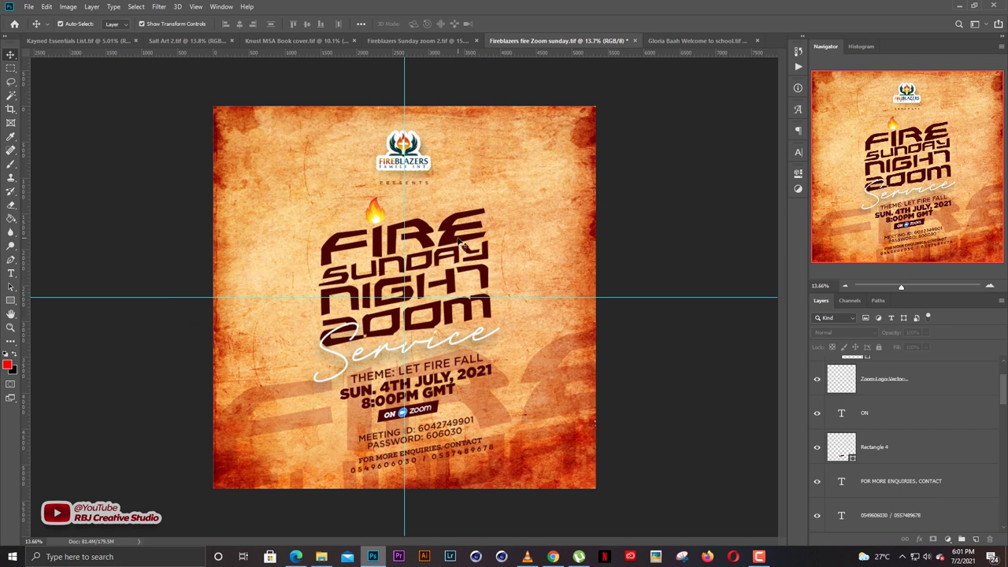
left_click_drag(501, 219, 326, 315)
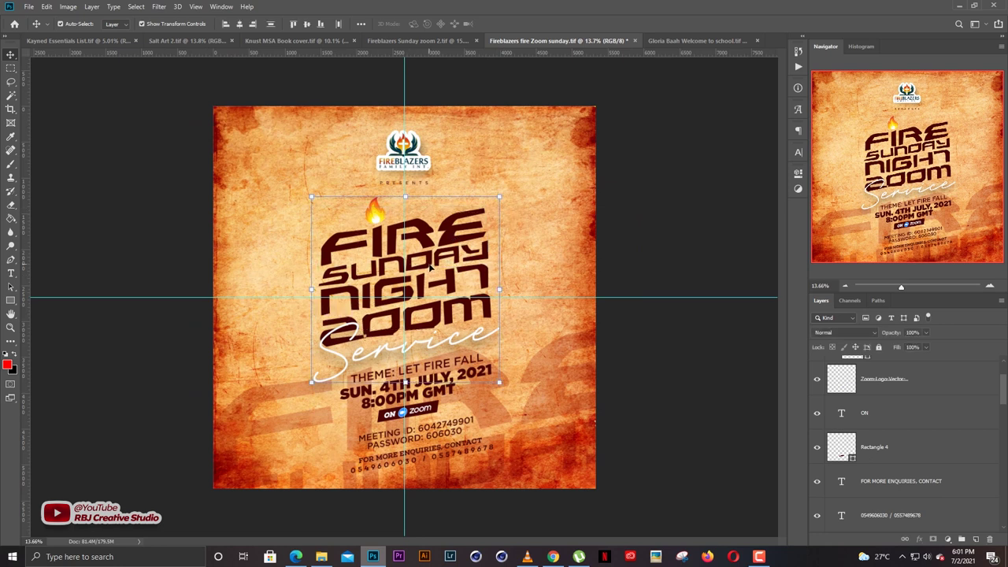
left_click_drag(429, 268, 429, 260)
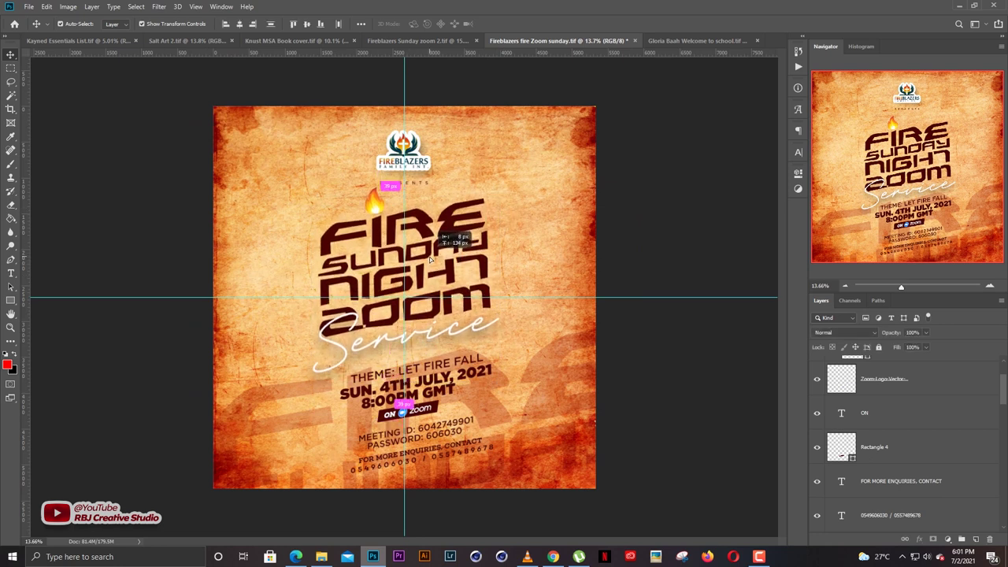
Raise the lower event-detail text layers two Shift+Up nudges, then switch to the red Sunday Zoom flyer
left_click_drag(425, 463, 390, 400)
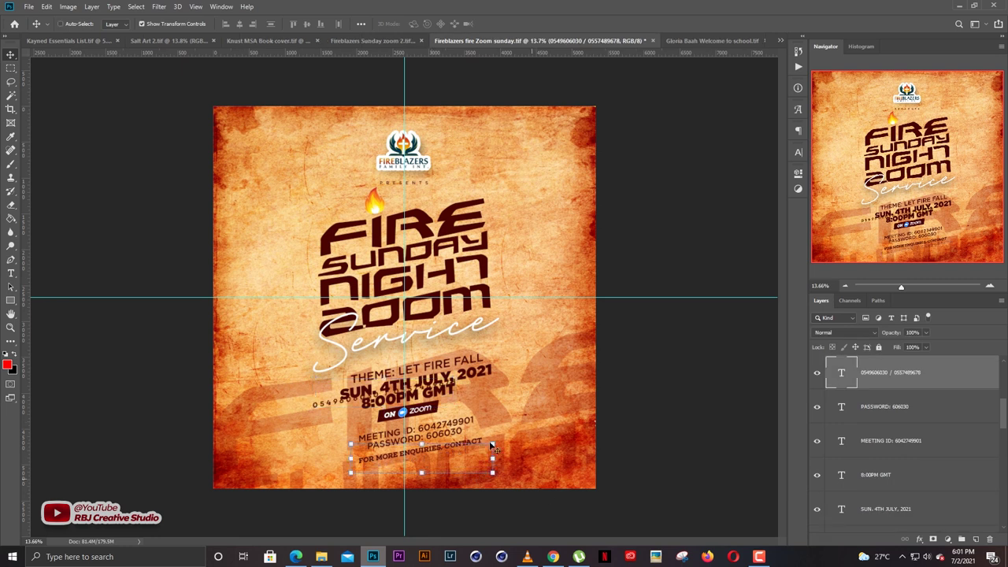
key("ctrl+z")
mouse_move(529, 476)
left_mouse_down()
mouse_move(405, 384)
mouse_move(449, 381)
mouse_move(443, 391)
left_mouse_up()
key("ctrl+t")
key("Return")
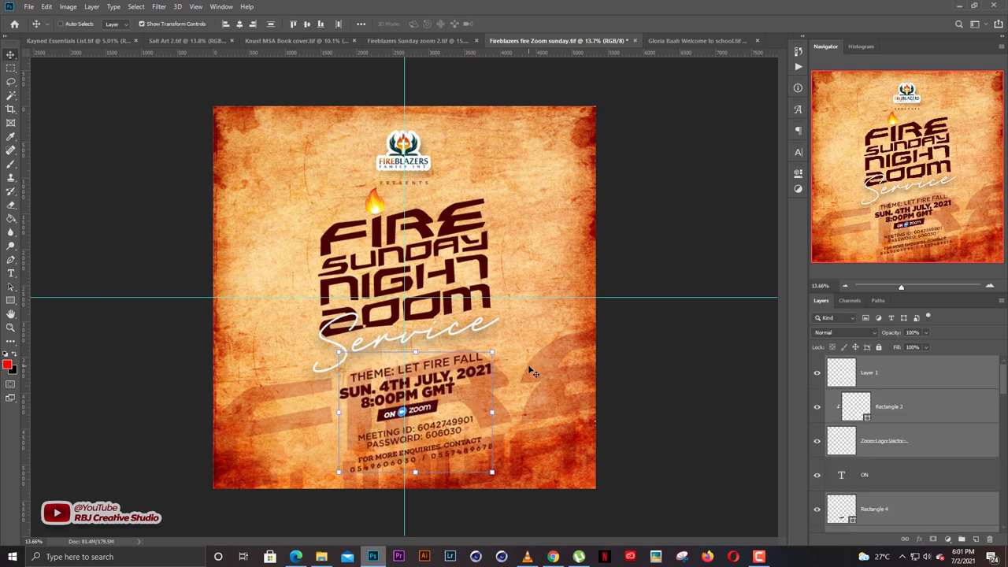
key("shift+Up")
key("shift+Up")
key("shift+Up")
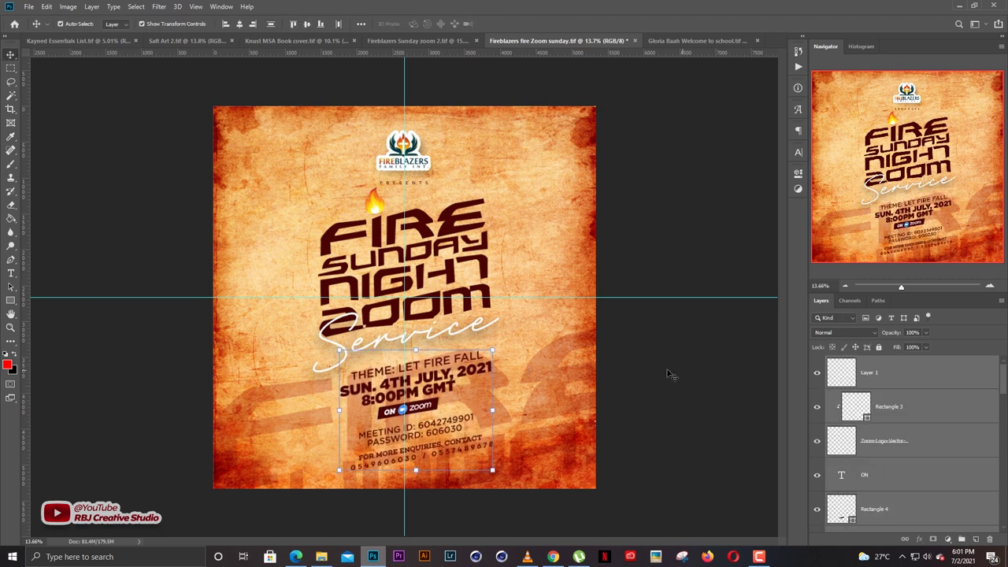
key("shift+Up")
key("shift+Up")
key("shift+Up")
left_click(564, 356)
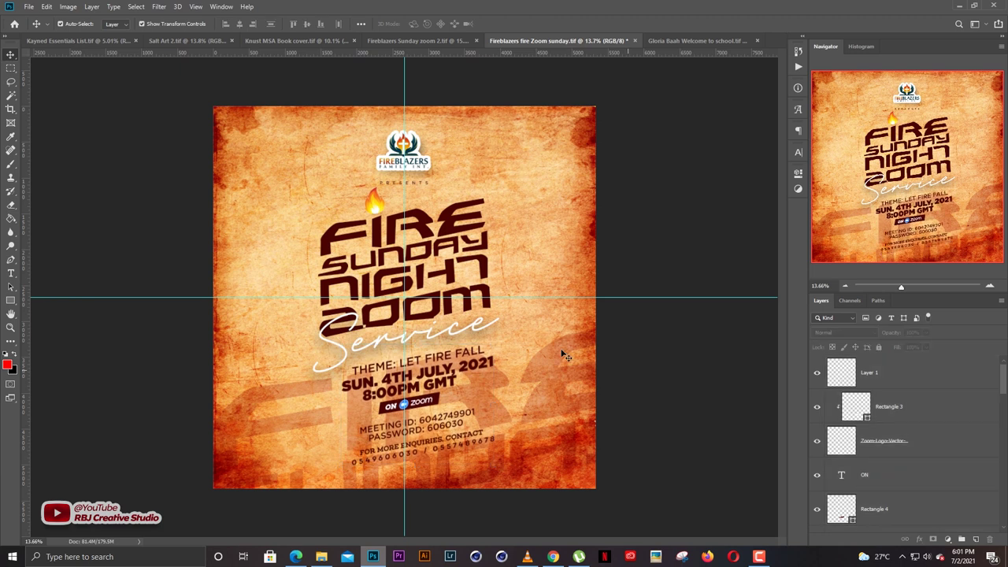
left_click(417, 40)
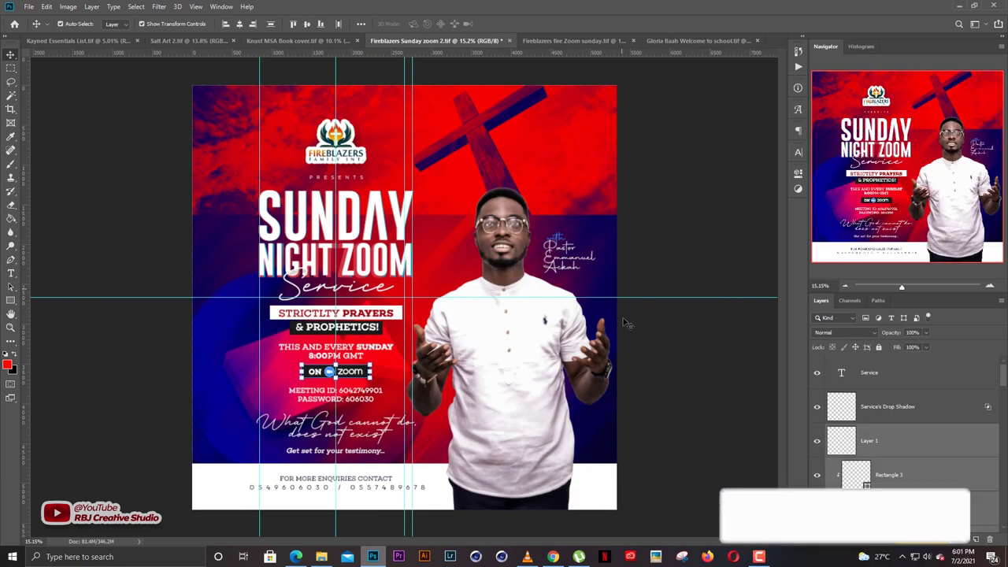
left_click(349, 437)
left_click_drag(356, 428, 560, 132)
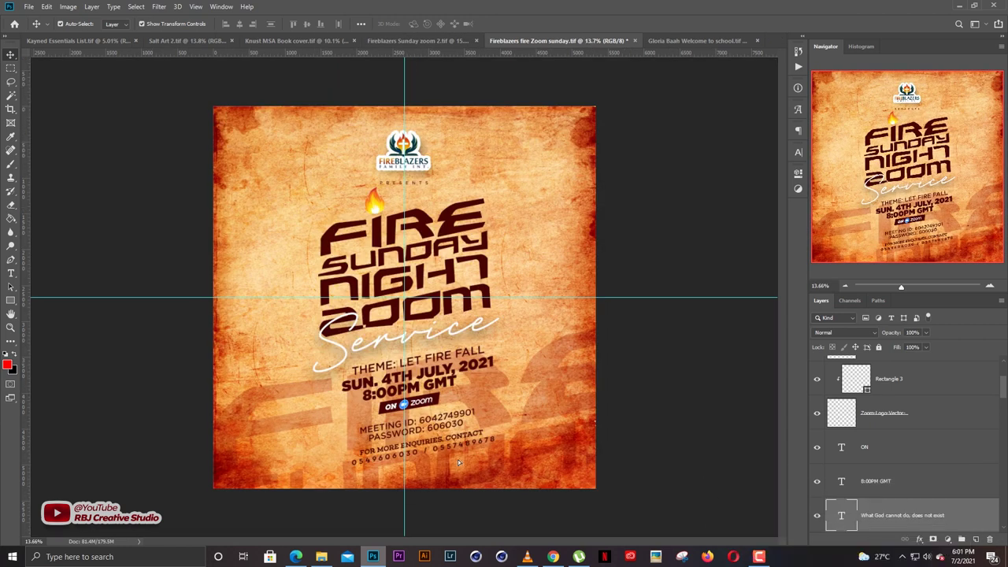
left_click_drag(396, 342, 458, 459)
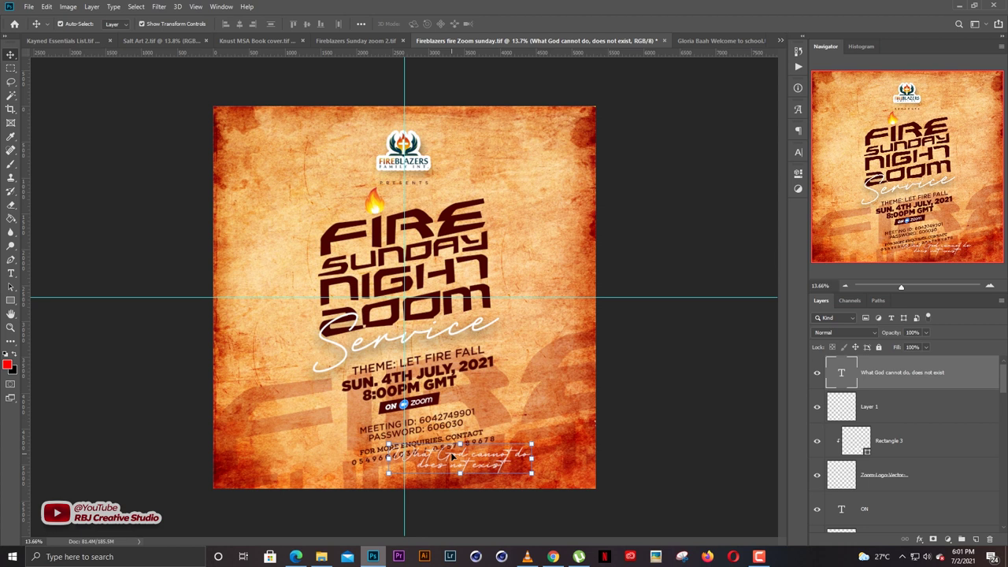
double_click(451, 452)
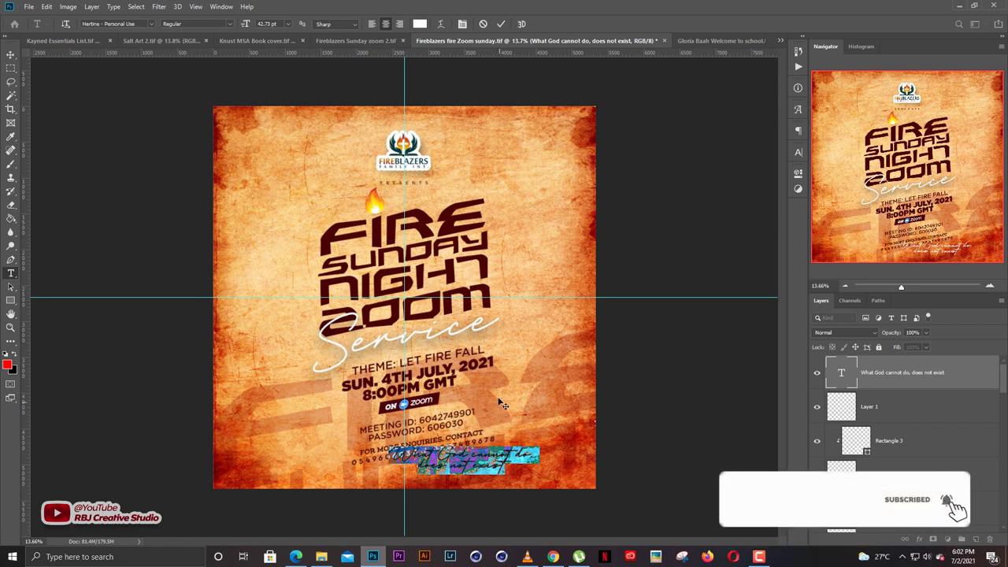
key("BackSpace")
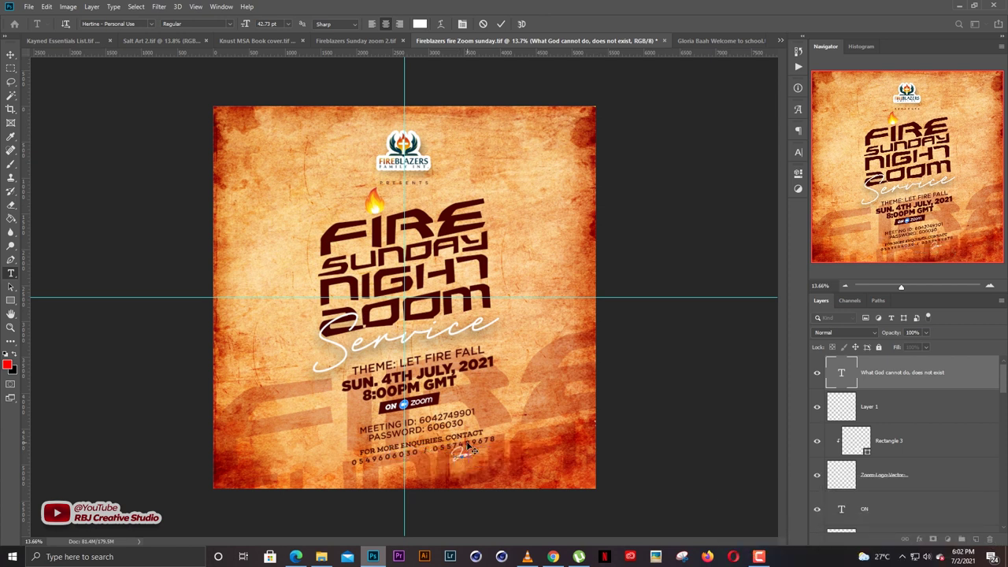
type("is")
type("s an")
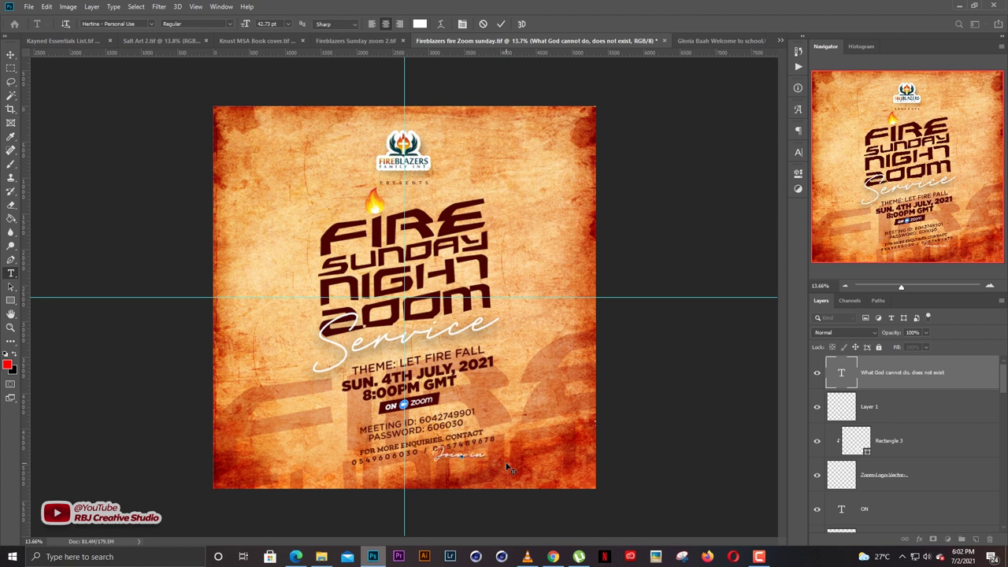
type("d let's pray")
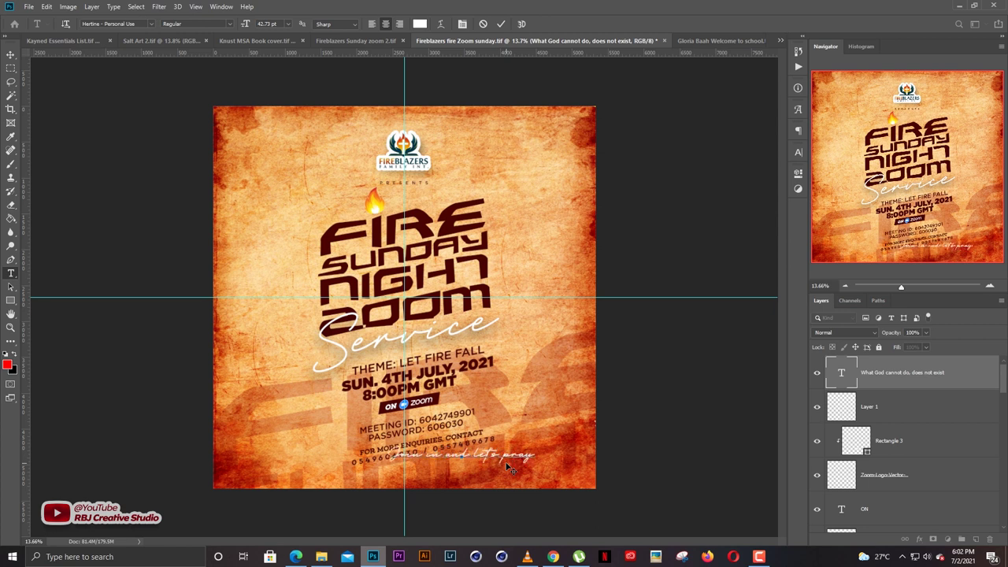
key("ctrl+Return")
key("Delete")
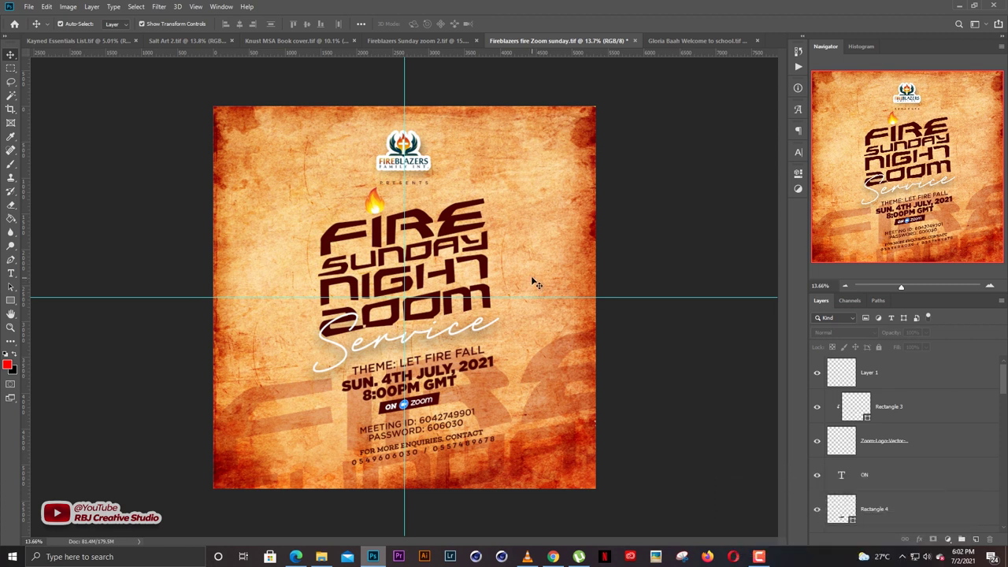
left_click(410, 39)
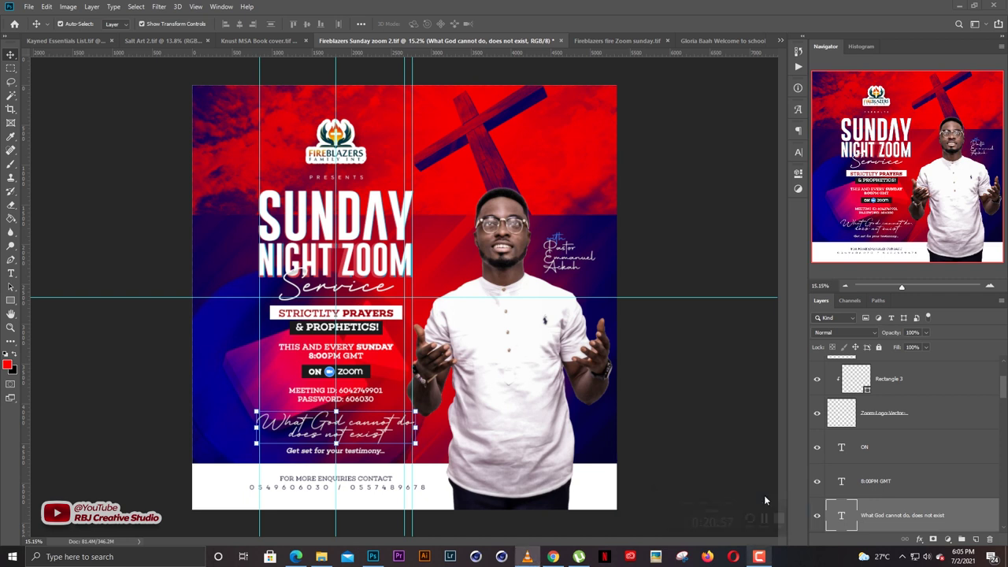
Select the DSC_0503-1_1 copy layer and drag the pastor photo toward the orange Fire flyer
left_click(644, 370)
scroll(894, 445, "down", 5)
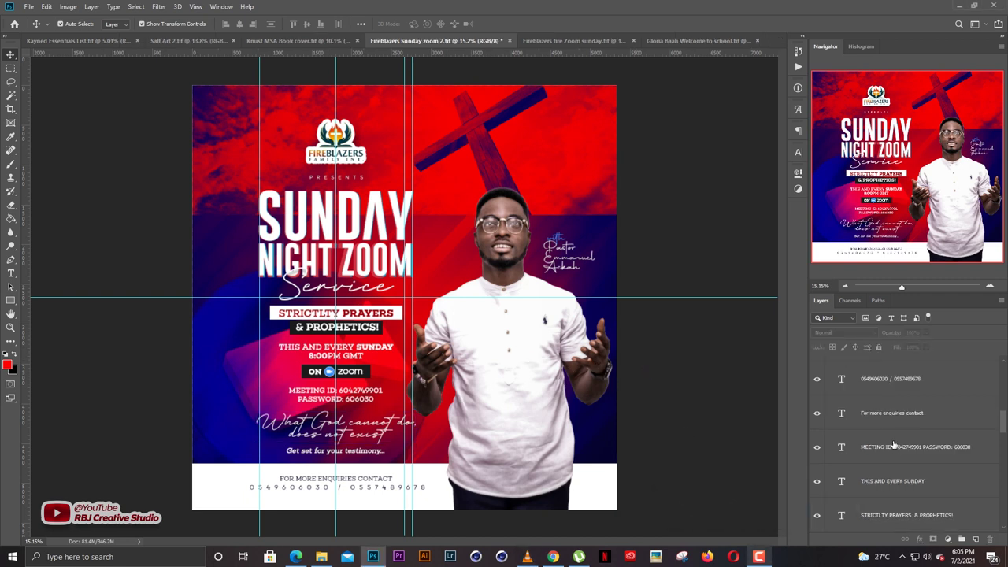
scroll(894, 446, "down", 5)
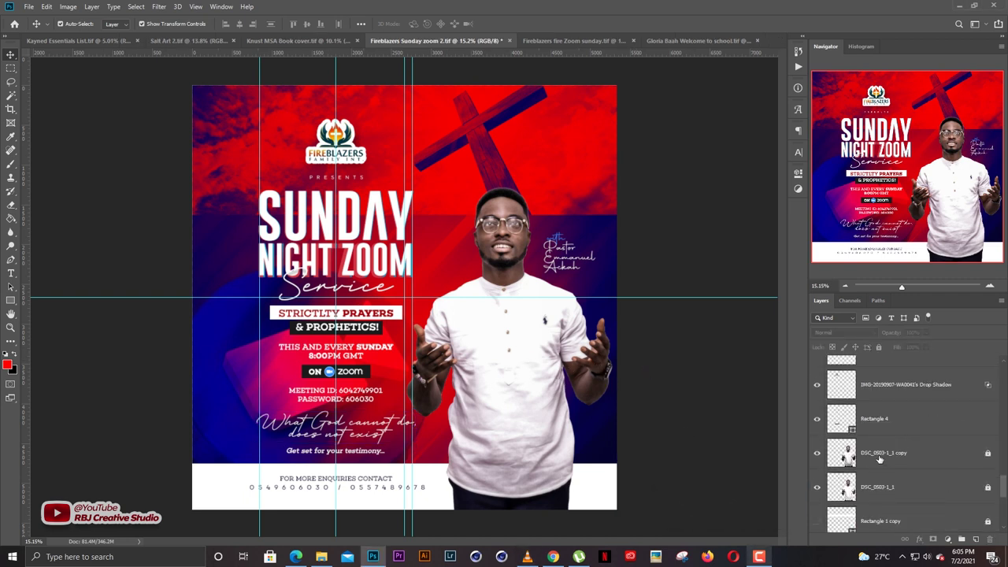
left_click(883, 457)
mouse_move(554, 308)
left_mouse_down()
mouse_move(587, 40)
mouse_move(559, 354)
left_mouse_up()
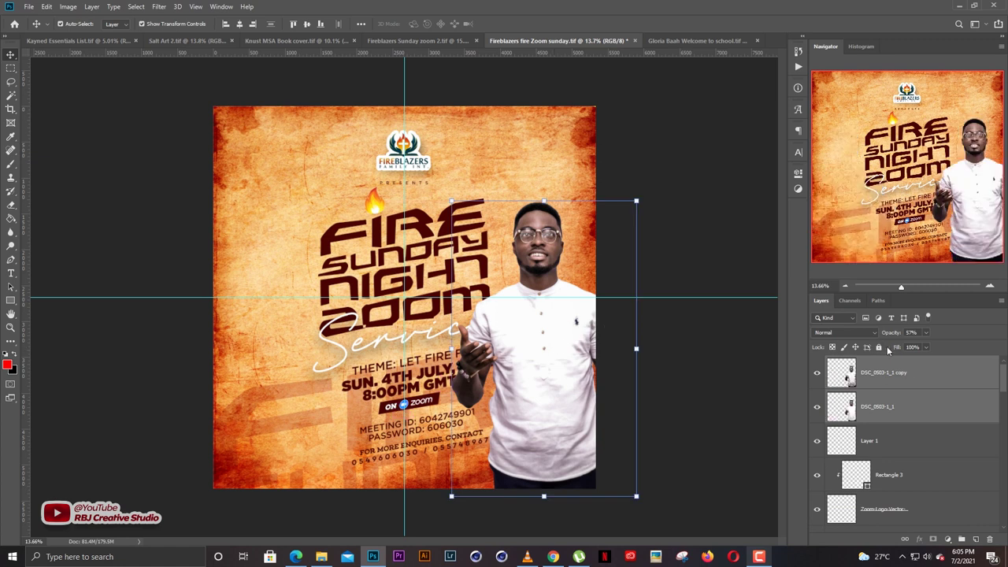
Shift the title and details block left, clear of the pastor photo
left_click(488, 298)
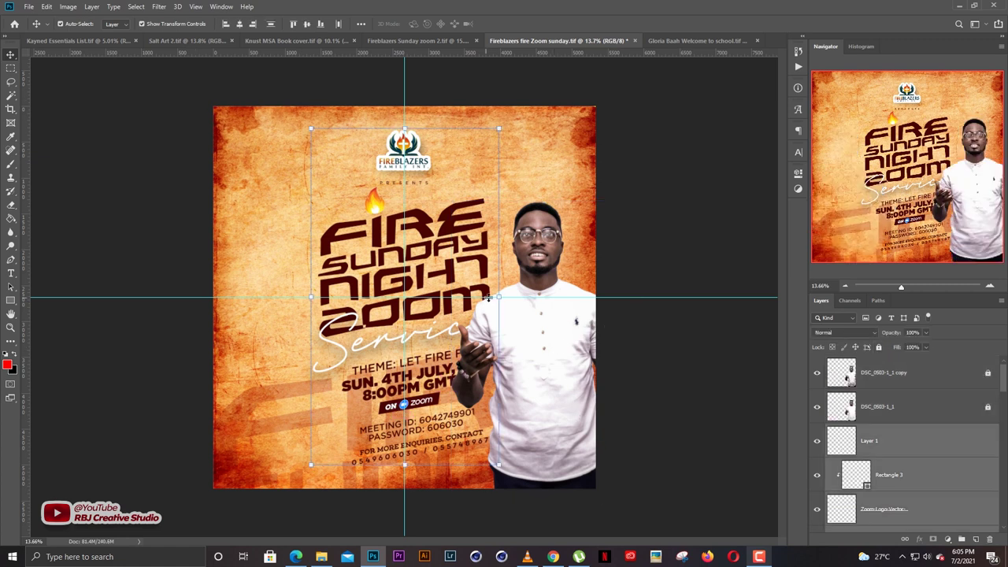
key("ctrl+t")
left_click_drag(394, 267, 340, 266)
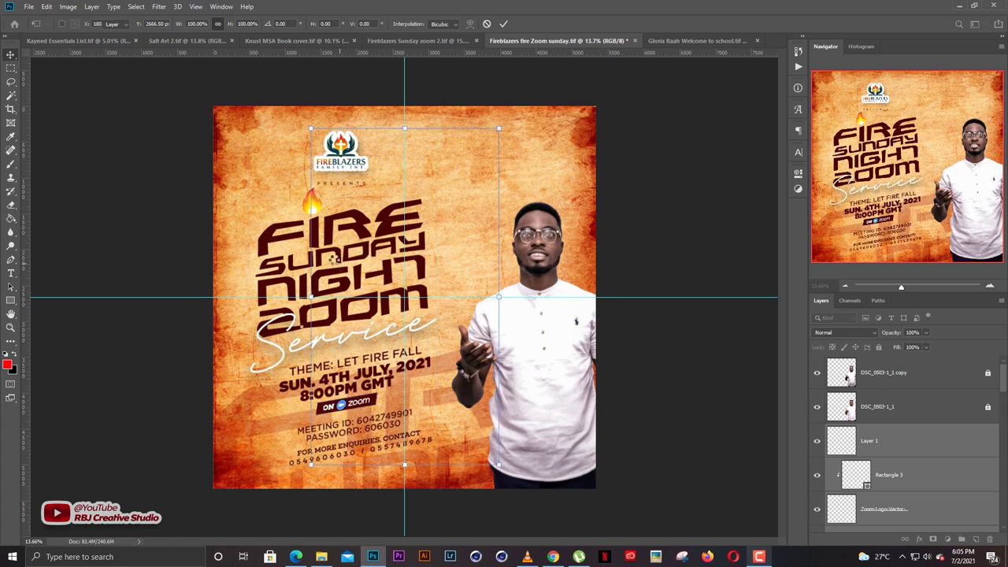
key("Return")
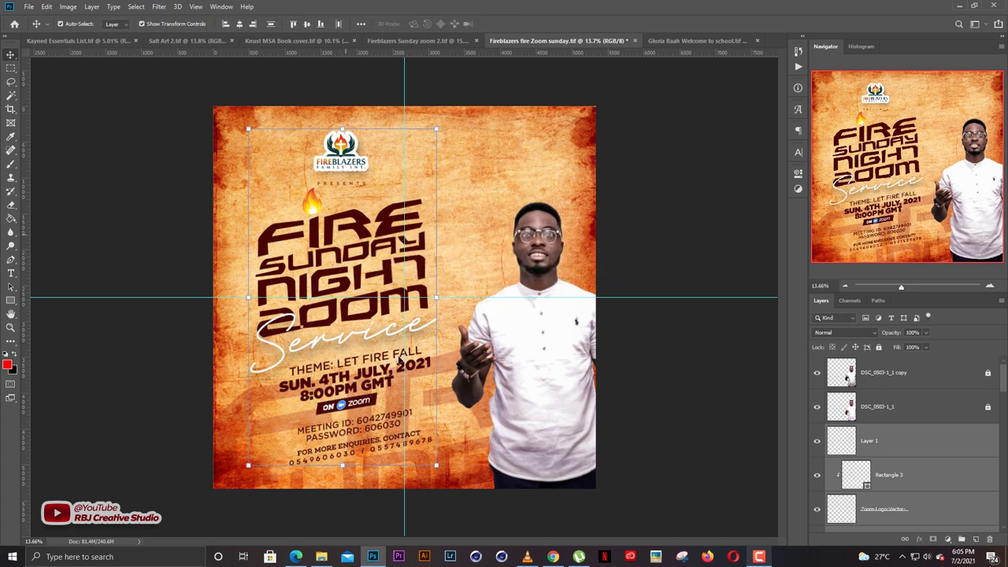
left_click(618, 214)
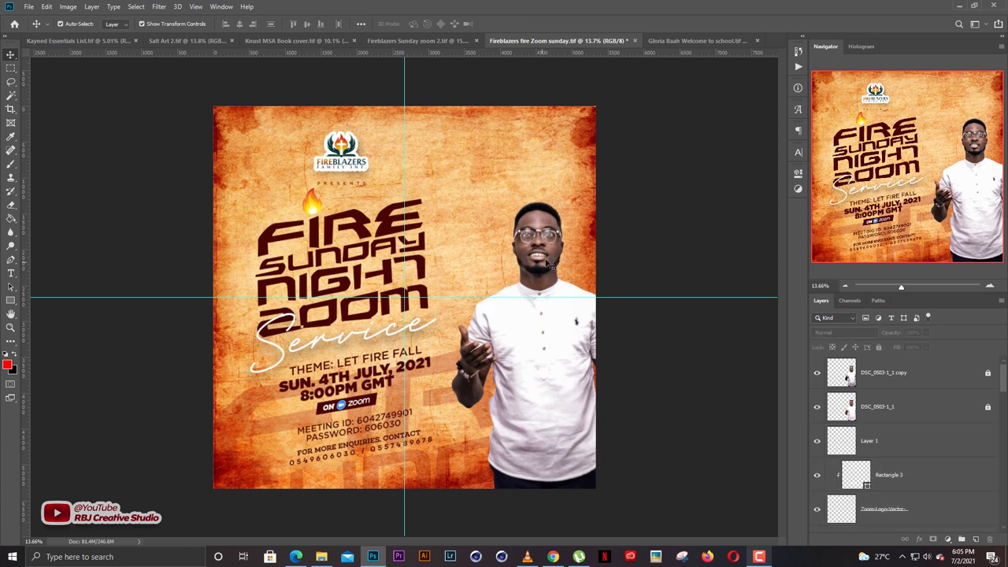
Delete the duplicate DSC_0503-1_1 layer, keeping only the DSC_0503-1_1 copy
left_click(876, 409)
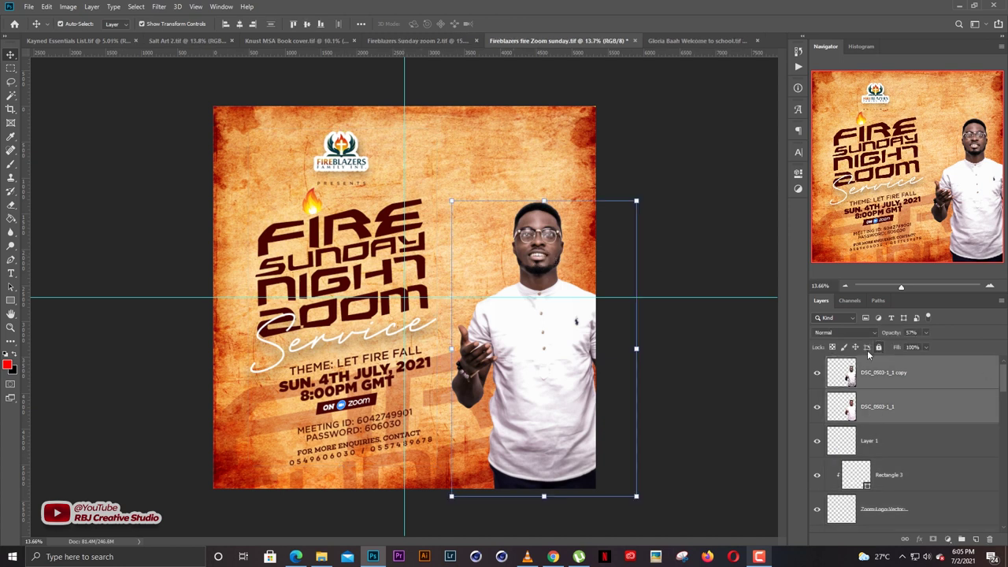
left_click(884, 386)
left_click(880, 407)
key("Delete")
left_click(948, 539)
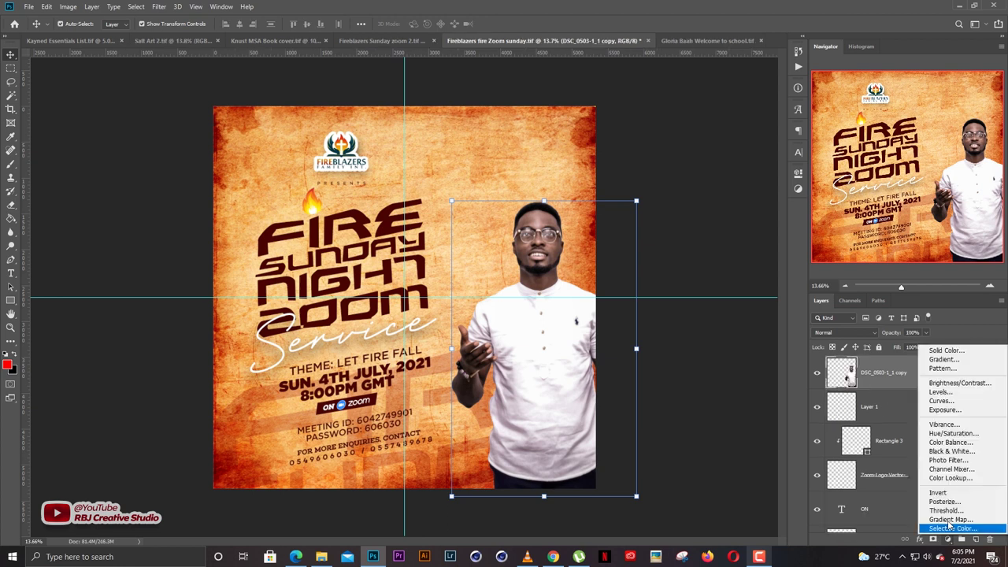
Add a Color Balance layer clipped to the pastor photo and push midtones toward red and yellow
left_click(951, 442)
left_click(904, 386, "alt")
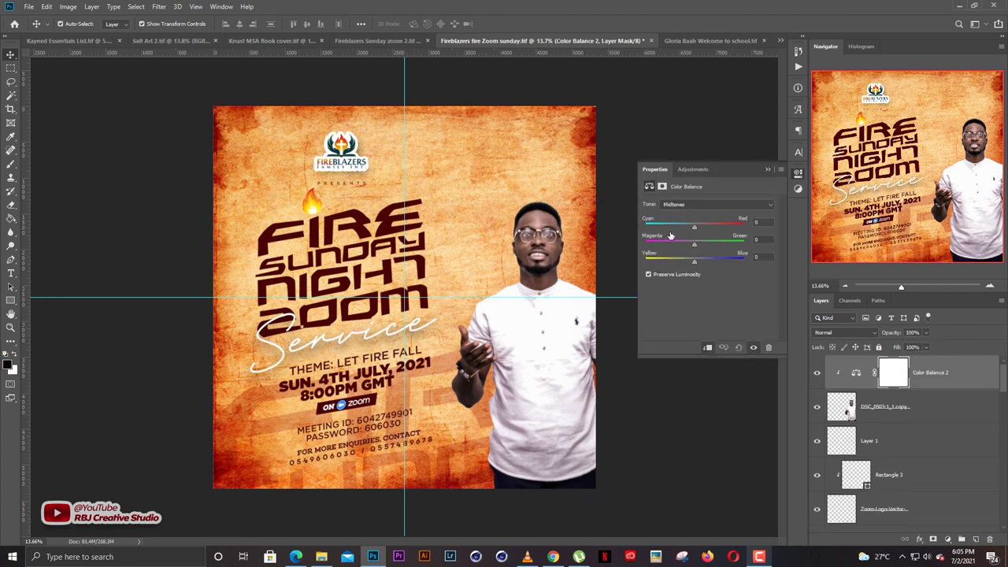
left_click_drag(702, 227, 723, 227)
left_click_drag(694, 260, 665, 260)
Set the shadows to +57 Cyan-Red and −41 Yellow-Blue
left_click(709, 204)
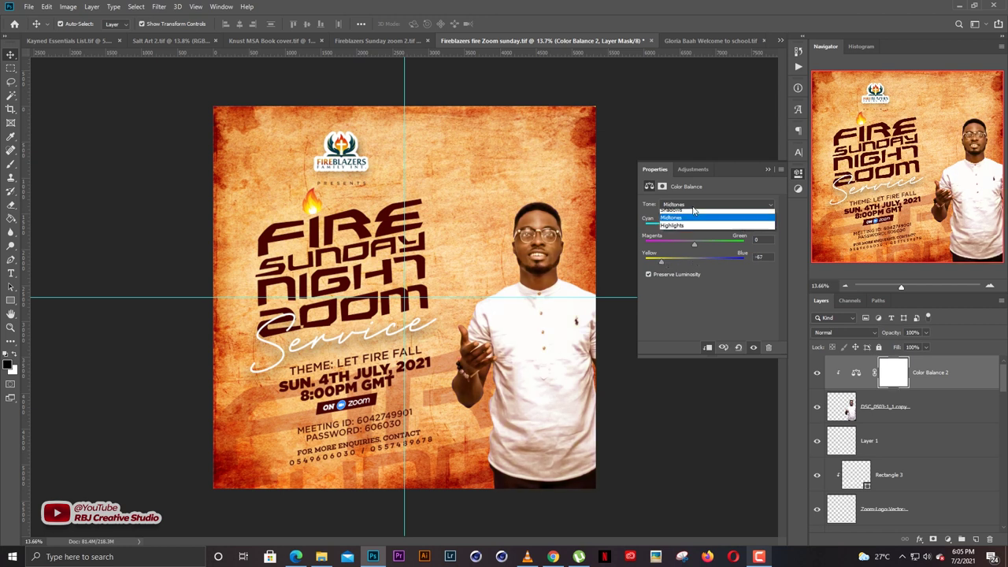
left_click(693, 213)
left_click_drag(696, 227, 722, 227)
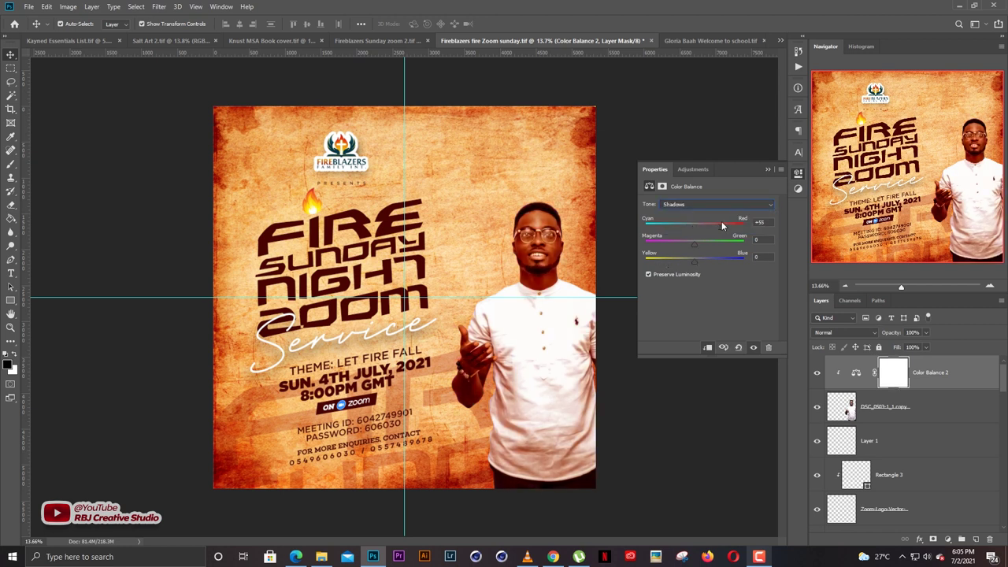
left_click_drag(694, 260, 674, 259)
left_click(709, 204)
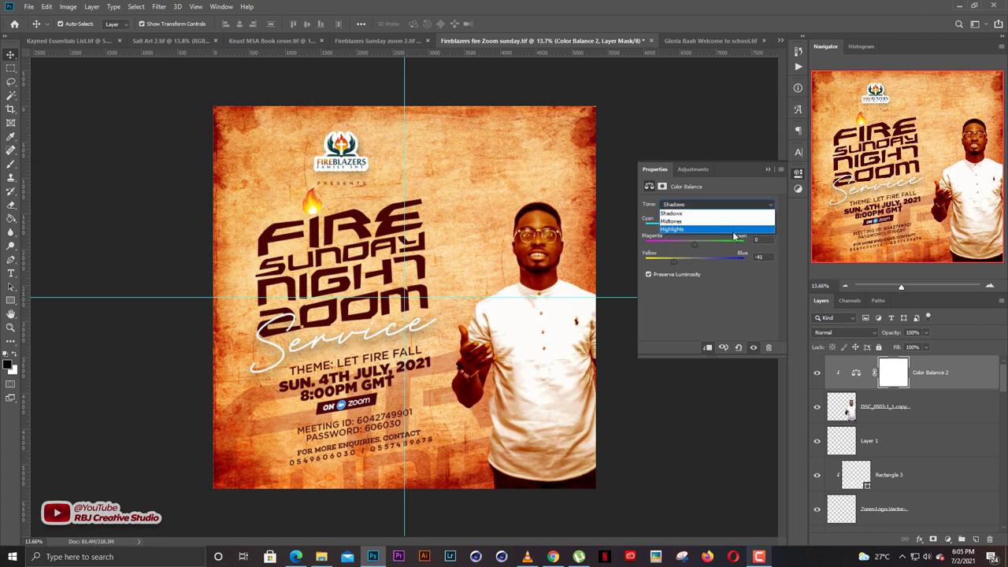
left_click(709, 209)
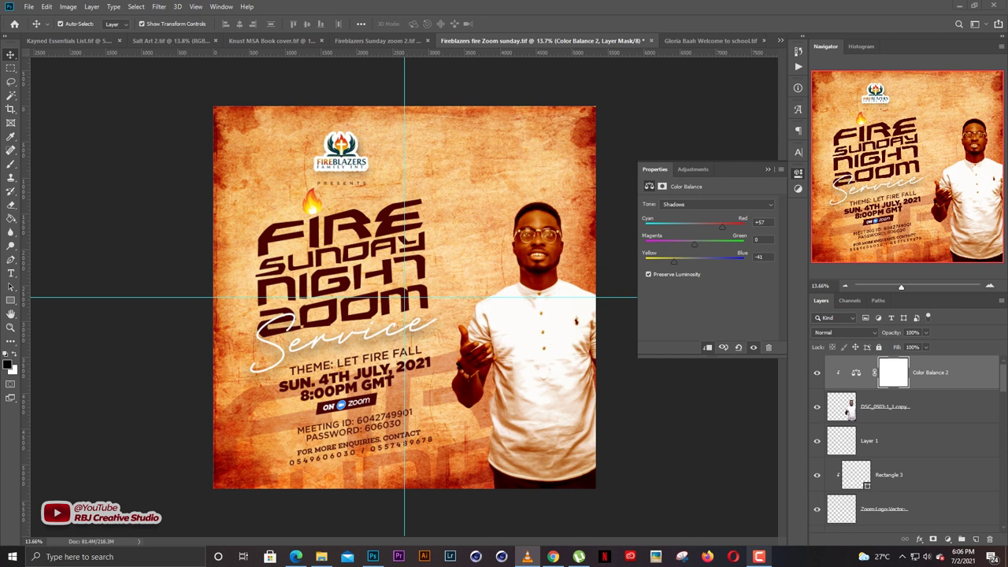
Shift the highlights slightly toward red and yellow
left_click(709, 204)
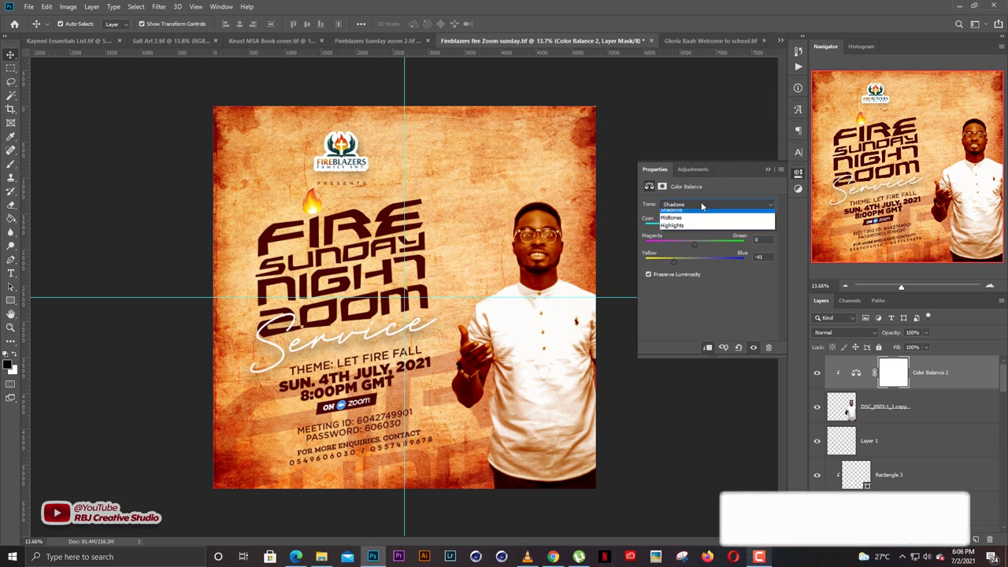
left_click(693, 227)
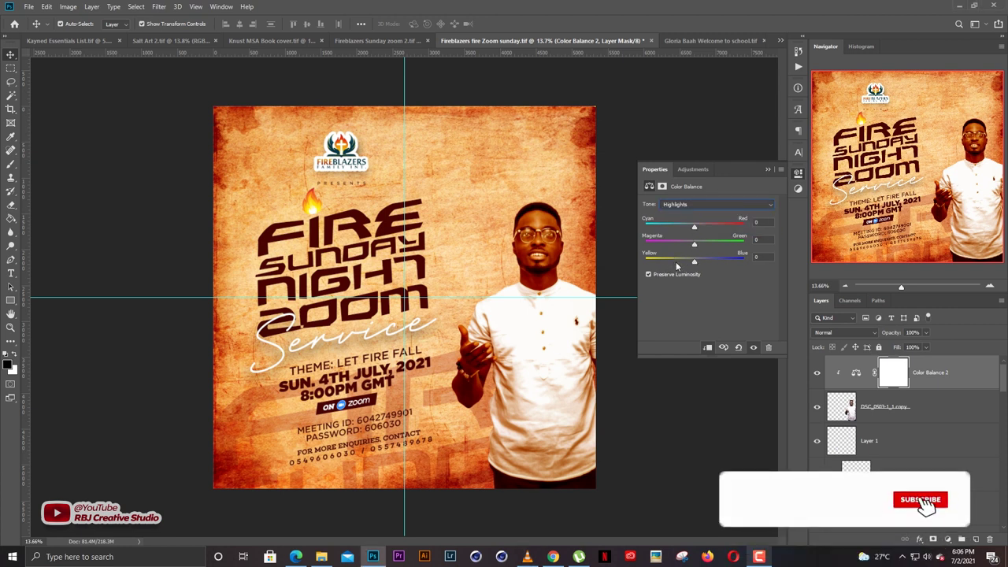
left_click_drag(693, 263, 690, 262)
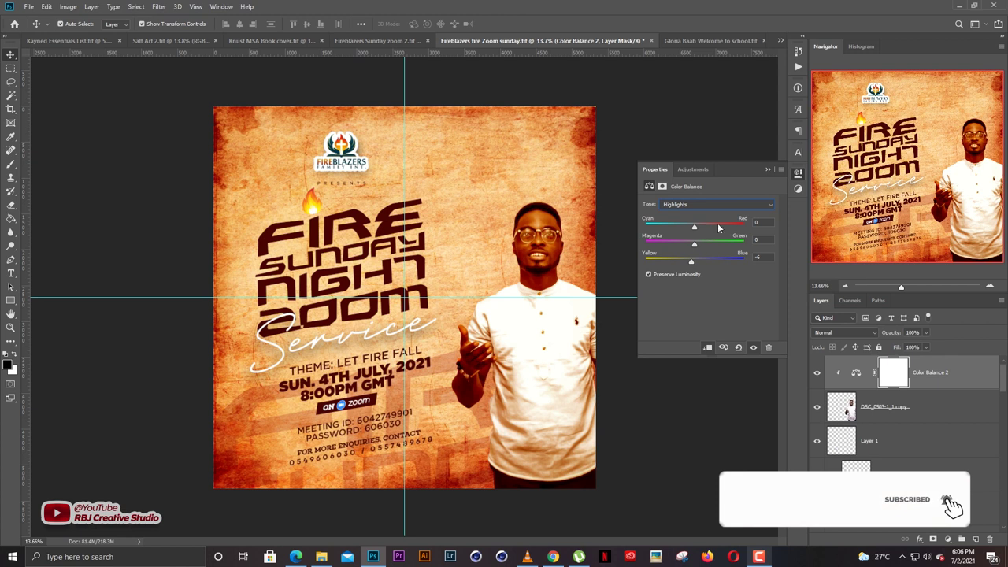
left_click_drag(694, 227, 706, 226)
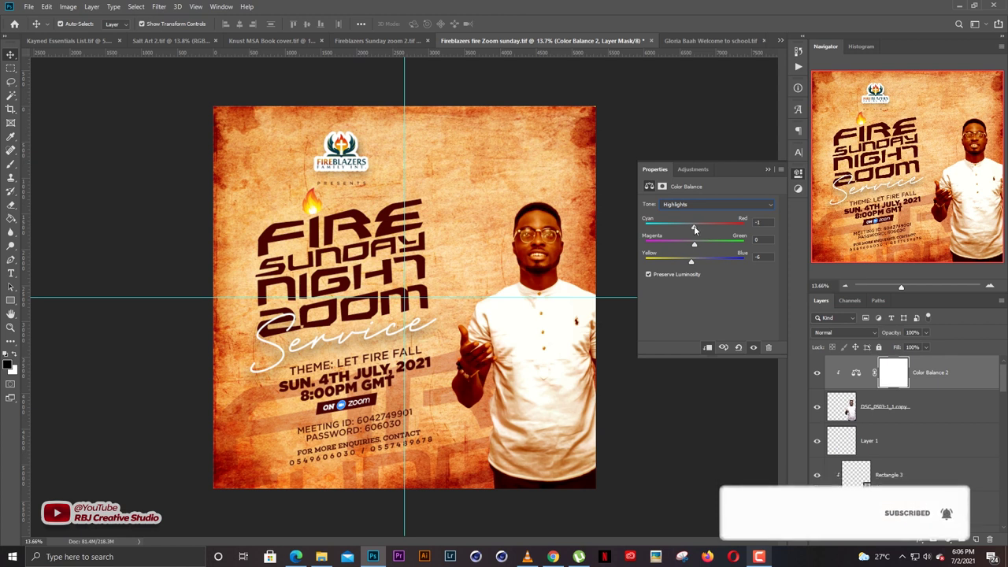
Scale the pastor's photo to about 106.8% and shift it slightly left
left_click(768, 169)
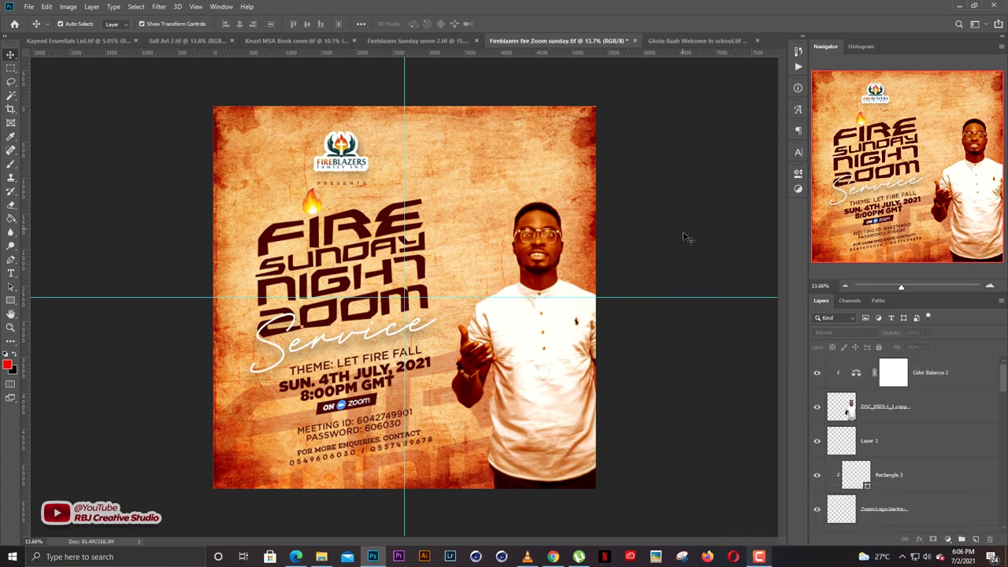
scroll(485, 276, "up", 3)
key("ctrl+minus")
key("ctrl+minus")
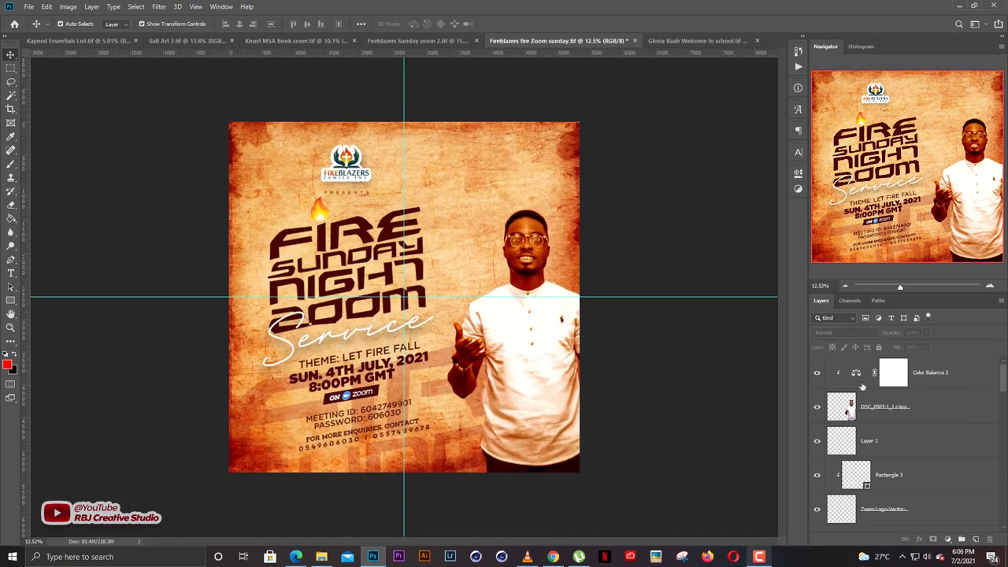
left_click(558, 210)
key("ctrl+t")
left_click_drag(619, 207, 622, 196)
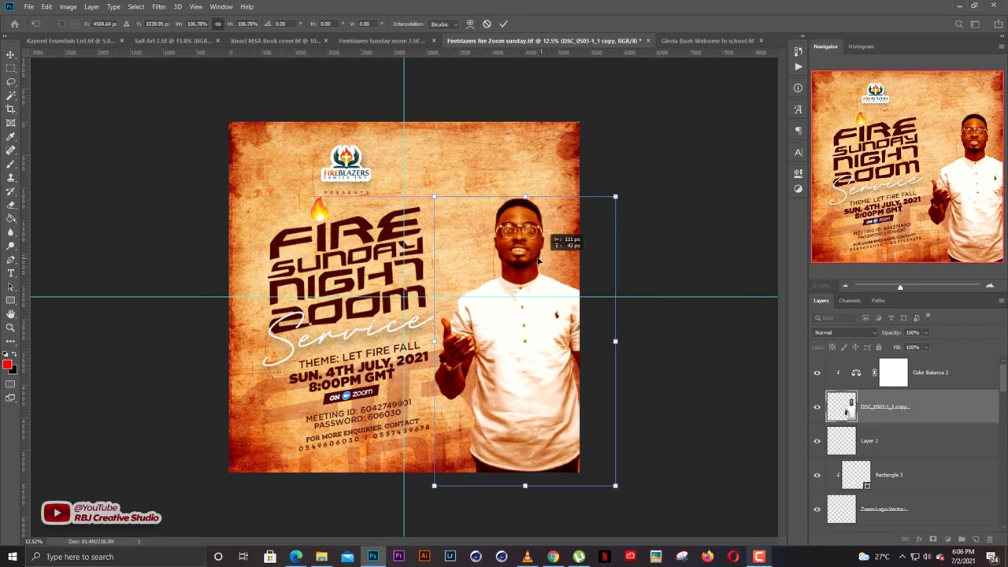
mouse_move(536, 260)
left_mouse_down()
mouse_move(524, 259)
mouse_move(536, 264)
left_mouse_up()
key("Return")
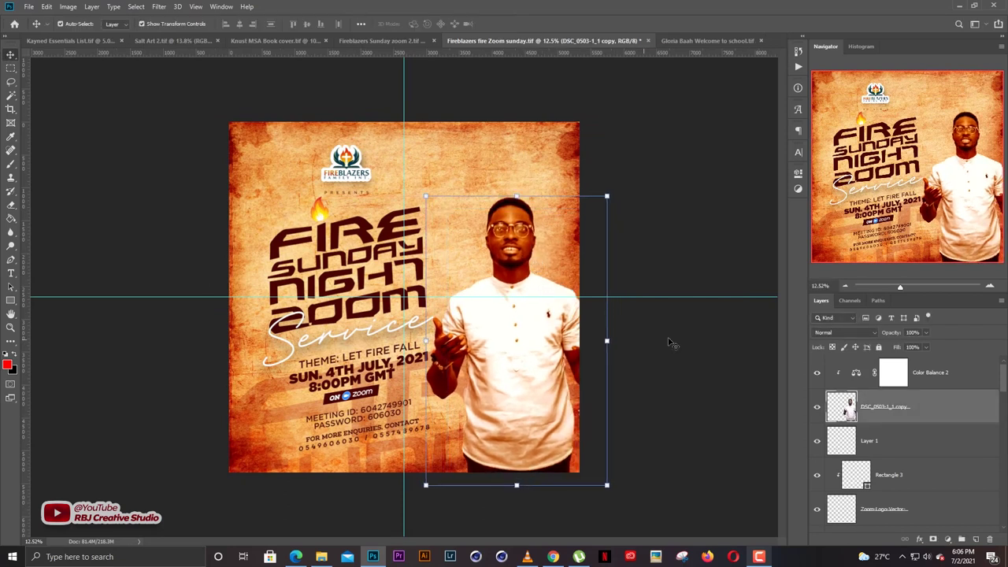
left_click(661, 340)
key("ctrl+z")
key("ctrl+shift+z")
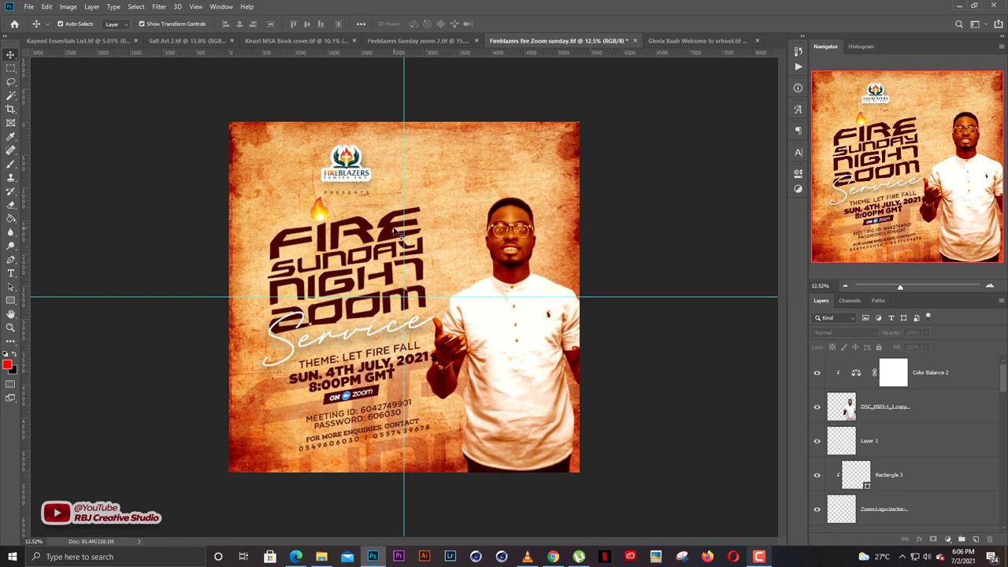
scroll(549, 200, "up", 2)
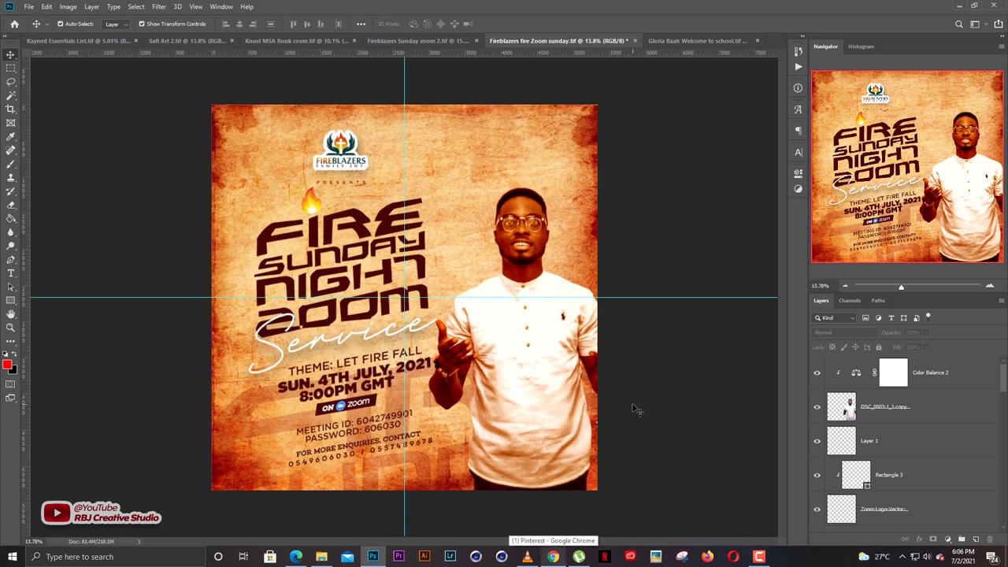
Place download (22) from the Downloads folder as an embedded image
left_click(28, 7)
left_click(94, 202)
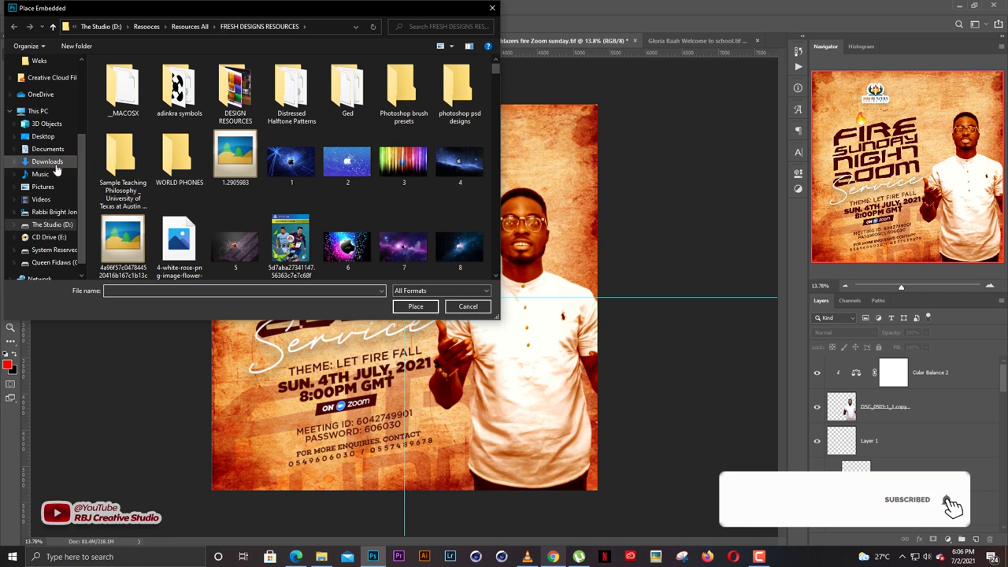
left_click(48, 161)
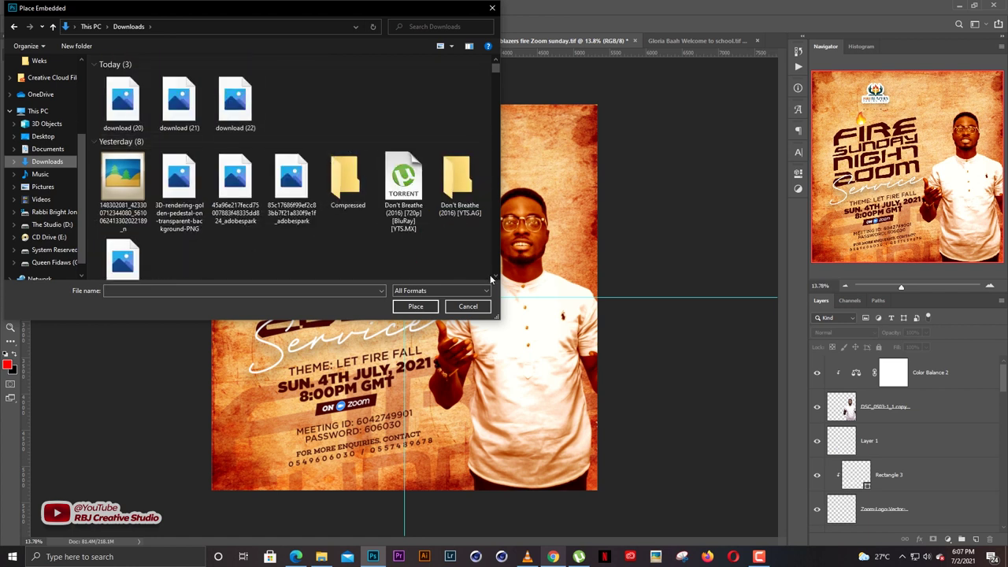
scroll(491, 279, "down", 1)
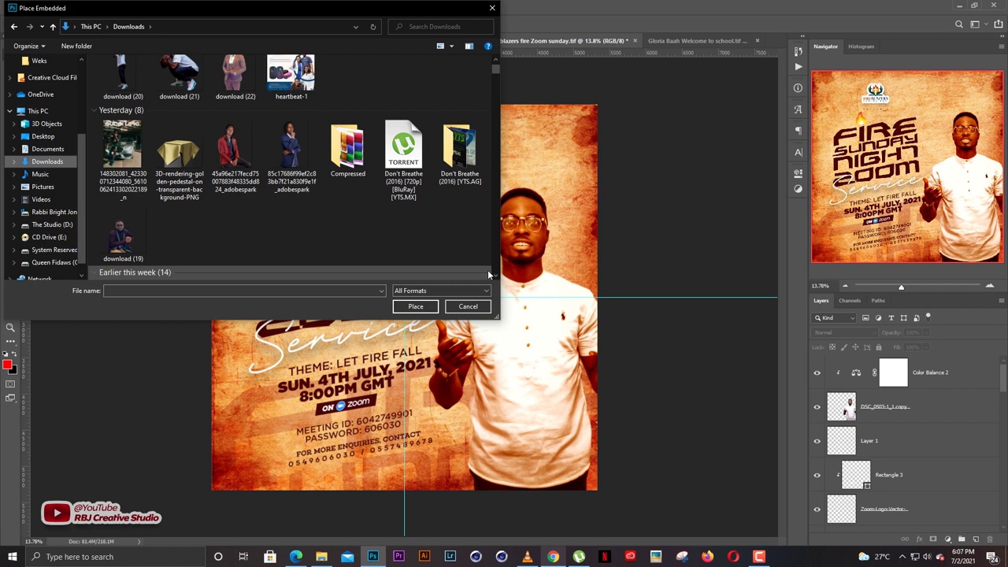
scroll(347, 177, "up", 1)
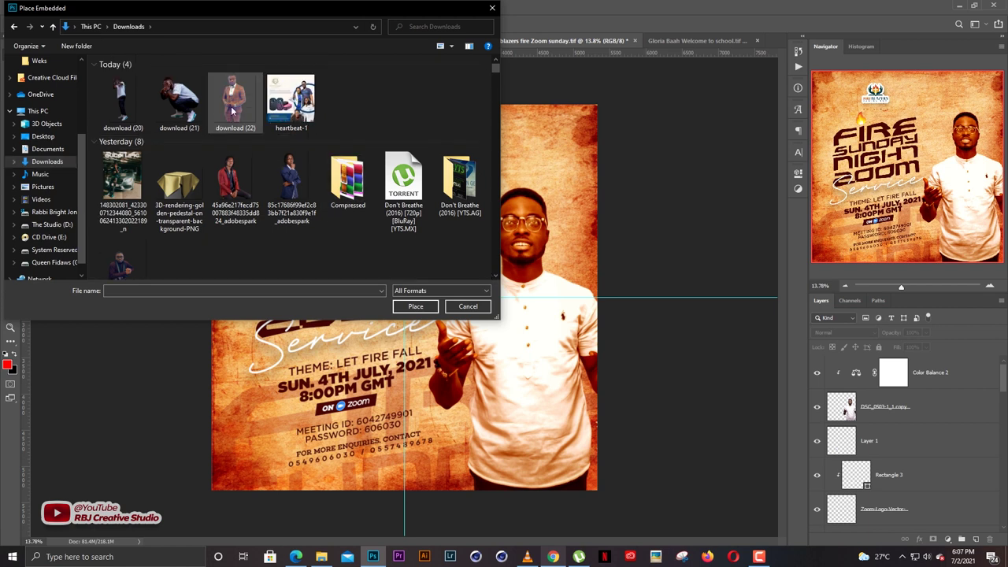
double_click(231, 110)
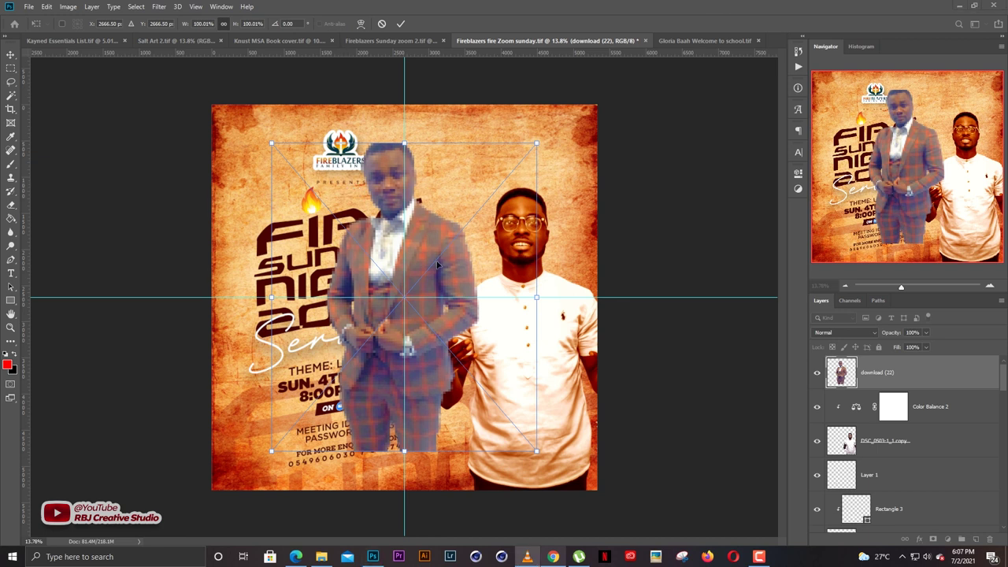
Commit the suited man's photo, then move and enlarge him on the flyer
key("Return")
left_click_drag(437, 281, 507, 322)
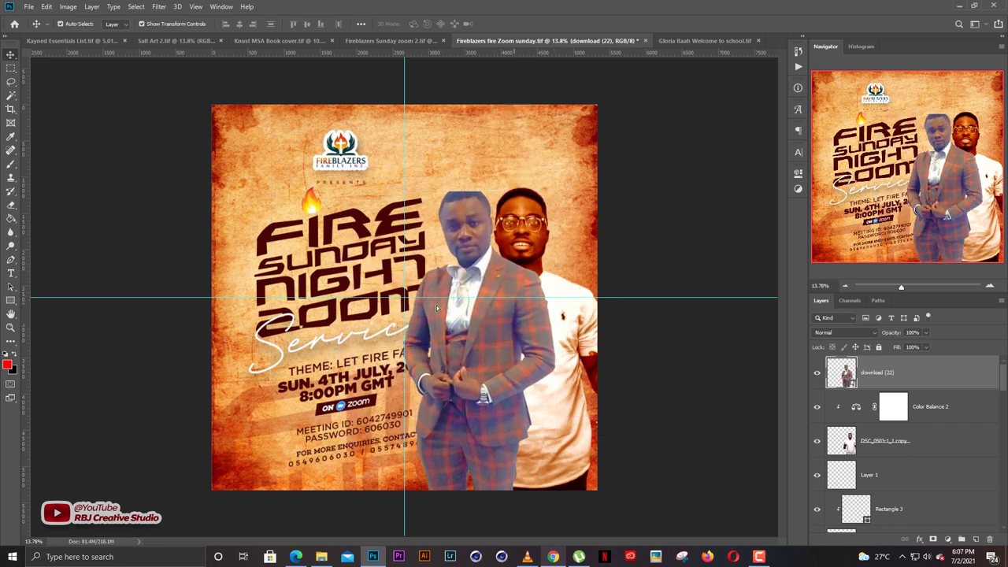
left_click_drag(507, 322, 487, 320)
key("ctrl+t")
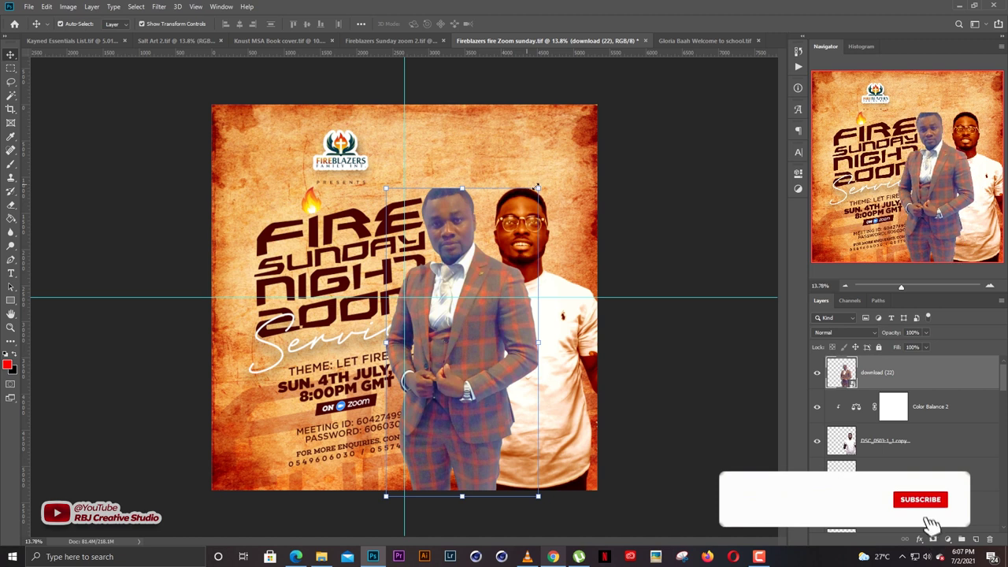
mouse_move(527, 184)
left_mouse_down()
mouse_move(575, 215)
mouse_move(515, 267)
left_mouse_up()
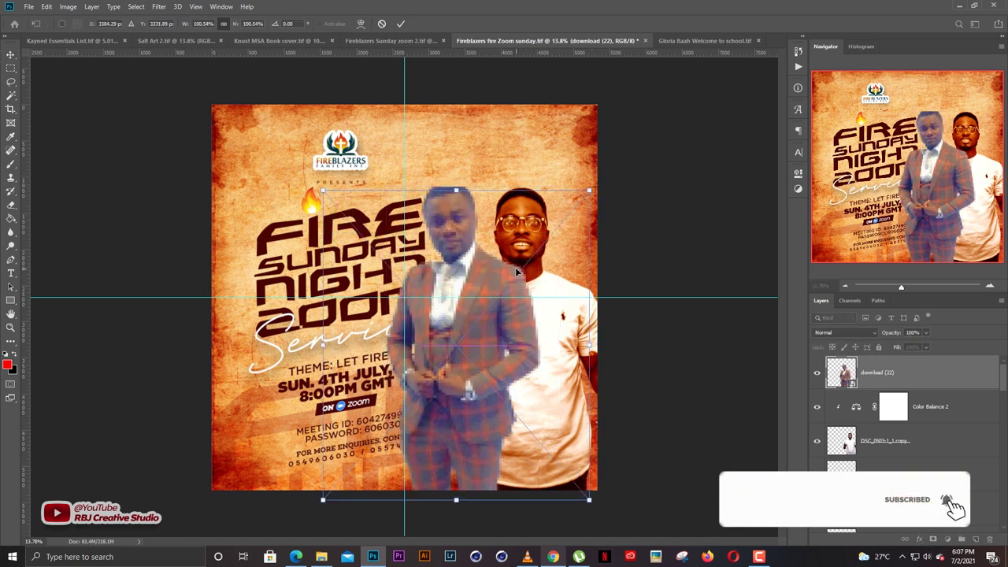
key("Return")
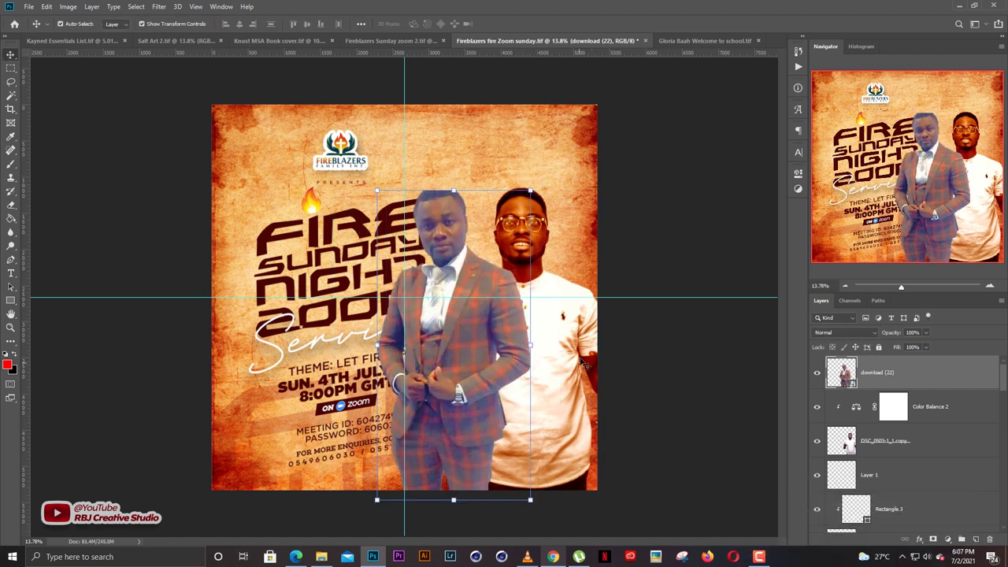
Copy Color Balance 2 clipped onto download (22) and position him beside the pastor
left_click_drag(905, 406, 902, 380)
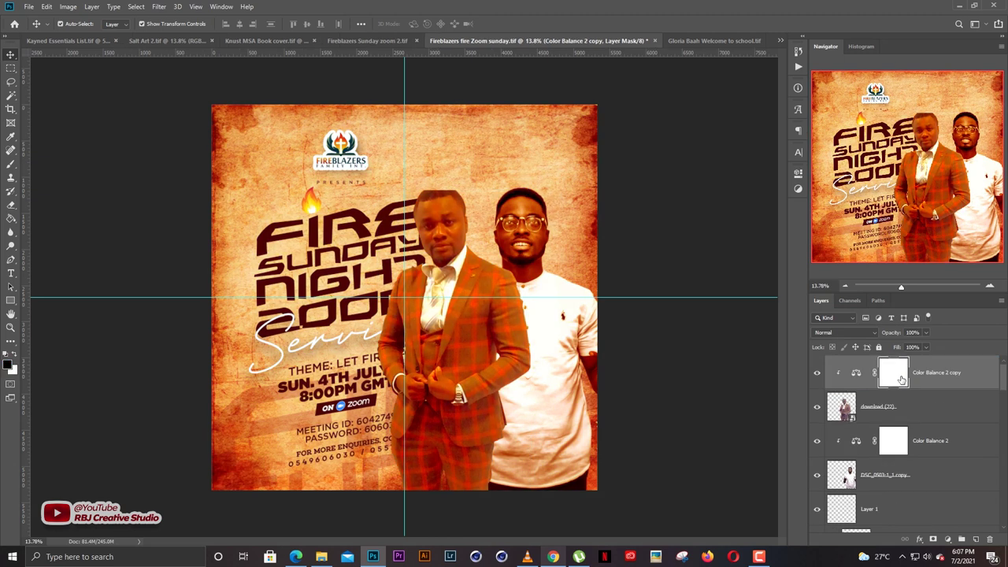
left_click_drag(407, 345, 461, 344)
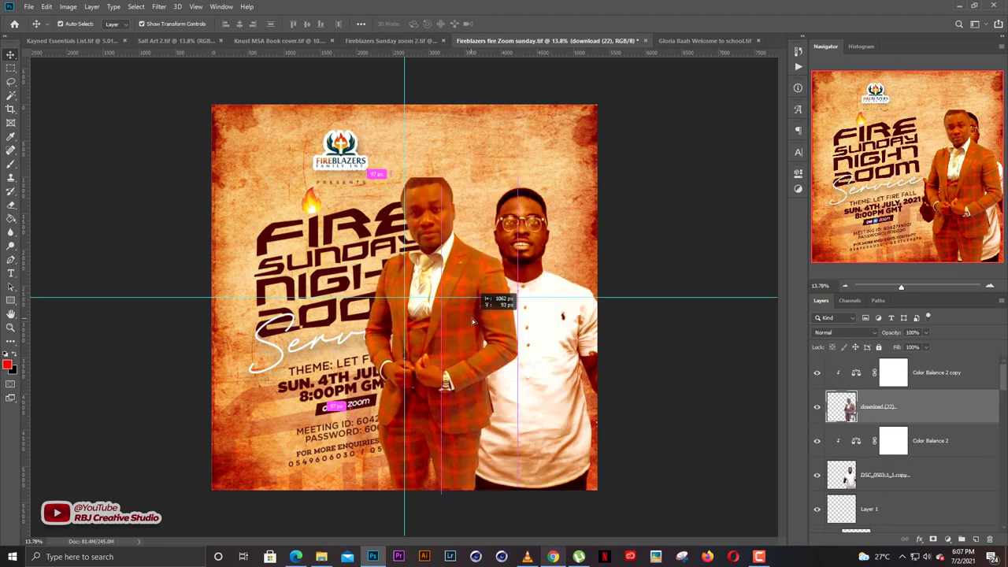
left_click_drag(460, 345, 486, 322)
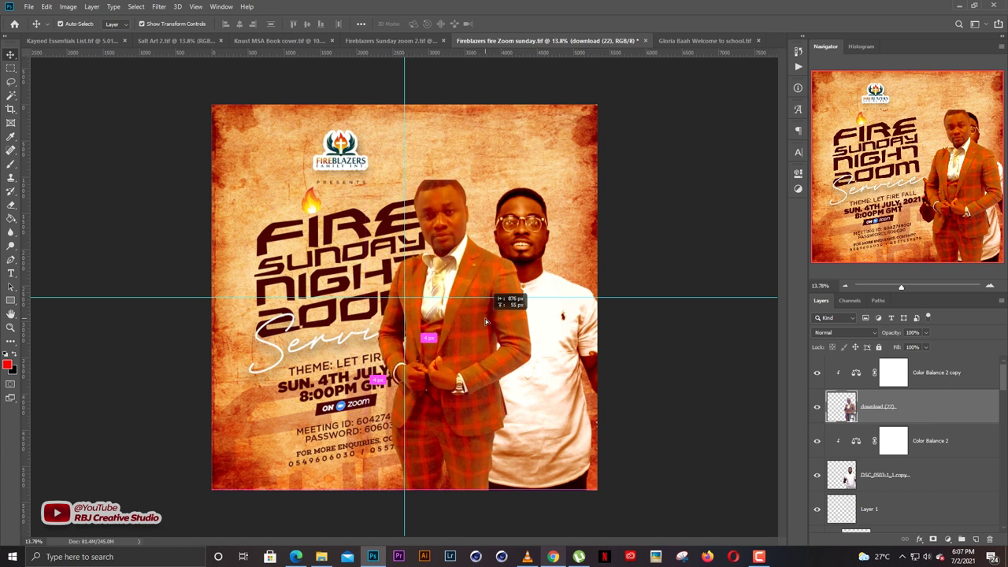
Hide download (22) and paste the pastor's name credit from Sunday zoom 2 in dark text
left_click(816, 407)
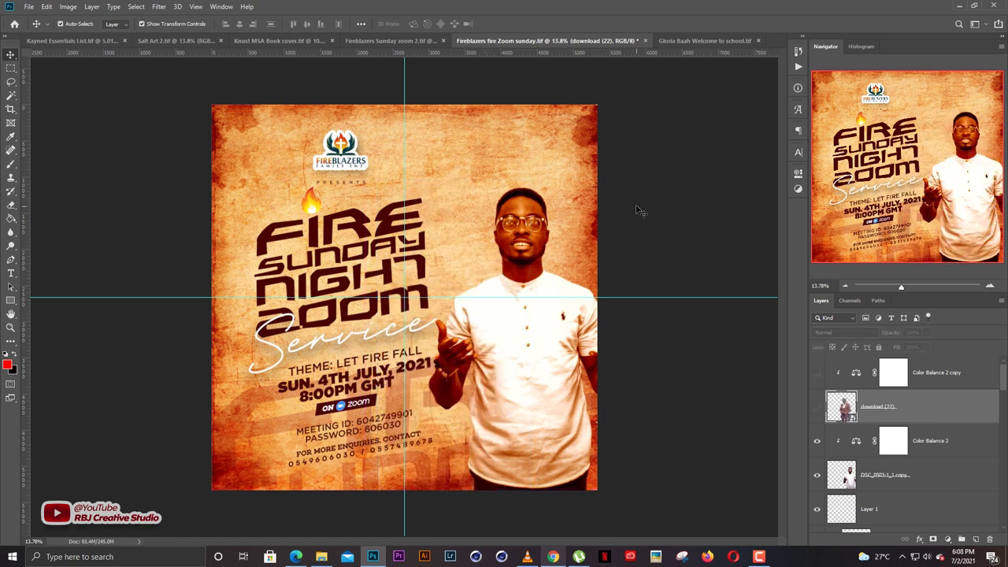
left_click(398, 40)
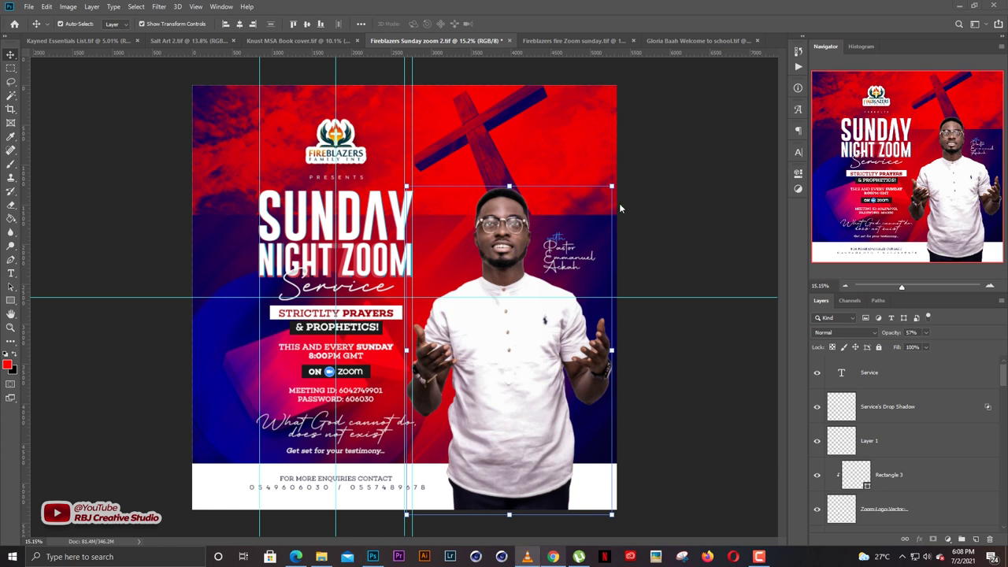
left_click(563, 255)
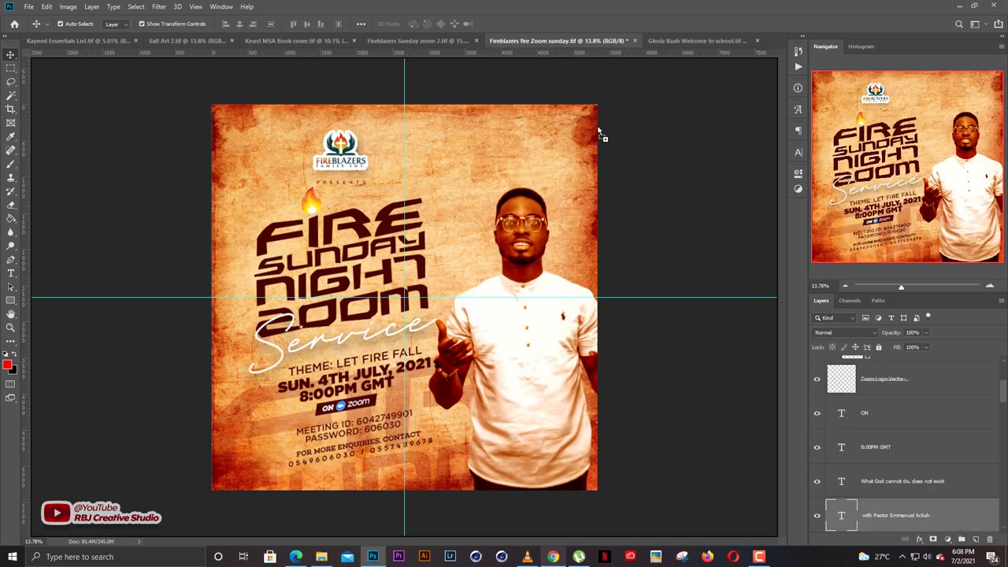
left_click(609, 40)
key("ctrl+v")
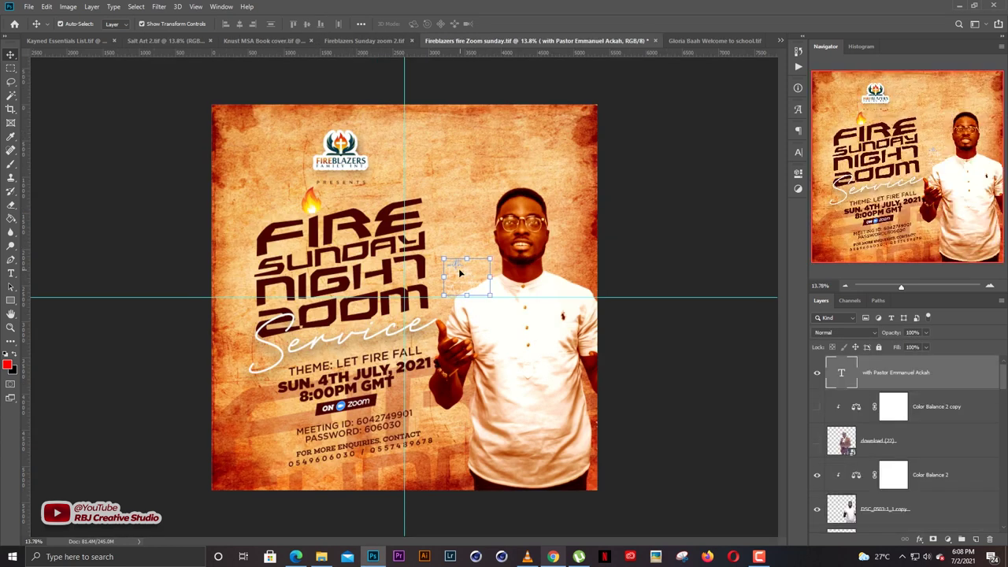
key("t")
left_click(420, 24)
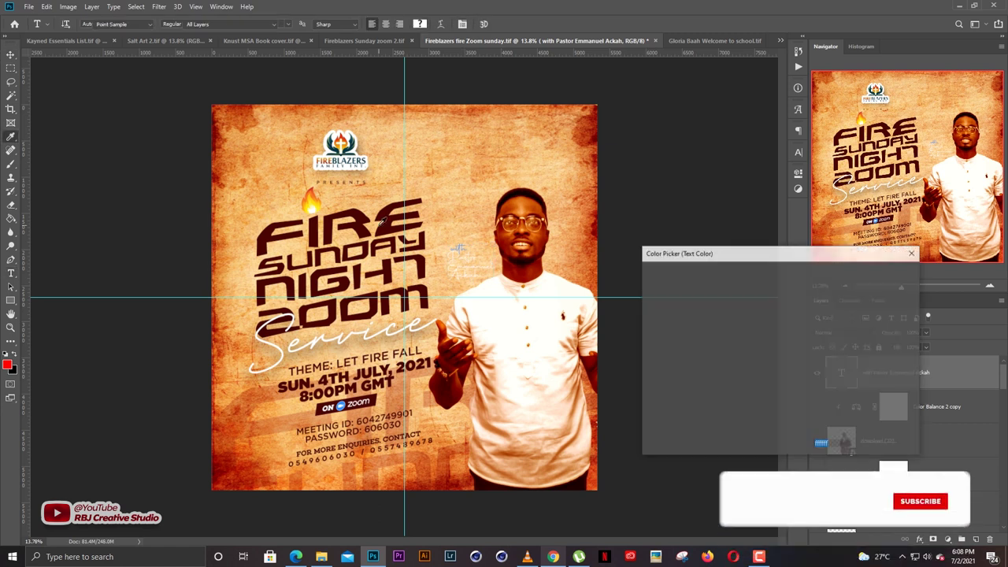
key("Return")
key("v")
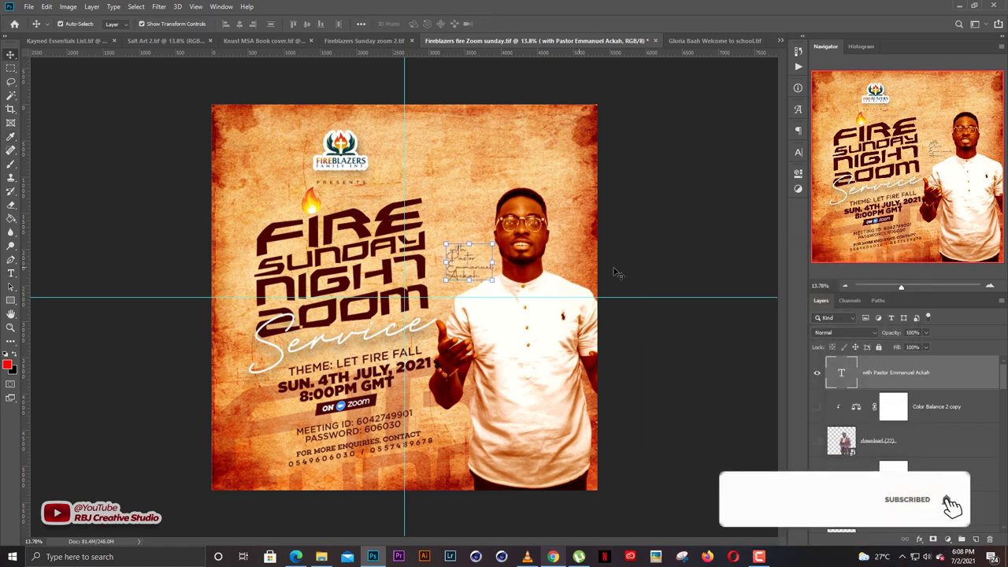
left_click(606, 229)
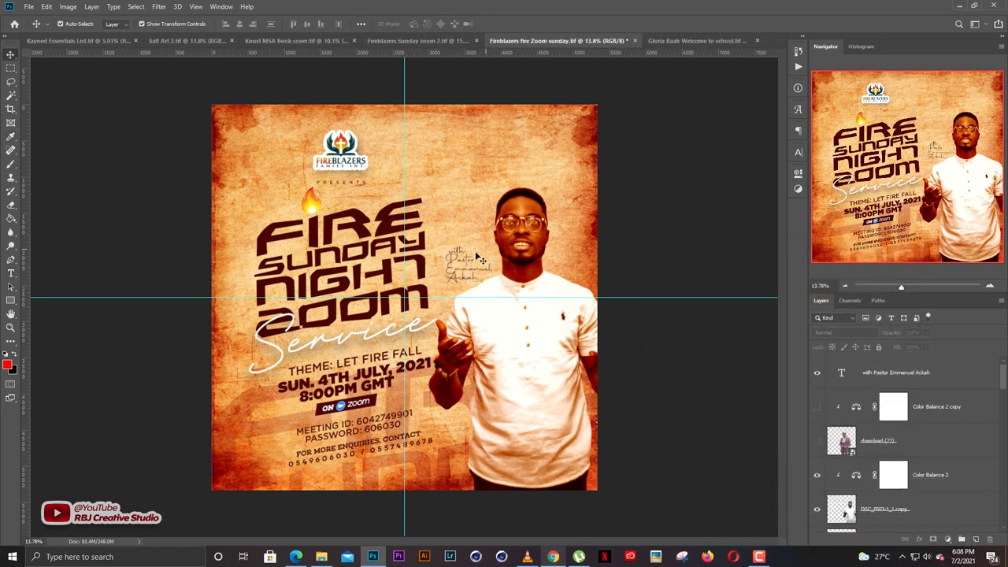
Colour the Service script text with dark red sampled from the title
left_click(446, 374)
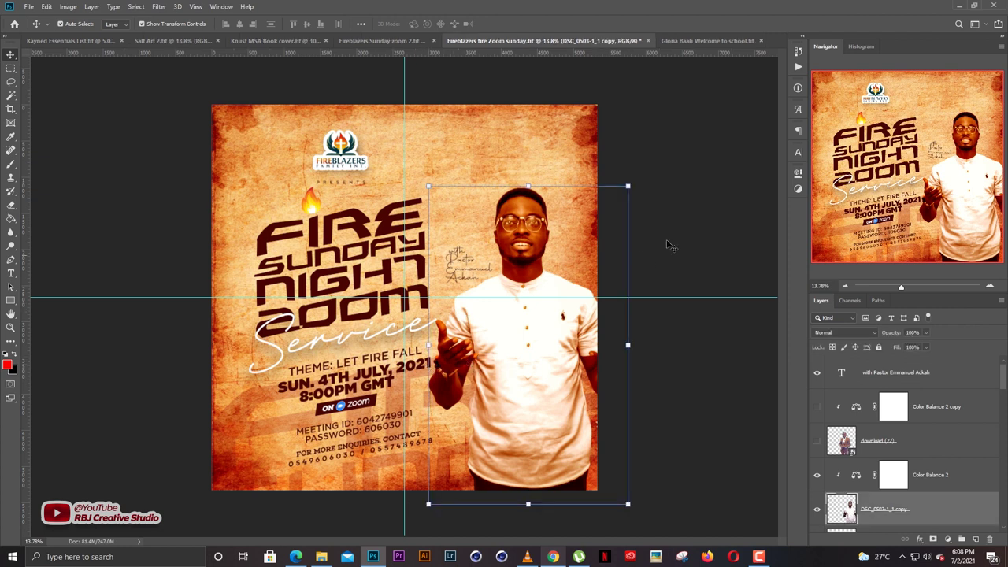
left_click(526, 246)
scroll(914, 433, "down", 3)
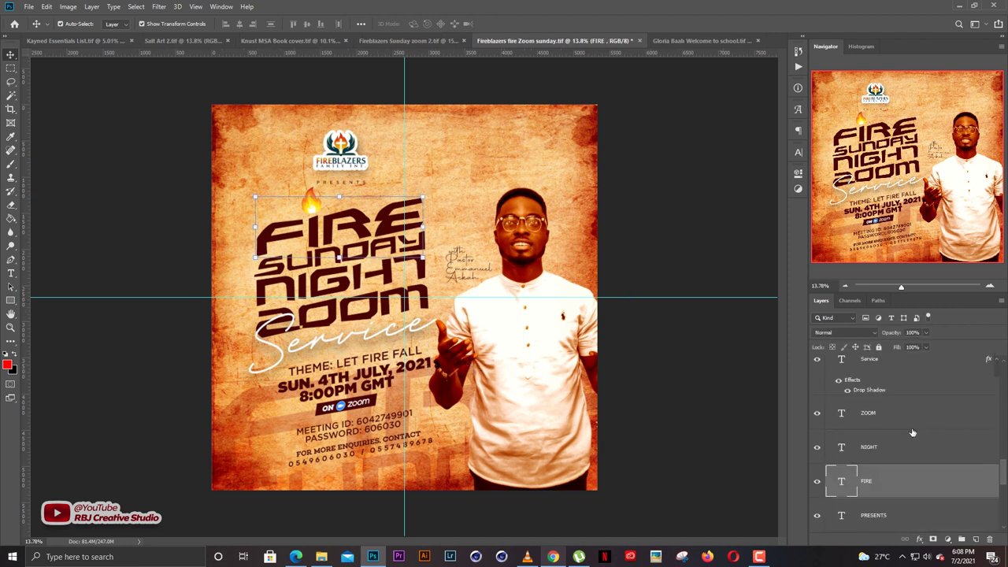
left_click(905, 435)
scroll(905, 435, "down", 1)
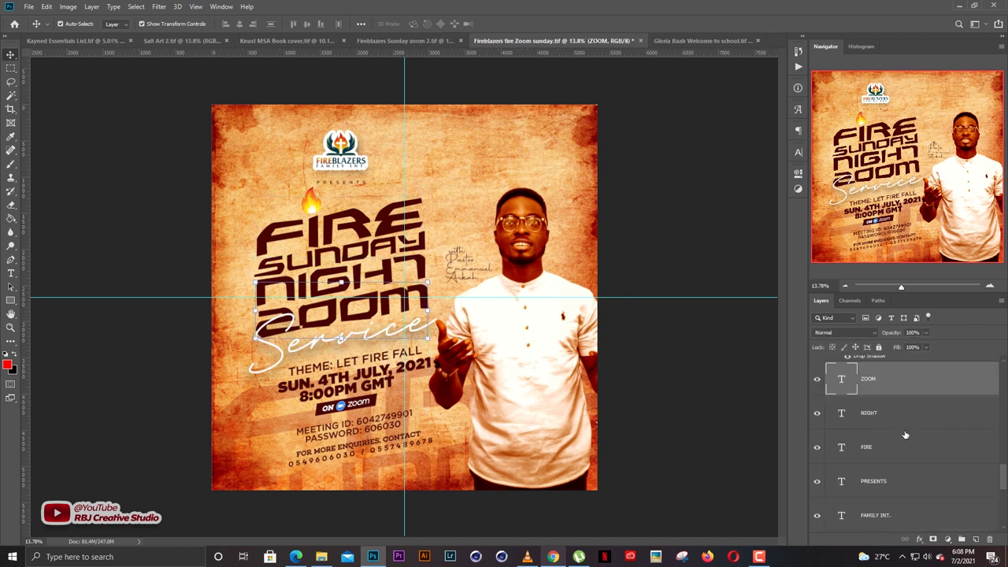
left_click(682, 355)
left_click(359, 339)
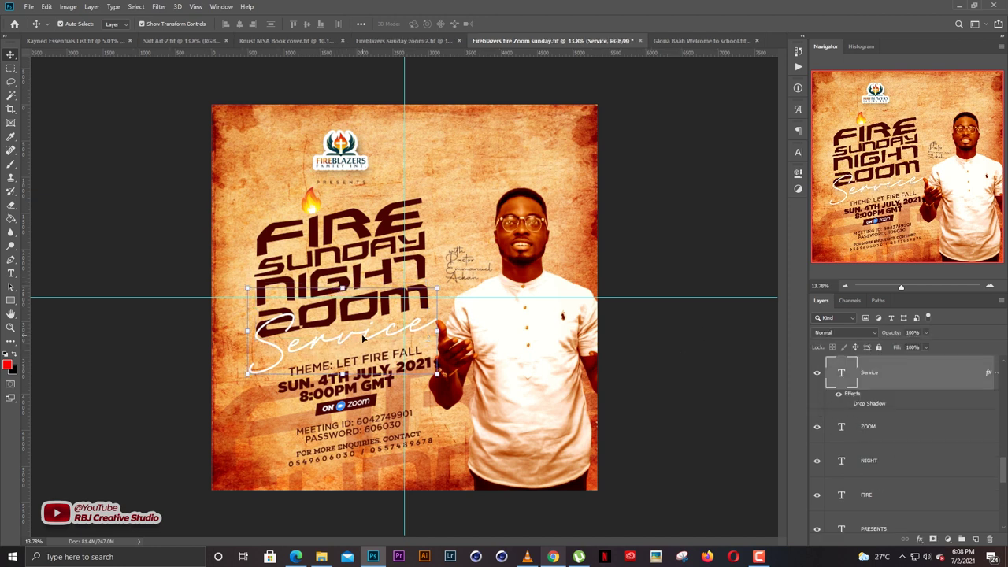
key("t")
left_click(372, 24)
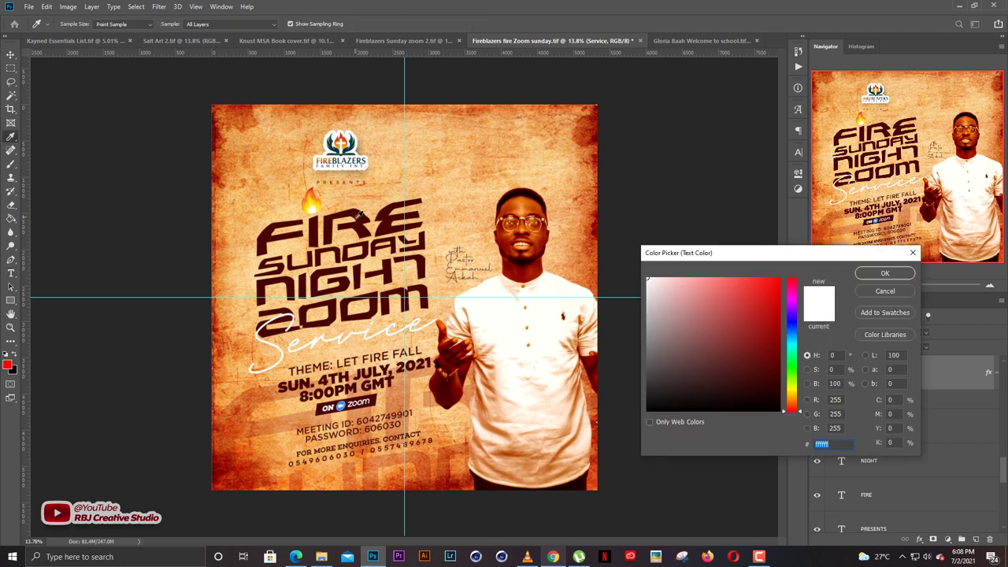
left_click(362, 220)
key("Return")
key("v")
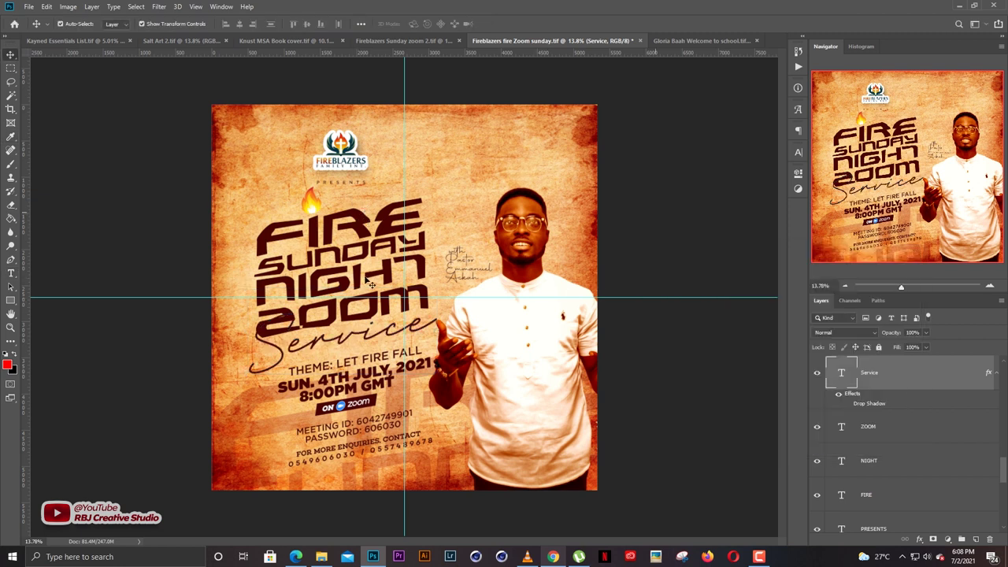
Restyle the script word as lowercase "service" and commit it
left_click(359, 349)
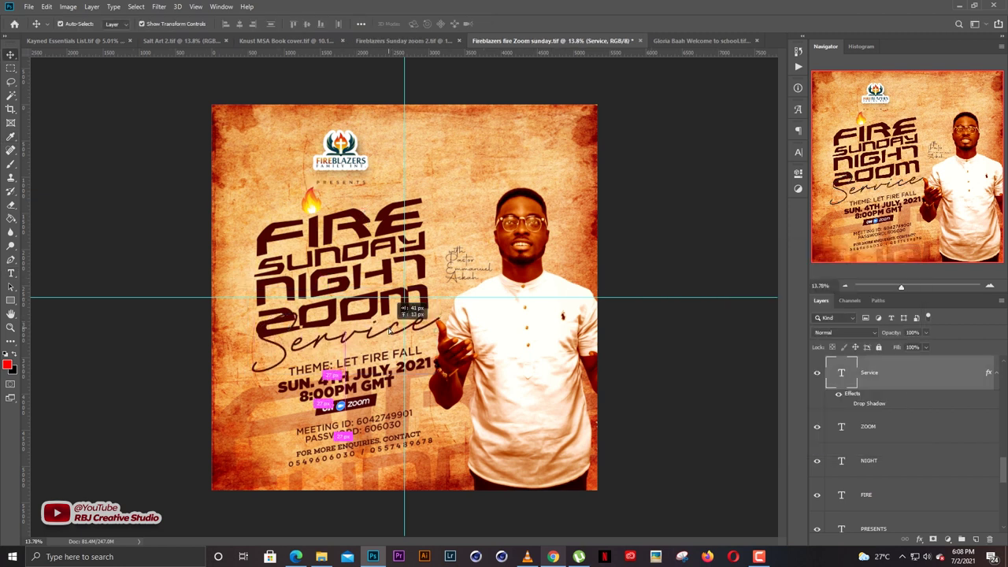
key("t")
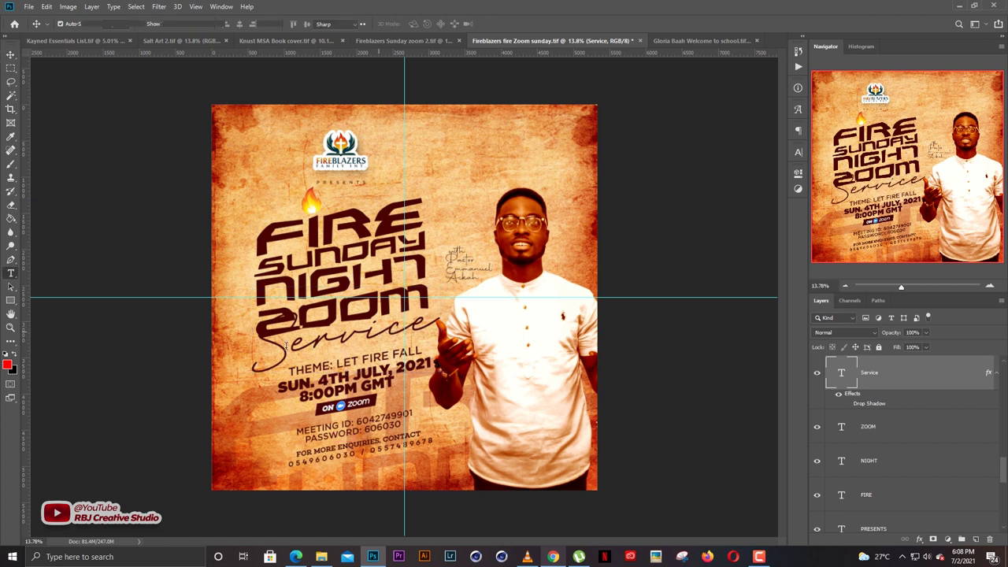
key("Escape")
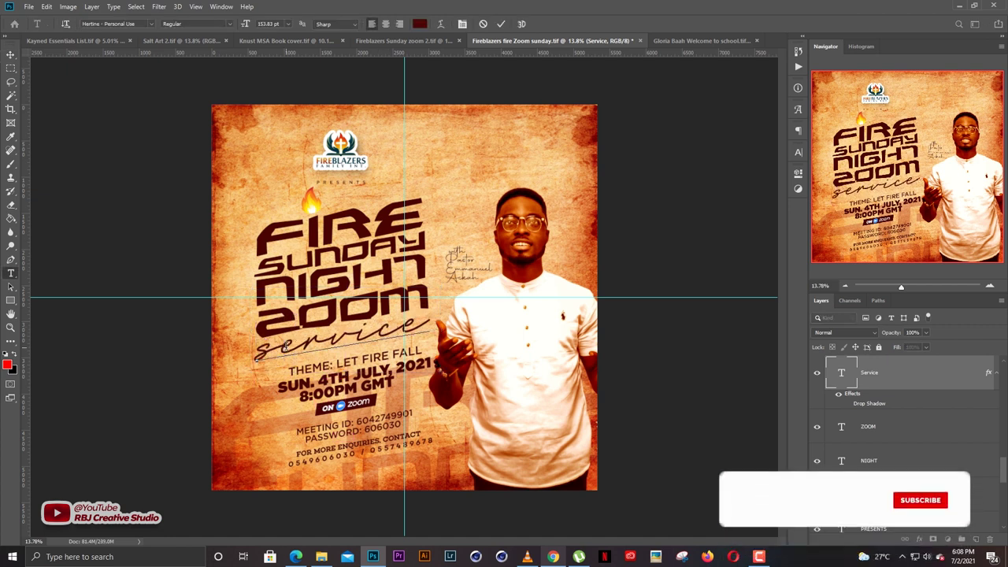
key("v")
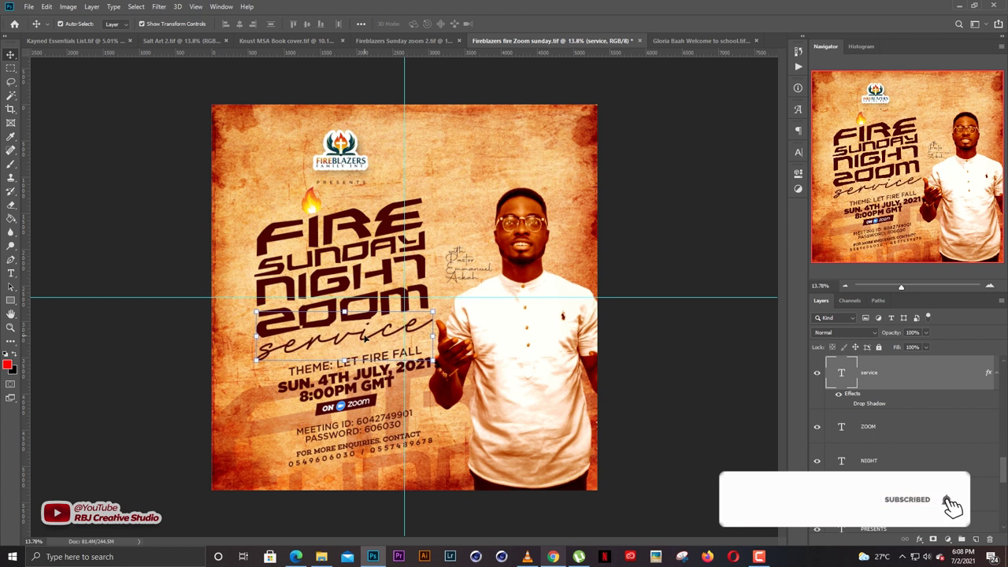
left_click(392, 363)
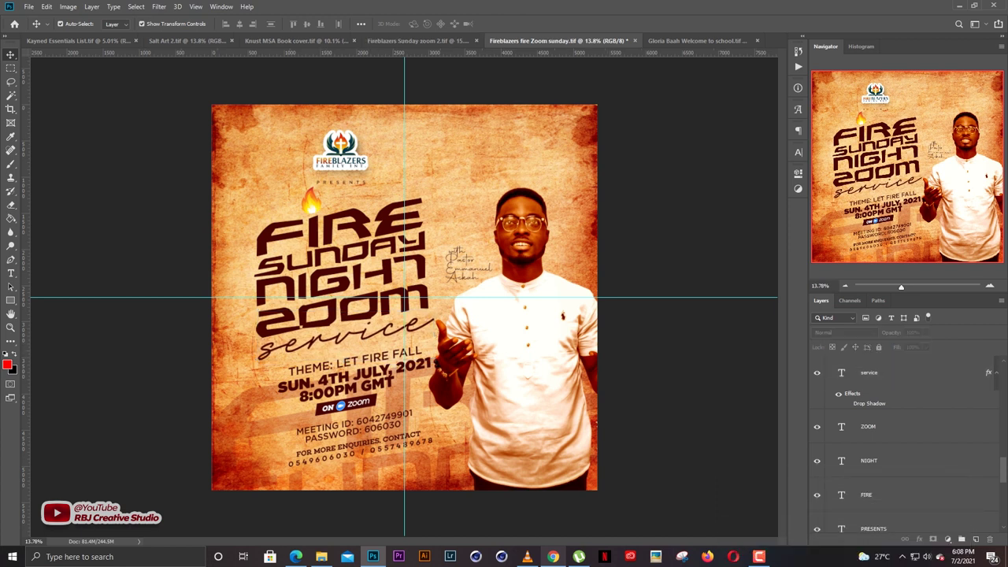
Select the small PRESENTS text under the logo and delete it
left_click(528, 557)
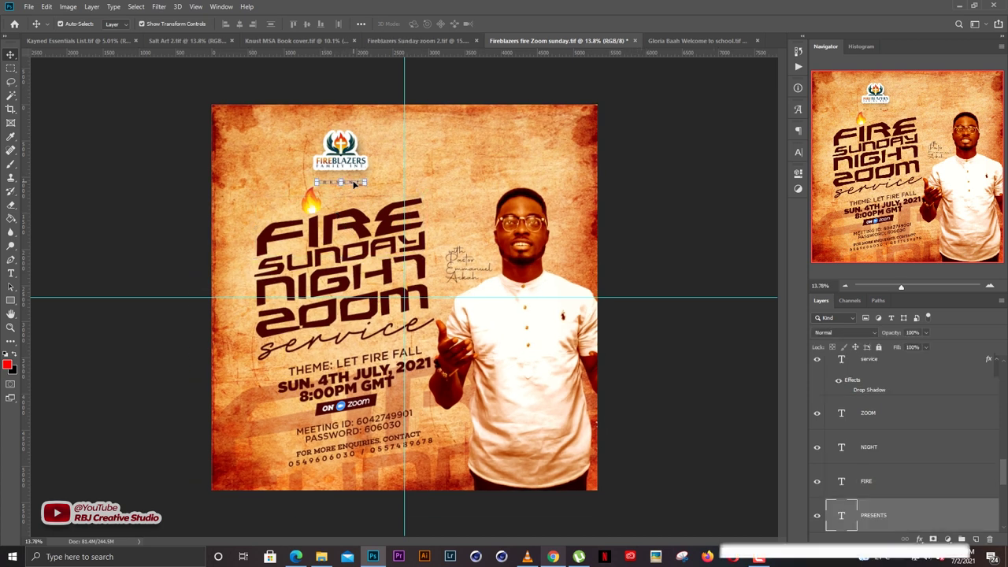
left_click(356, 183)
key("Delete")
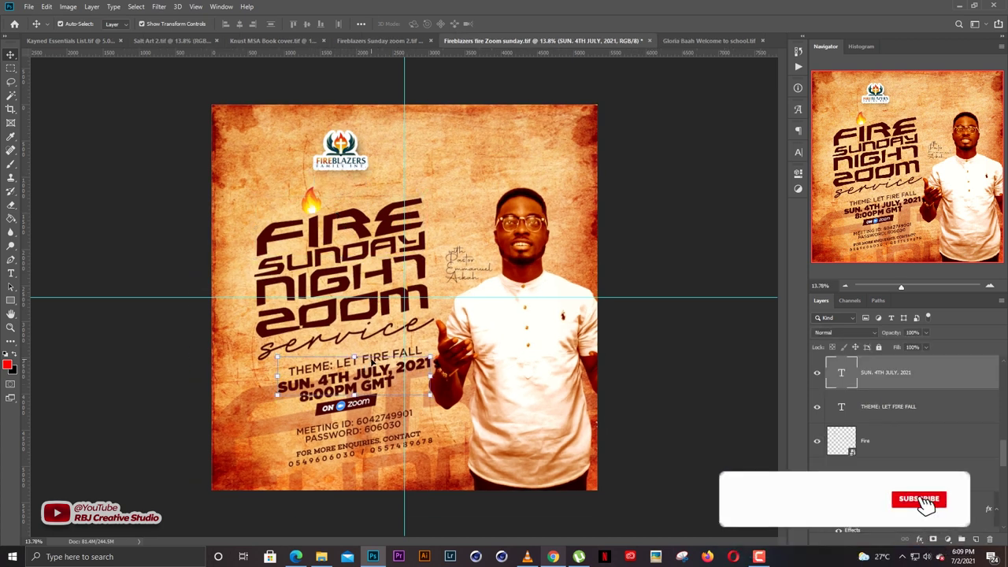
Duplicate the THEME line above FIRE, retype it as PRESENTS and widen its tracking
left_click_drag(356, 356, 366, 188)
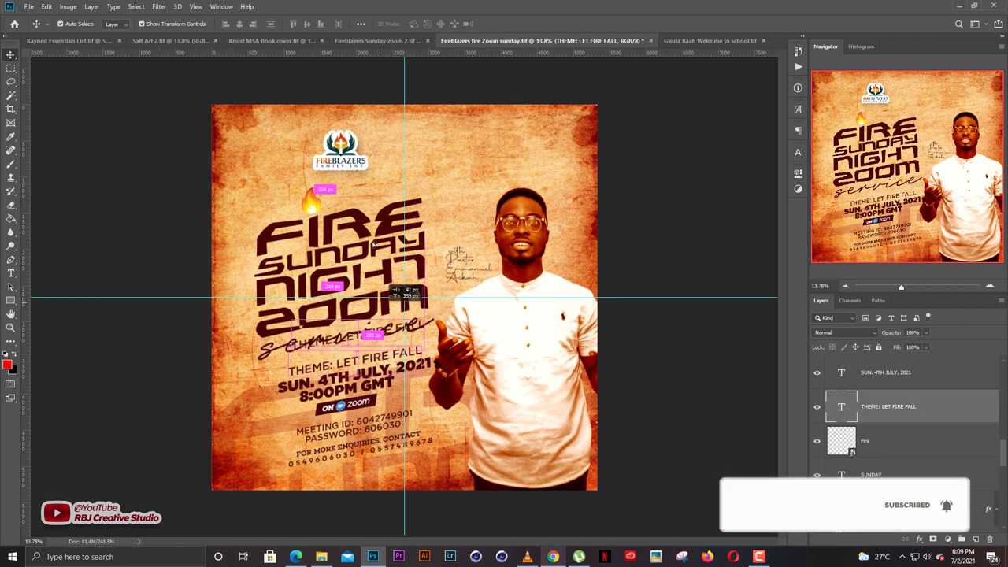
double_click(366, 193)
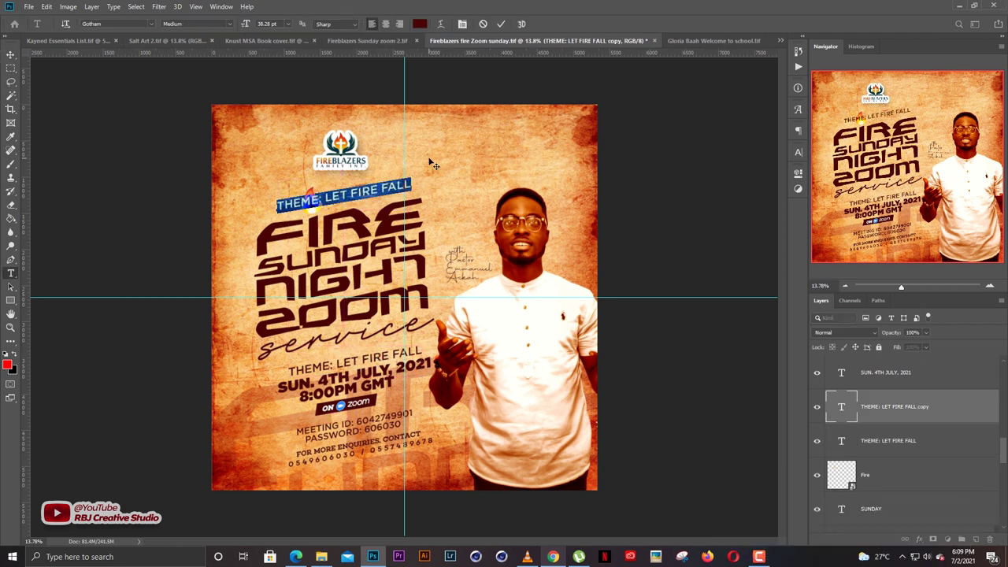
type("PRESENTS")
left_click(798, 152)
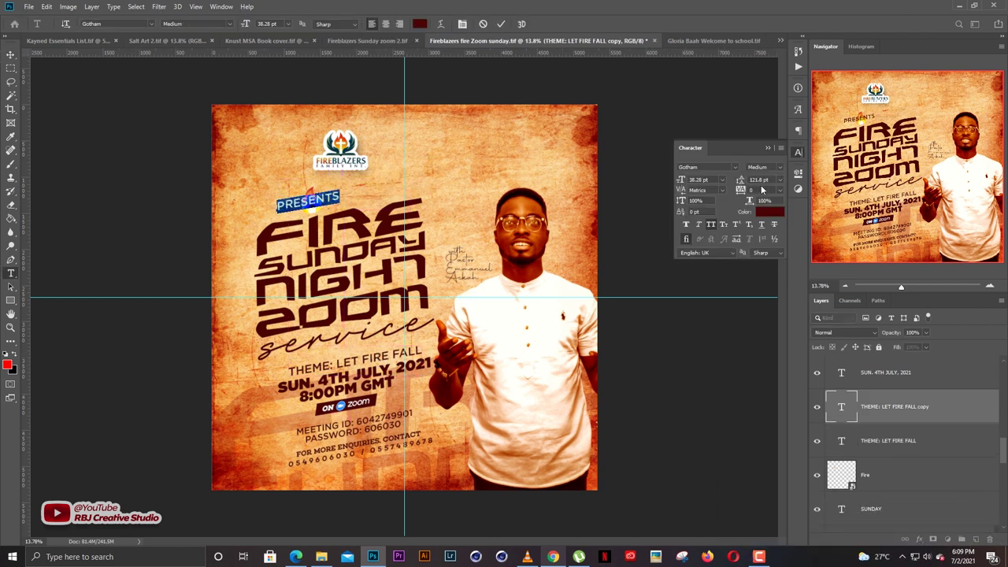
left_click_drag(741, 191, 776, 191)
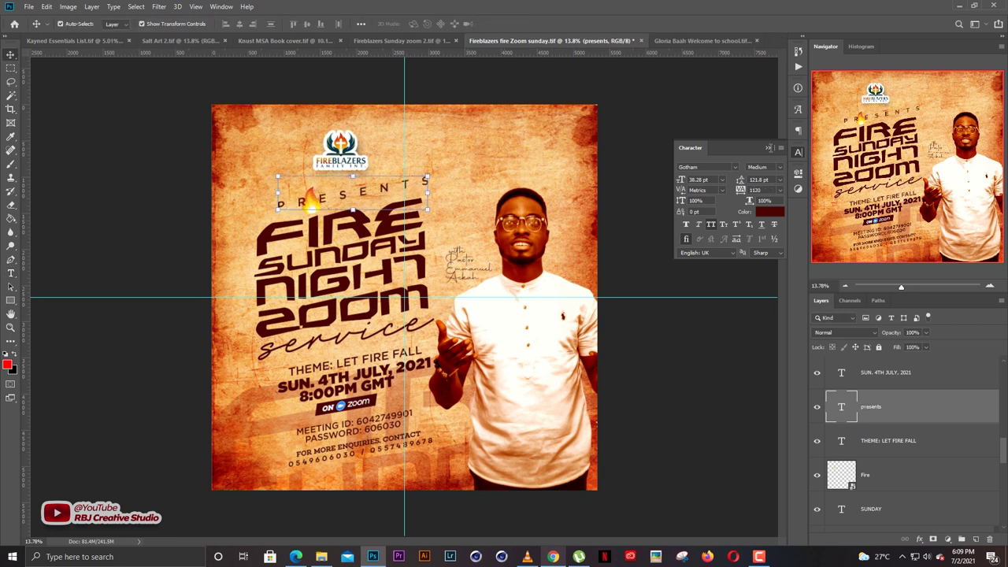
left_click(692, 165)
Scale PRESENTS down and nudge it toward its spot under the logo
left_click_drag(428, 174, 396, 171)
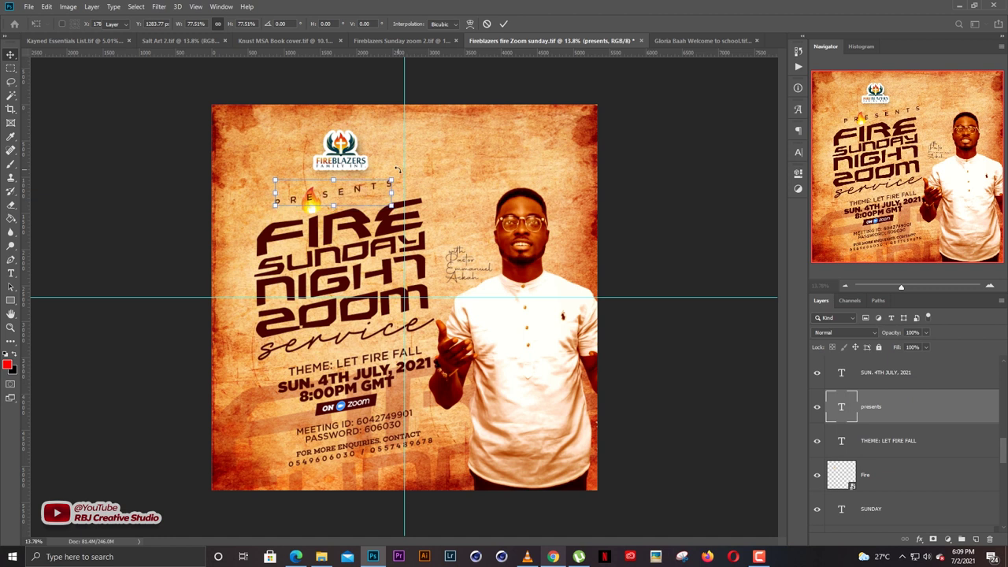
key("Return")
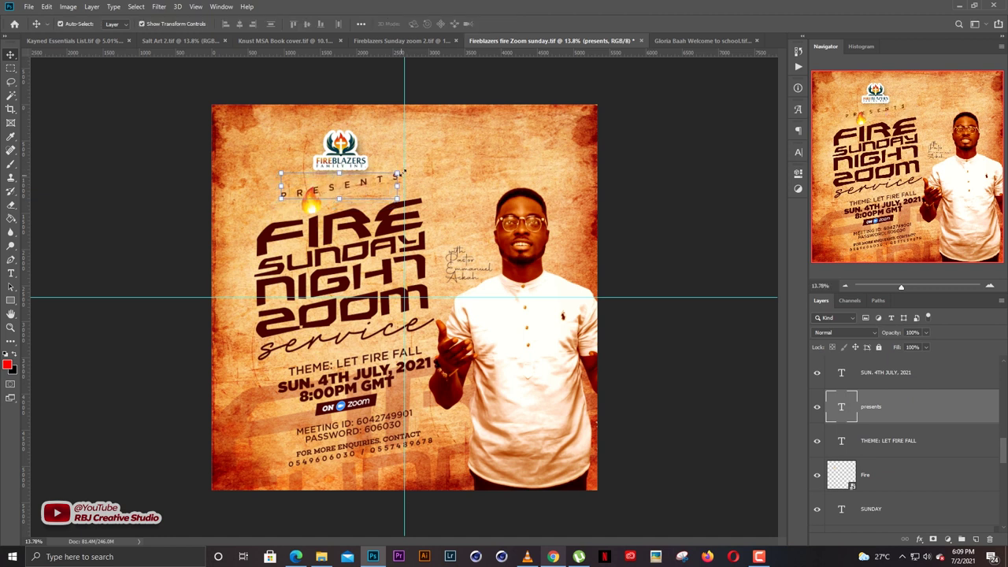
key("ctrl+t")
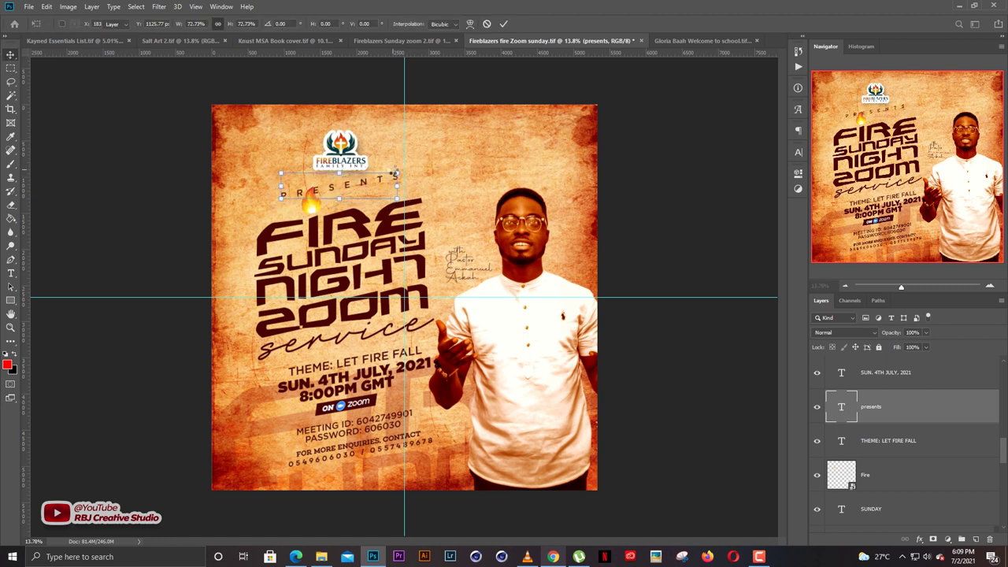
key("Return")
left_click_drag(411, 166, 423, 171)
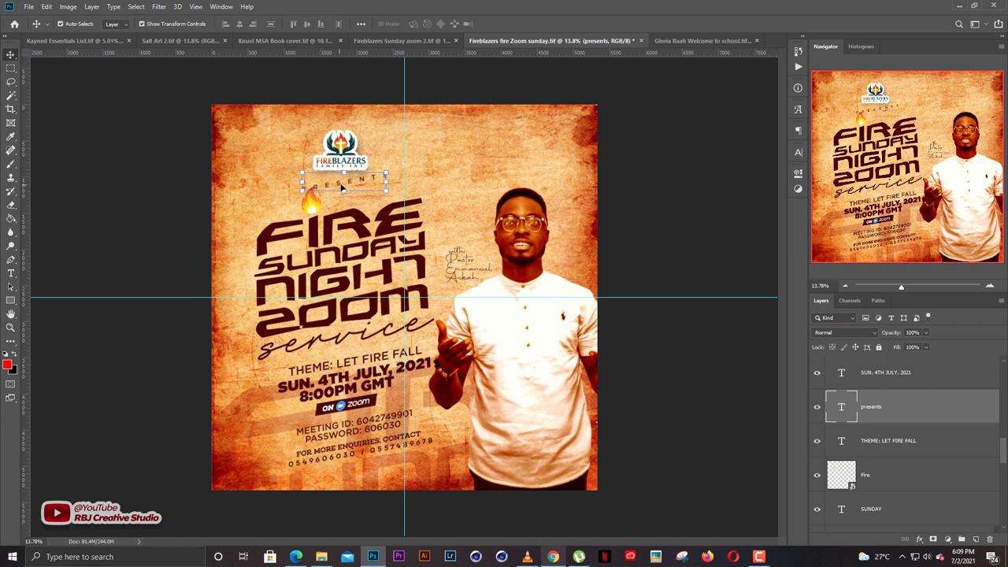
Place PRESENTS between the logo and FIRE, and bring the pastor photo layer to the top
left_click_drag(342, 187, 361, 198)
left_click(578, 250)
left_click(575, 323)
scroll(890, 404, "up", 1)
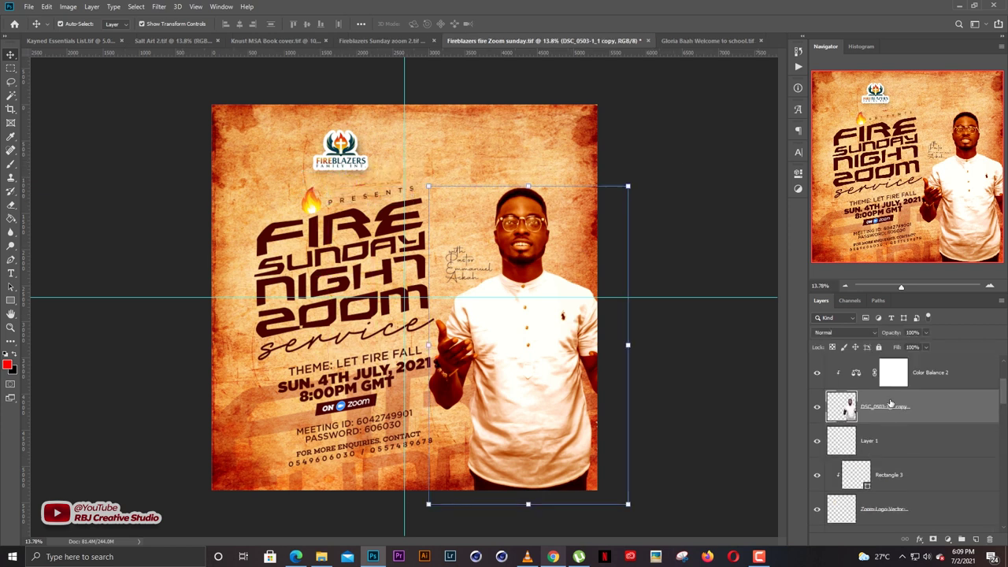
key("ctrl+bracketright")
key("ctrl+bracketright")
key("ctrl+bracketright")
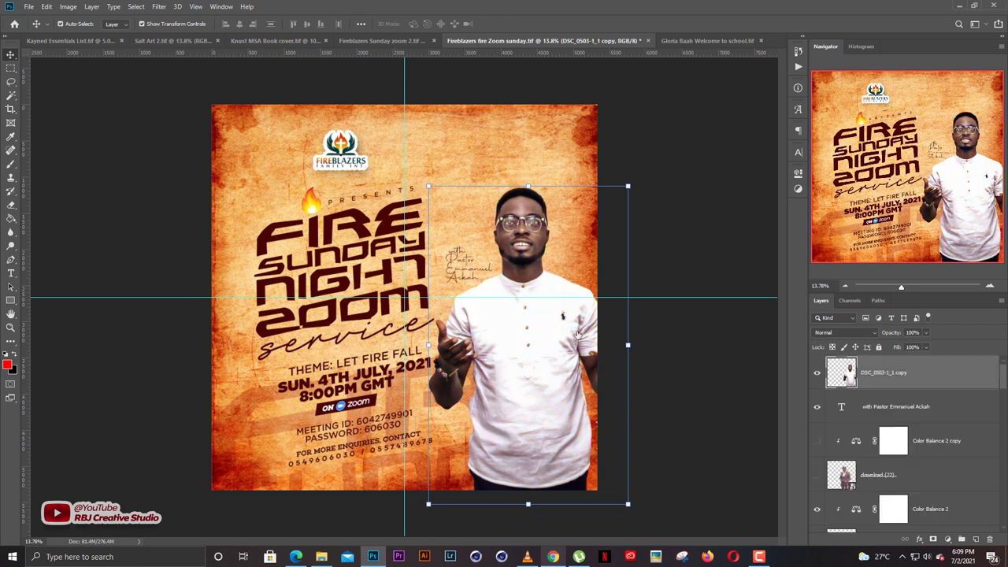
Place a duplicate of the pastor on the left and erase its body and collar, leaving the head
key("ctrl+alt+t")
left_click_drag(607, 209, 435, 172)
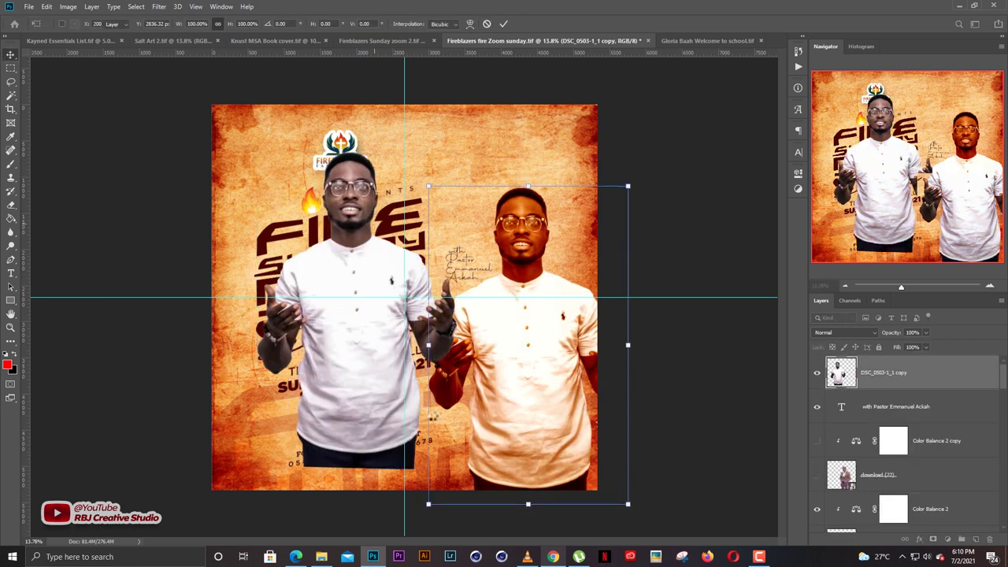
key("Return")
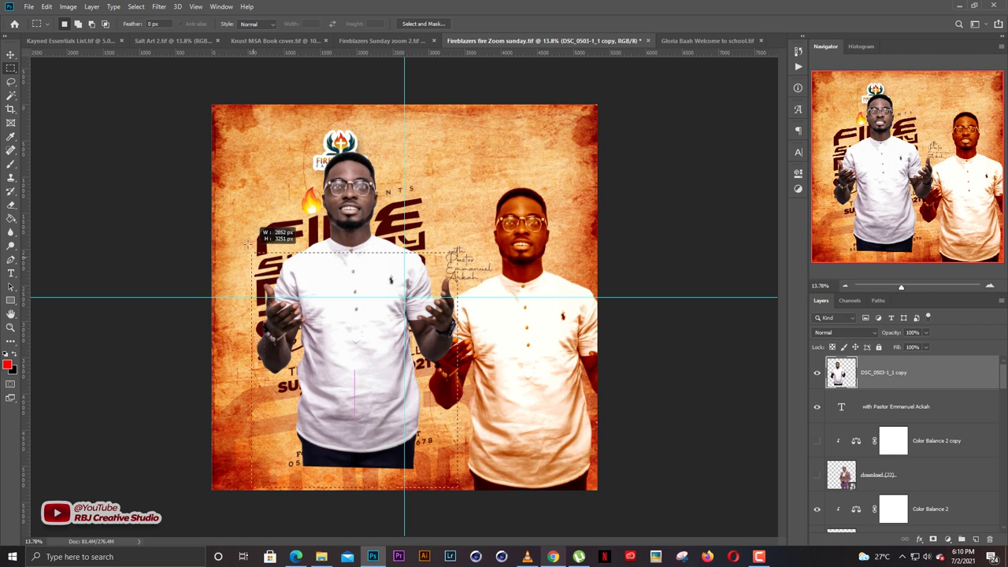
key("e")
left_click_drag(347, 409, 387, 270)
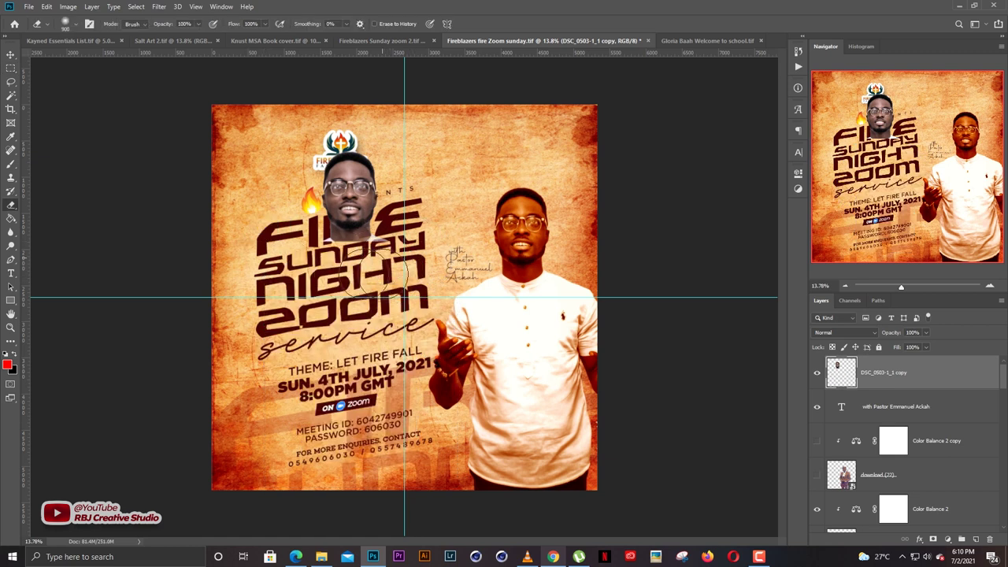
left_click_drag(386, 237, 331, 229)
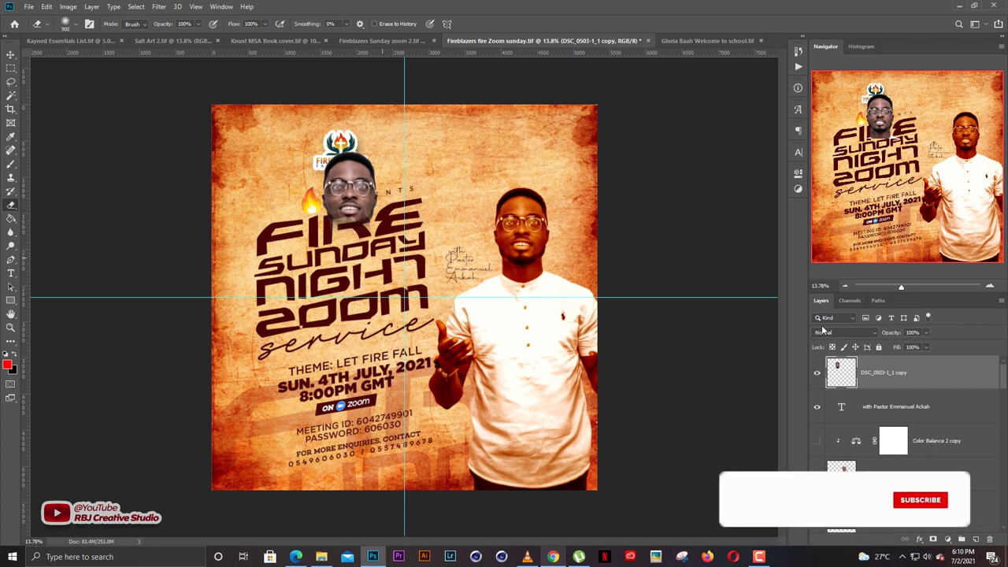
Blend the duplicate head as Overlay and enlarge it across the flyer's left side
key("v")
left_click(844, 333)
left_click(835, 410)
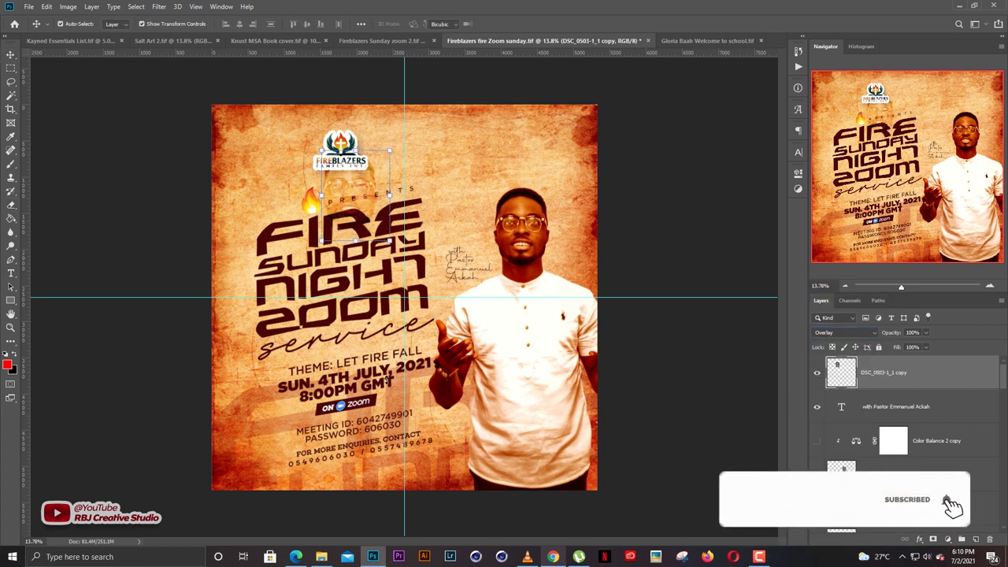
key("ctrl+t")
left_click_drag(260, 215, 290, 190)
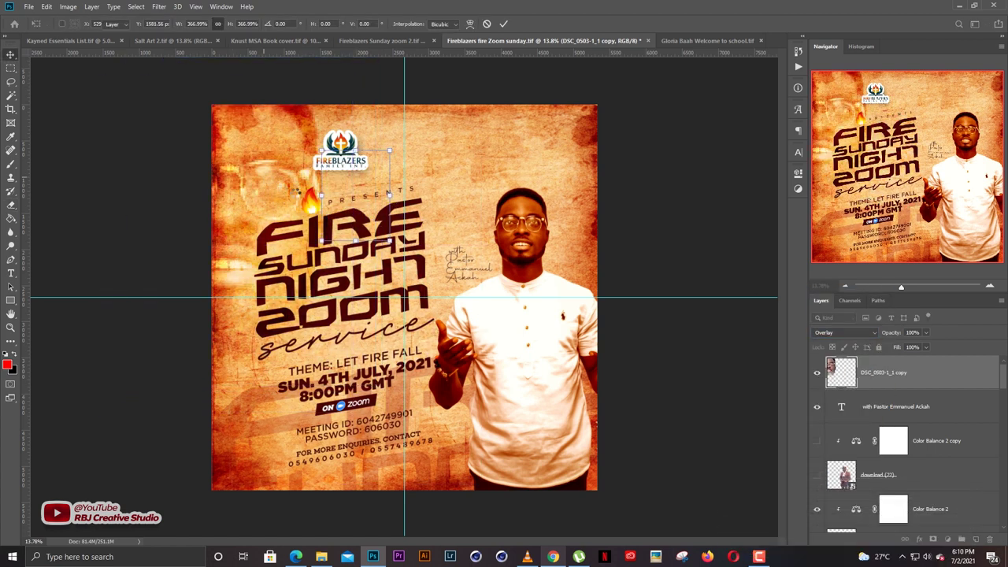
key("Return")
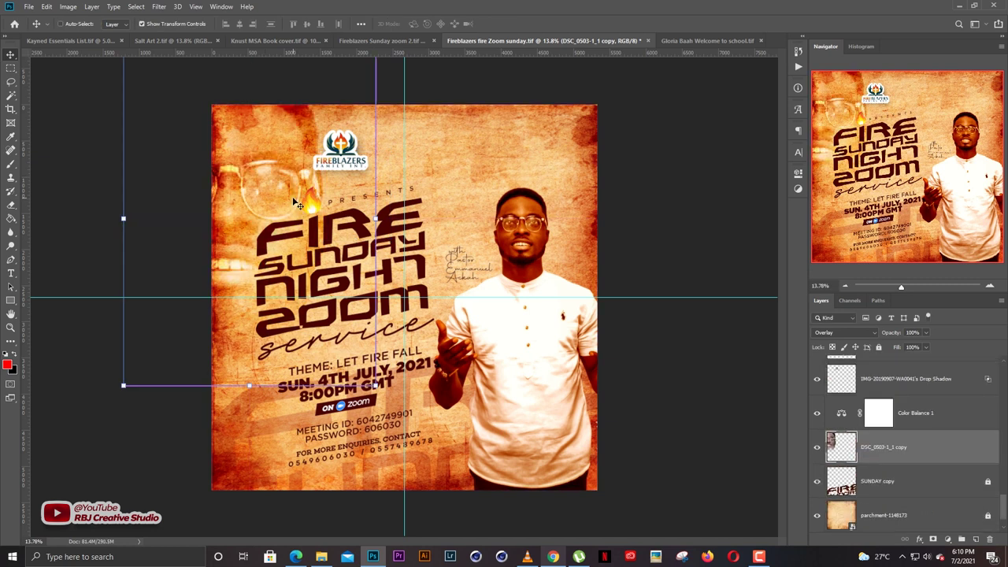
Move the head layer below SUNDAY copy and cancel a trial Hue/Saturation desaturation
key("ctrl+bracketleft")
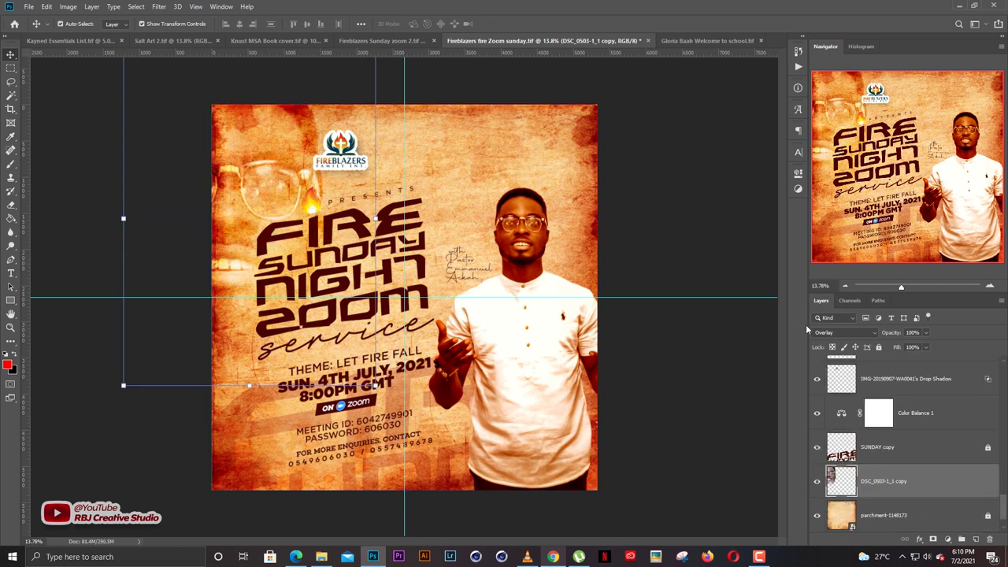
key("ctrl+u")
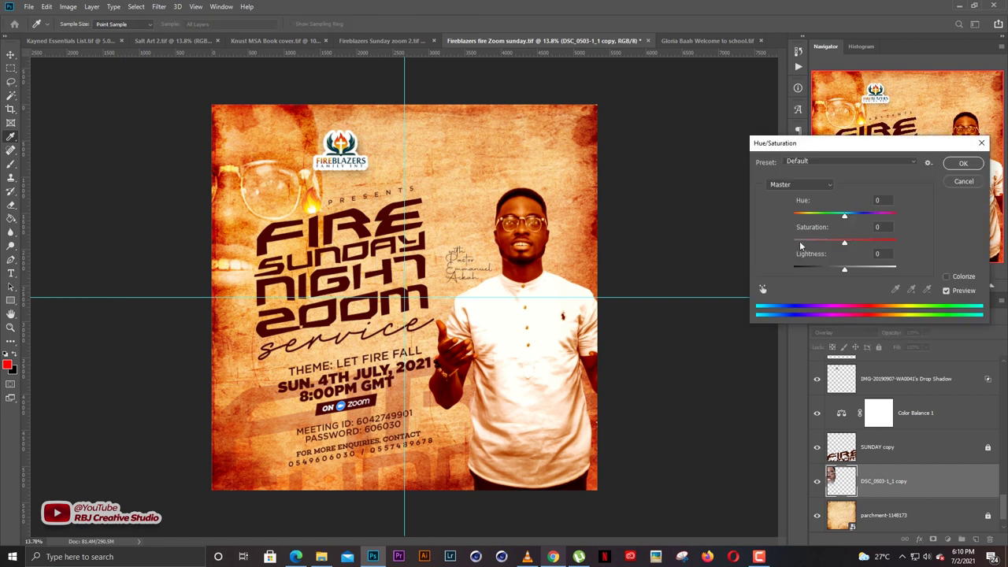
left_click_drag(845, 242, 779, 239)
key("Return")
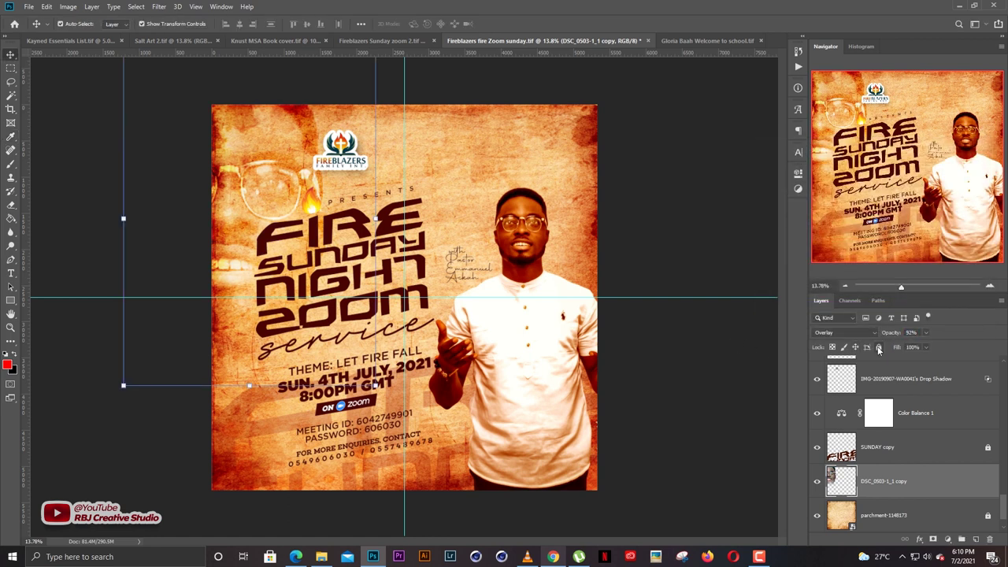
Rotate the faded head about -7° and hide its layer
mouse_move(379, 222)
left_mouse_down()
mouse_move(421, 198)
mouse_move(700, 314)
left_mouse_up()
key("Return")
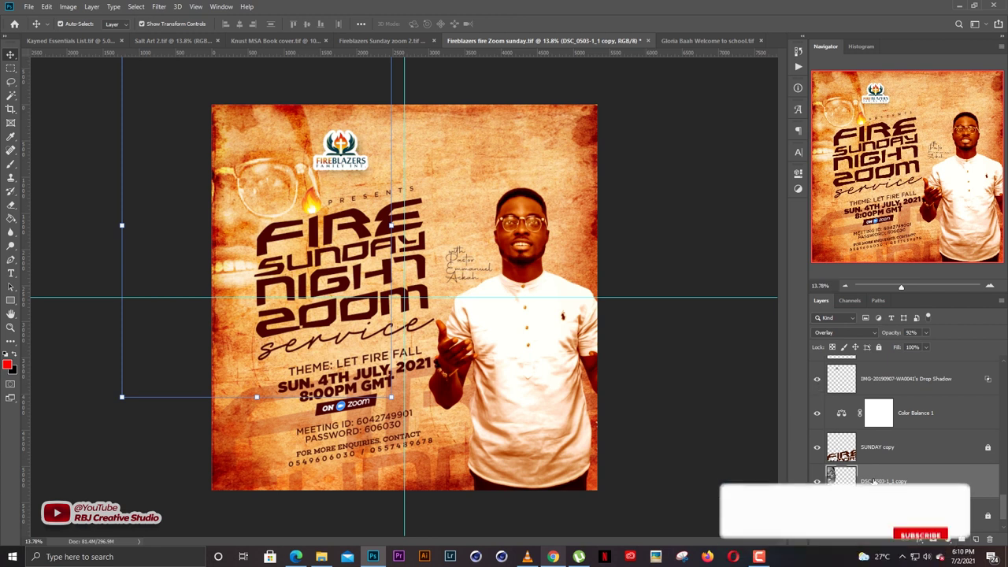
left_click(817, 481)
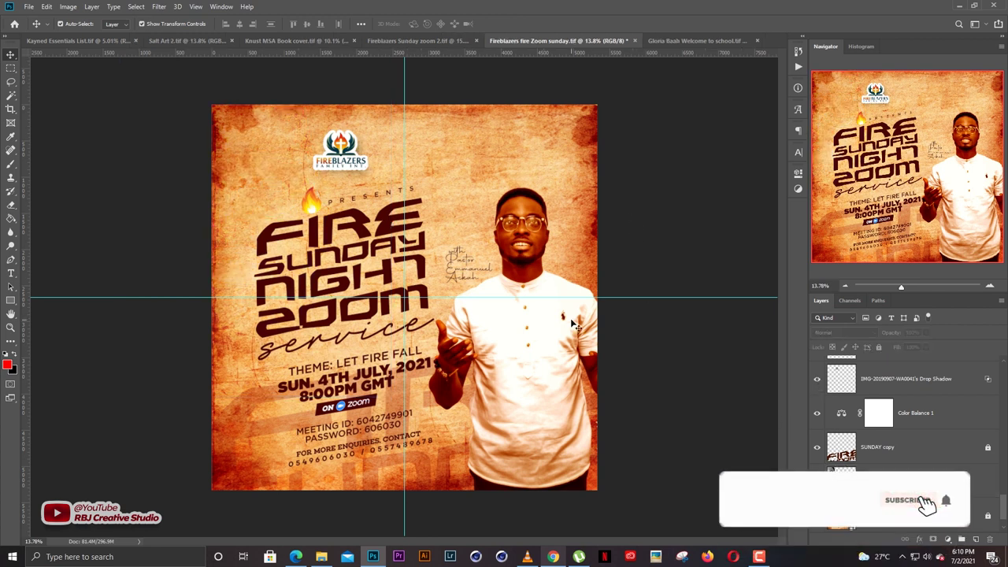
scroll(404, 297, "up", 1)
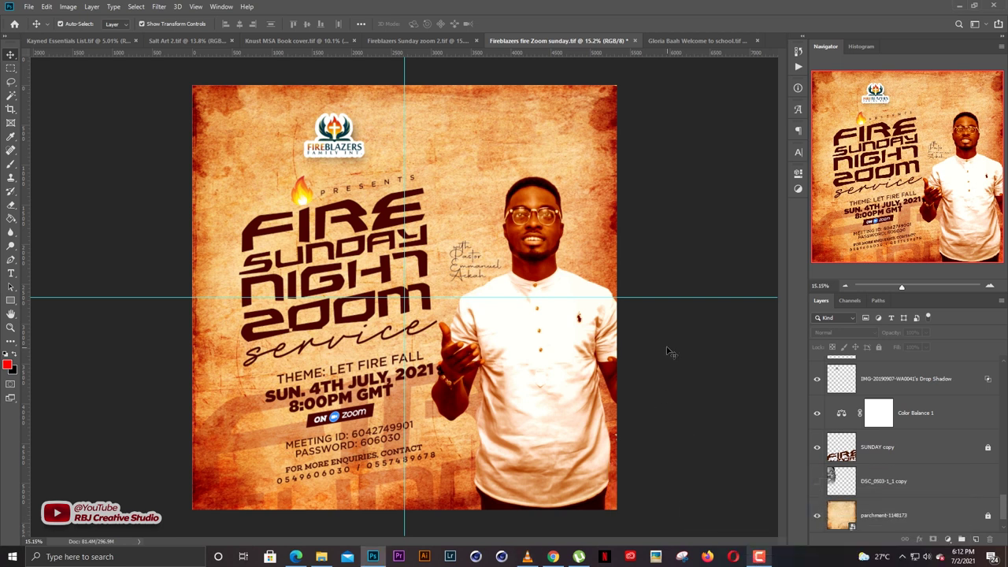
key("ctrl+plus")
Draw a counter-clockwise tilted, white-filled ellipse over the SUNDAY NIGHT title
left_click(359, 282)
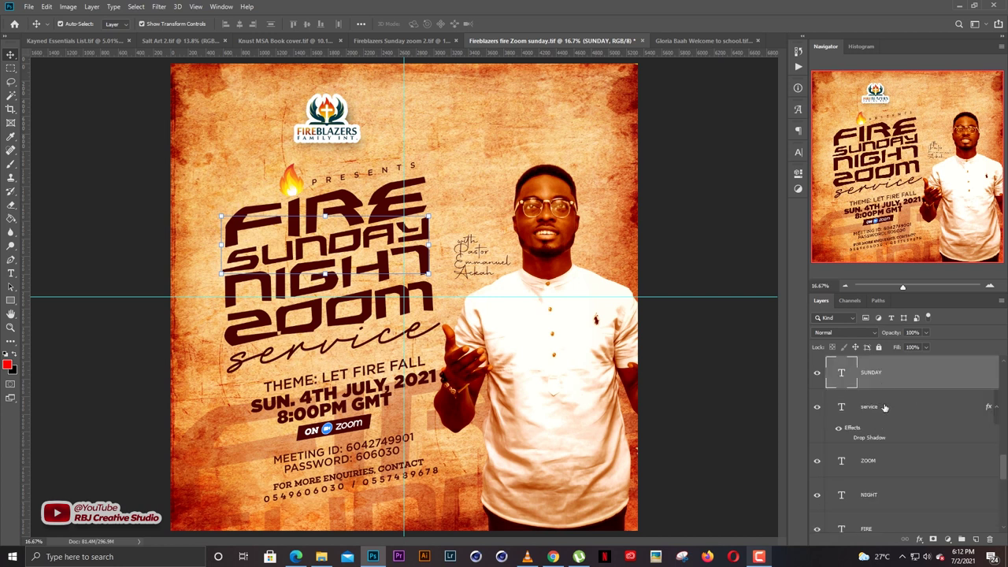
scroll(884, 408, "up", 1)
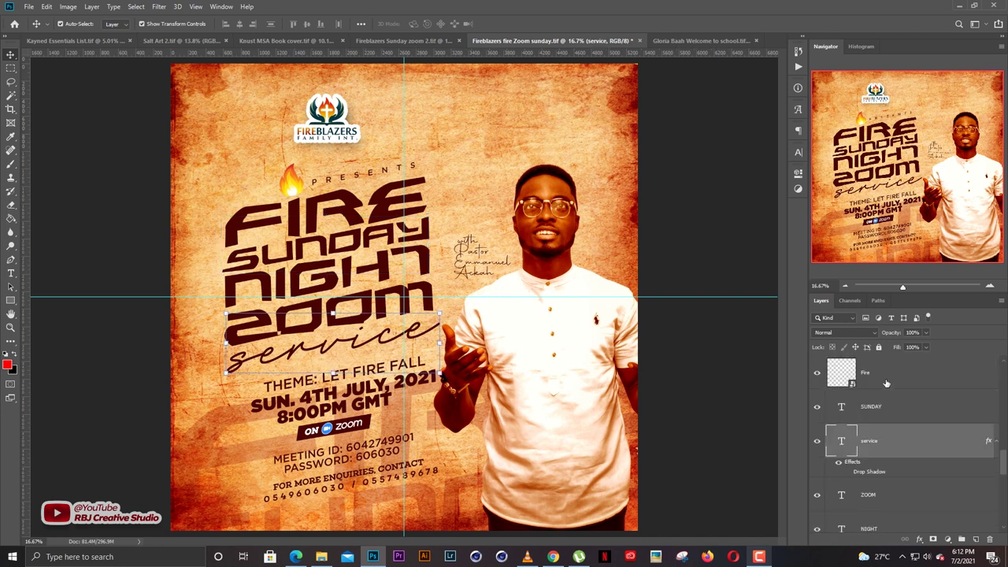
left_click(11, 300)
left_click(45, 323)
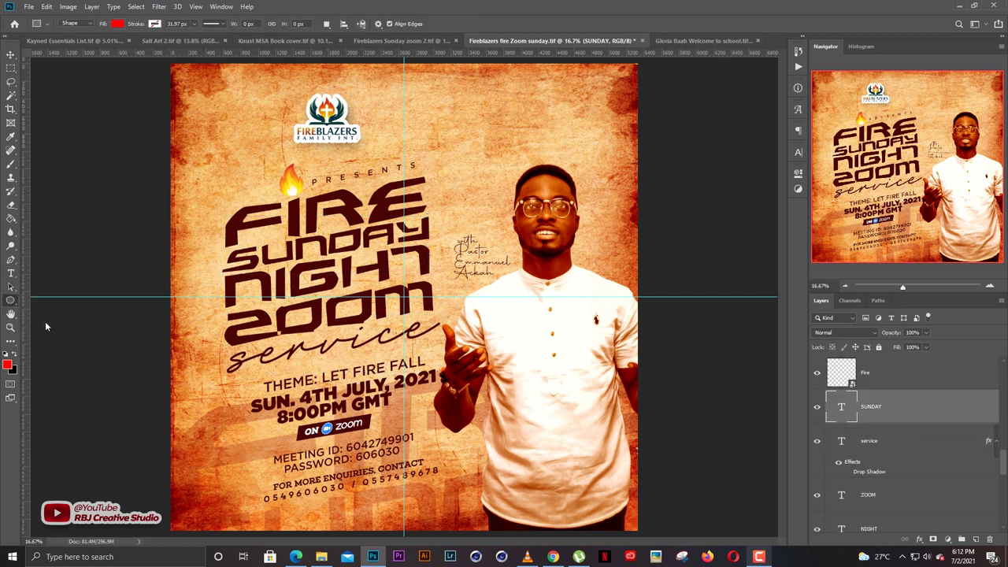
left_click_drag(207, 228, 446, 315)
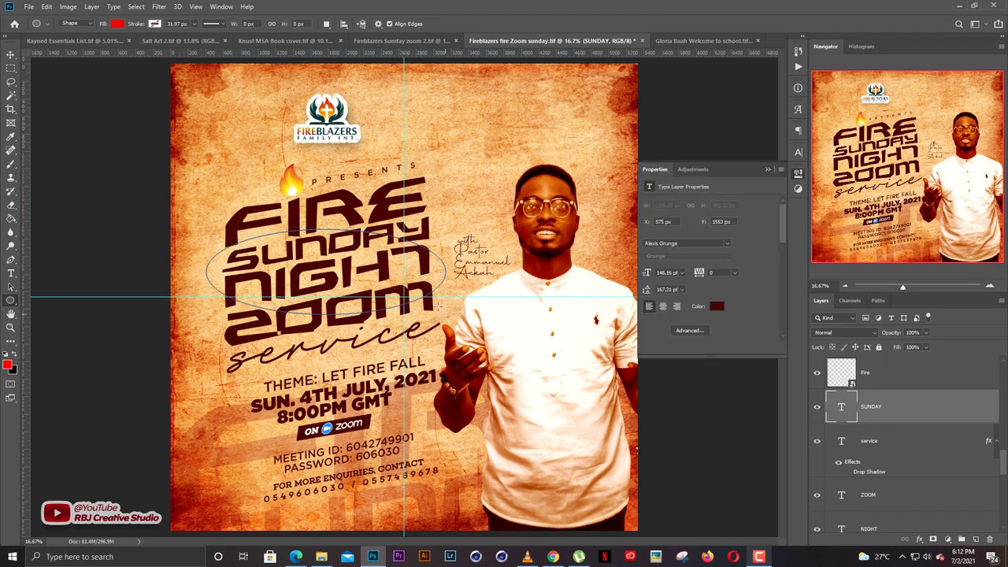
left_click_drag(446, 228, 438, 207)
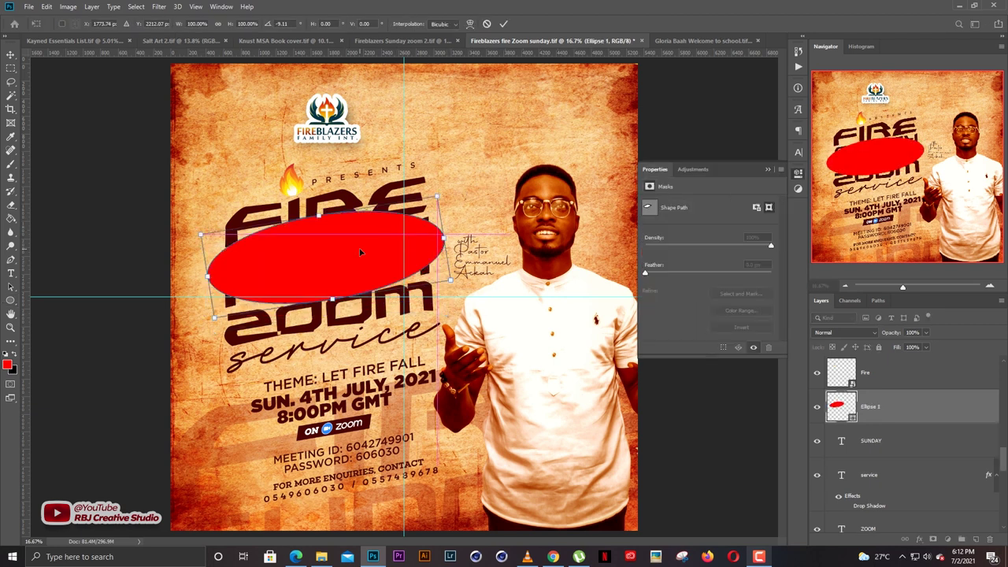
double_click(841, 405)
left_click(651, 278)
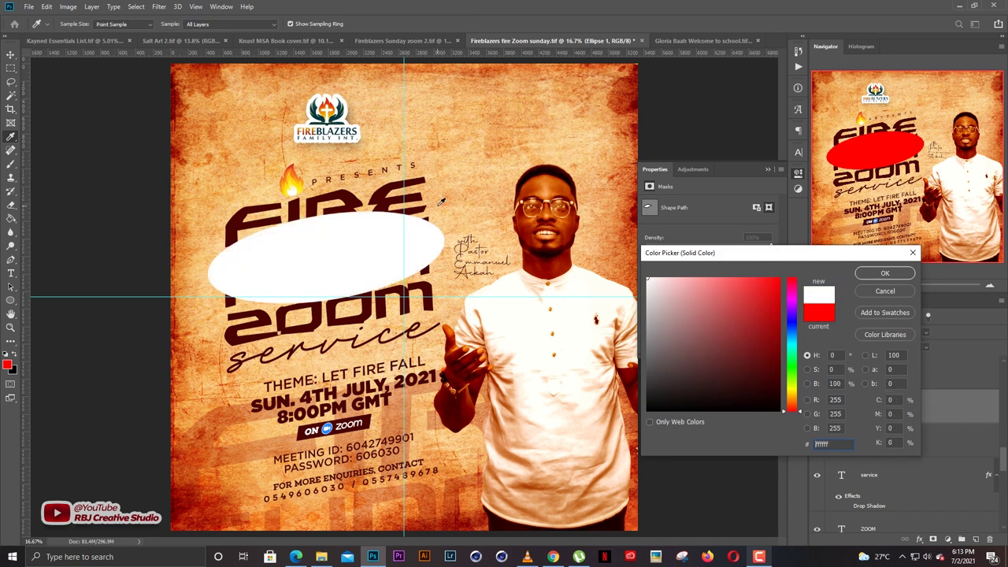
left_click(884, 272)
Erase the white ellipse over SUNDAY NIGHT, redoing one stroke
key("b")
left_click_drag(368, 248, 423, 229)
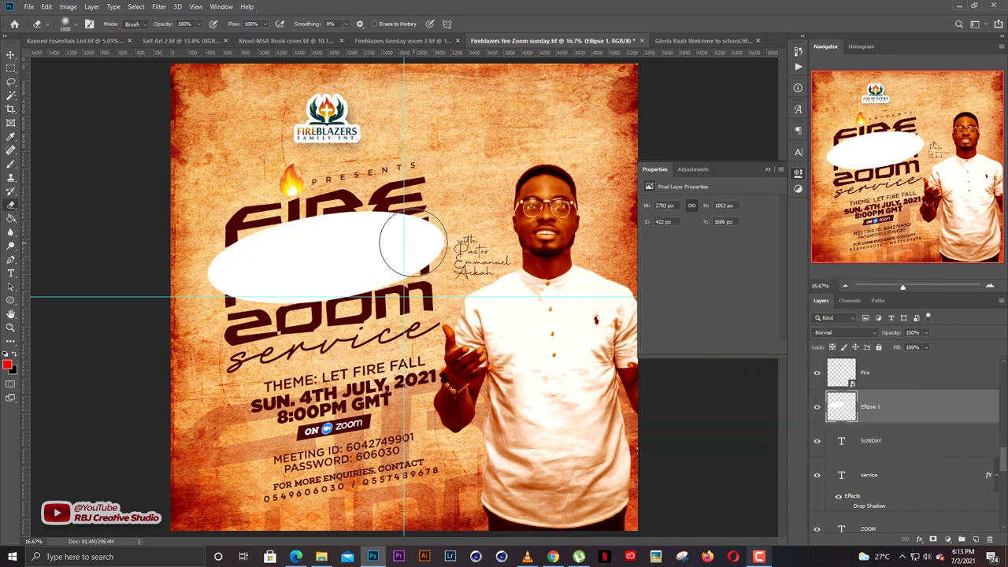
mouse_move(329, 267)
left_mouse_down()
mouse_move(288, 260)
mouse_move(228, 275)
left_mouse_up()
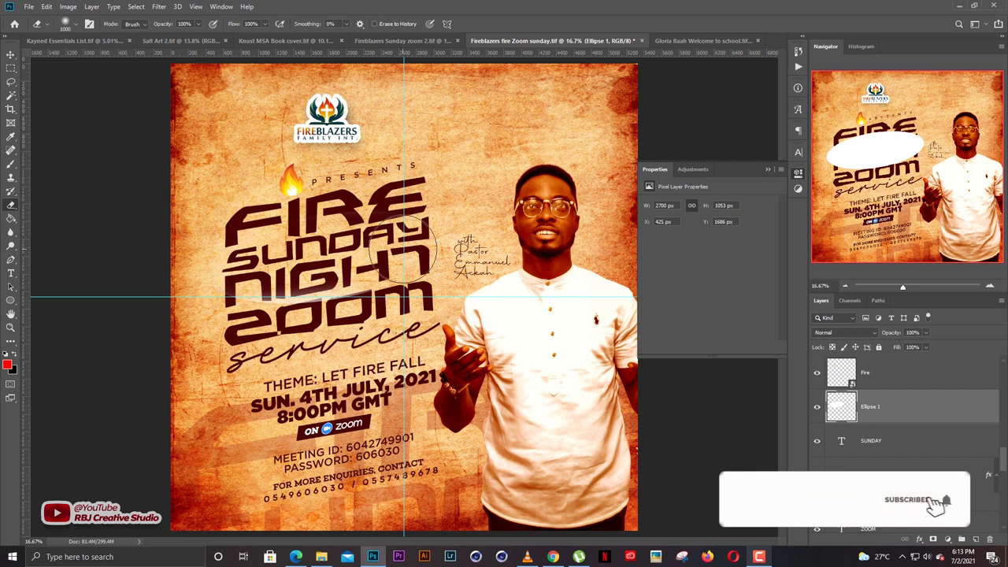
key("ctrl+z")
key("ctrl+z")
key("ctrl+z")
mouse_move(410, 240)
left_mouse_down()
mouse_move(379, 236)
mouse_move(330, 252)
left_mouse_up()
mouse_move(213, 284)
left_mouse_down()
mouse_move(339, 260)
mouse_move(209, 313)
left_mouse_up()
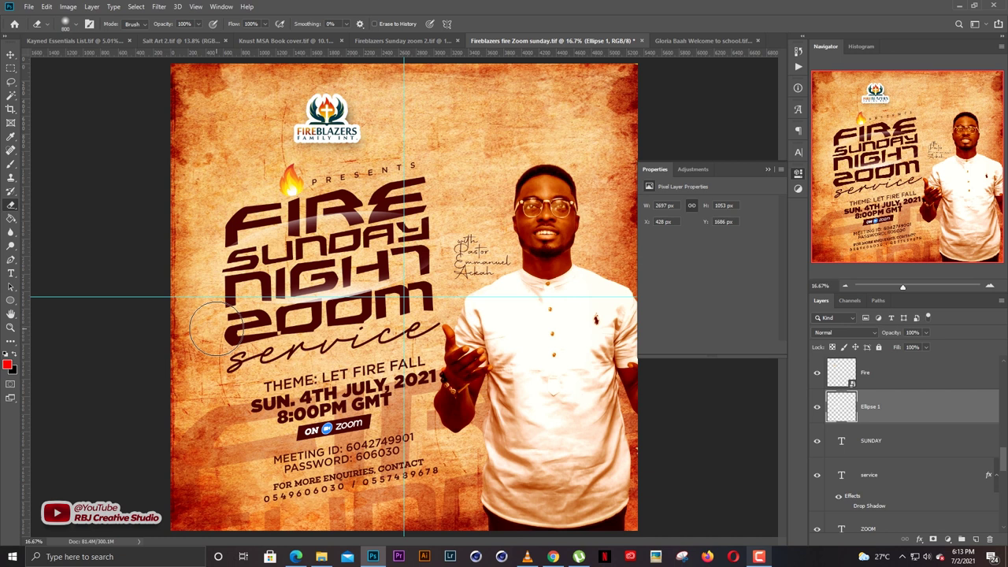
Stretch the ellipse layer taller, both downward and upward
key("v")
left_click_drag(326, 304, 326, 319)
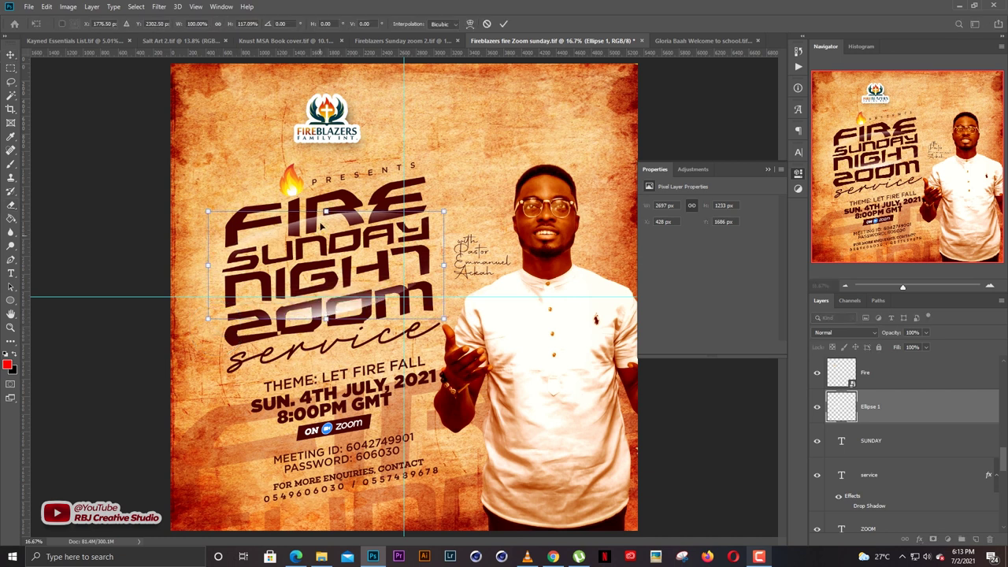
left_click_drag(325, 210, 325, 203)
key("Return")
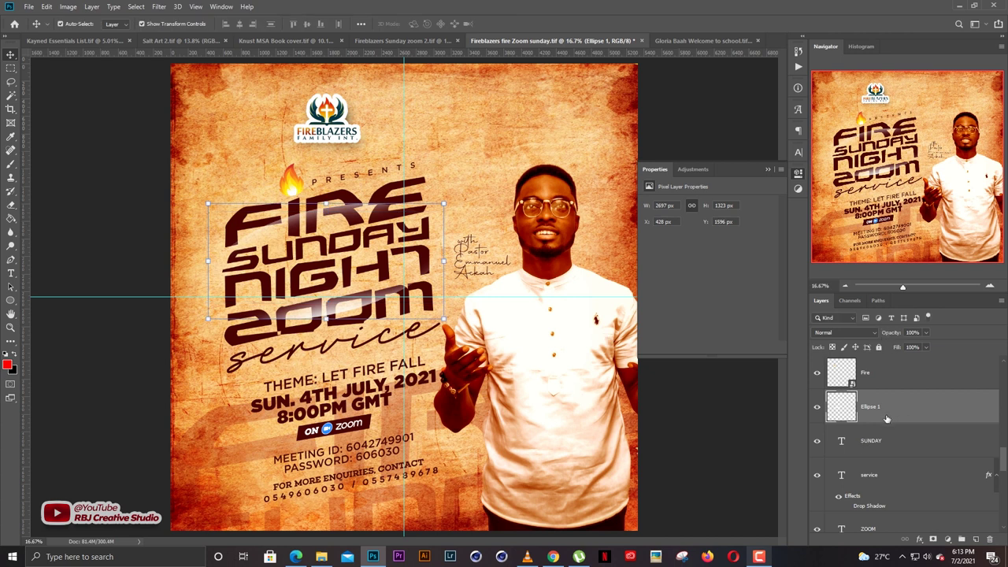
Move the Ellipse 1 layer next to ZOOM, clip it to the ZOOM text at 65% opacity
left_click_drag(887, 419, 885, 470)
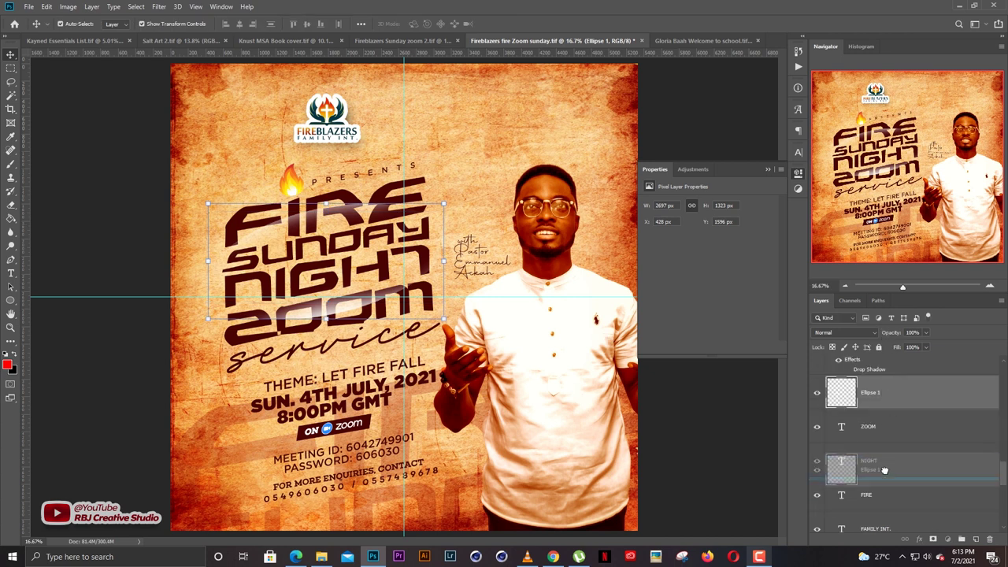
left_click_drag(885, 470, 895, 423)
key("ctrl+alt+g")
scroll(896, 429, "down", 1)
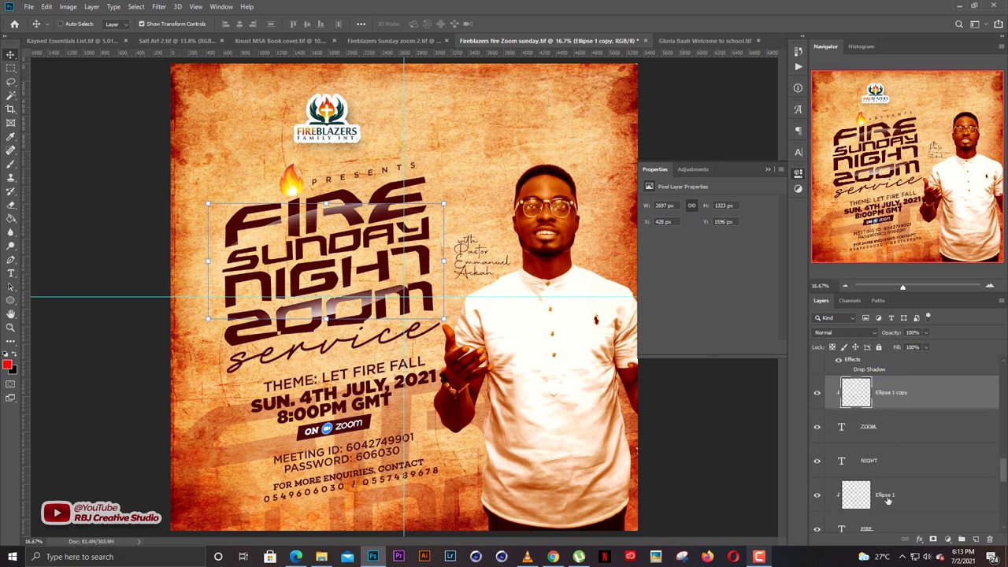
left_click_drag(891, 333, 869, 337)
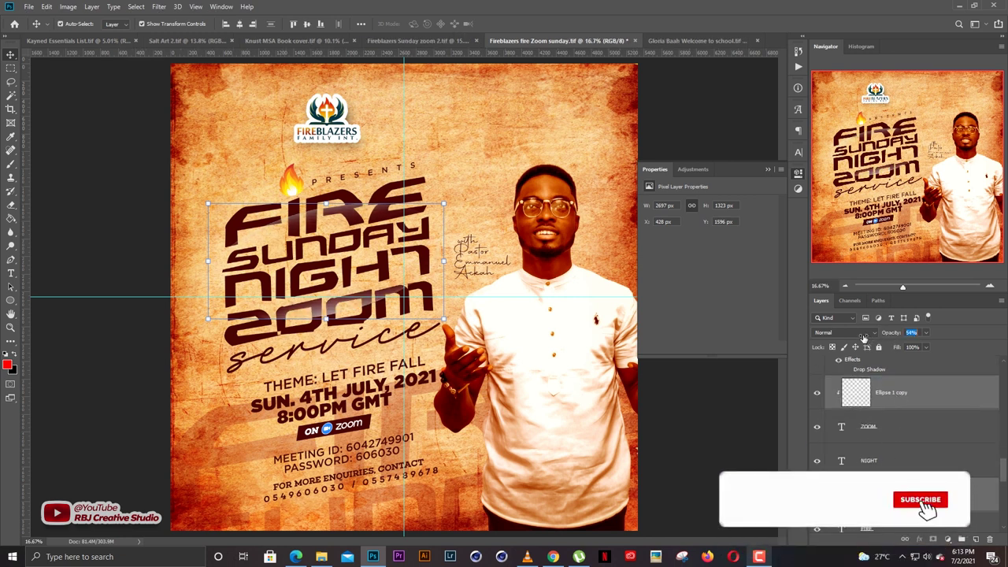
Select the SUNDAY, ZOOM, NIGHT and FIRE text layers and duplicate them with Ctrl+J
left_click(417, 206)
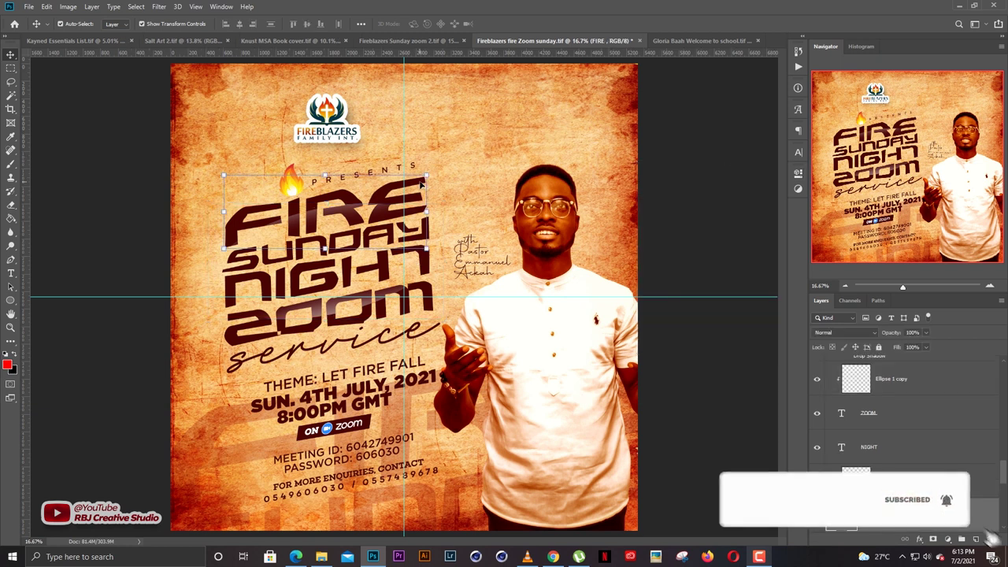
left_click(711, 162)
scroll(823, 442, "up", 3)
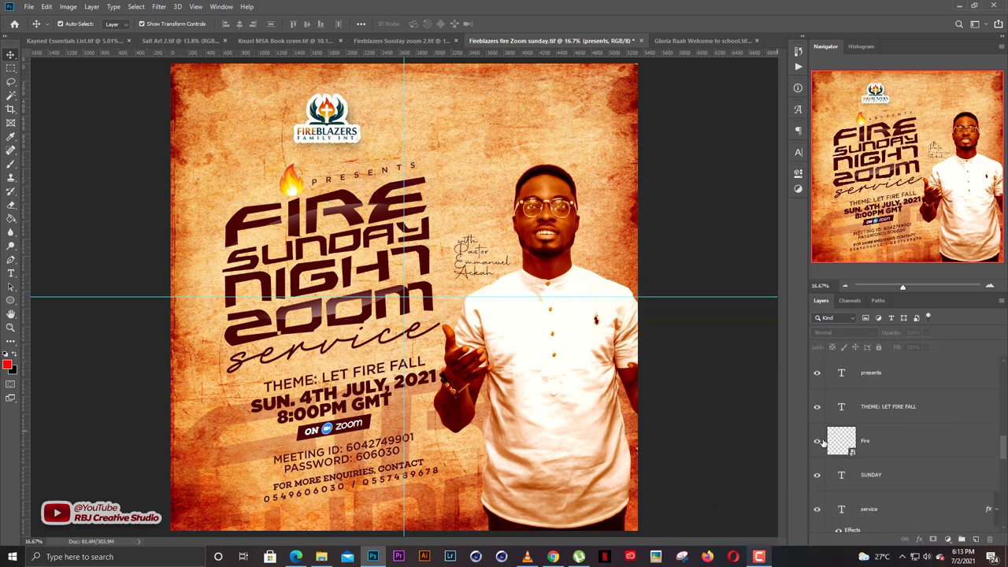
scroll(866, 434, "down", 2)
left_click(883, 407)
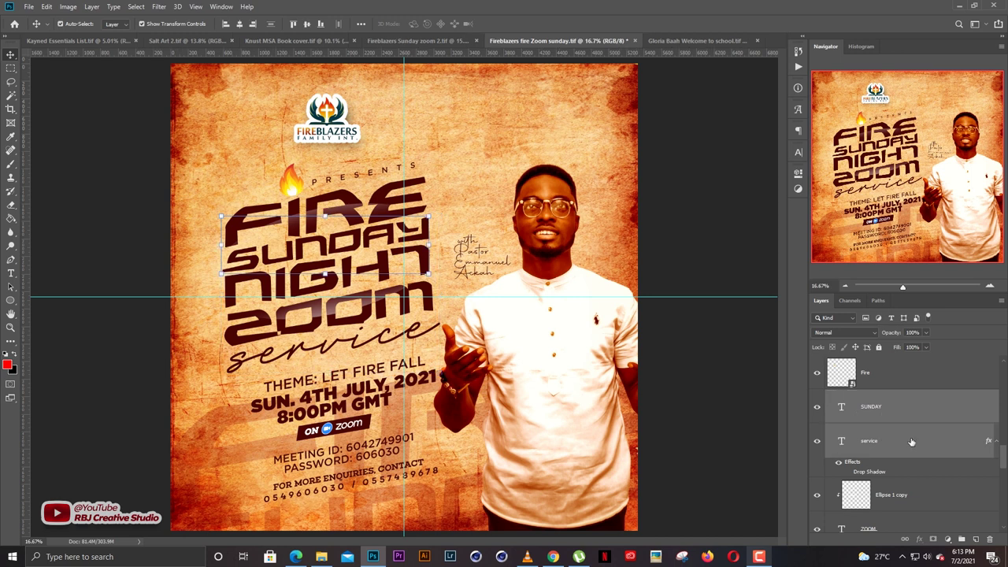
scroll(906, 443, "down", 2)
left_click(885, 465, "ctrl")
scroll(892, 464, "down", 1)
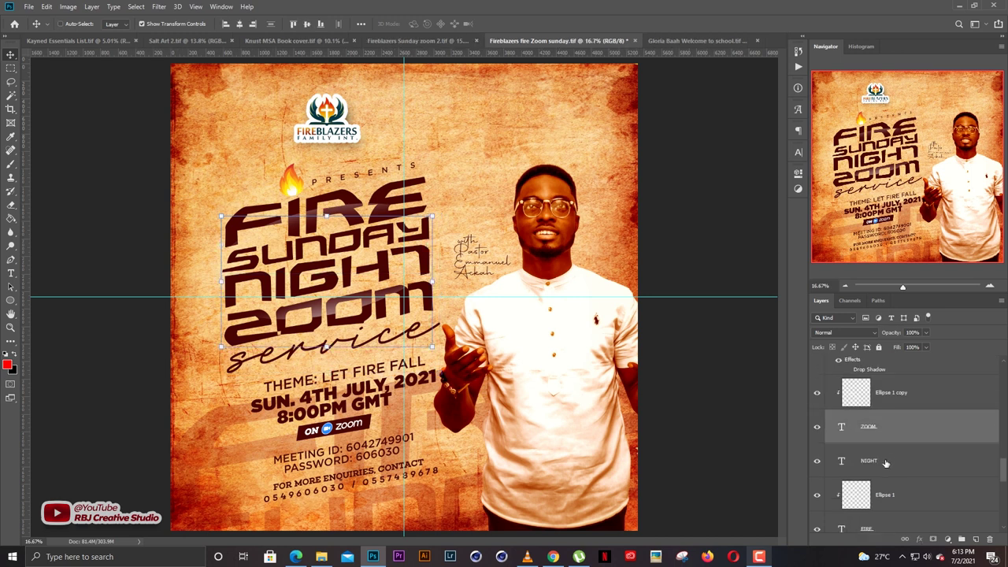
left_click(886, 464, "ctrl")
scroll(890, 467, "down", 2)
left_click(885, 469, "ctrl")
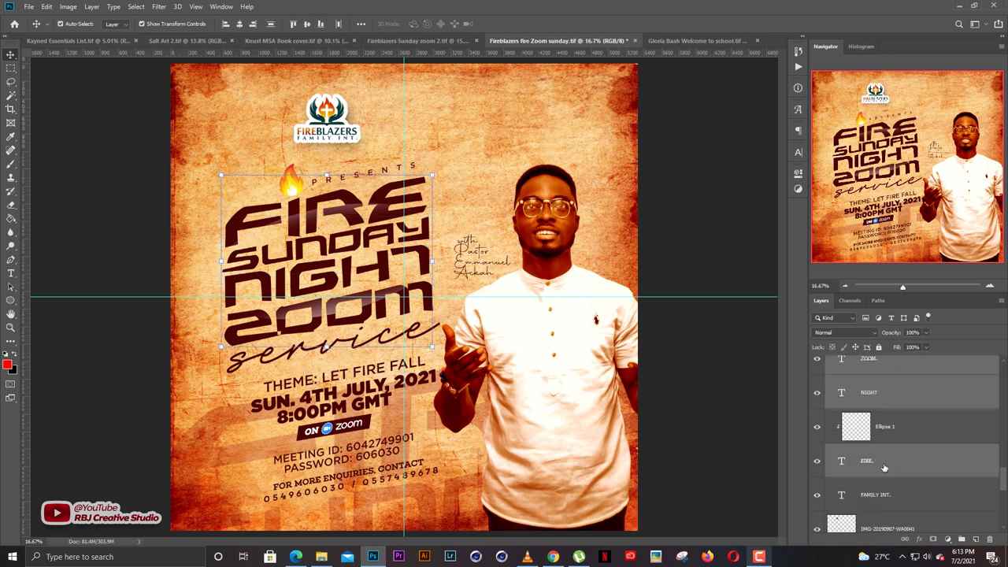
key("ctrl+j")
scroll(895, 461, "down", 3)
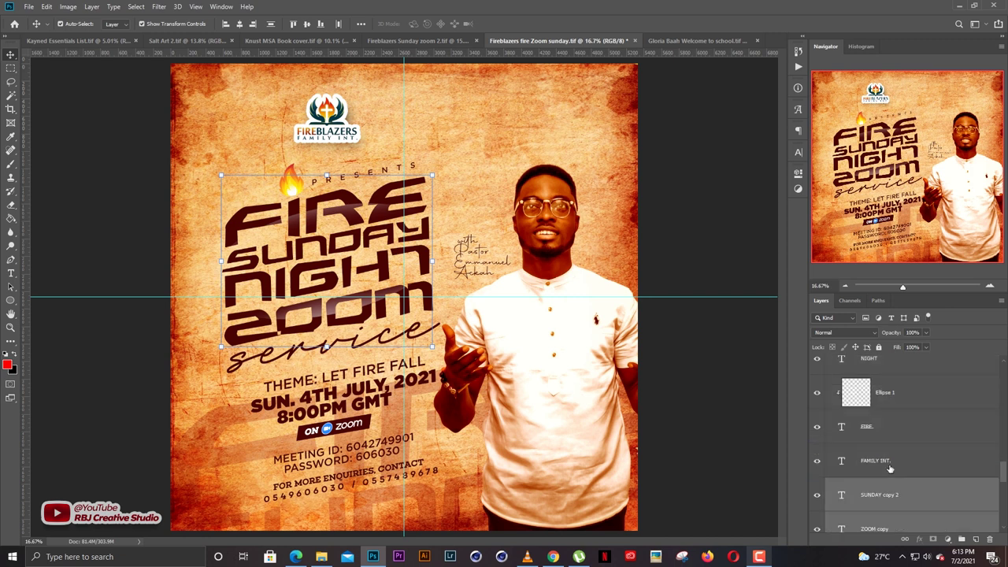
Merge the title copies into one layer with a pale peach #ffe2b5 Color Overlay
key("ctrl+e")
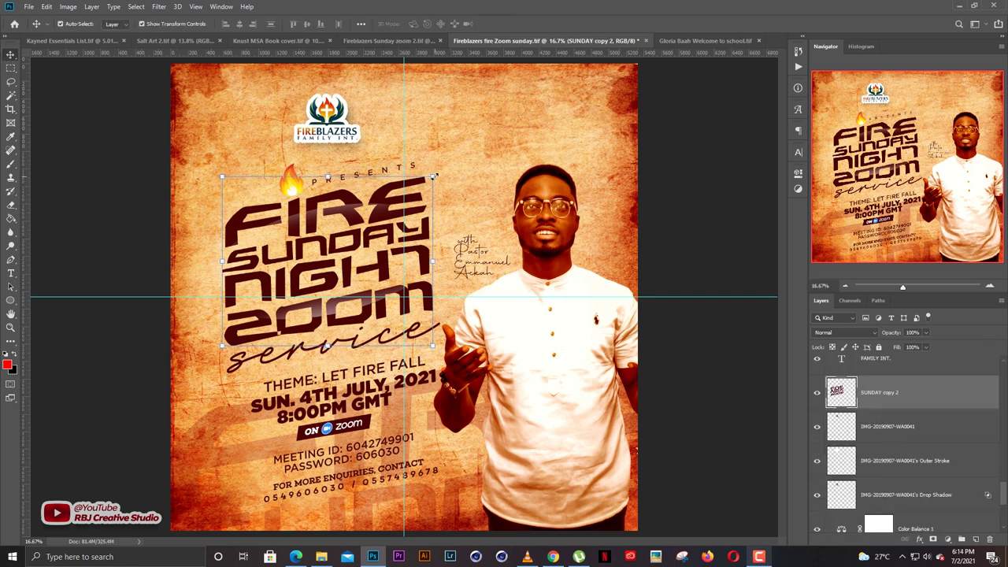
scroll(366, 216, "up", 3)
scroll(330, 256, "up", 1)
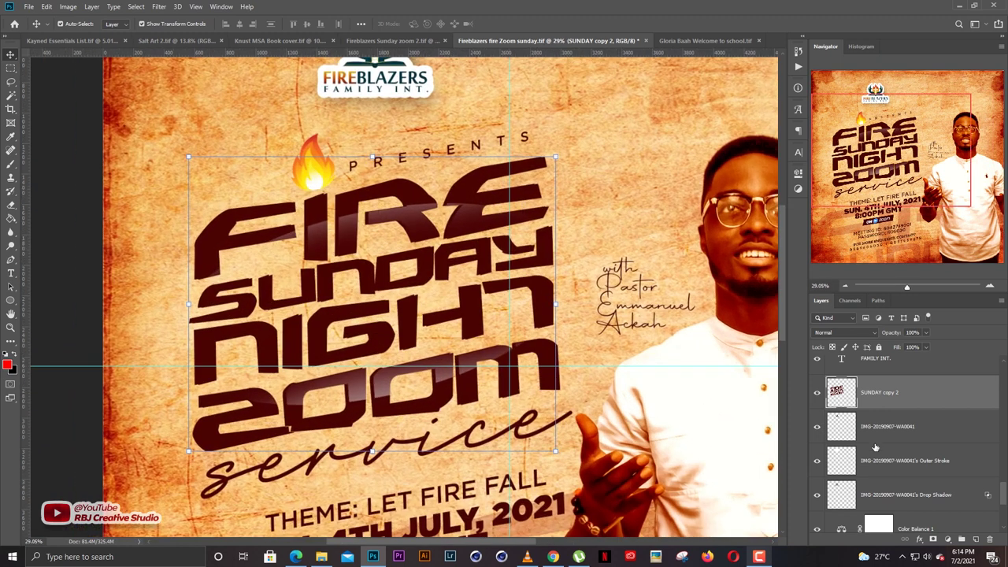
left_click(917, 540)
left_click(932, 498)
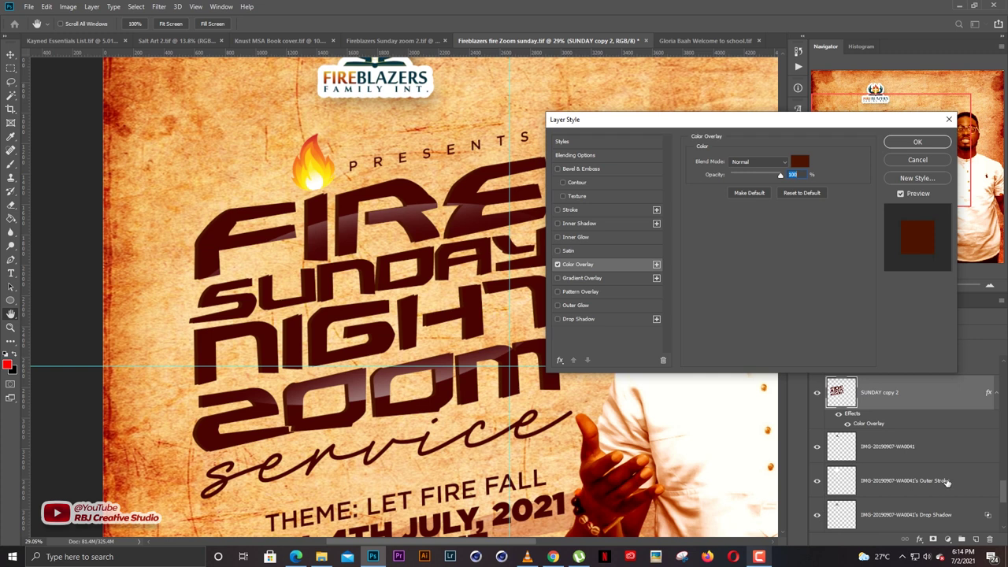
left_click(799, 162)
left_click(499, 298)
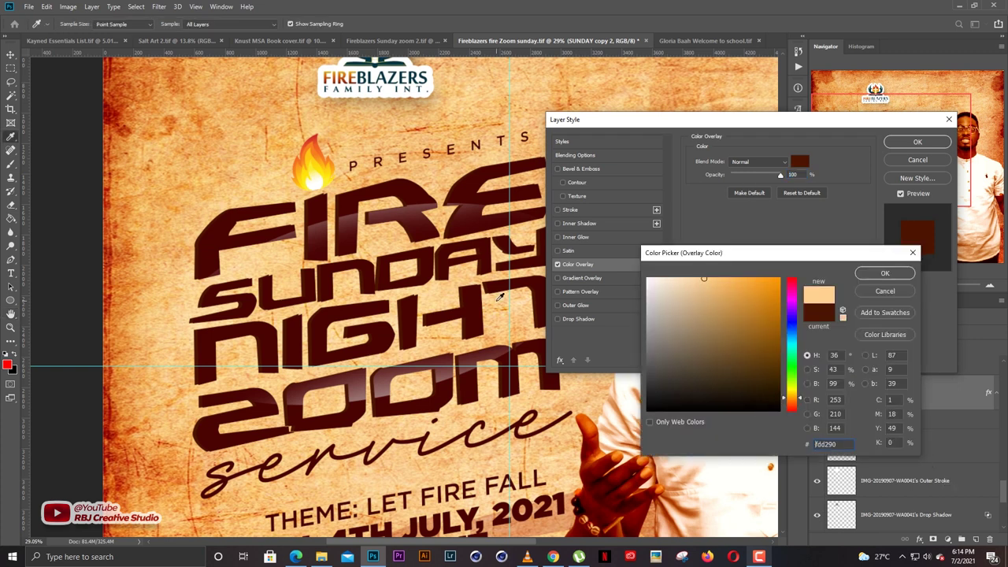
left_click(684, 277)
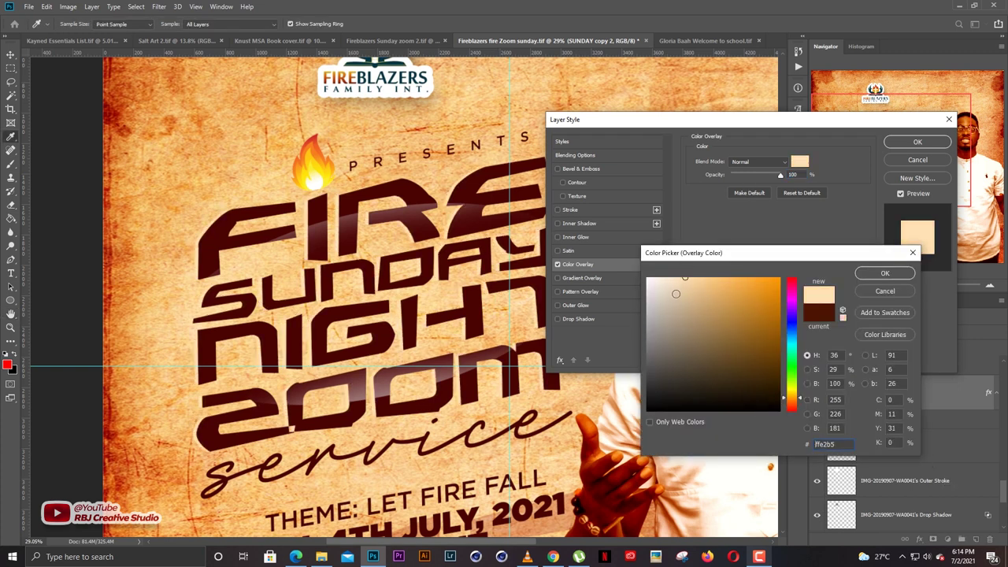
key("Return")
key("Return")
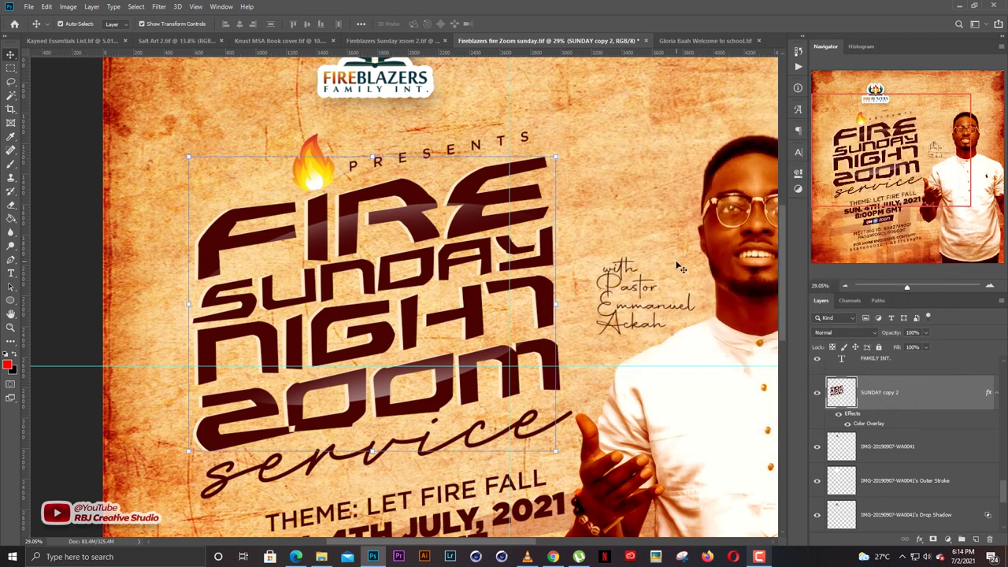
Duplicate the merged title layer and nudge the copy slightly right
key("ctrl+j")
key("Right")
key("Right")
key("Right")
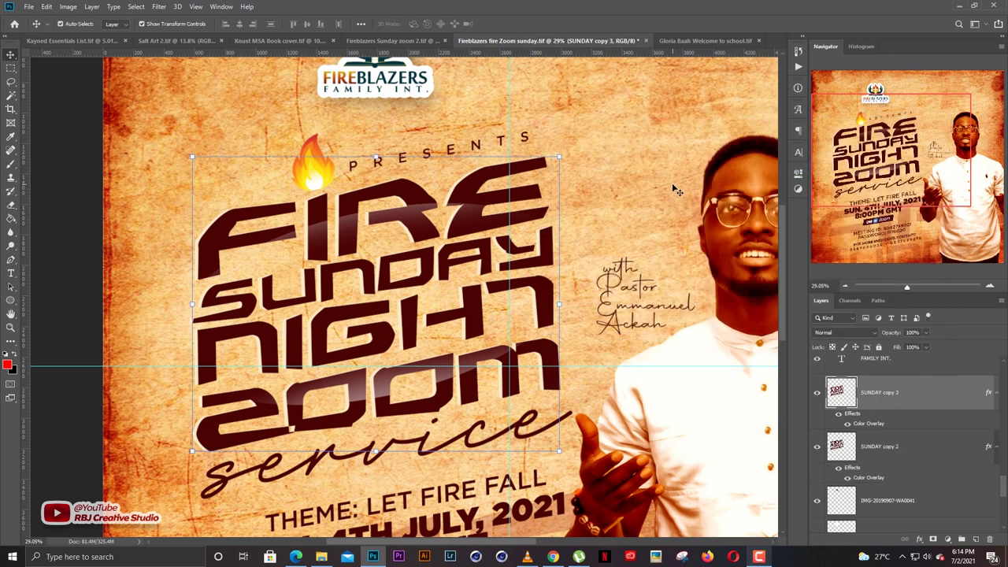
scroll(676, 190, "up", 1)
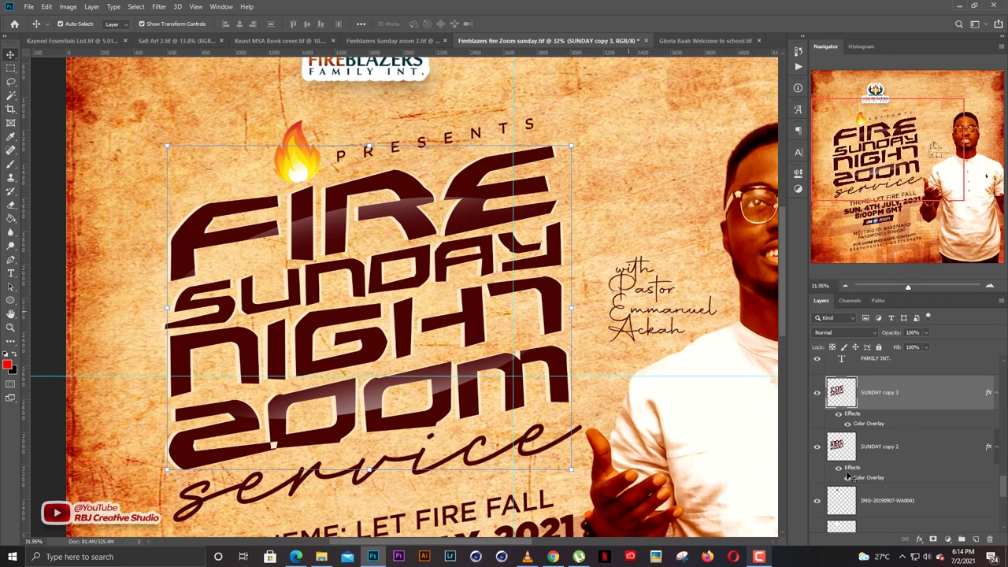
Change the copy's Color Overlay to deep red #960000 and zoom out to fit the flyer
left_click(919, 540)
left_click(931, 496)
left_click(801, 161)
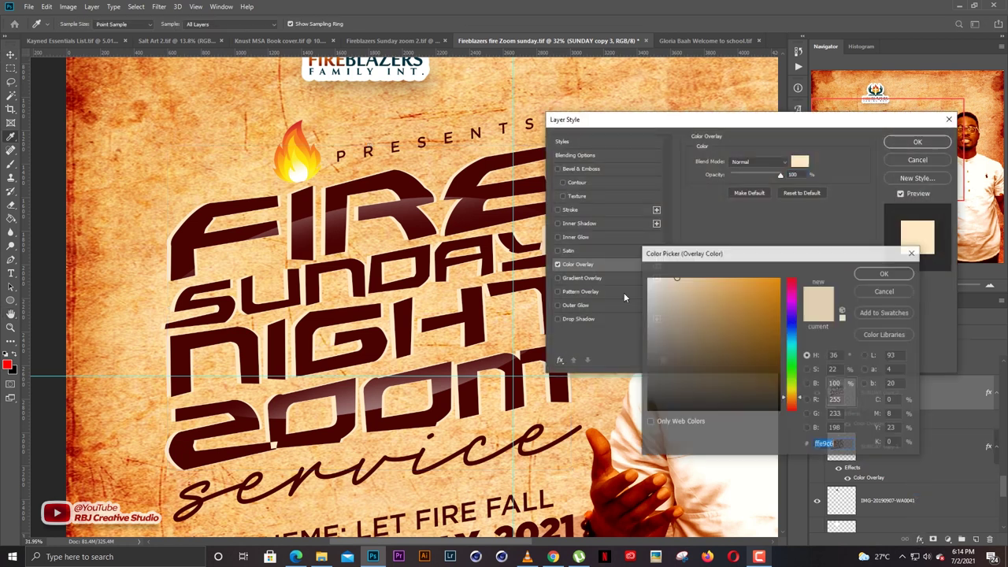
left_click(512, 294)
left_click_drag(775, 373, 783, 398)
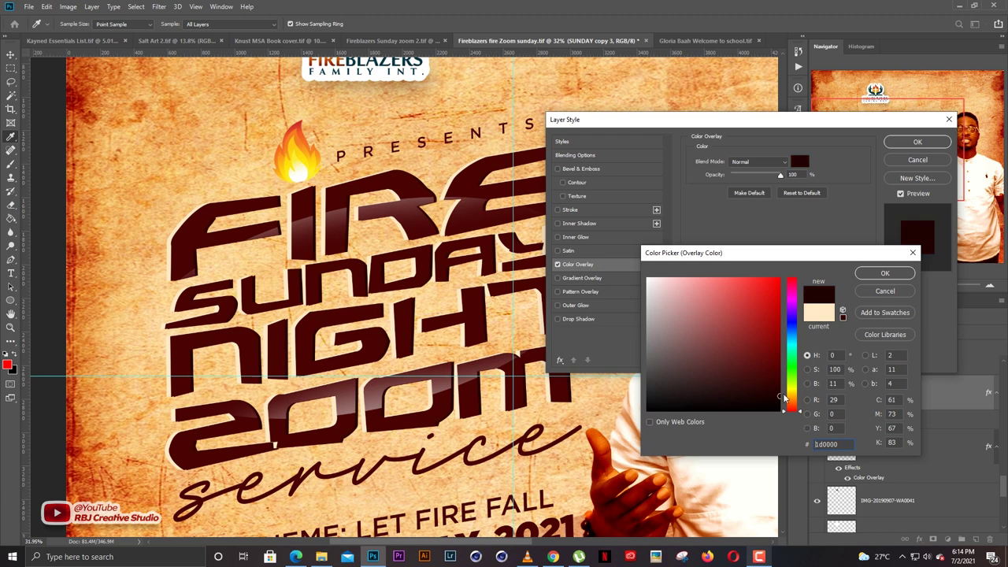
left_click_drag(743, 364, 780, 332)
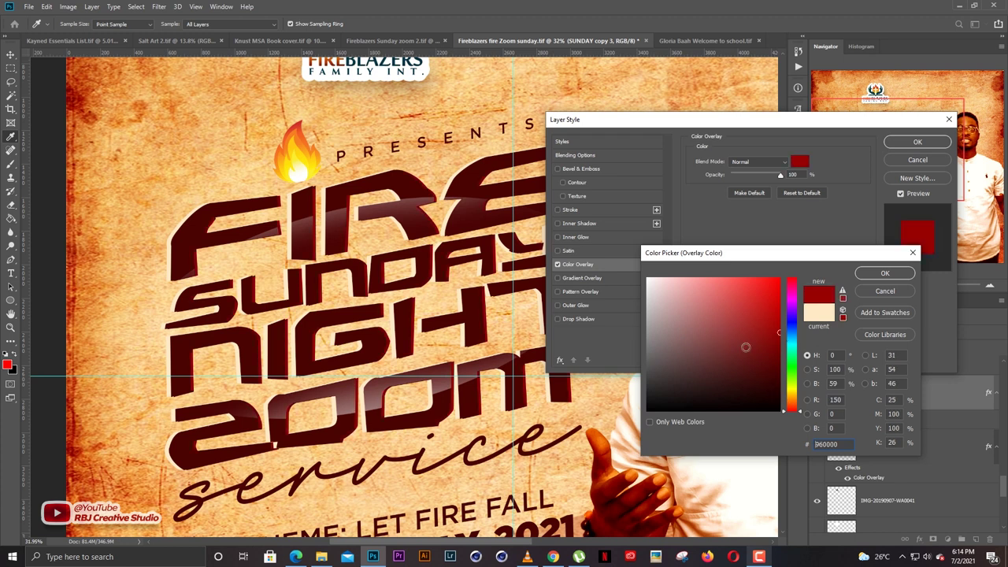
key("Return")
key("Return")
key("v")
key("ctrl+minus")
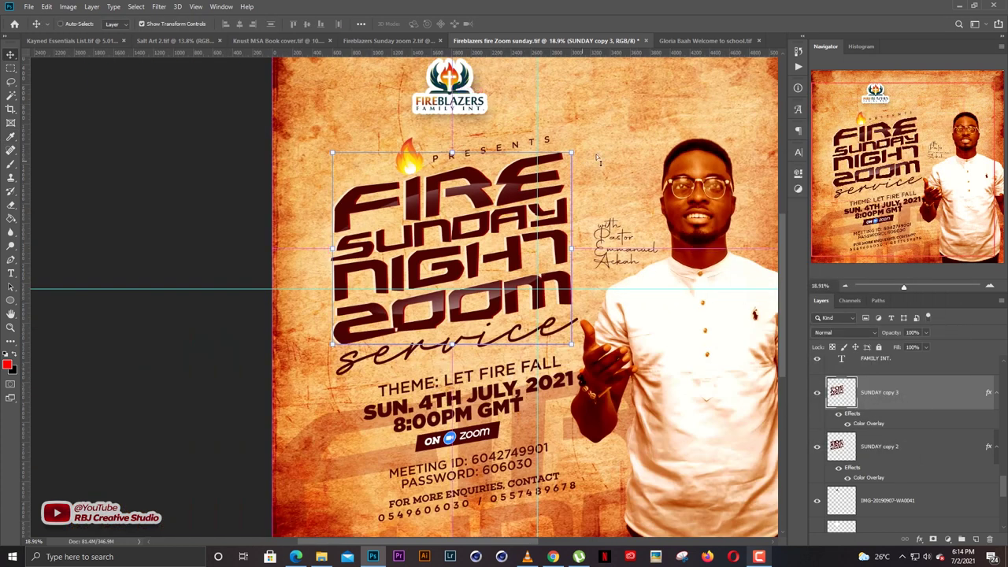
key("ctrl+minus")
Deselect the title and select the parchment background layer in the fire flyer
left_click(422, 254)
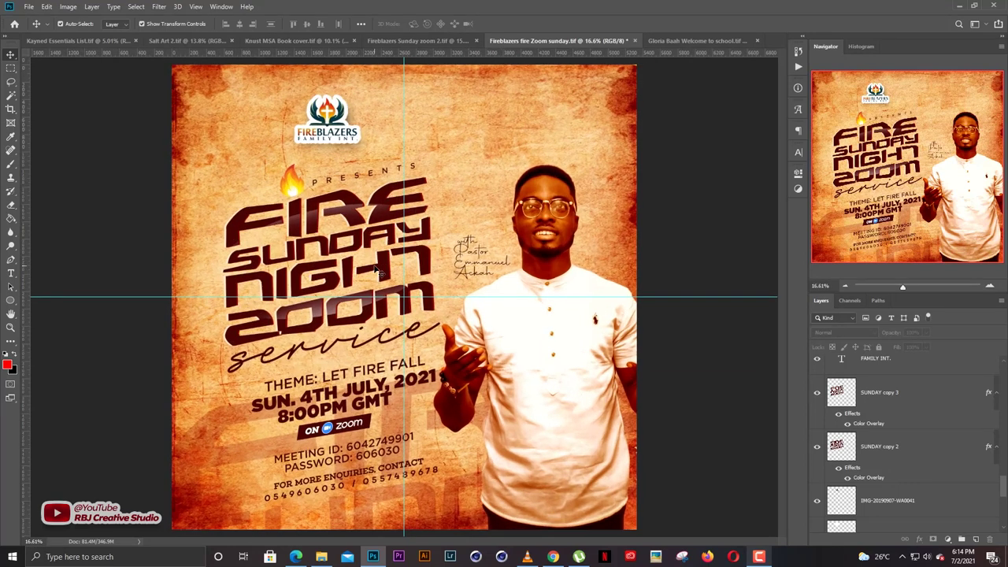
scroll(402, 329, "down", 1)
scroll(884, 447, "down", 5)
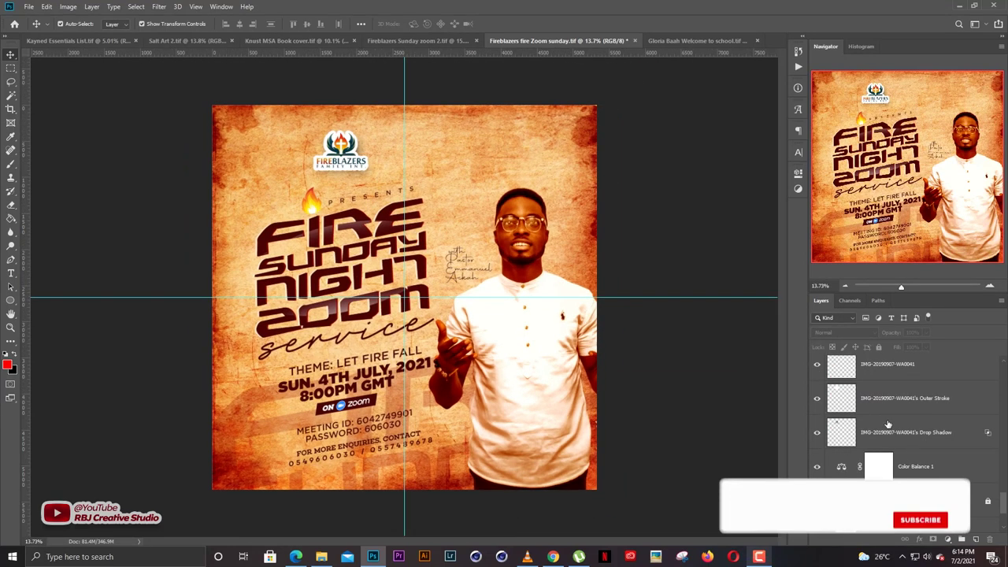
left_click(906, 479)
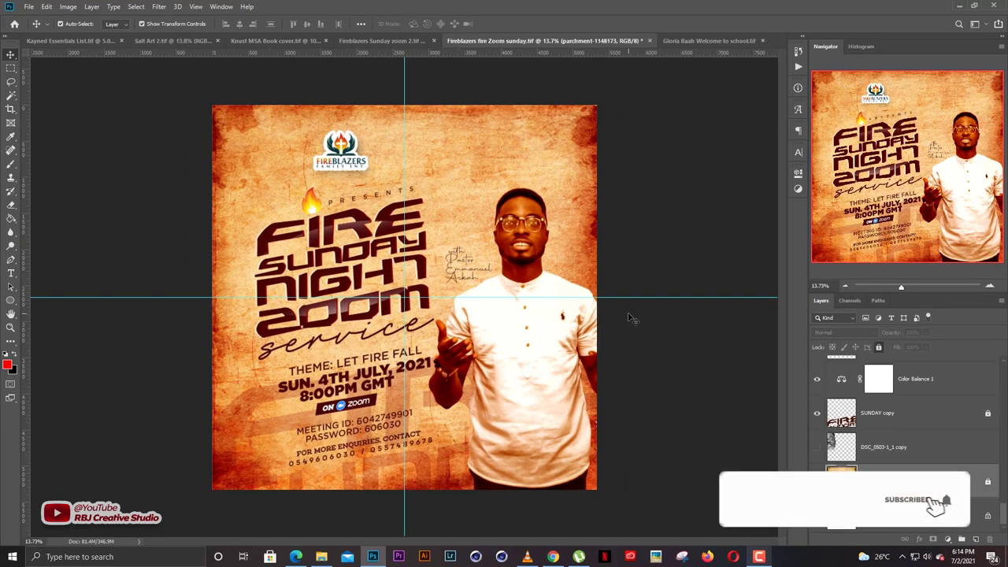
Duplicate the zoom-circle layer from Fireblazers Sunday zoom 2.tif into Fireblazers fire Zoom sunday.tif
left_click(385, 40)
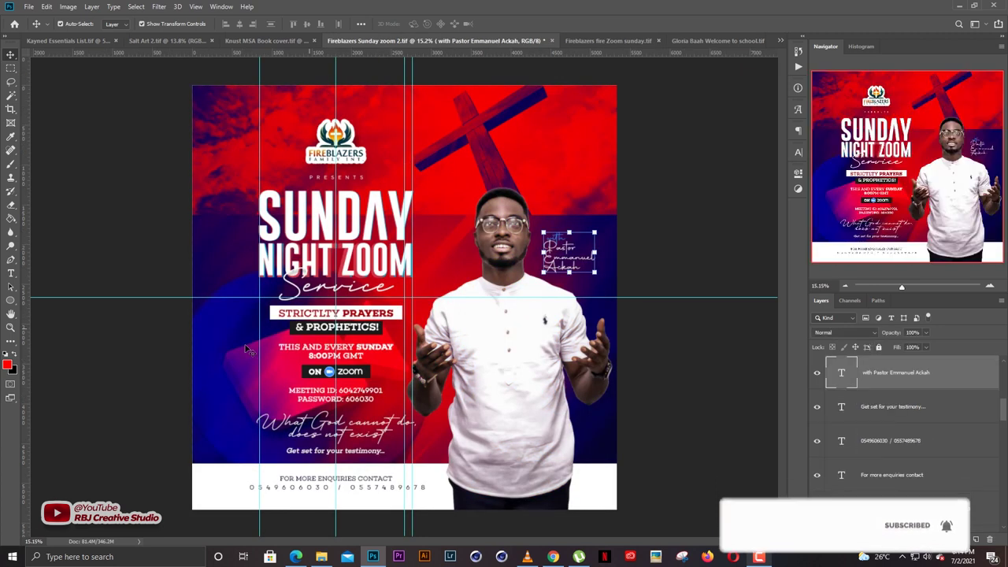
scroll(879, 406, "down", 1)
scroll(879, 406, "up", 2)
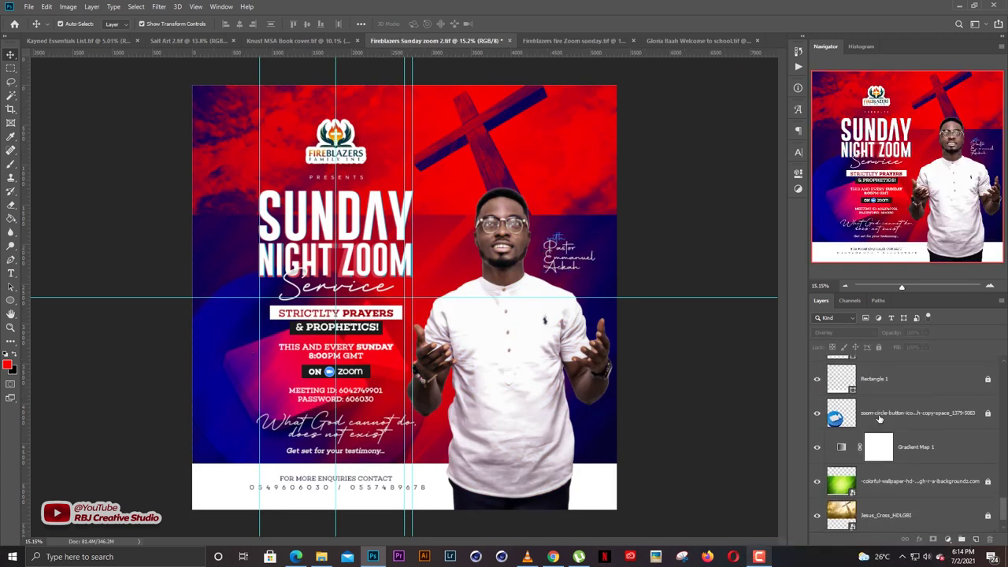
right_click(879, 412)
left_click(769, 158)
left_click(650, 288)
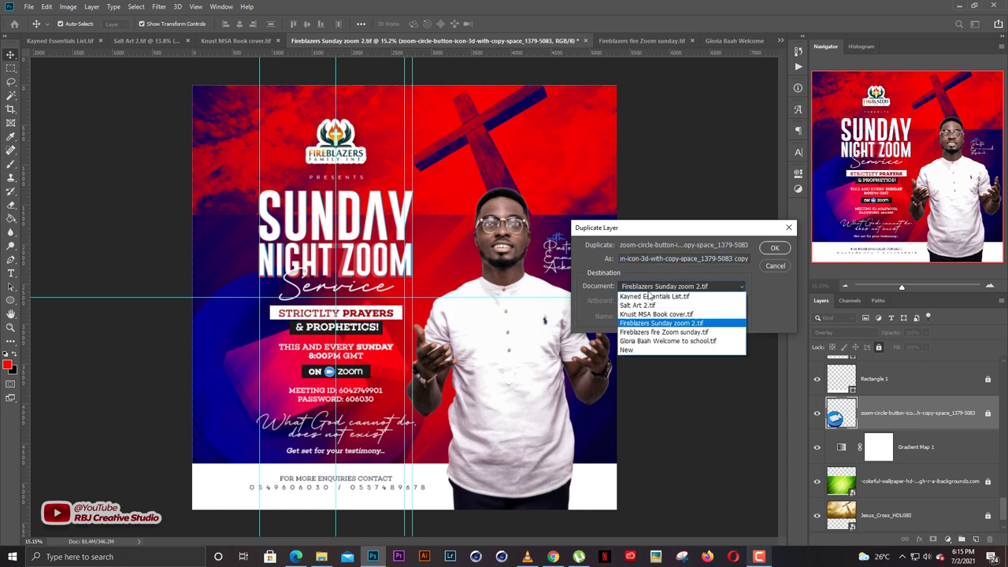
left_click(642, 337)
key("Return")
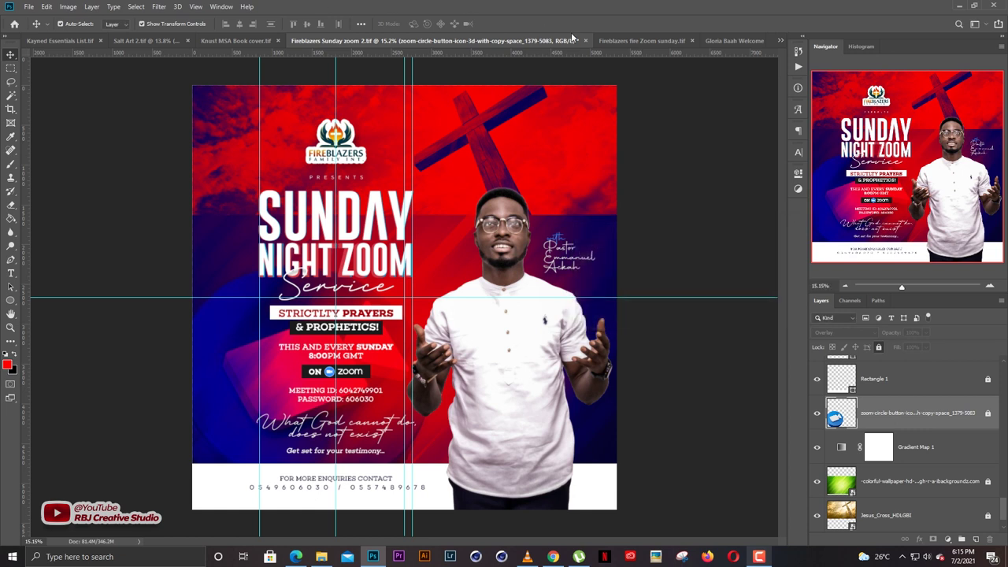
left_click(642, 40)
Try Overlay blending on the Zoom icon and move its layer higher in the stack
scroll(890, 368, "down", 2)
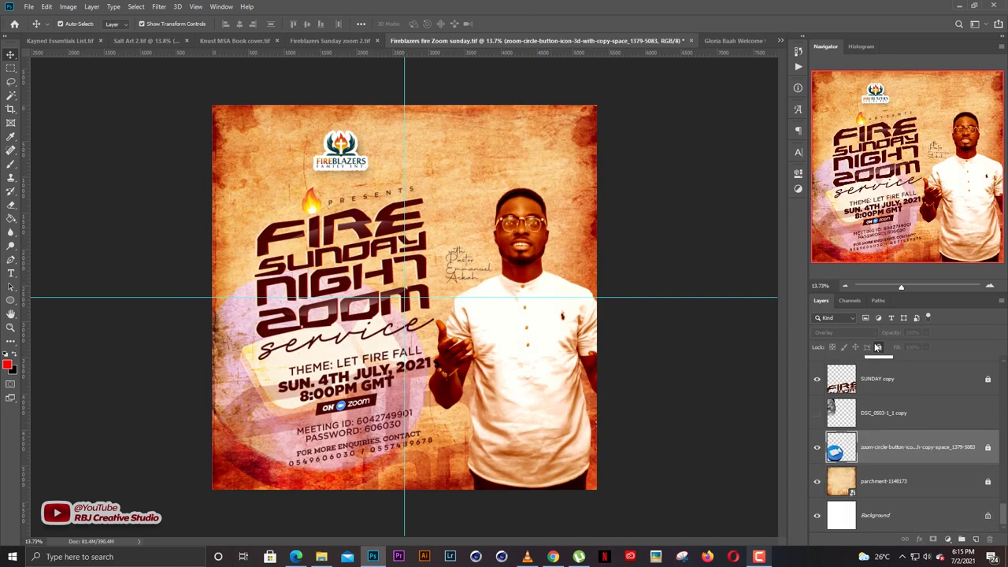
key("ctrl+t")
left_click_drag(384, 315, 381, 177)
key("ctrl+z")
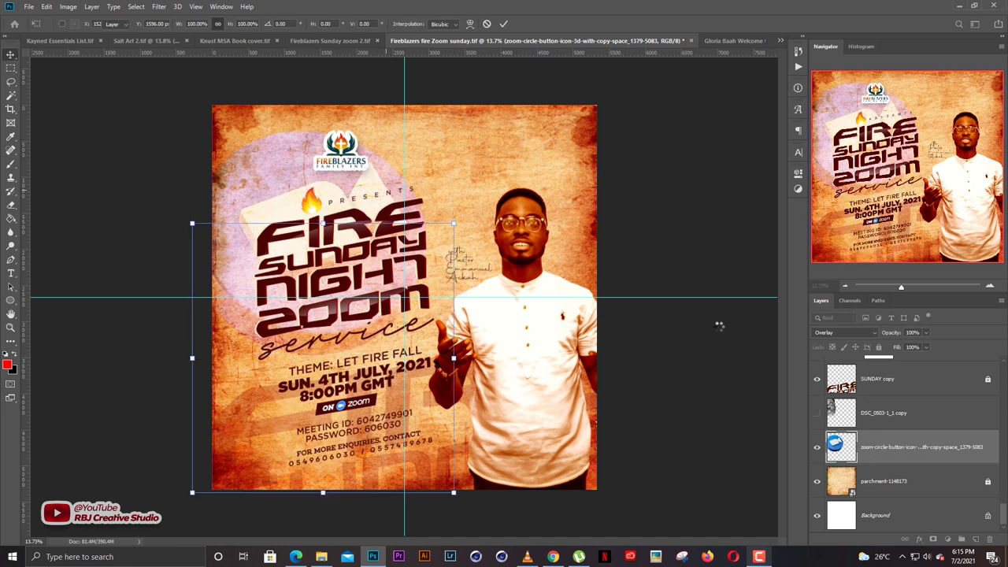
left_click(841, 336)
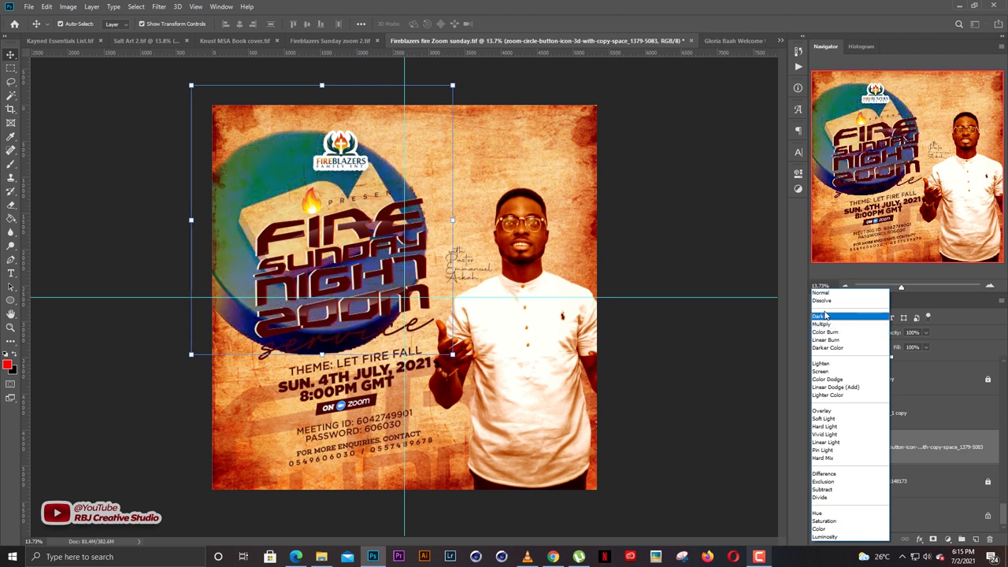
left_click(822, 411)
scroll(888, 426, "up", 2)
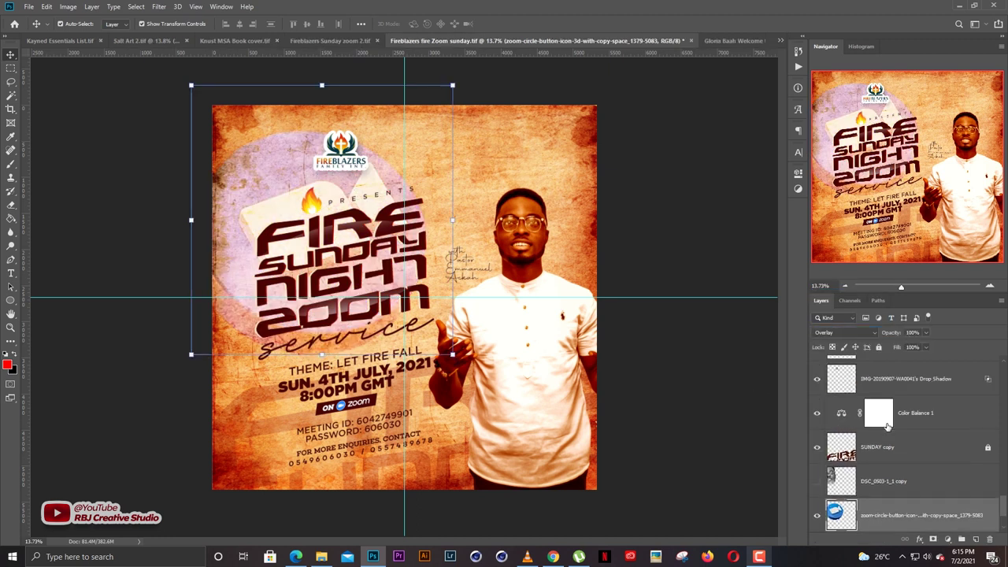
key("ctrl+bracketright")
key("ctrl+bracketright")
key("ctrl+bracketright")
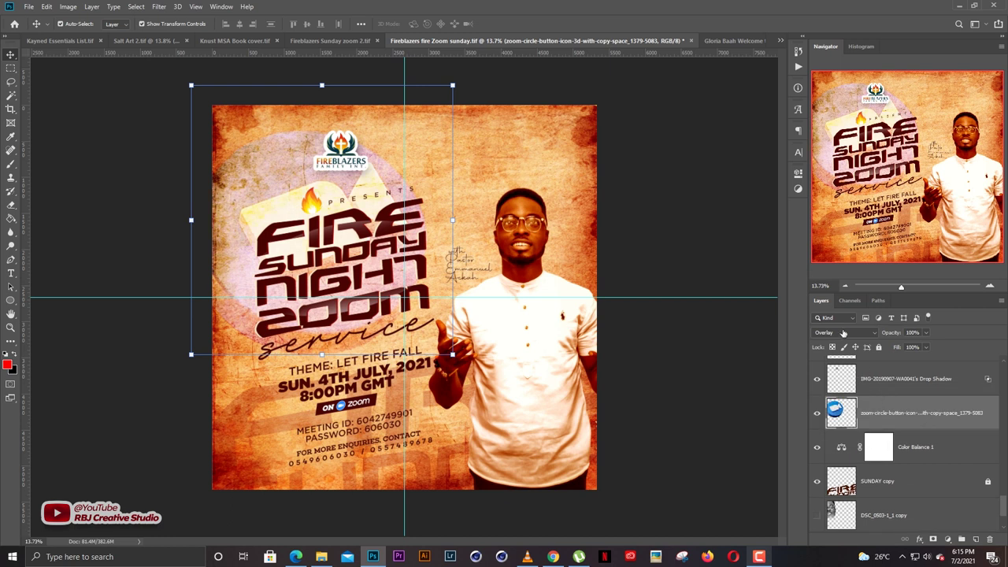
Set the zoom circle to Subtract blending and fade it to about 35% opacity
left_click(845, 333)
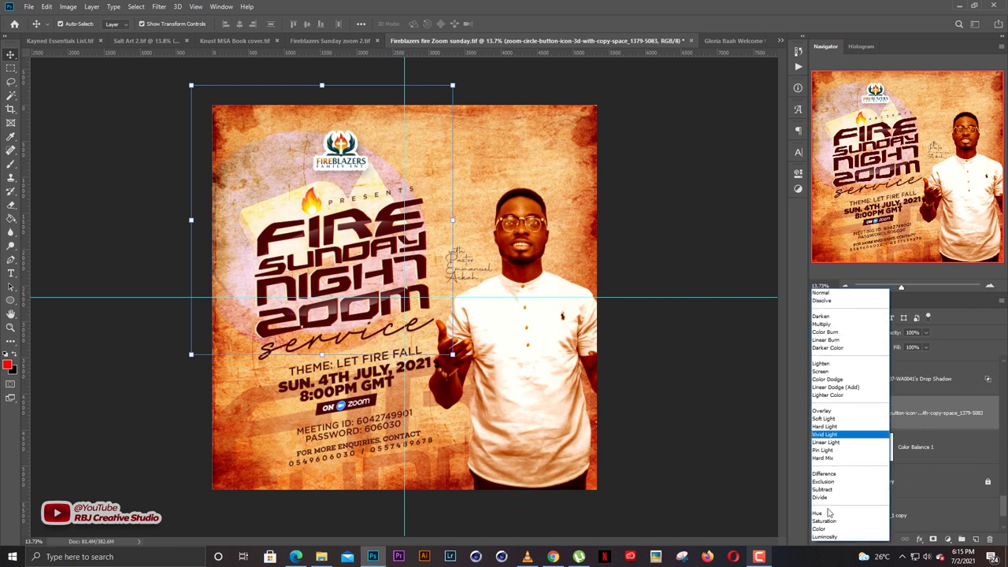
key("Escape")
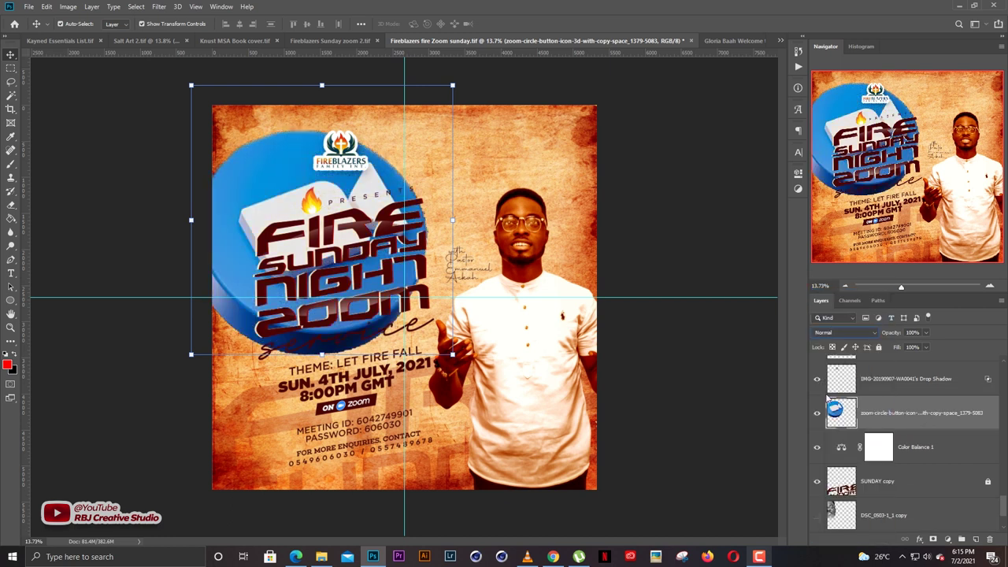
key("shift+plus")
key("shift+plus")
key("shift+plus")
key("shift+plus")
key("shift+plus")
key("shift+plus")
key("shift+plus")
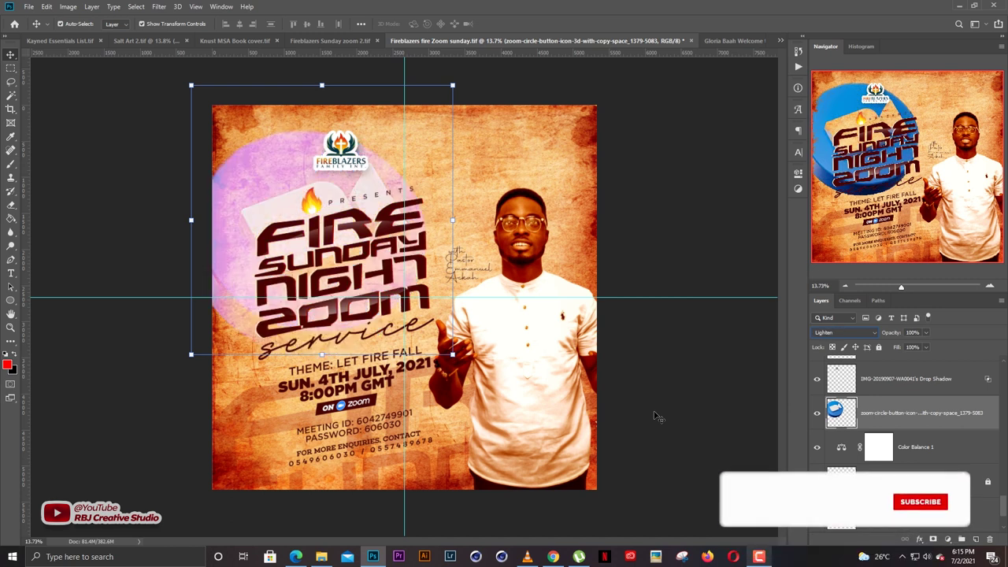
key("shift+plus")
key("shift+plus")
key("shift+plus")
key("shift+plus")
key("shift+plus")
key("shift+plus")
key("shift+plus")
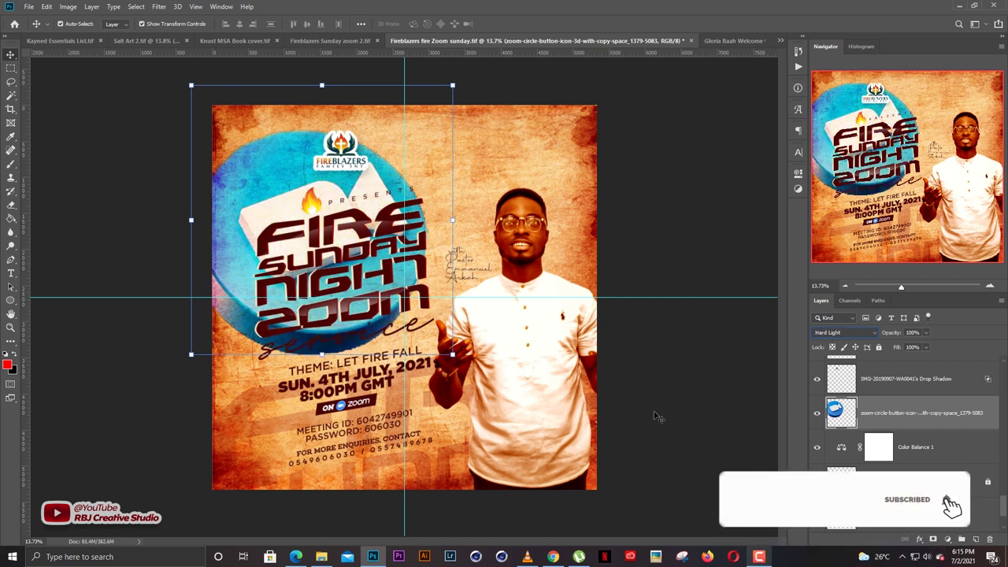
key("shift+plus")
key("shift+plus")
key("shift+plus")
key("shift+plus")
key("shift+plus")
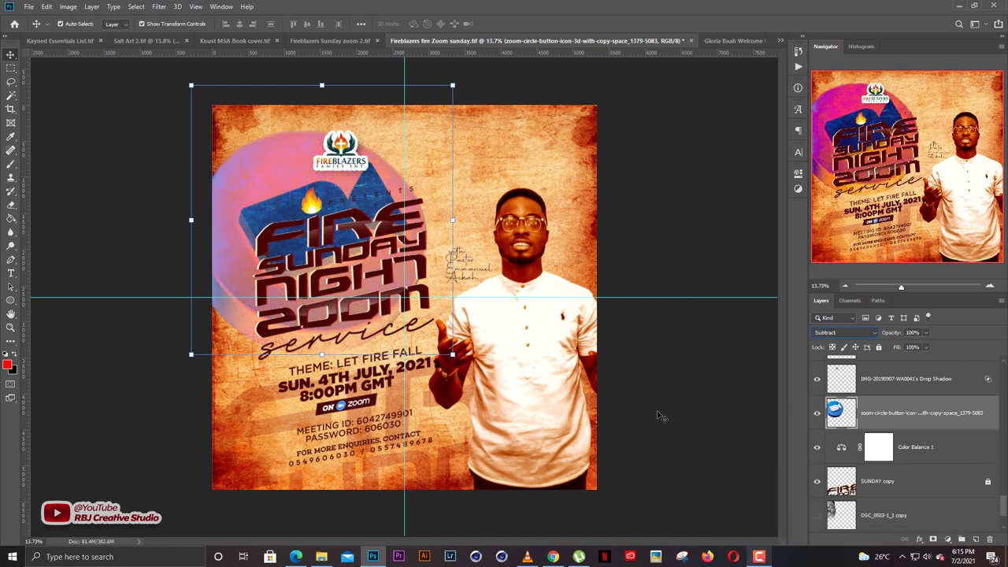
key("shift+plus")
left_click_drag(890, 339, 856, 336)
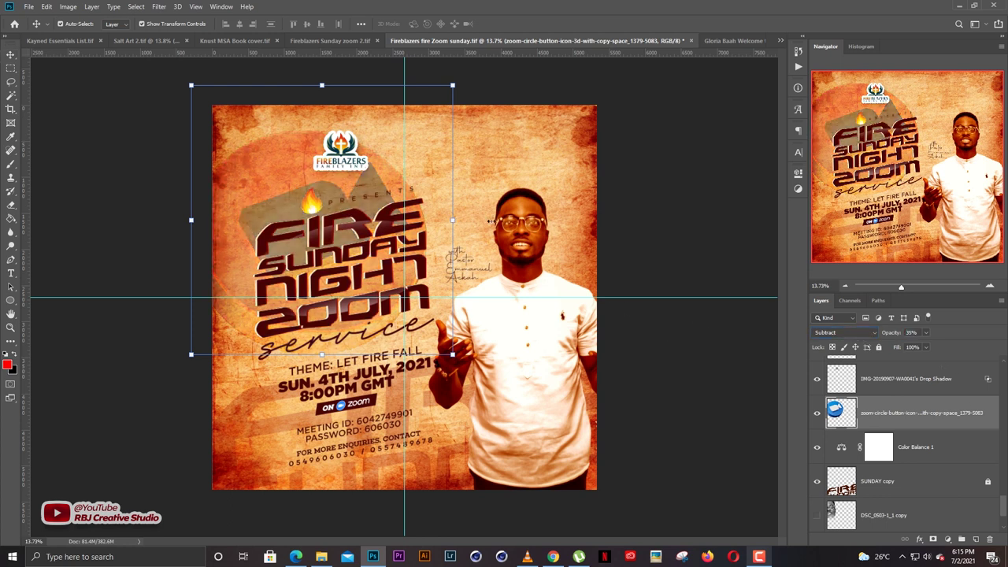
Enlarge the zoom circle, shift it right, and set its opacity to 37%
left_click_drag(489, 221, 604, 223)
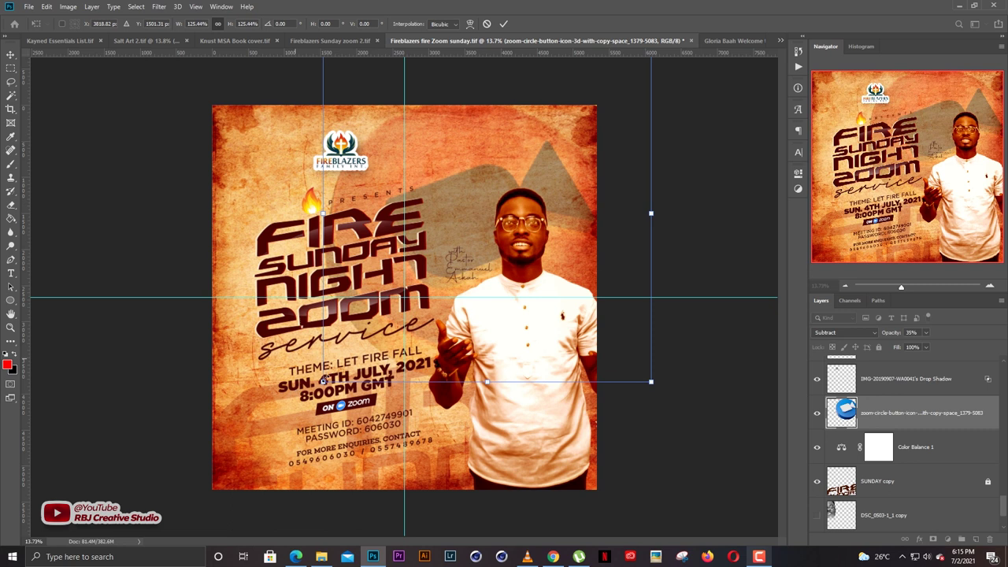
mouse_move(323, 381)
left_mouse_down()
mouse_move(557, 289)
mouse_move(557, 242)
left_mouse_up()
key("Return")
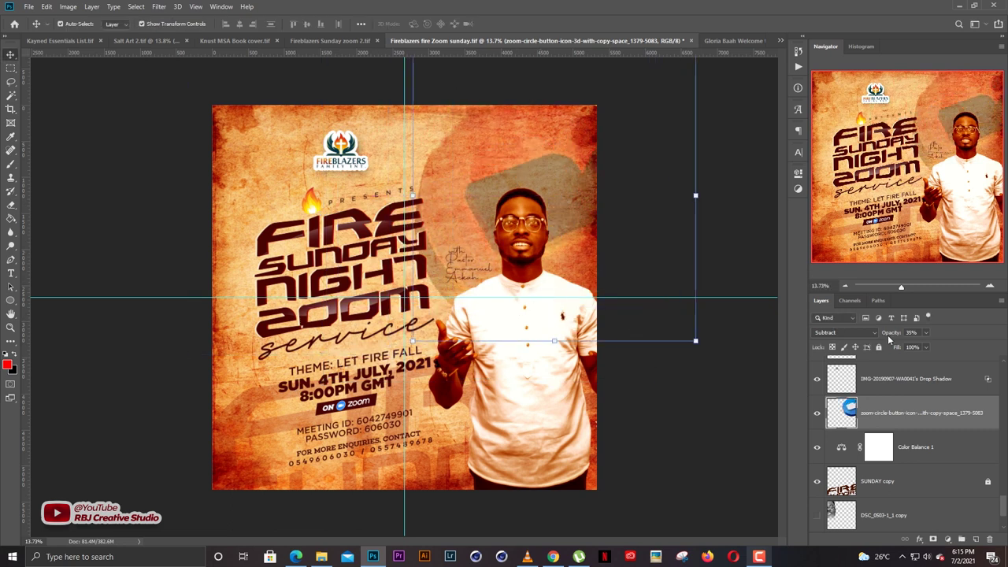
left_click_drag(887, 335, 876, 338)
type("37")
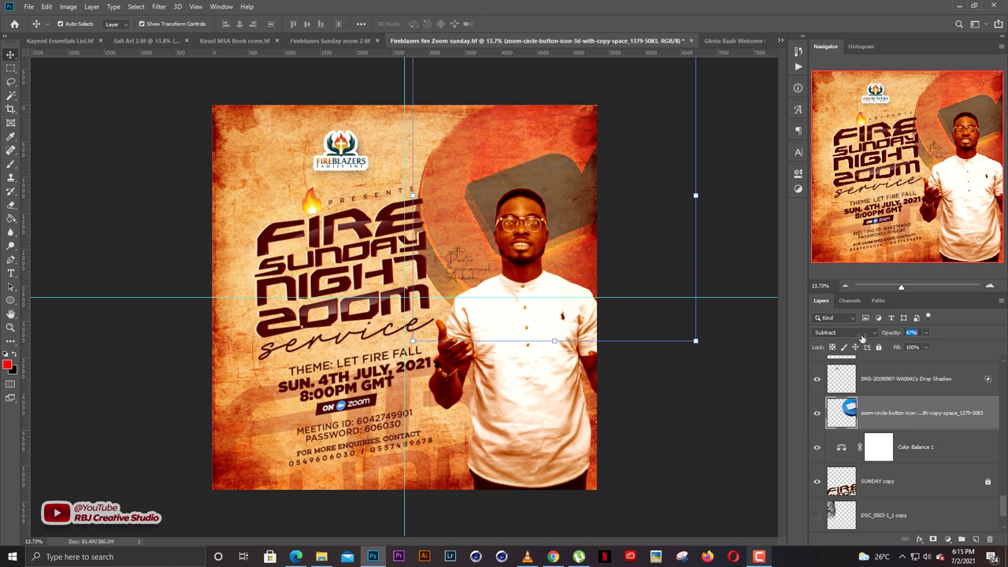
Move the faded zoom circle to the upper right behind the pastor
left_click_drag(517, 151, 539, 155)
key("ctrl+t")
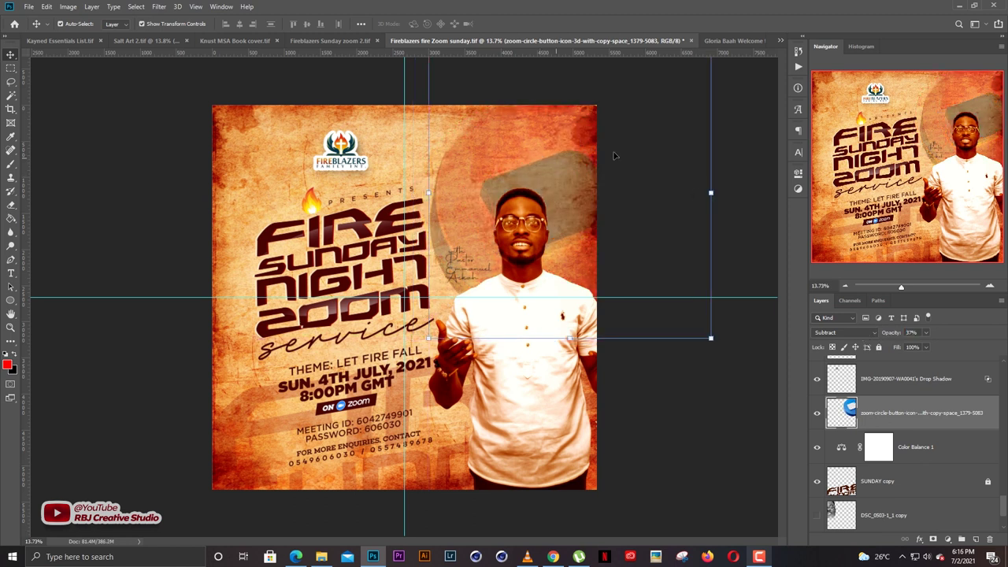
mouse_move(557, 196)
left_mouse_down()
mouse_move(557, 178)
mouse_move(681, 327)
left_mouse_up()
key("Return")
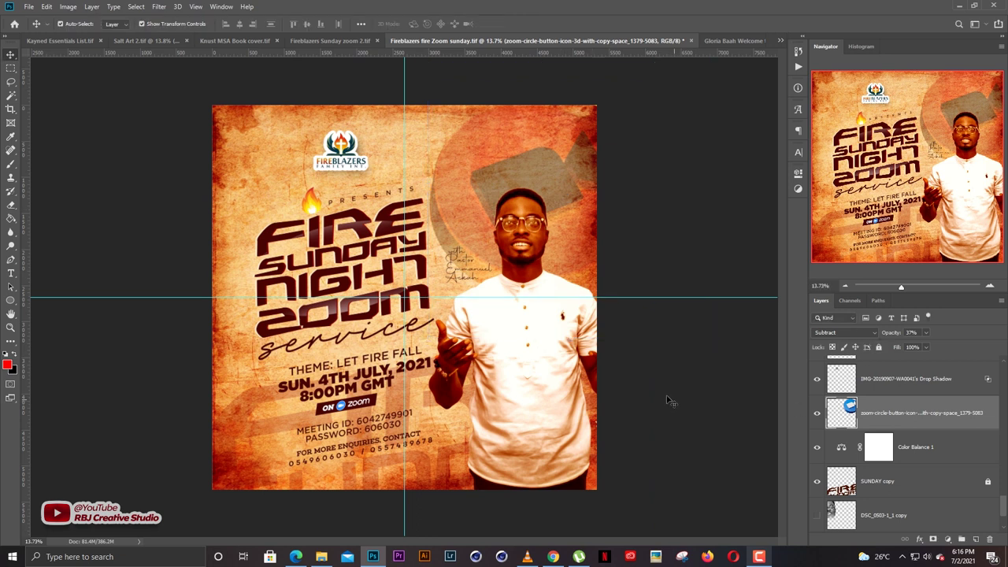
scroll(498, 349, "up", 1)
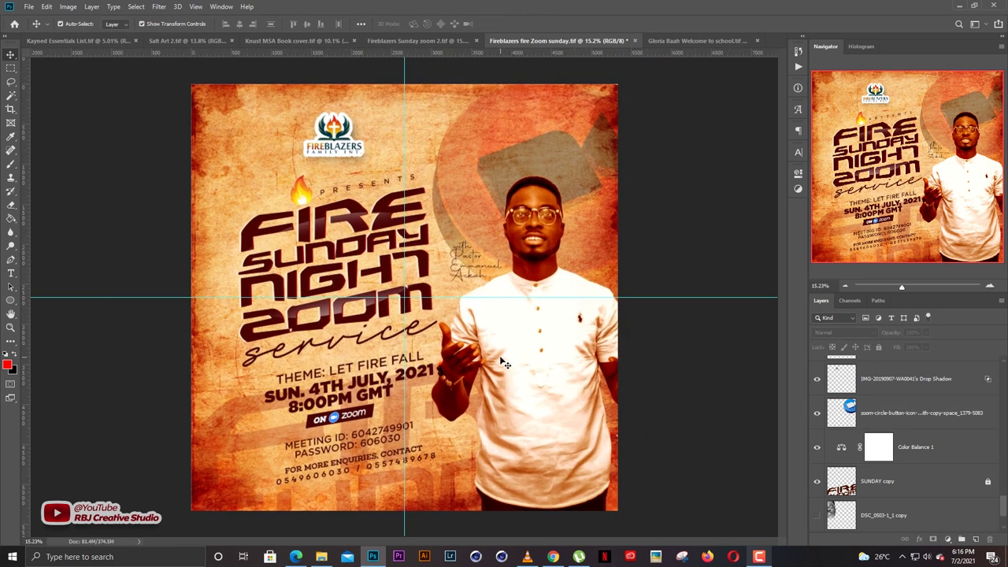
Capitalise the script word to 'Service' and move it up closer under ZOOM
left_click(364, 348)
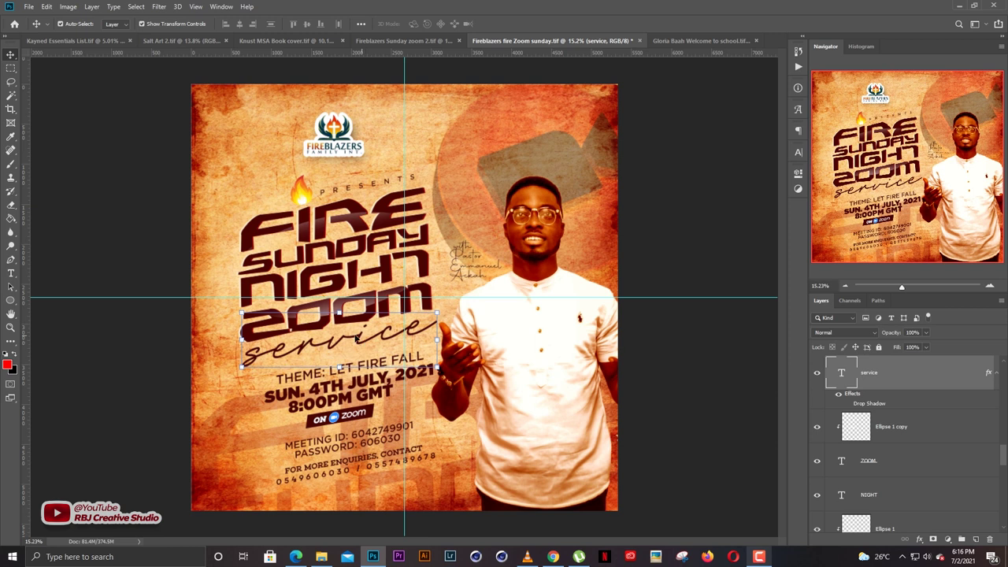
key("t")
double_click(357, 337)
left_click(252, 355)
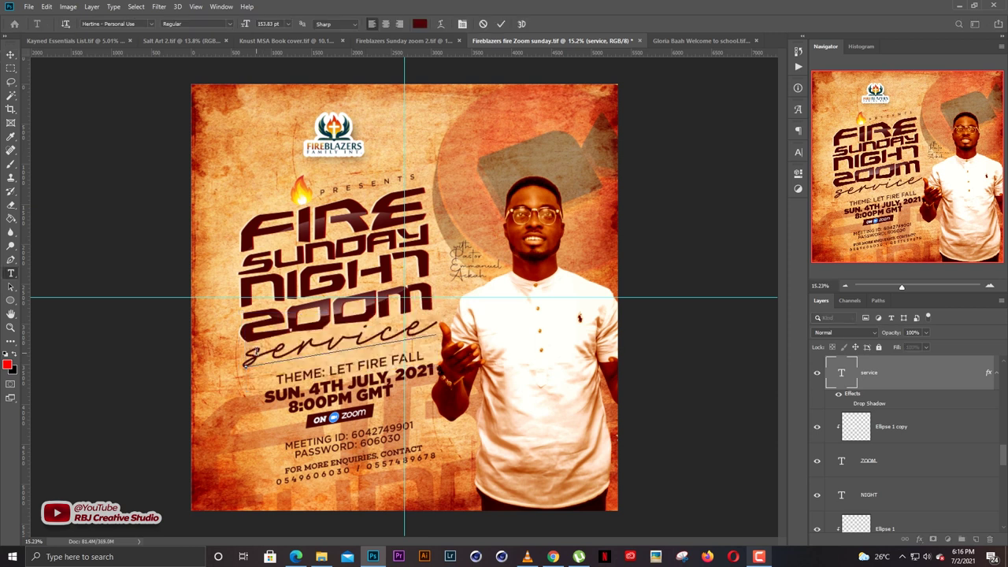
key("Delete")
type("S")
left_click(11, 54)
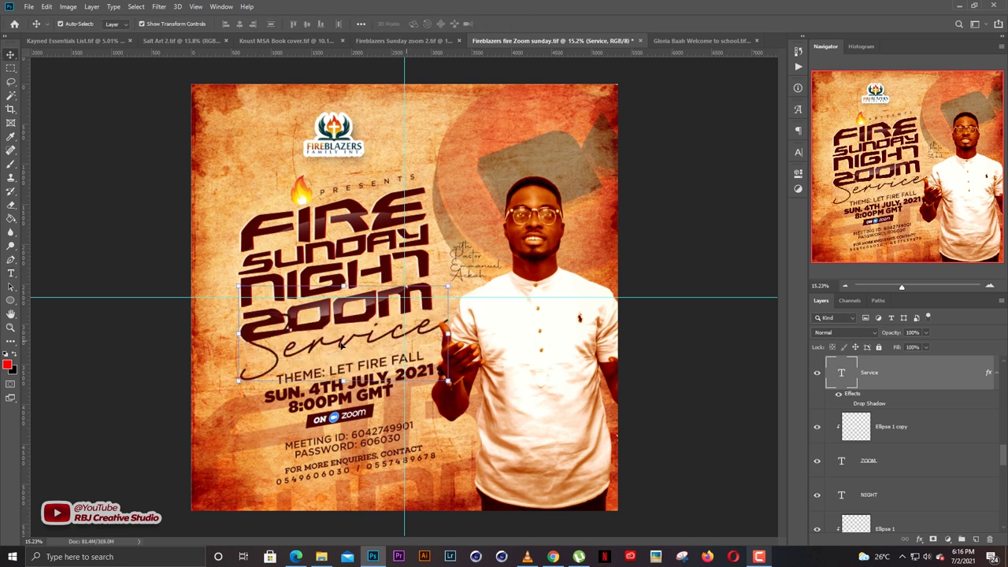
left_click_drag(343, 346, 341, 347)
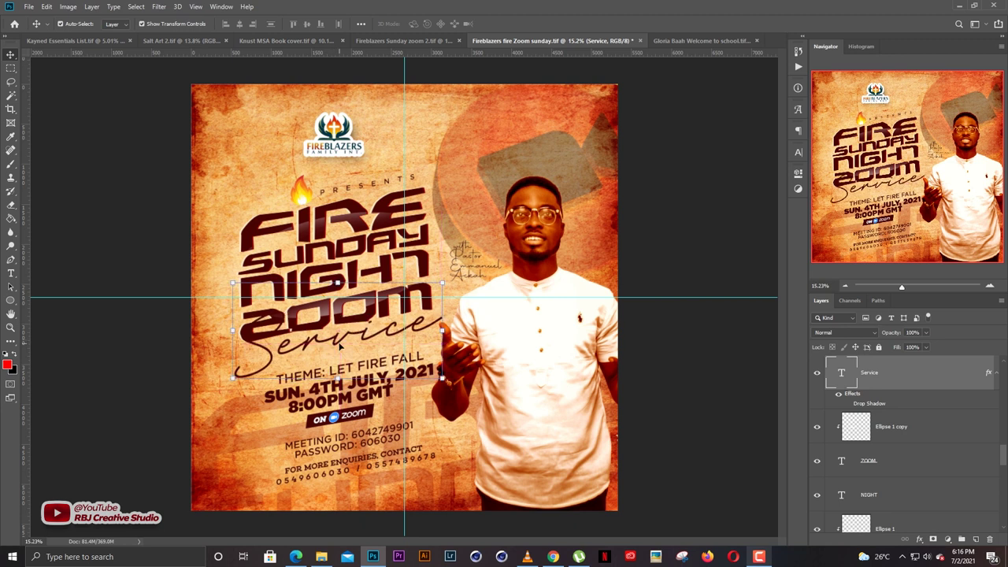
Add a 21 px light orange (#f9d187) Stroke effect to the Service text
left_click(918, 540)
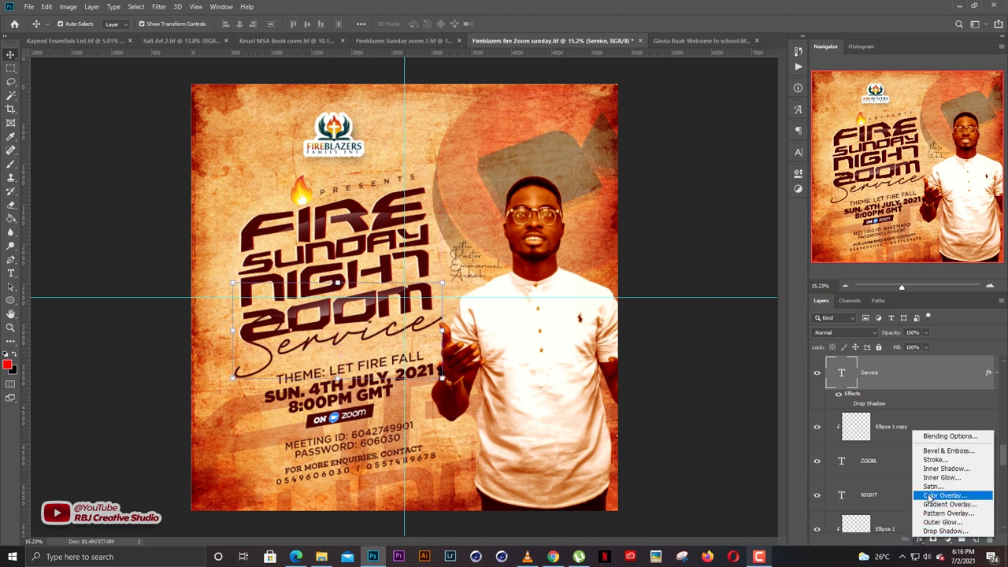
left_click(606, 315)
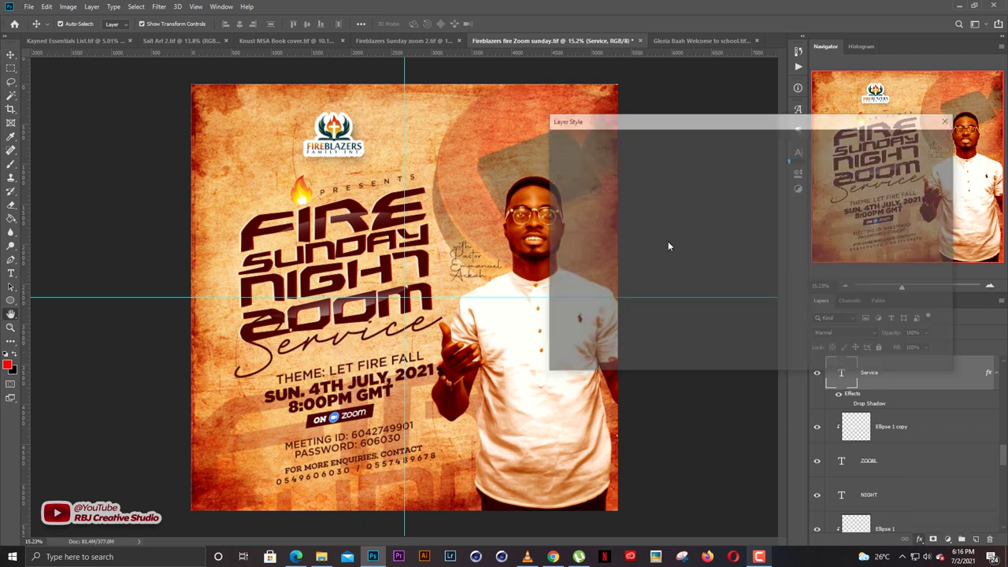
left_click(717, 236)
left_click(449, 325)
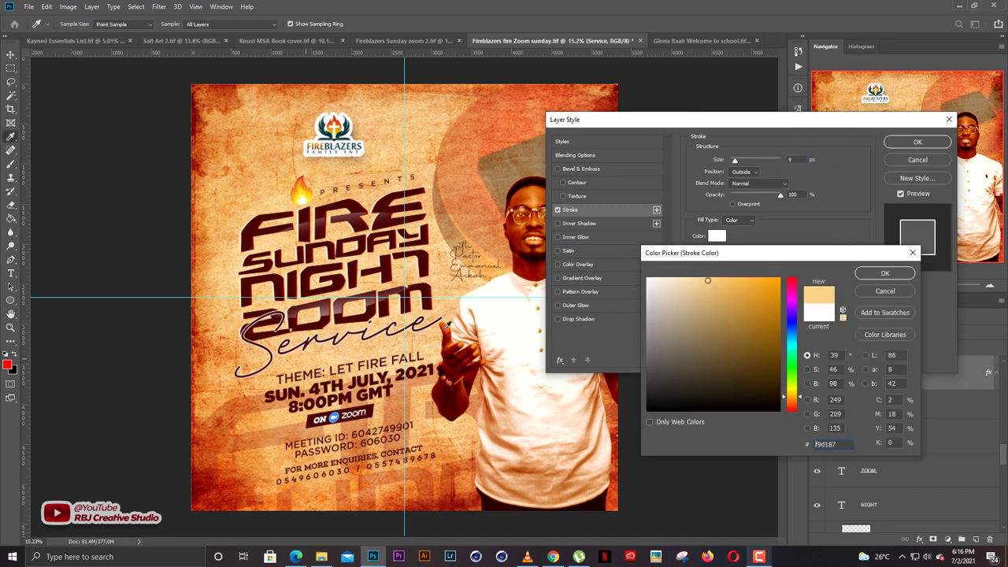
left_click(885, 273)
left_click_drag(735, 160, 738, 161)
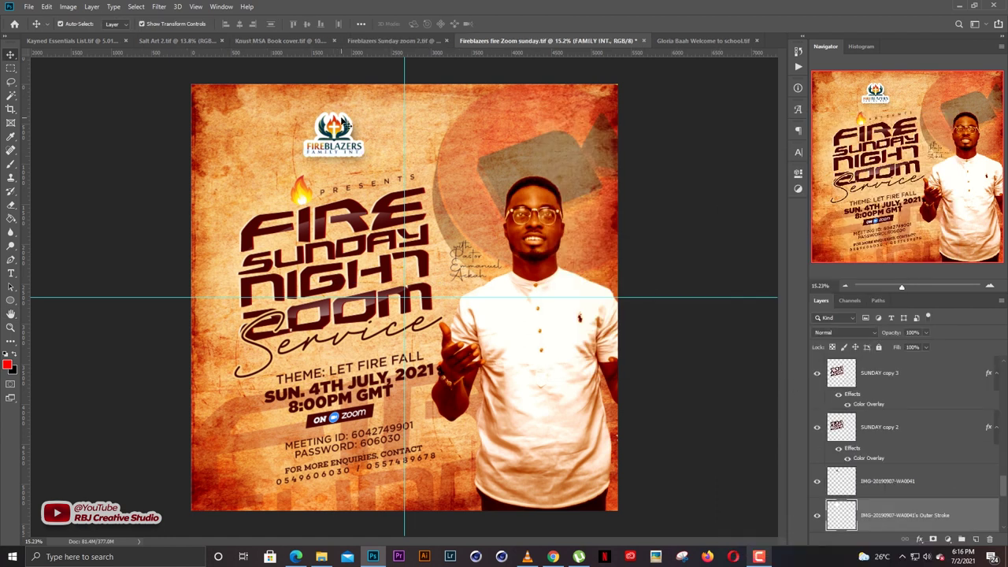
Give the Fireblazers logo's Outer Stroke layer a pale peach #ffddb9 Color Overlay
scroll(874, 461, "down", 1)
left_click(818, 482)
left_click(818, 481)
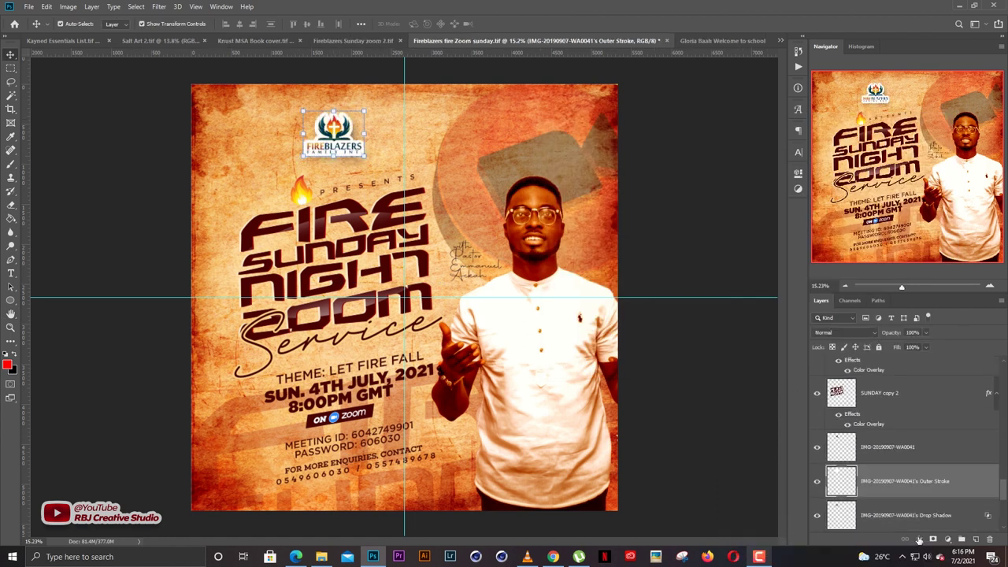
left_click(919, 540)
left_click(724, 393)
left_click(798, 160)
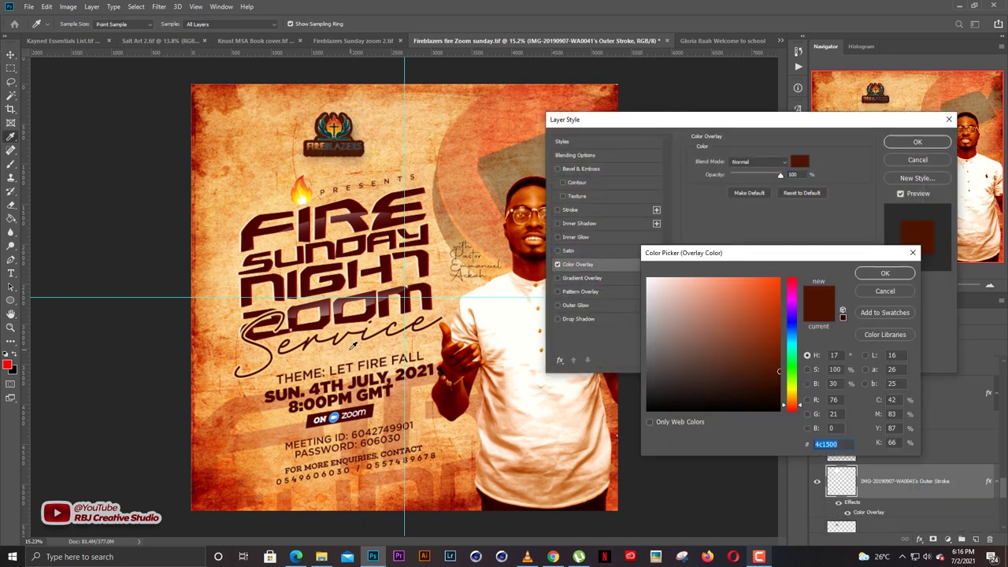
left_click(352, 345)
left_click(682, 278)
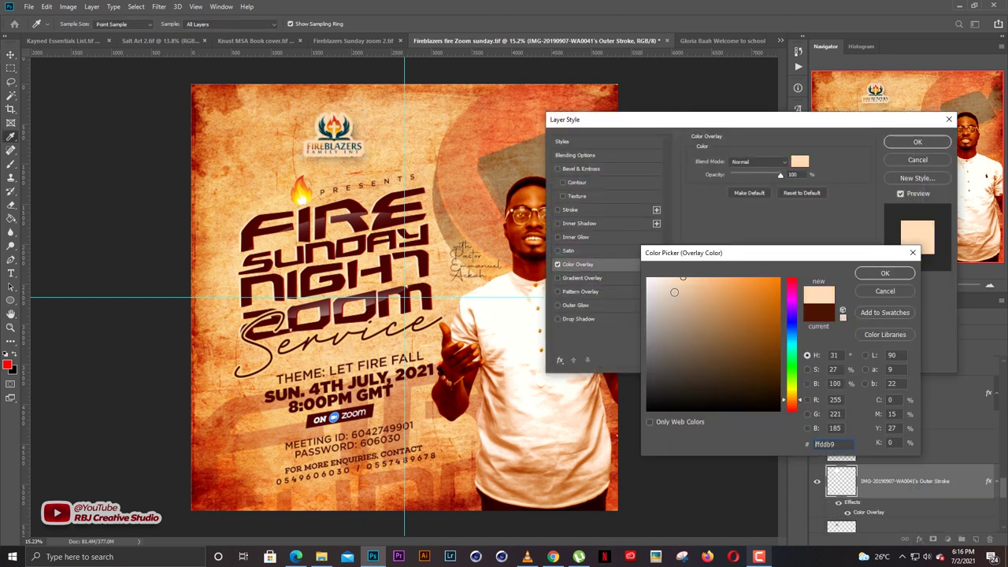
key("Return")
key("Return")
key("v")
key("ctrl+minus")
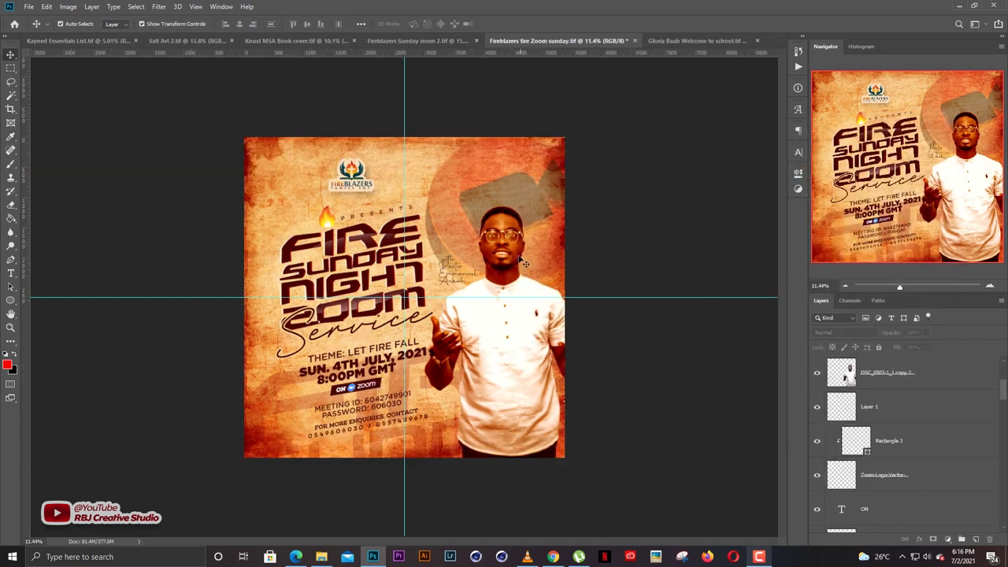
scroll(525, 263, "up", 1)
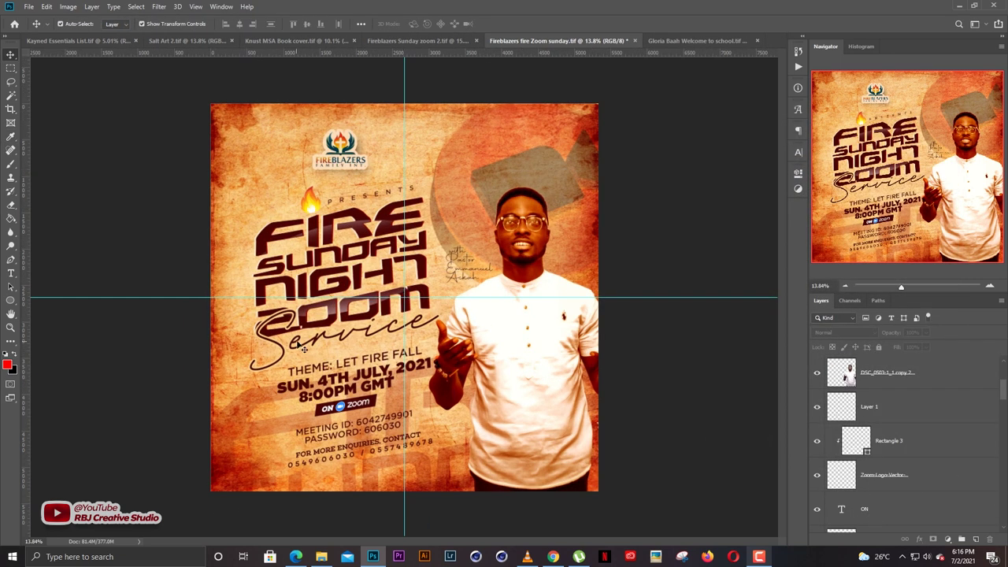